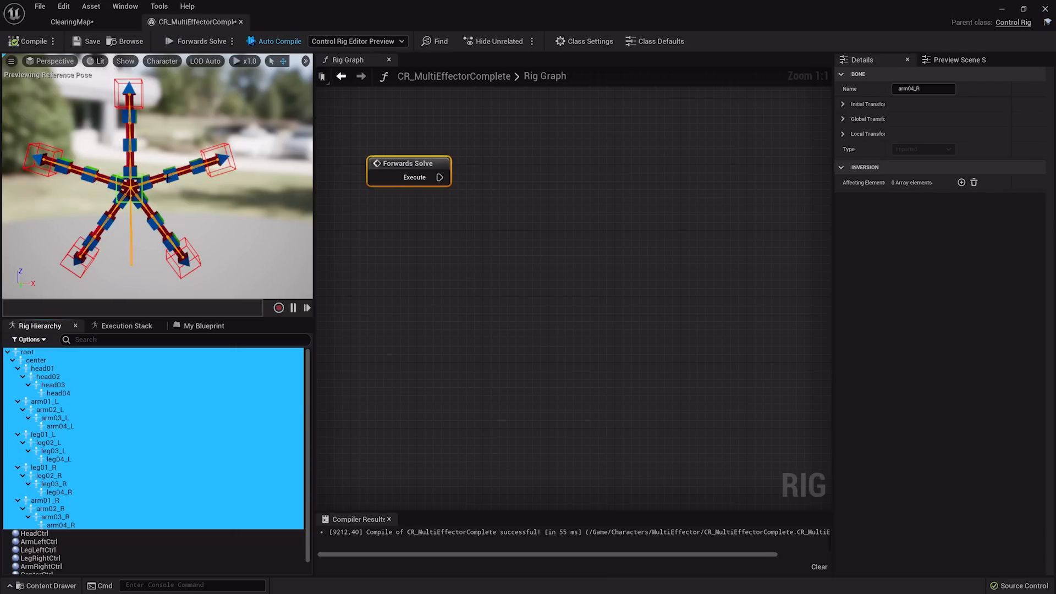
Step: Turn on Display Axes On Selection, check the axes of the selected bones, and leave only the center bone selected
left_click(10, 62)
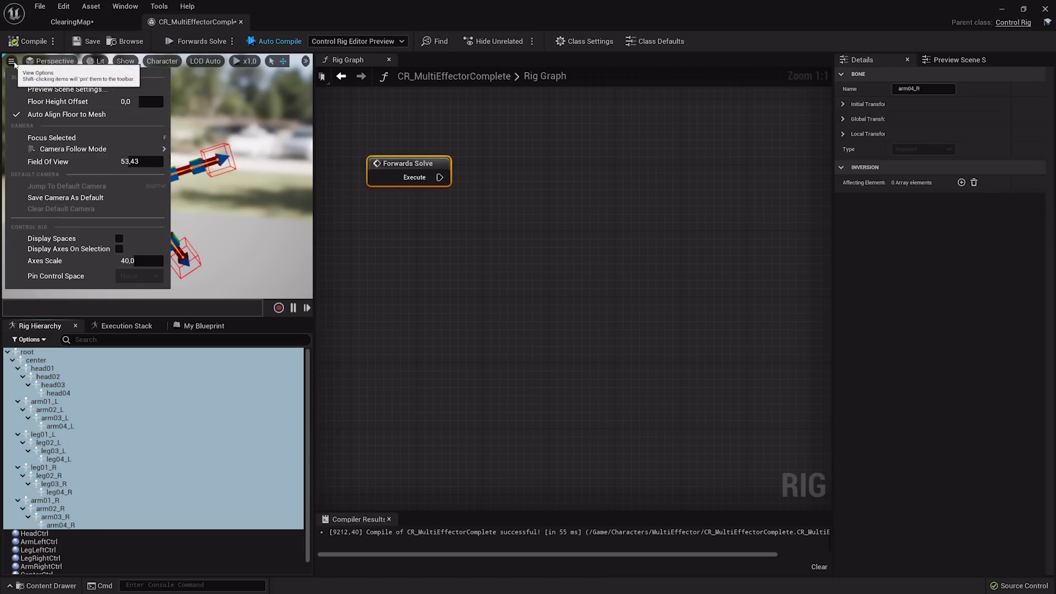
left_click(118, 248)
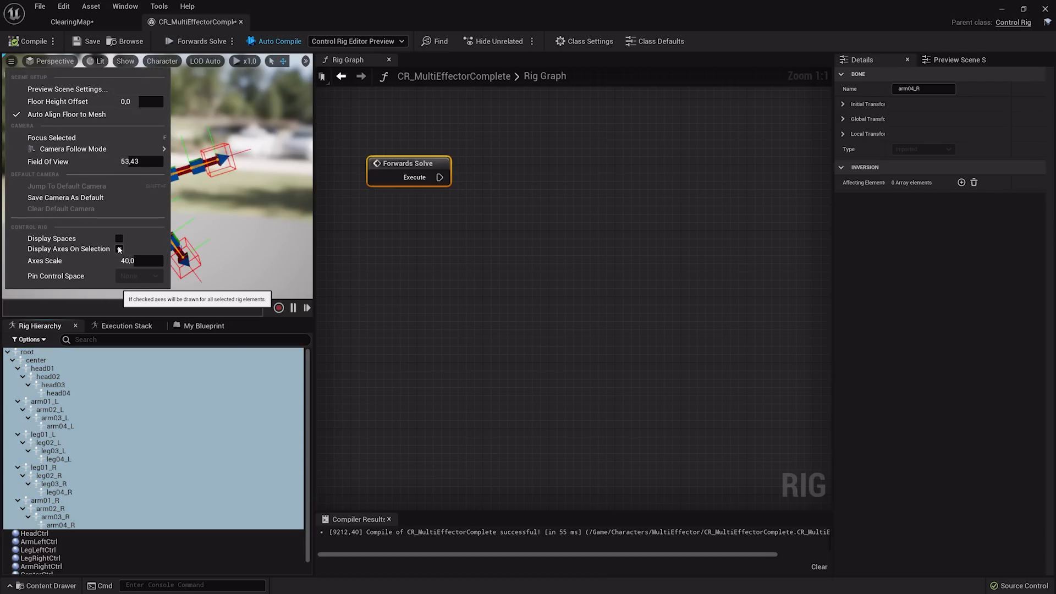
right_click_drag(220, 220, 226, 208)
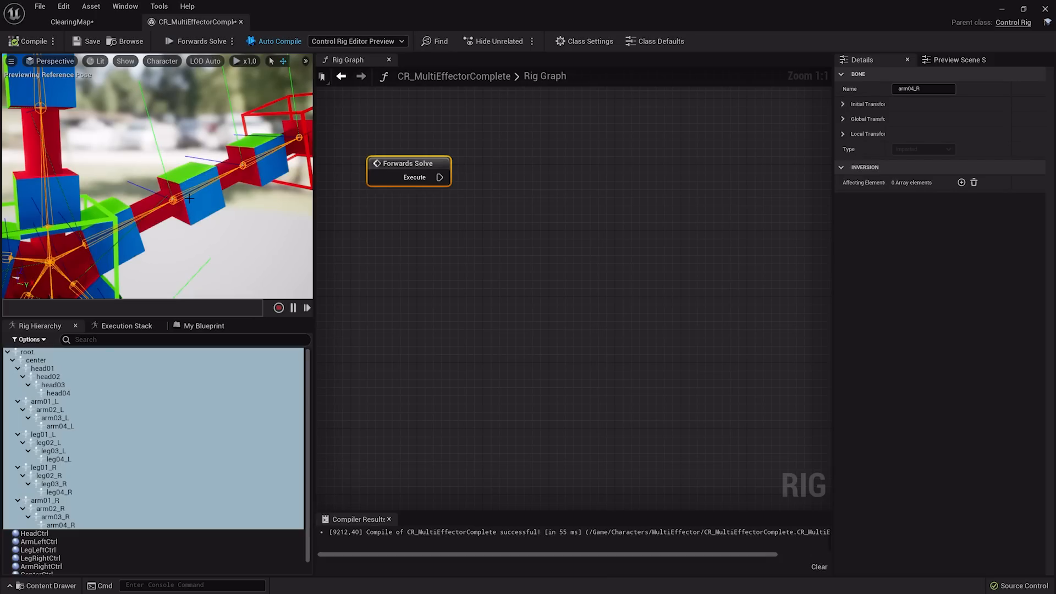
key("f")
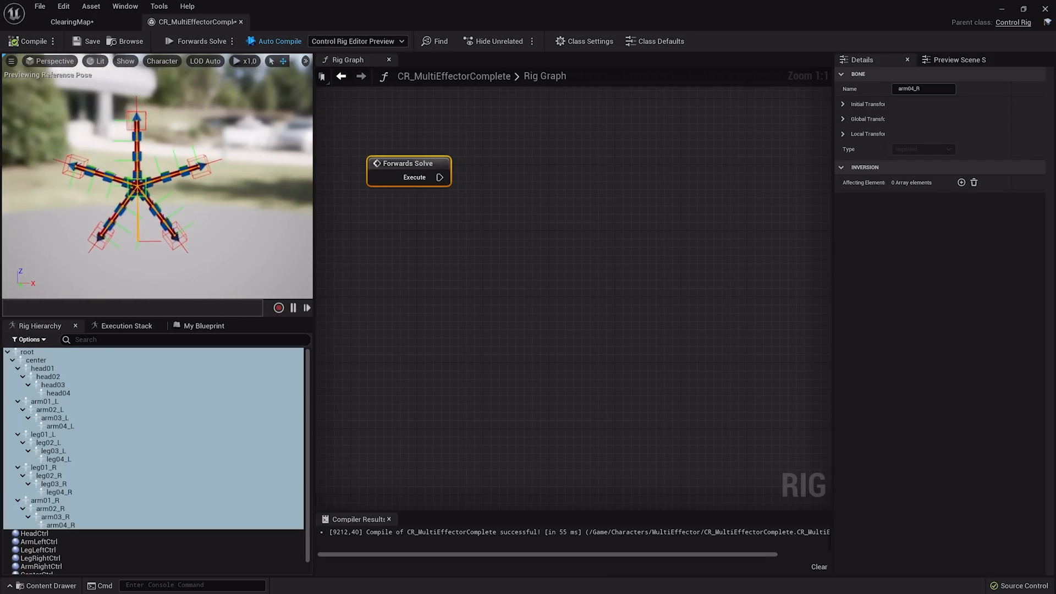
left_click(77, 361)
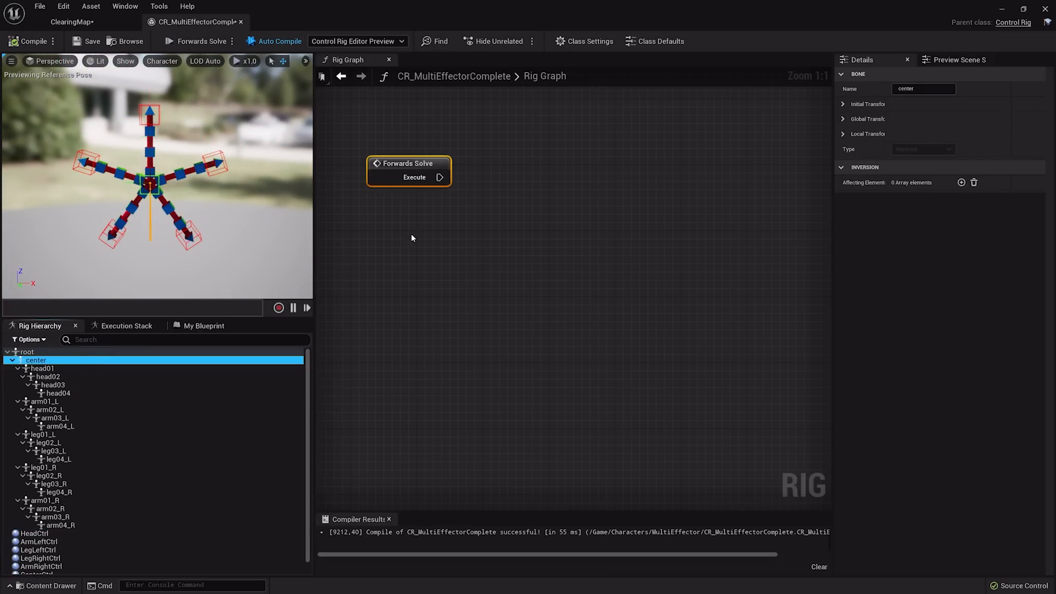
Step: Add a Full Body IK node connected to the Forwards Solve execution output and align it level with that node
left_click_drag(440, 177, 492, 182)
type("full")
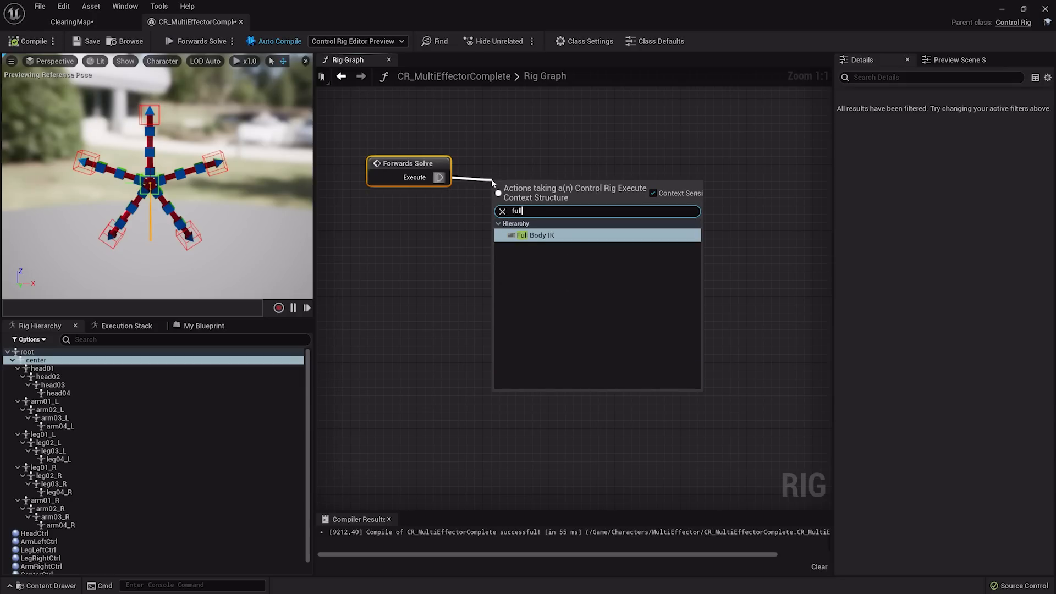
type("body")
key("Return")
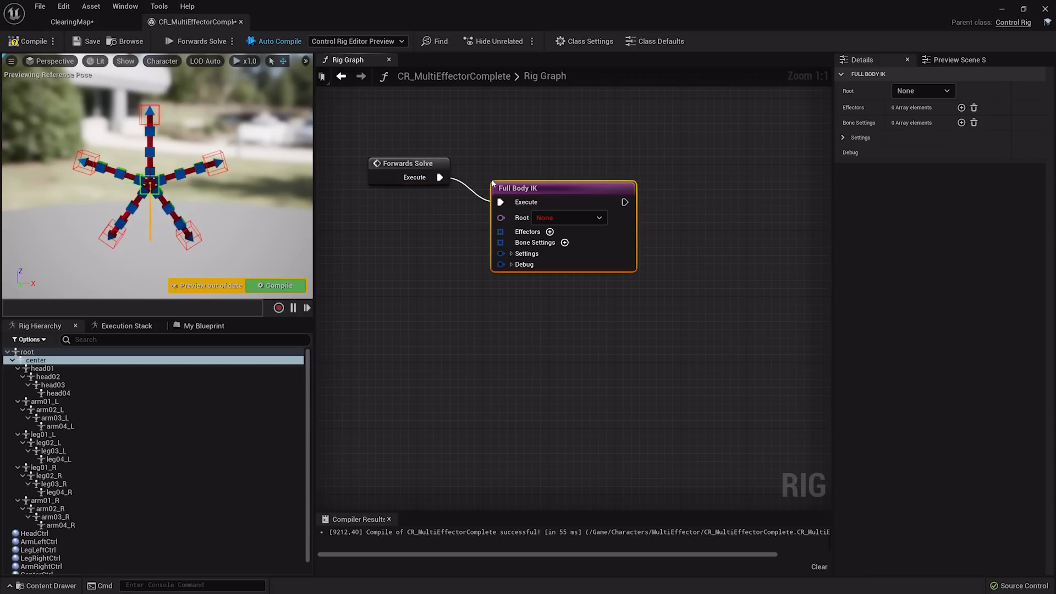
left_click_drag(540, 198, 540, 174)
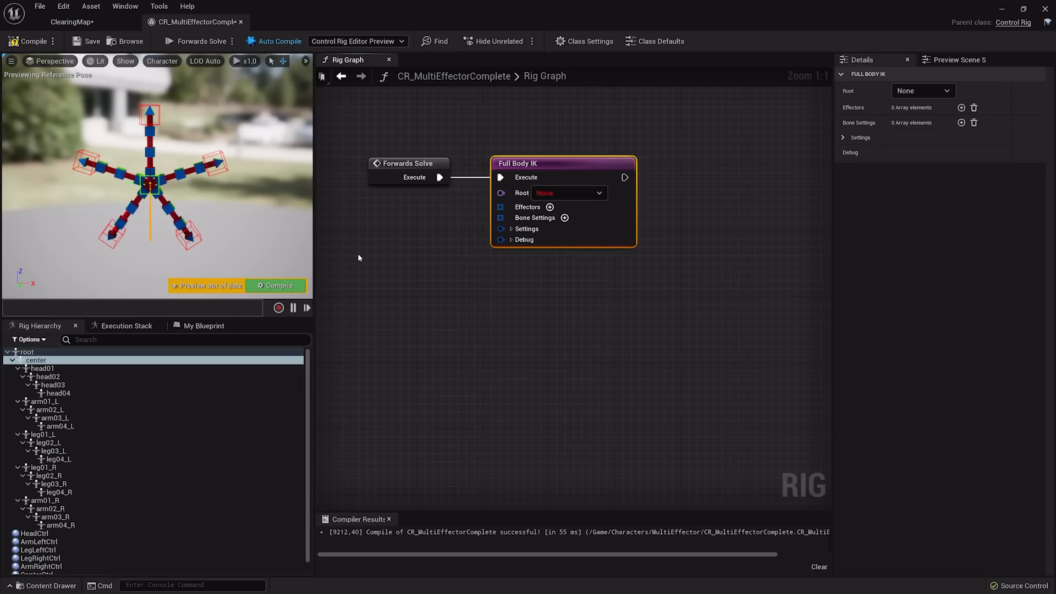
Step: Set the Full Body IK root to center and add one effector for the arm04_L bone, moving the node farther from Forwards Solve
left_click(539, 194)
left_click(545, 232)
left_click_drag(565, 185, 707, 177)
left_click(682, 208)
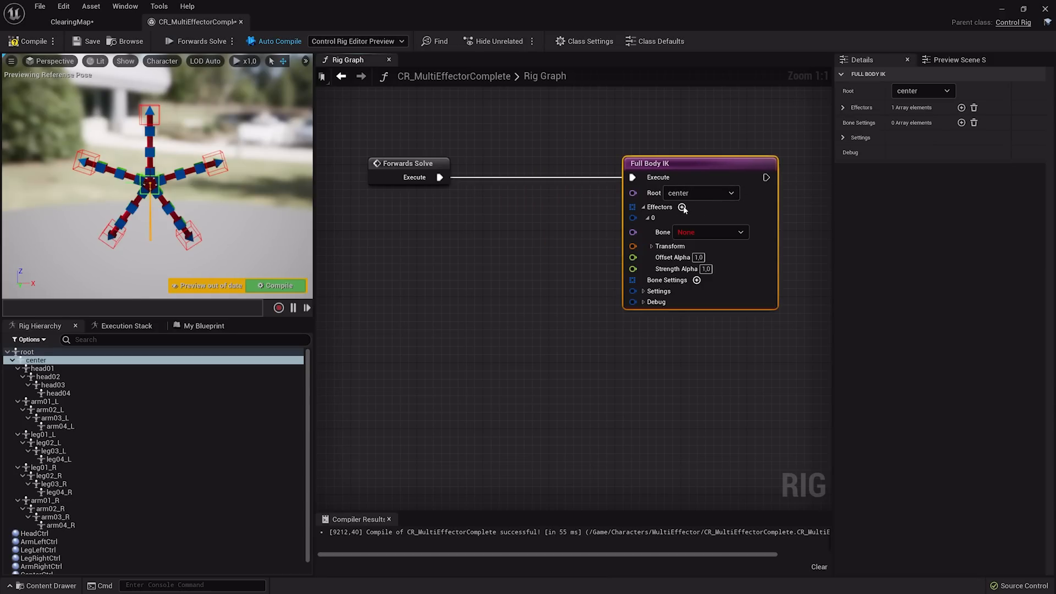
left_click(700, 231)
left_click(699, 313)
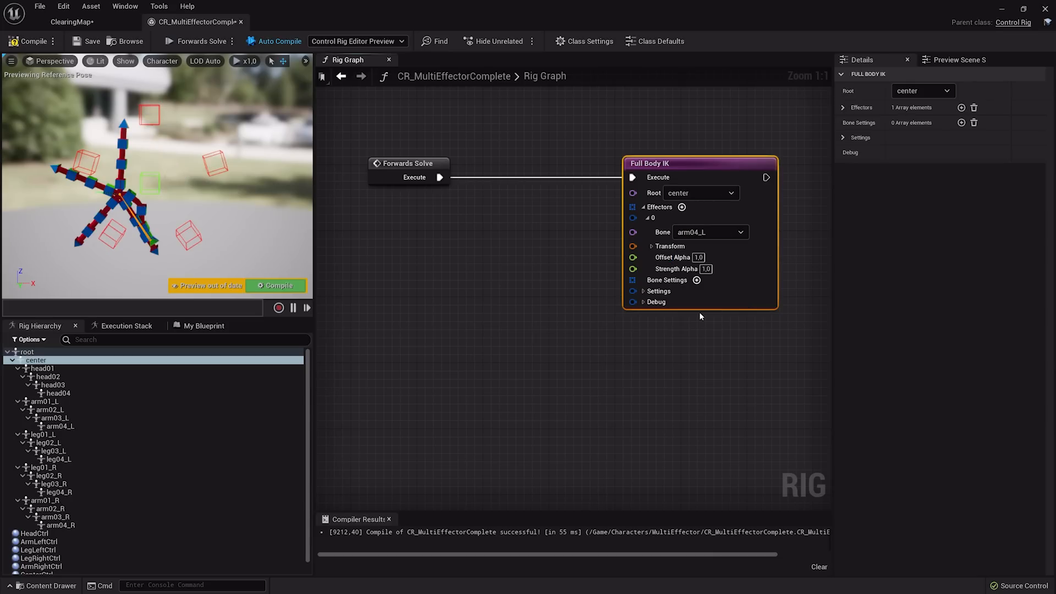
Step: Add a Get Transform node for ArmLeftCtrl and connect its transform to the arm04_L effector's Transform input
scroll(128, 455, "down", 1)
left_click_drag(38, 530, 419, 225)
left_click(437, 243)
left_click_drag(566, 314, 634, 247)
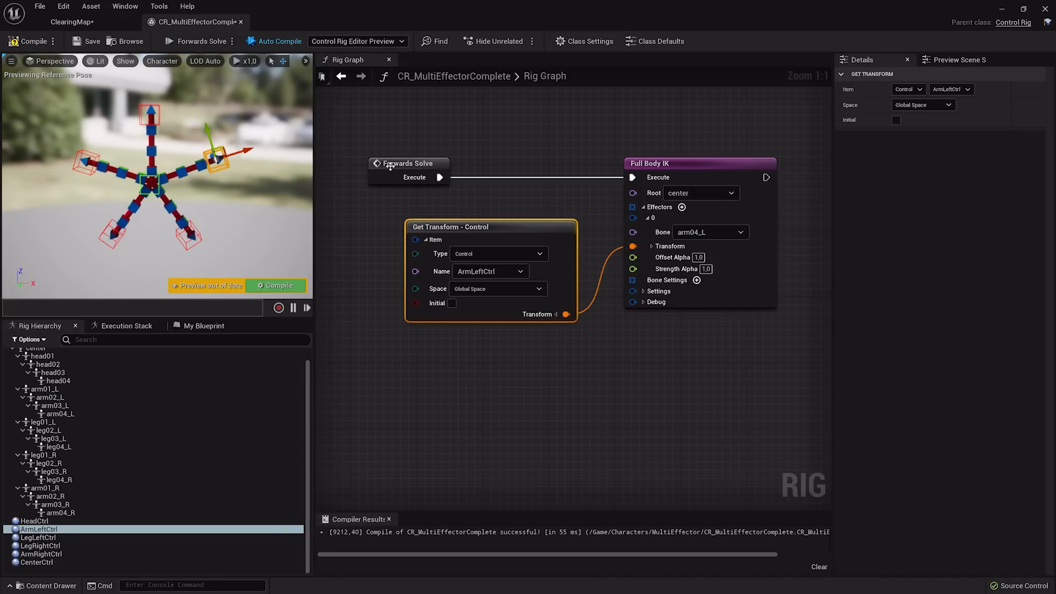
Step: Detach Forwards Solve from the single-effector solver and place it at the prepared Full Body IK node with six effectors, connected to its Execute input
left_click(34, 521)
left_click(37, 562, "shift")
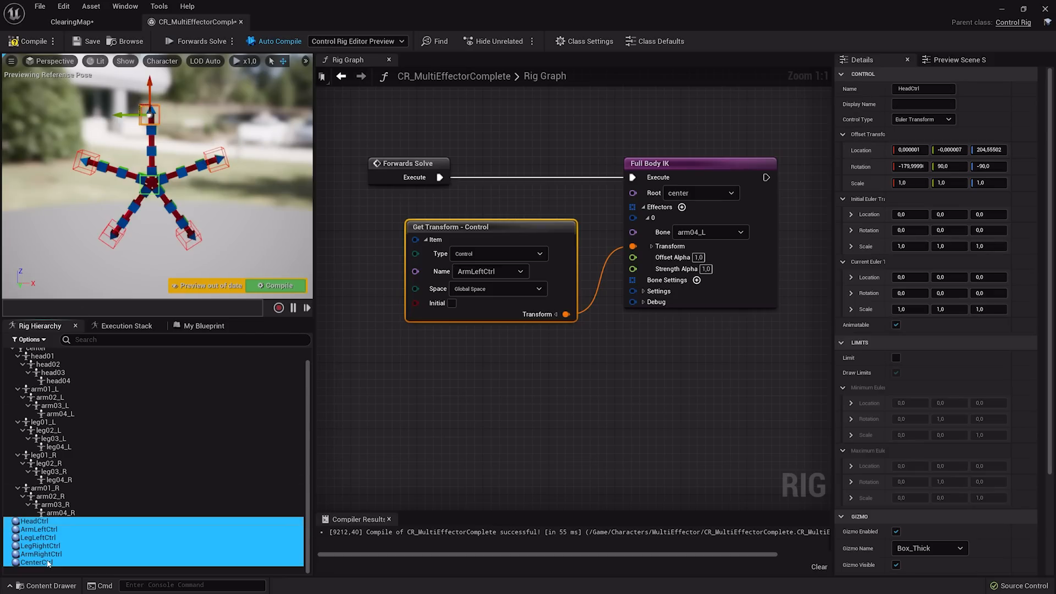
left_click(439, 178, "alt")
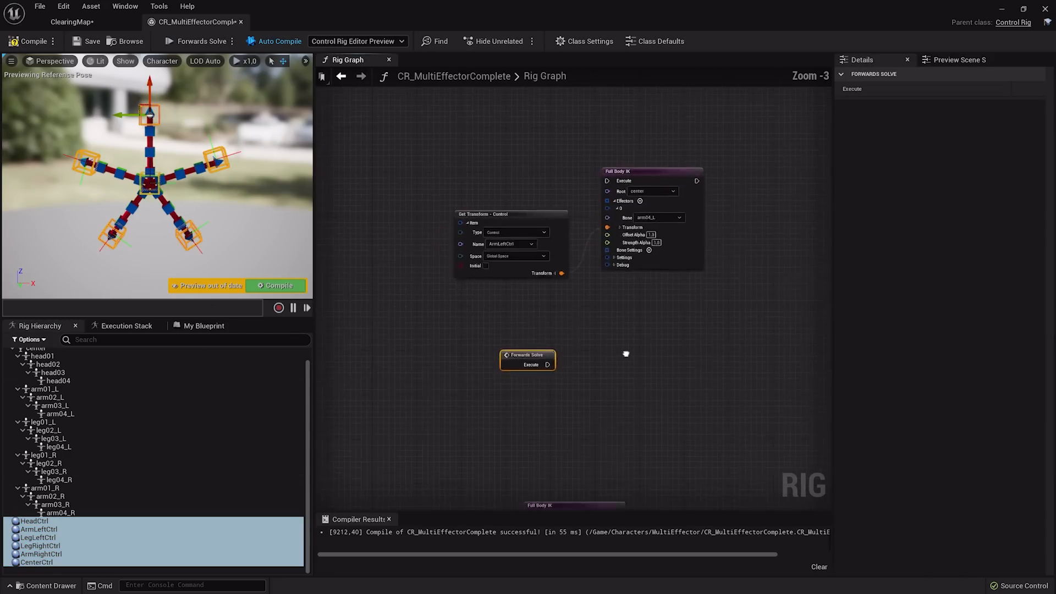
right_click_drag(625, 353, 629, 170)
left_click_drag(539, 185, 490, 330)
scroll(502, 299, "up", 4)
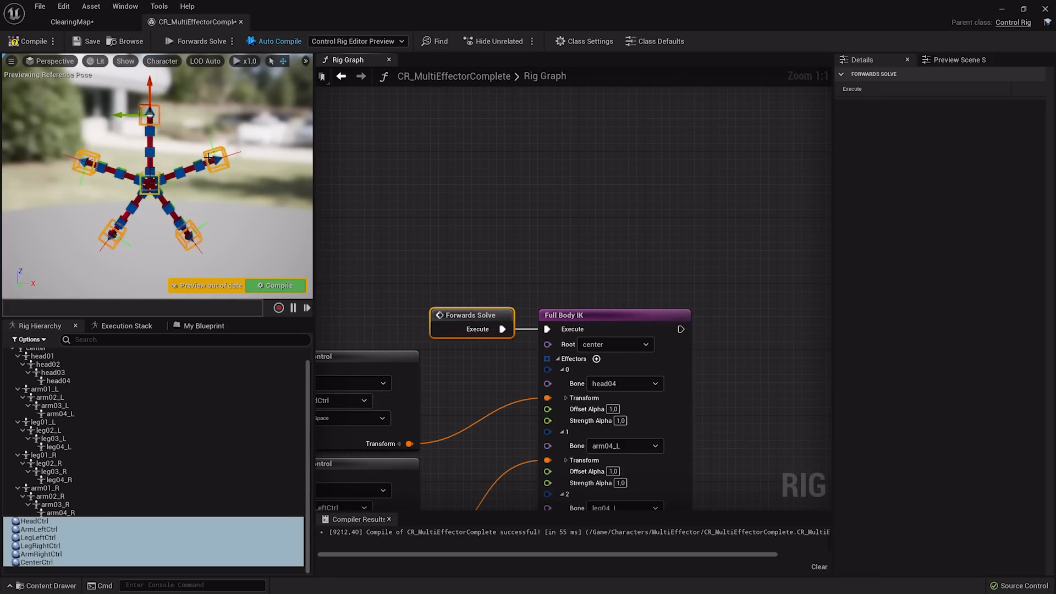
Step: Test the full-body solve by moving the ArmLeftCtrl, HeadCtrl, ArmRightCtrl and CenterCtrl controls in the preview
left_click(216, 153)
left_click_drag(223, 149, 215, 163)
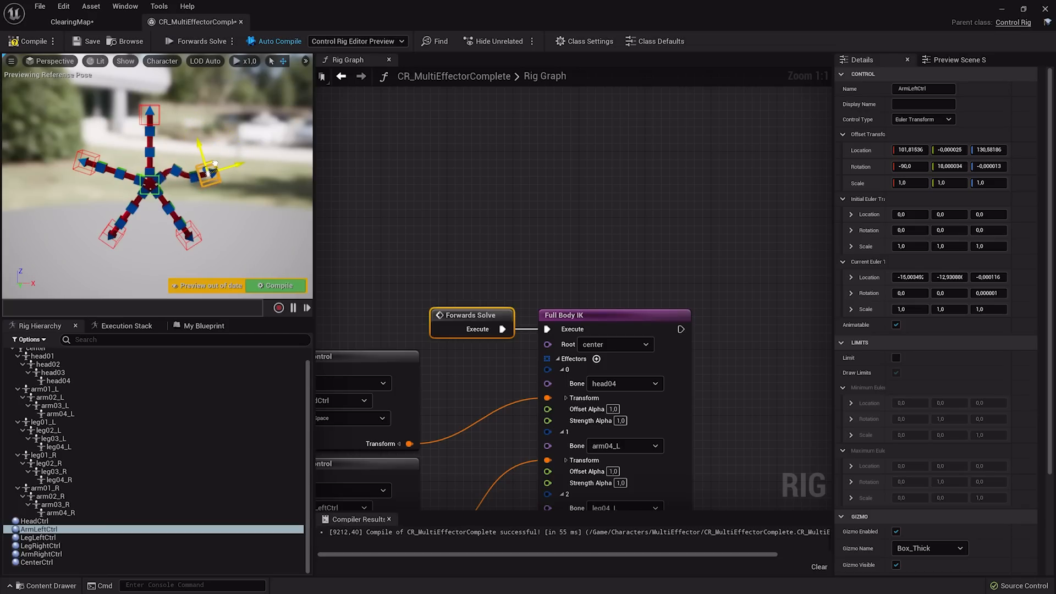
left_click(153, 114)
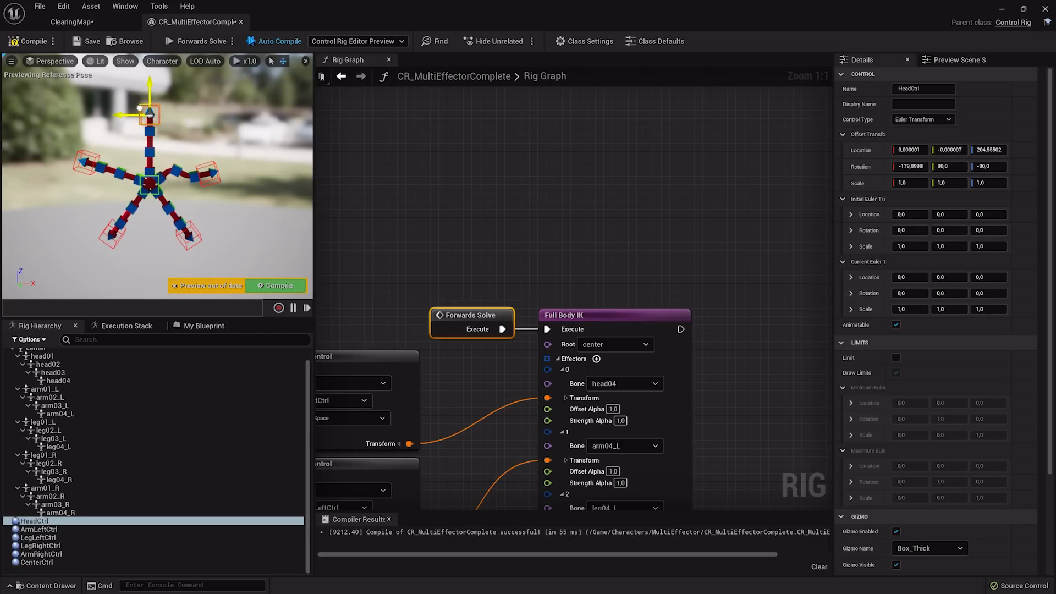
left_click_drag(140, 109, 86, 115)
left_click(87, 161)
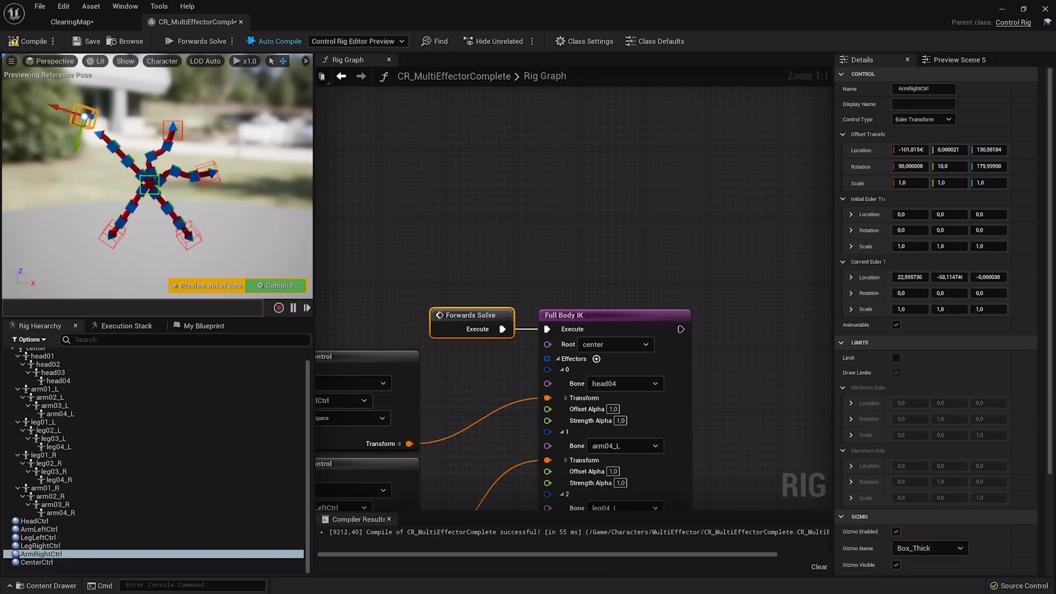
left_click(157, 180)
left_click_drag(150, 183, 154, 209)
Step: Try Allow Stretch in the settings of the six-effector Full Body IK node
right_click_drag(668, 265, 606, 68)
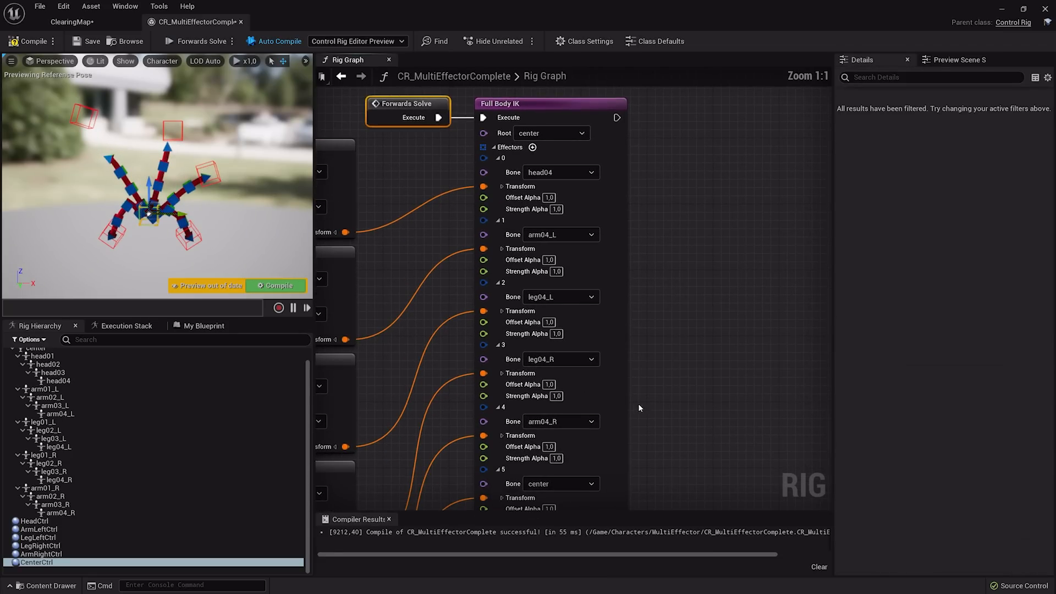
right_click_drag(638, 404, 582, 106)
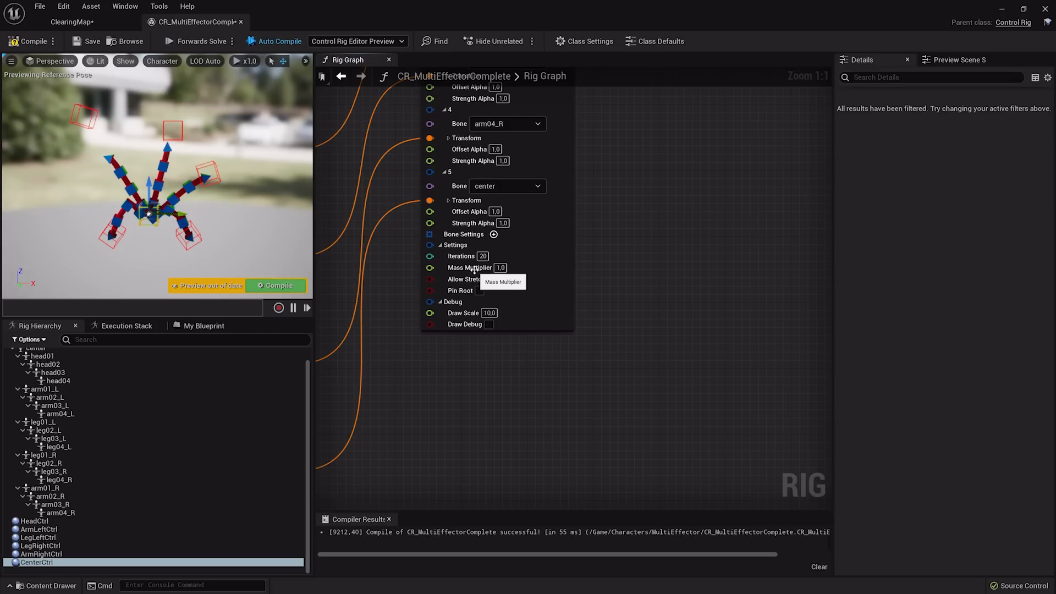
left_click(492, 280)
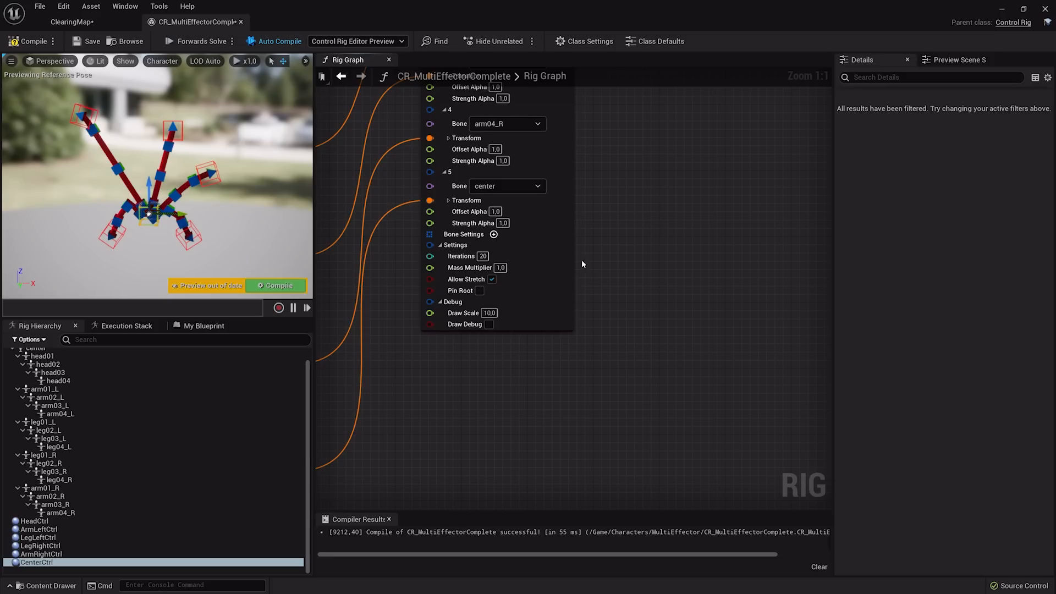
Step: Try Offset Alpha values of 0.2 and 0.5 on the center effector and restore the value to 1
right_click_drag(616, 130, 617, 196)
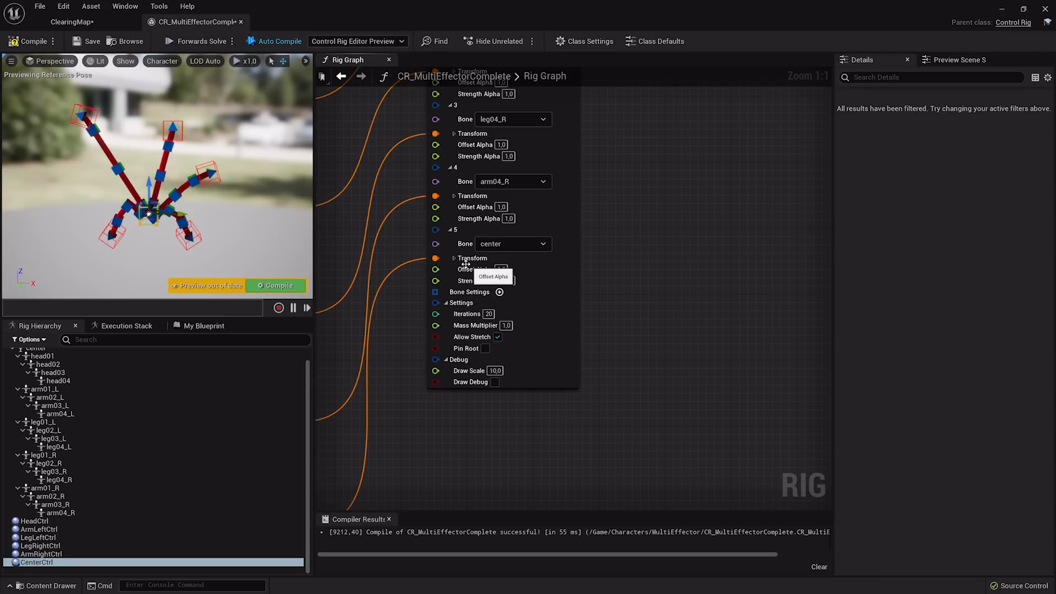
left_click(502, 269)
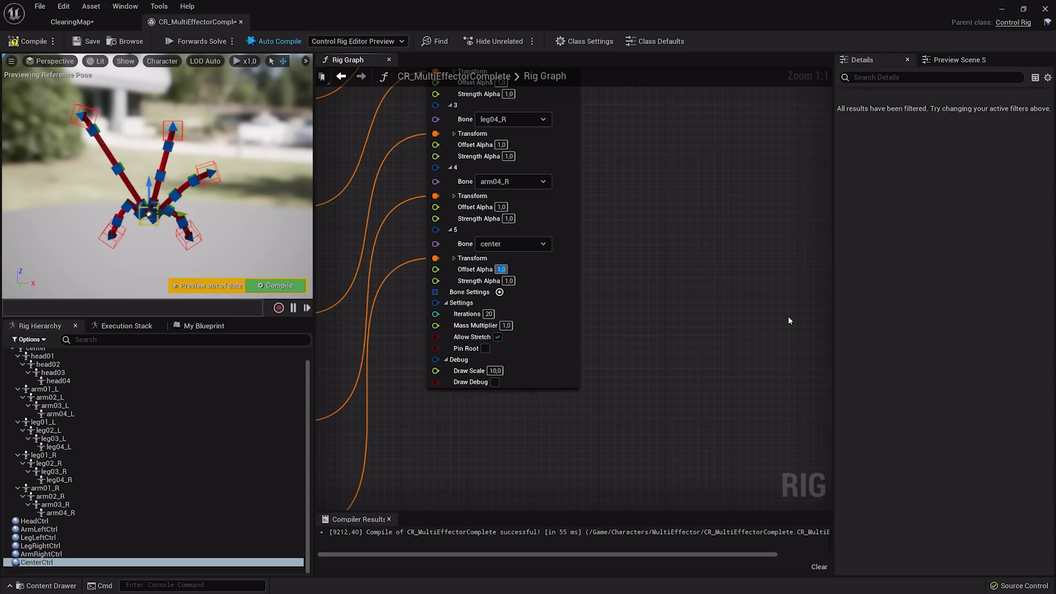
type("0,2")
key("Return")
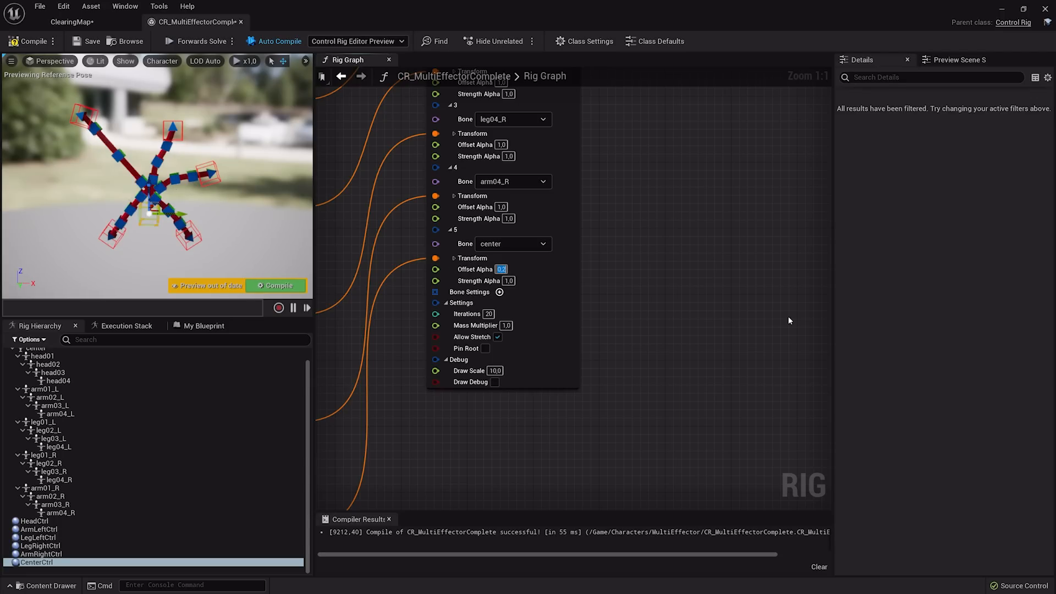
type("0")
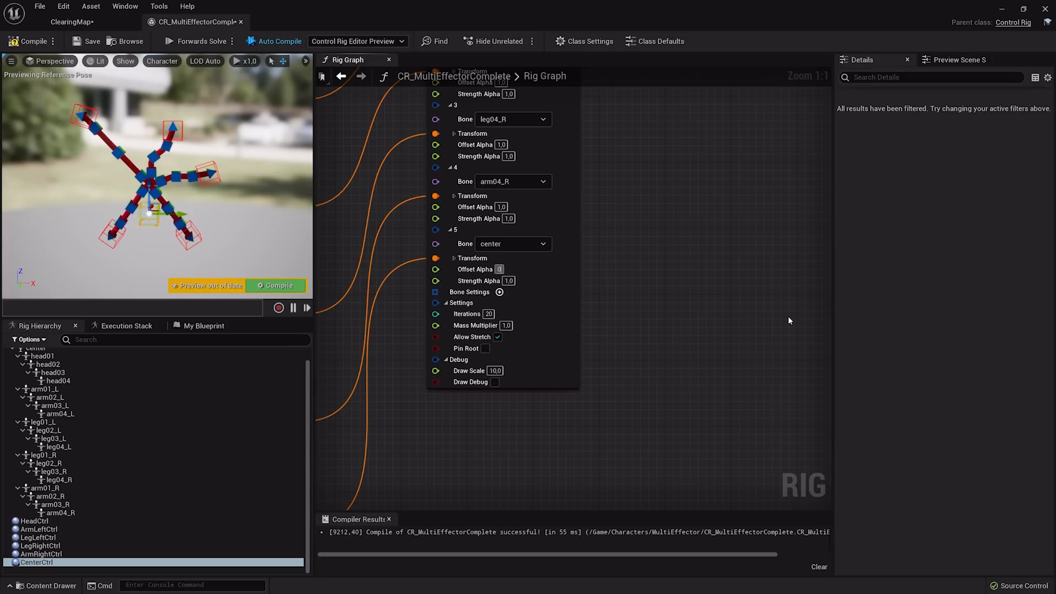
type(",5")
key("Return")
type("1")
key("Return")
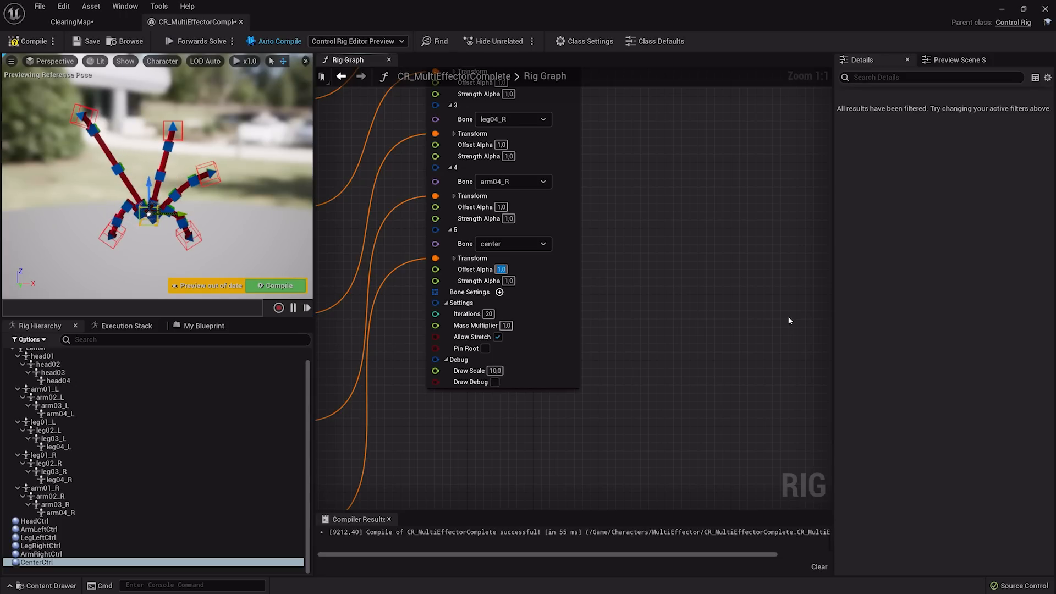
Step: Try a Strength Alpha of 0.01 on the center effector and restore the value to 1
left_click(509, 280)
key("Tab")
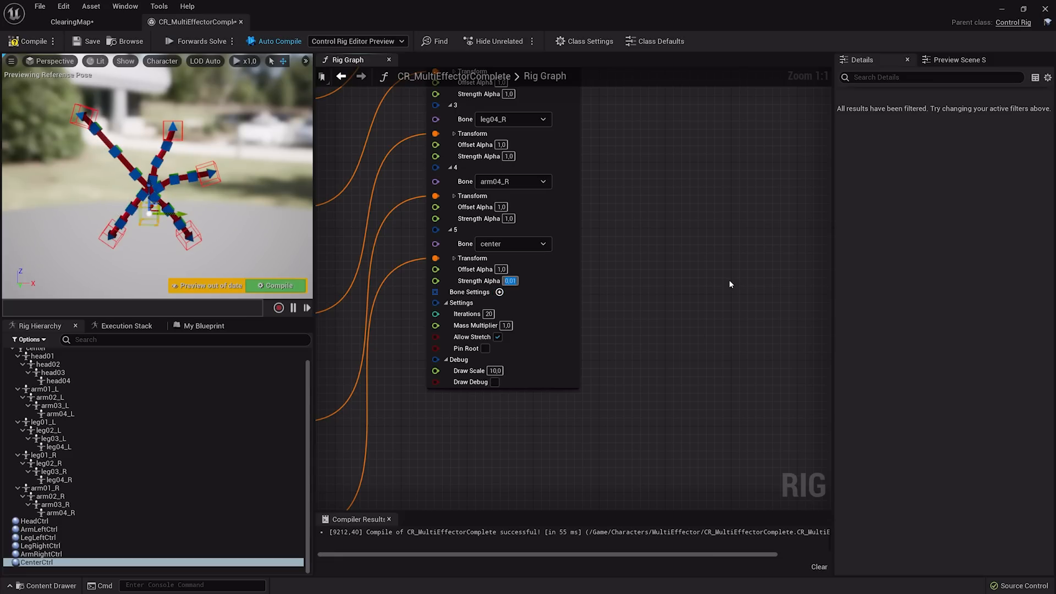
key("Return")
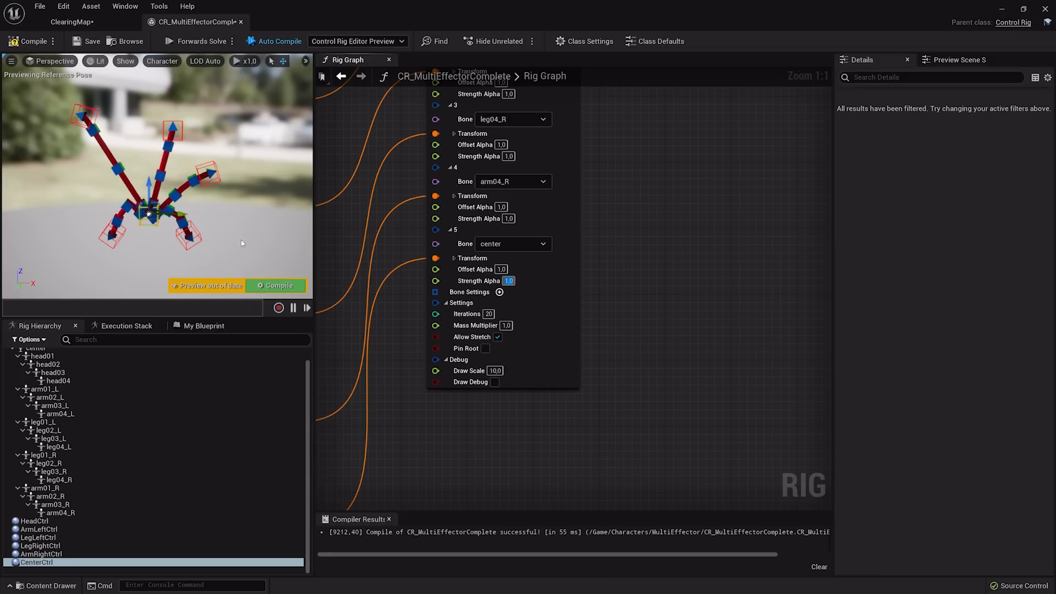
Step: Compile the rig to reset the pose and move ArmLeftCtrl inward to bend the left arm
scroll(575, 299, "down", 3)
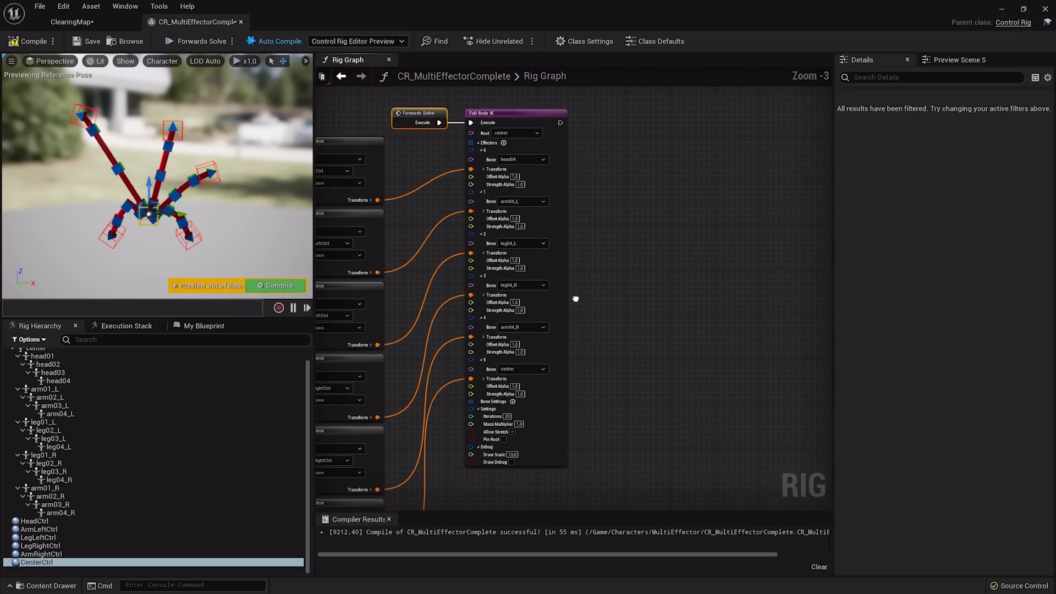
left_click(276, 286)
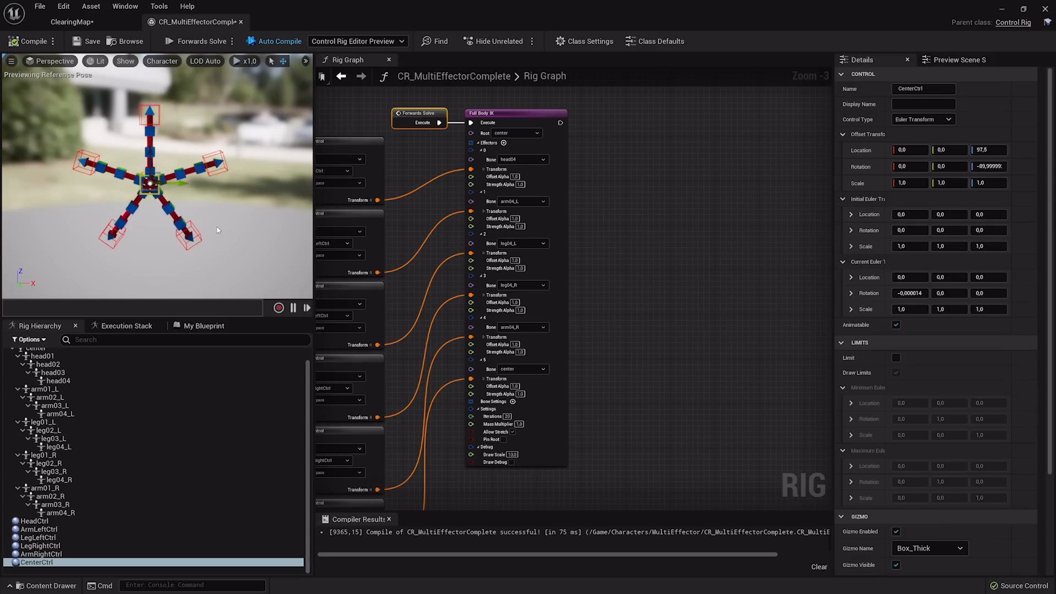
left_click(68, 397)
key("f")
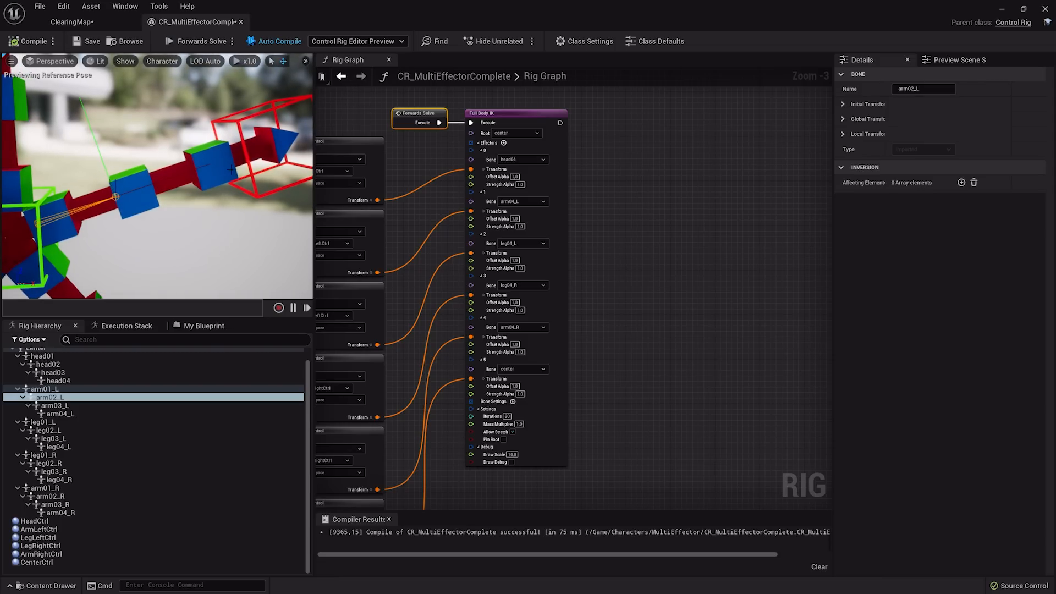
left_click(265, 138)
left_click_drag(269, 134, 219, 186)
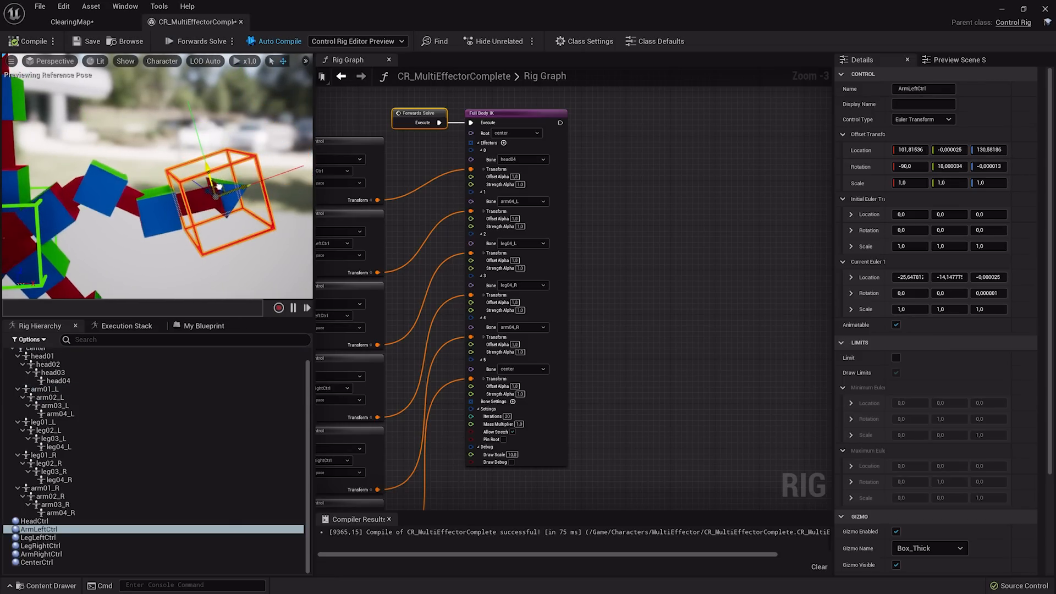
Step: Turn off Allow Stretch on the Full Body IK node and pull ArmLeftCtrl farther inward
left_click(512, 432)
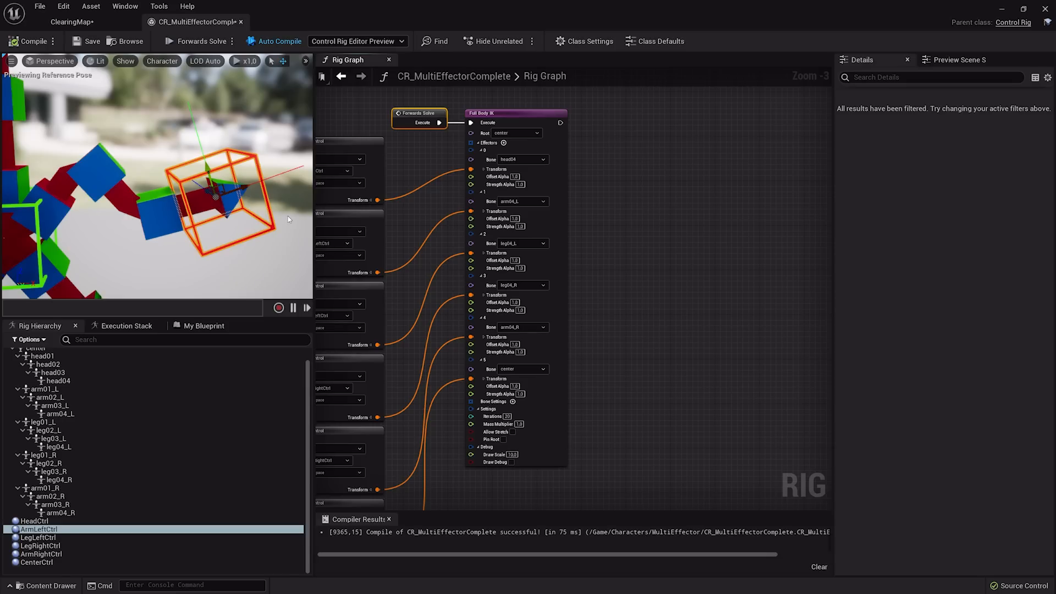
left_click_drag(225, 190, 204, 176)
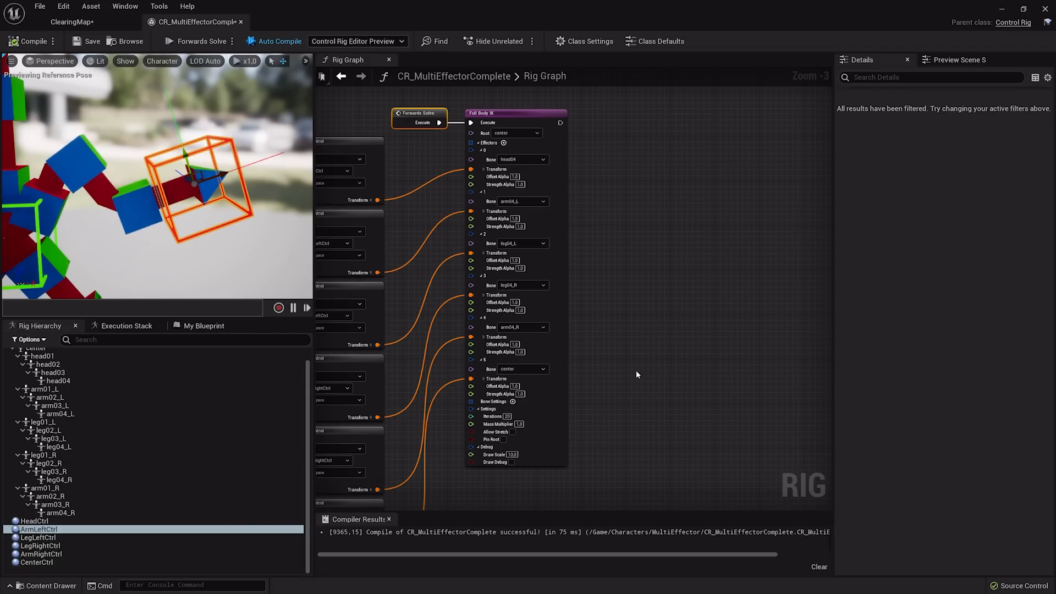
Step: Add a bone settings entry to the Full Body IK node and assign it to bone arm02_L
left_click(513, 402)
right_click_drag(562, 427, 548, 353)
scroll(523, 260, "up", 3)
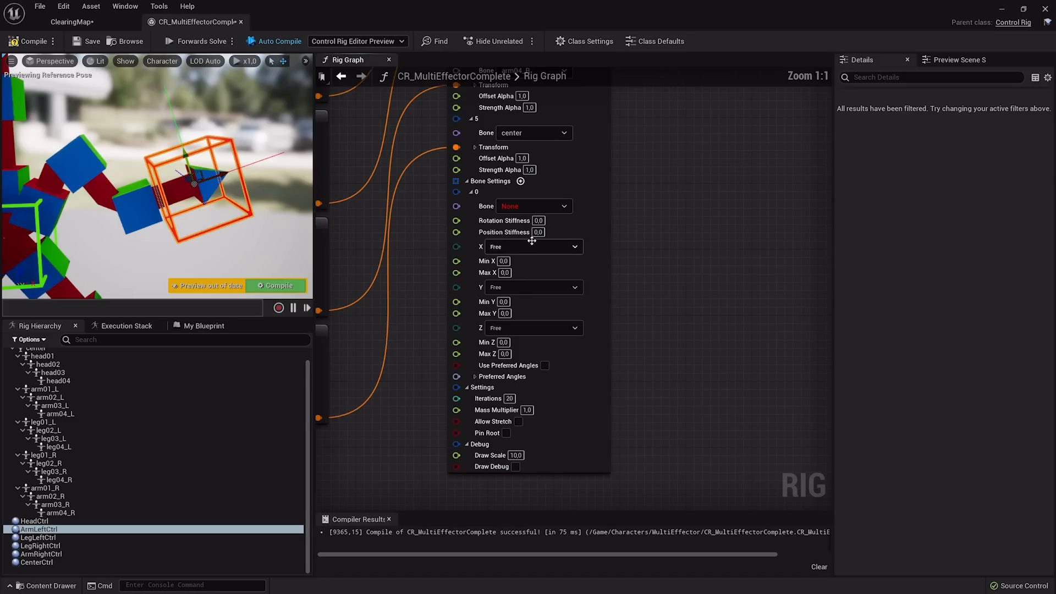
left_click(524, 205)
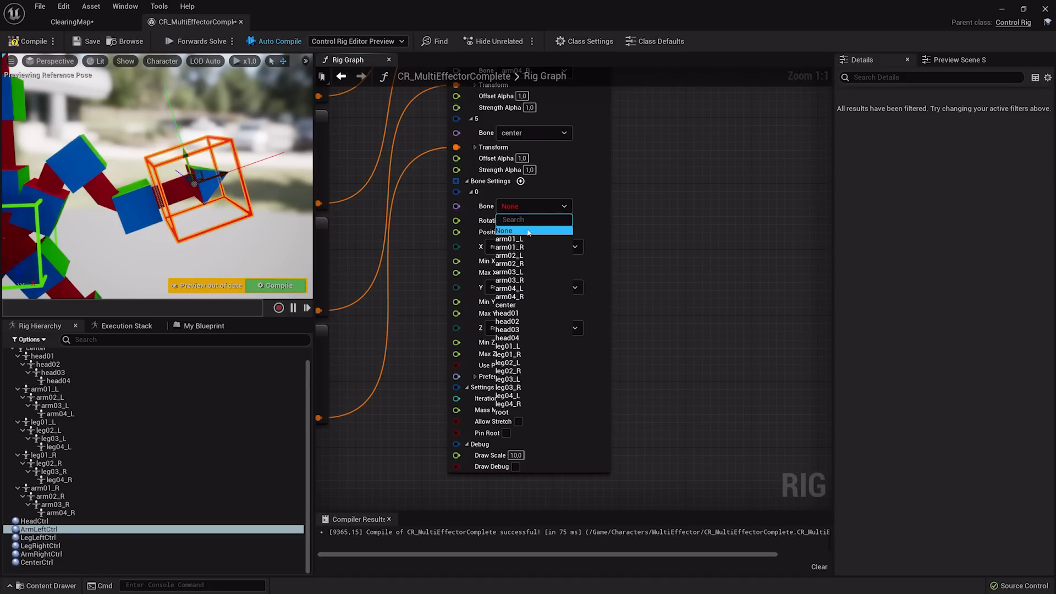
left_click(513, 258)
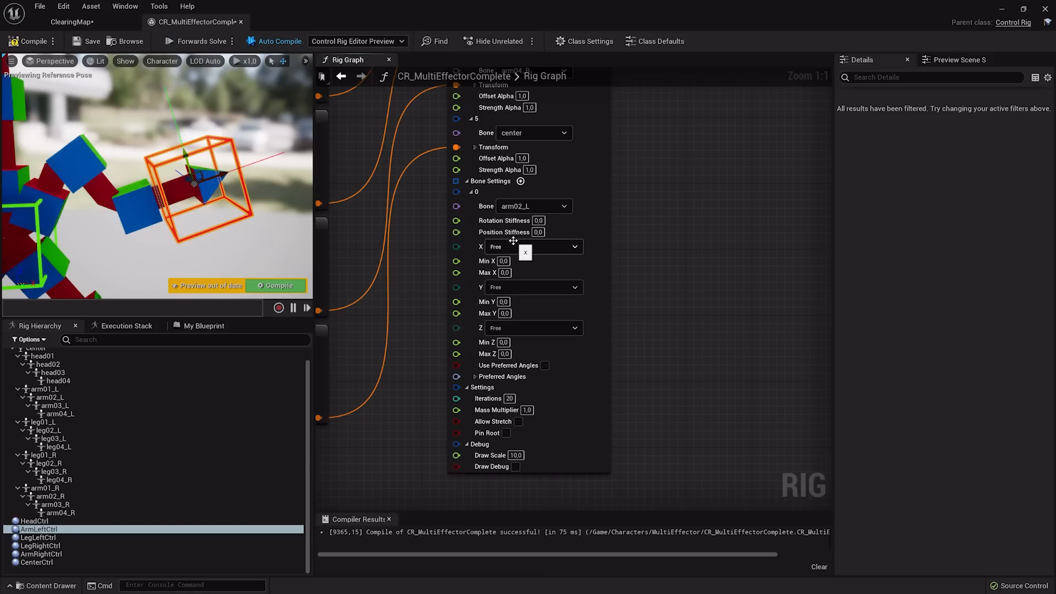
Step: Try a Rotation Stiffness of 1 on arm02_L while moving ArmLeftCtrl, and restore the value to 0
left_click(539, 221)
key("Return")
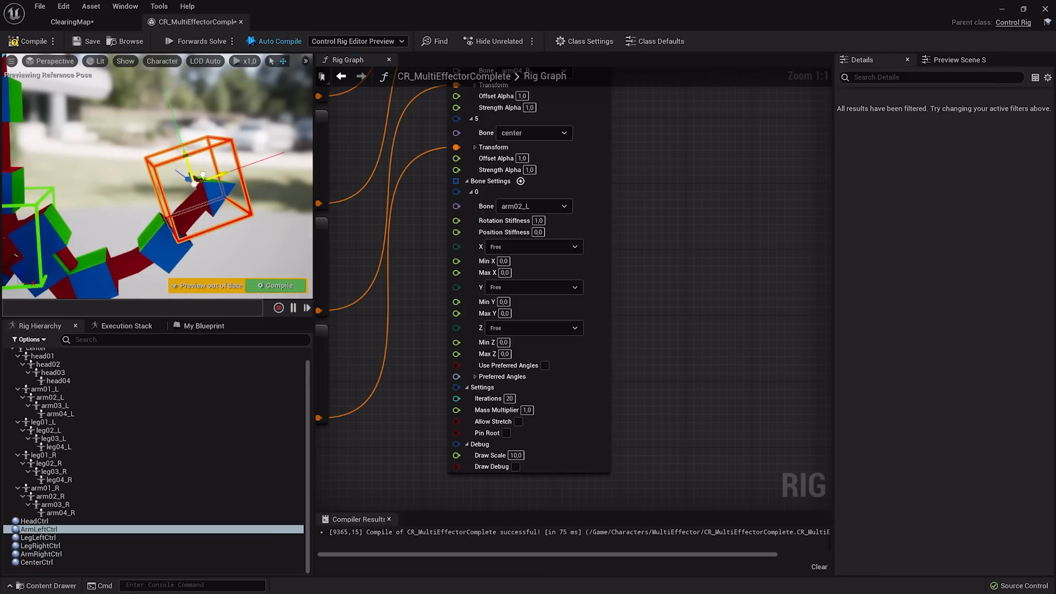
mouse_move(203, 175)
left_mouse_down()
mouse_move(208, 163)
mouse_move(215, 175)
mouse_move(207, 163)
mouse_move(220, 155)
mouse_move(208, 166)
left_mouse_up()
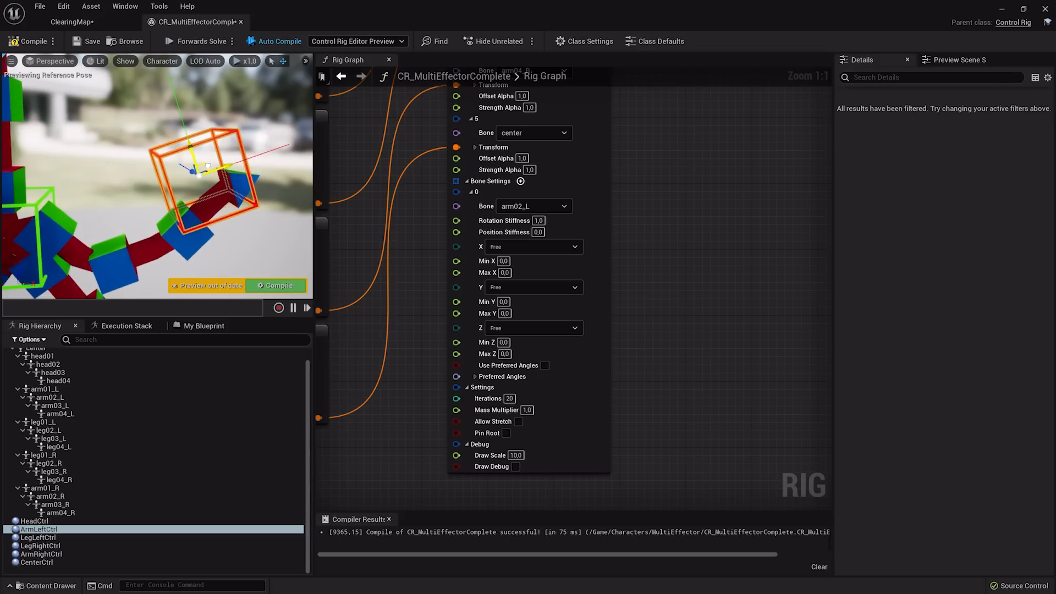
left_click(538, 220)
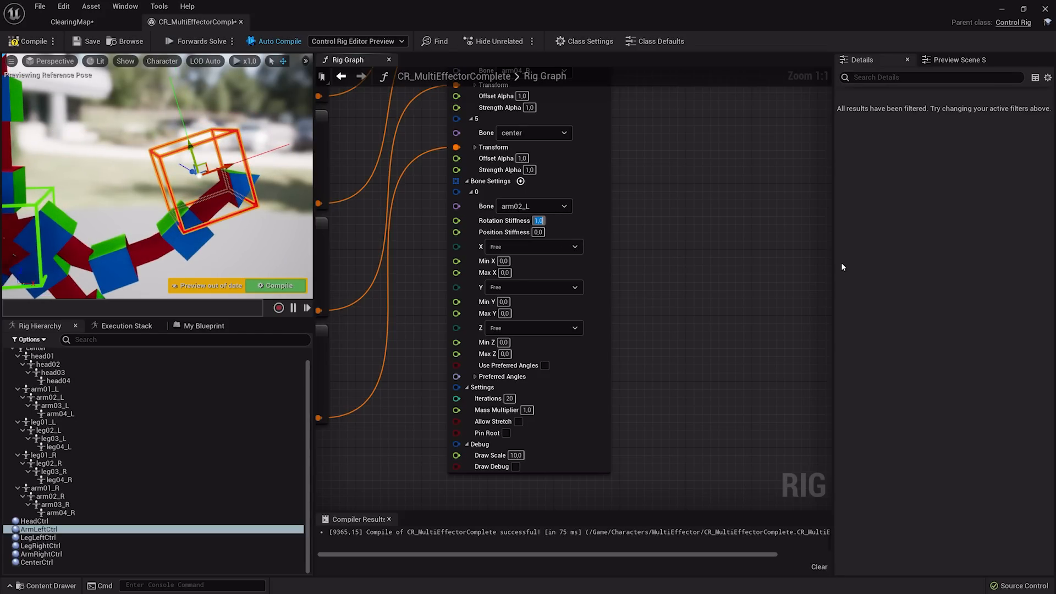
type("0")
key("Tab")
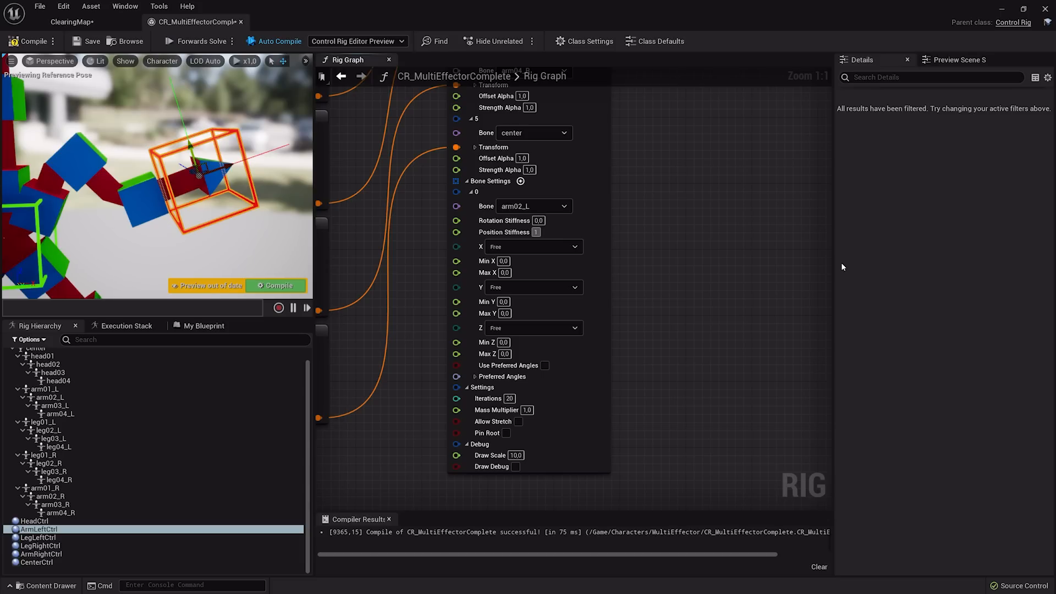
Step: Try a Position Stiffness of 1 on arm02_L while moving ArmLeftCtrl, and restore the value to 0
type("1")
key("Tab")
right_click_drag(223, 168, 237, 169)
mouse_move(196, 164)
left_mouse_down()
mouse_move(224, 117)
mouse_move(252, 99)
mouse_move(224, 142)
mouse_move(240, 211)
mouse_move(227, 209)
mouse_move(272, 146)
mouse_move(199, 160)
left_mouse_up()
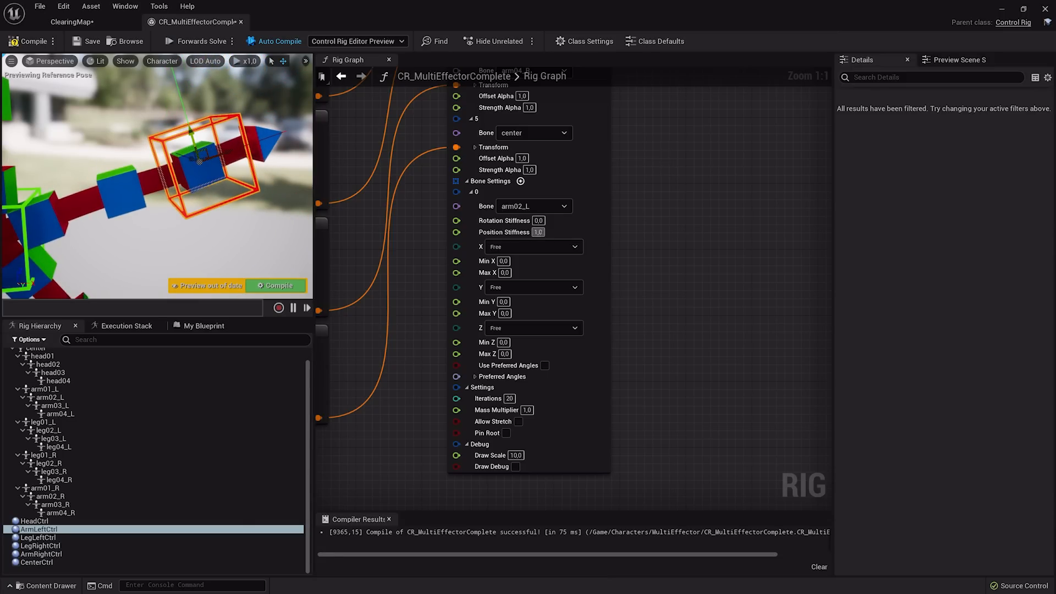
left_click(538, 231)
key("Return")
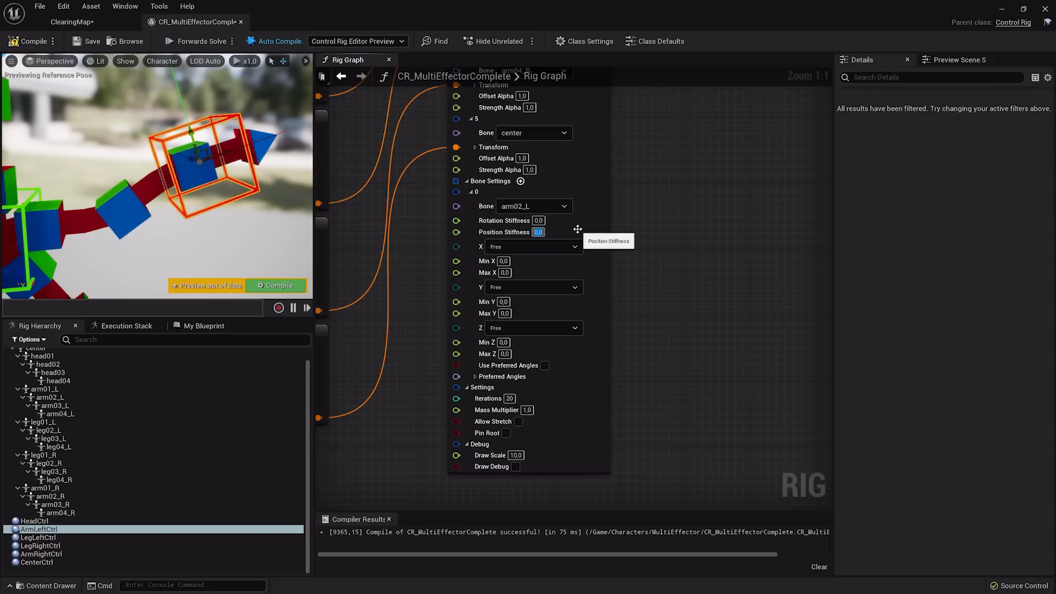
left_click_drag(202, 152, 199, 148)
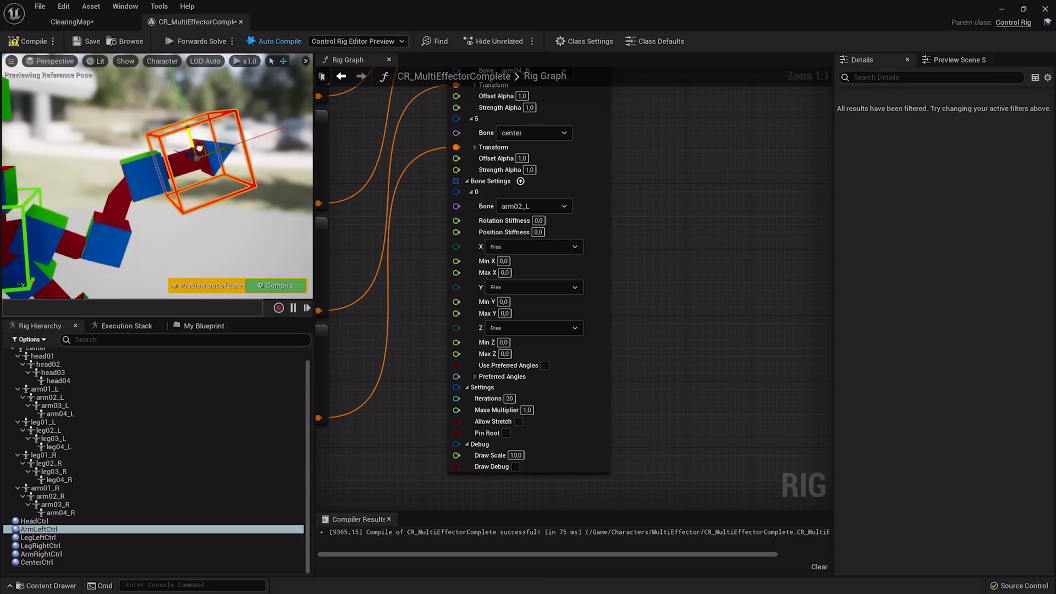
Step: Set arm02_L's Z rotation to Locked and test the arm by moving ArmLeftCtrl
left_click(511, 325)
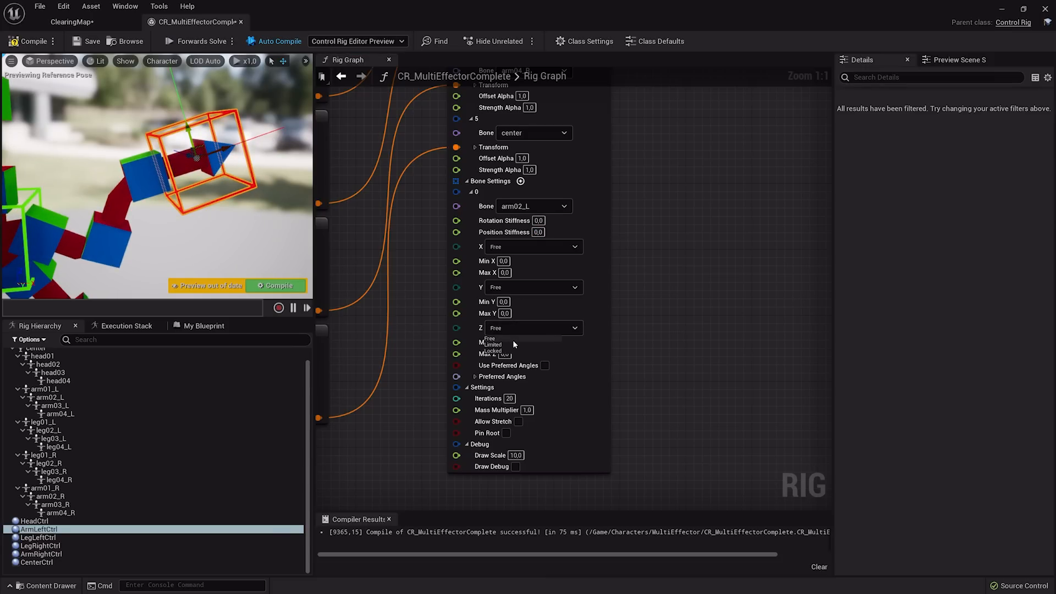
left_click(502, 351)
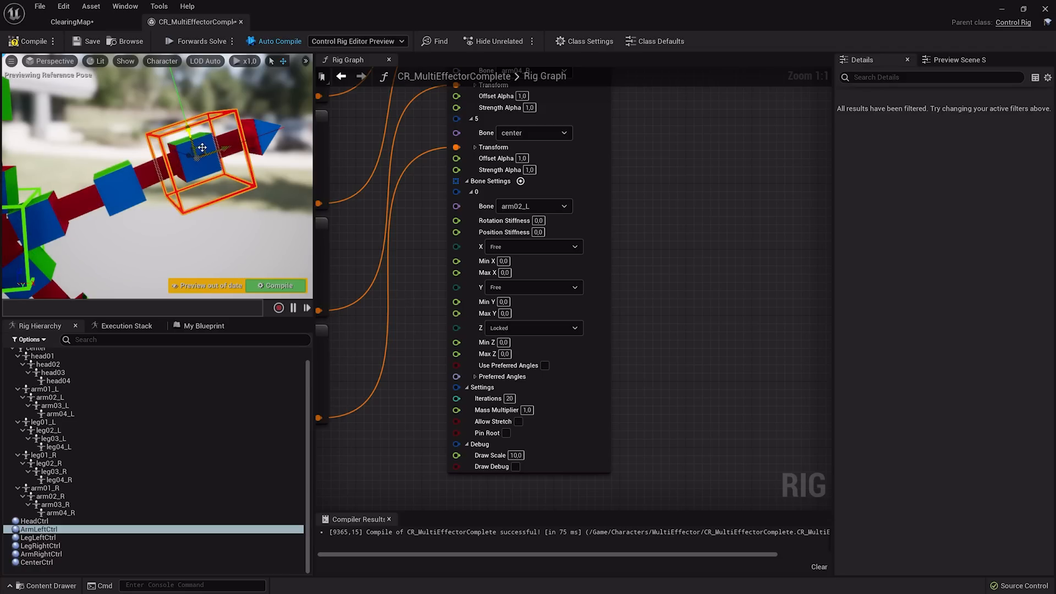
mouse_move(202, 147)
left_mouse_down()
mouse_move(231, 132)
mouse_move(167, 168)
mouse_move(176, 187)
mouse_move(187, 160)
left_mouse_up()
Step: Try limiting arm02_L's Z rotation with Min Z -45 and Max Z 45 while moving ArmLeftCtrl, and return Z to Free
left_click(528, 327)
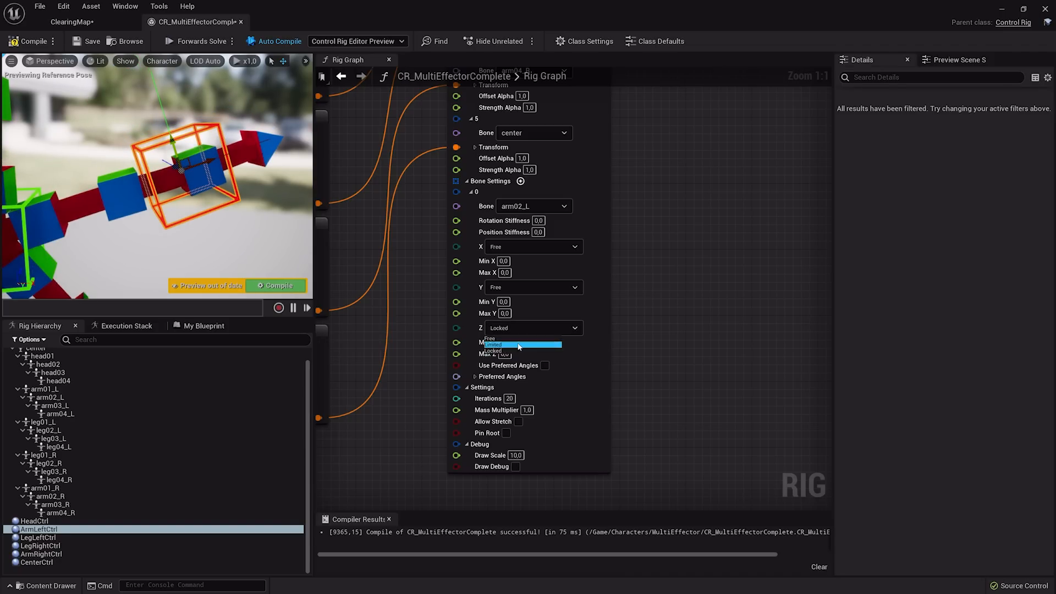
left_click(518, 344)
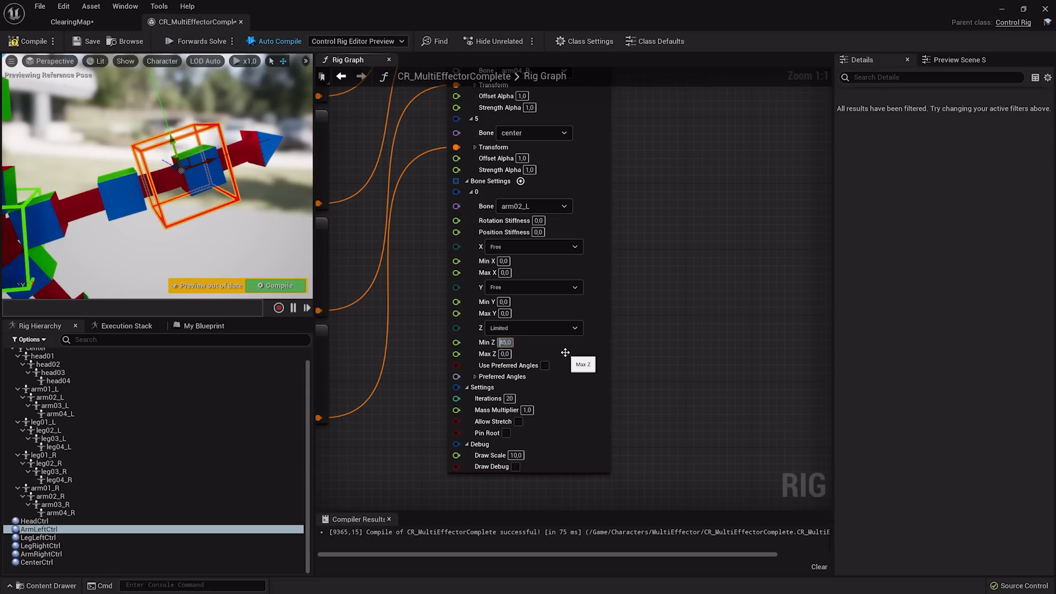
key("Tab")
type("4")
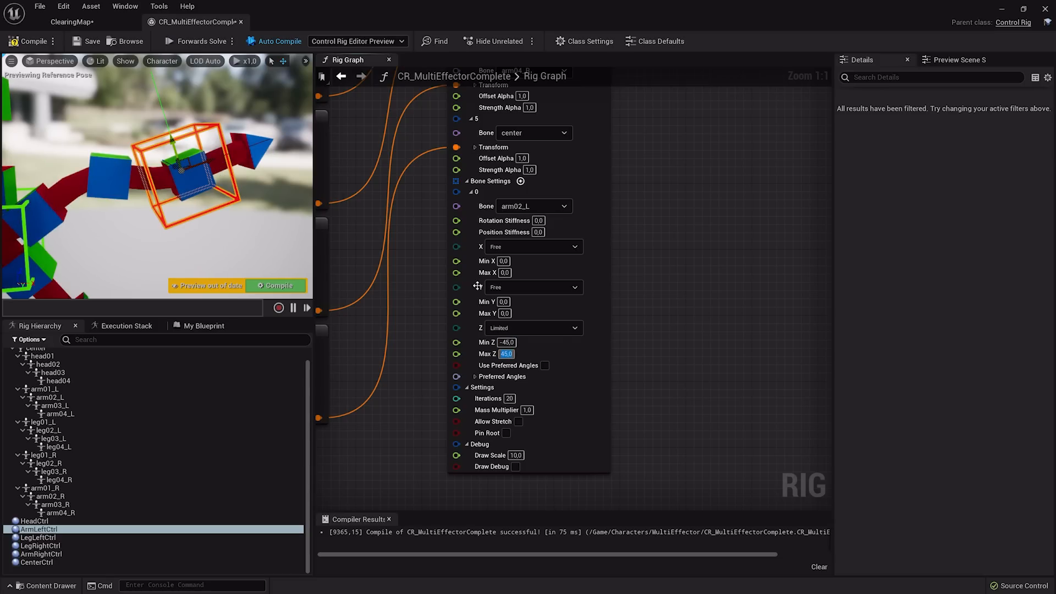
left_click_drag(187, 160, 162, 175)
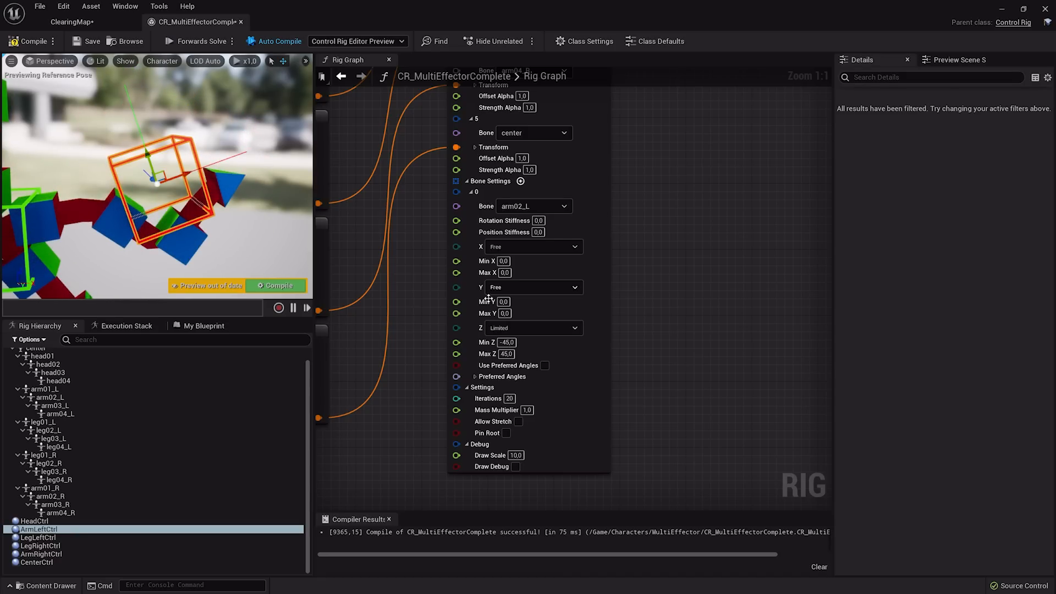
left_click(501, 329)
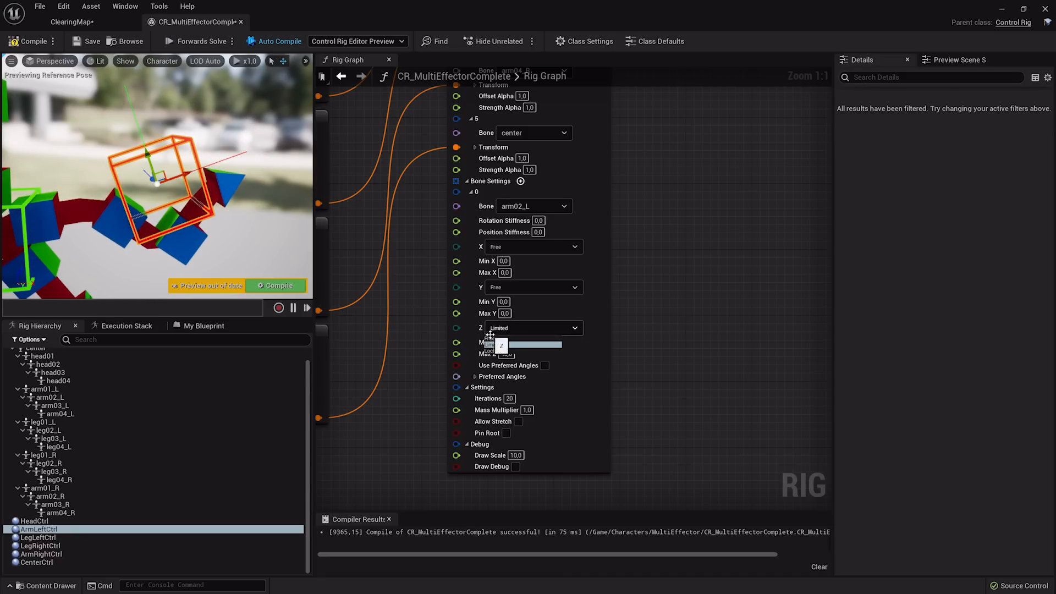
left_click(489, 337)
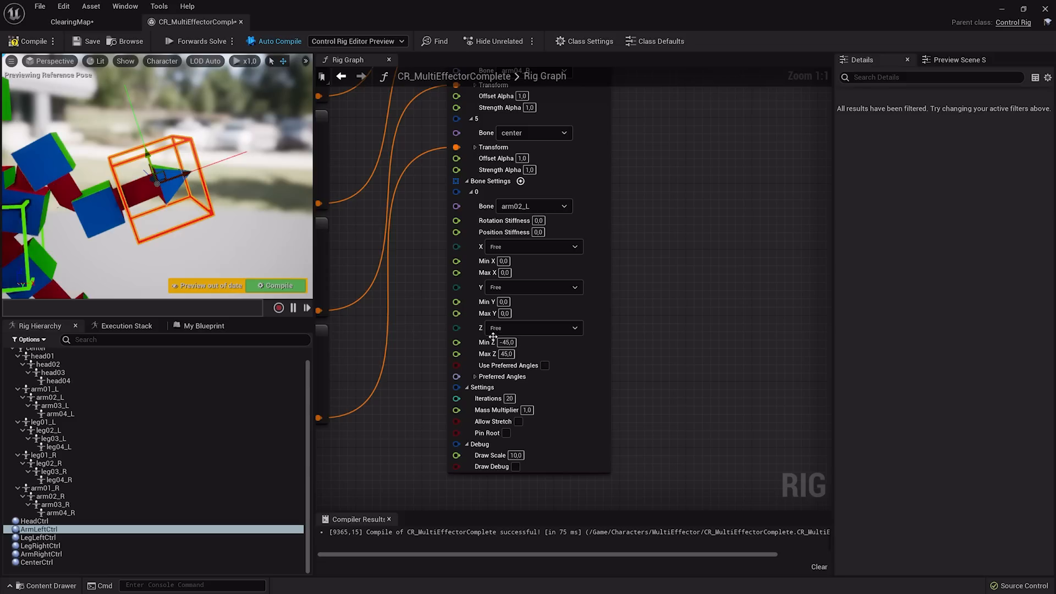
Step: Enable Use Preferred Angles for arm02_L with a Z angle of 22 and test it by moving ArmLeftCtrl
left_click(544, 366)
left_click(476, 377)
left_click(495, 400)
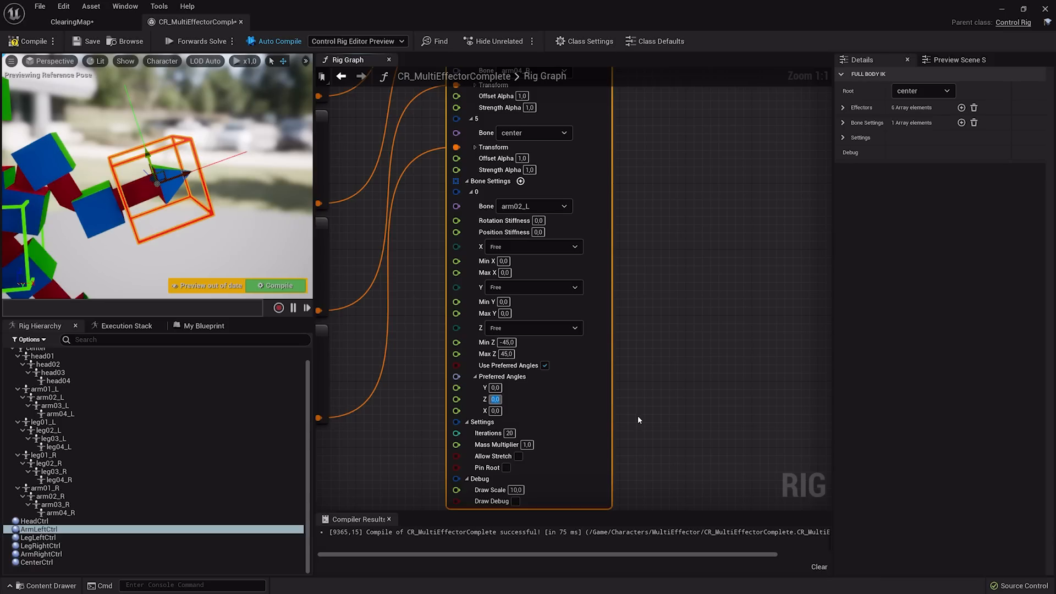
key("Tab")
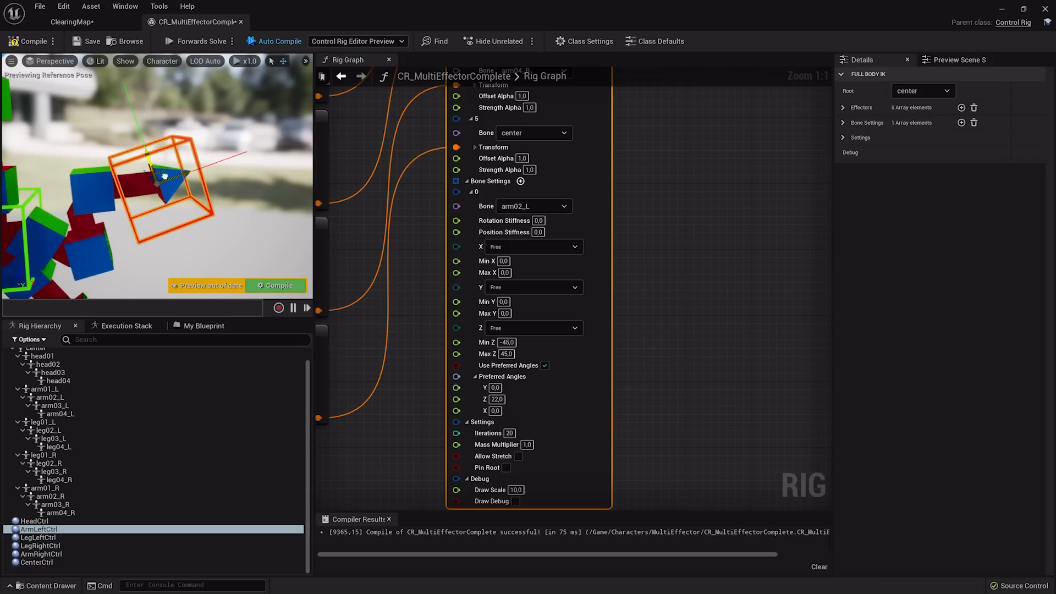
left_click_drag(164, 176, 210, 167)
Step: Set Iterations to 0 to inspect the preferred pose with ArmLeftCtrl, and change arm02_L's preferred Z angle to -22
left_click(509, 433)
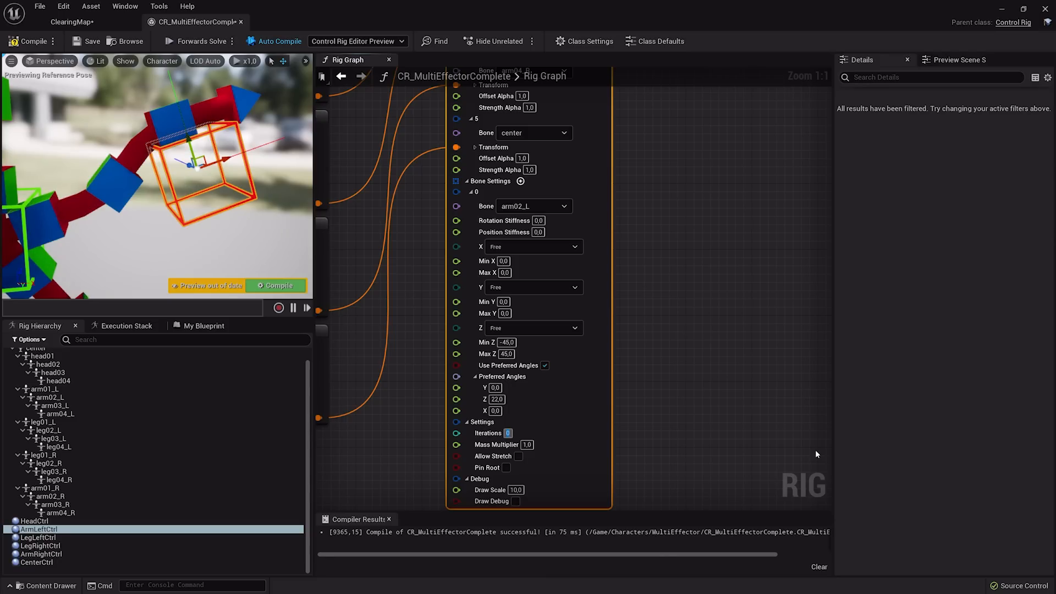
left_click_drag(204, 160, 199, 127)
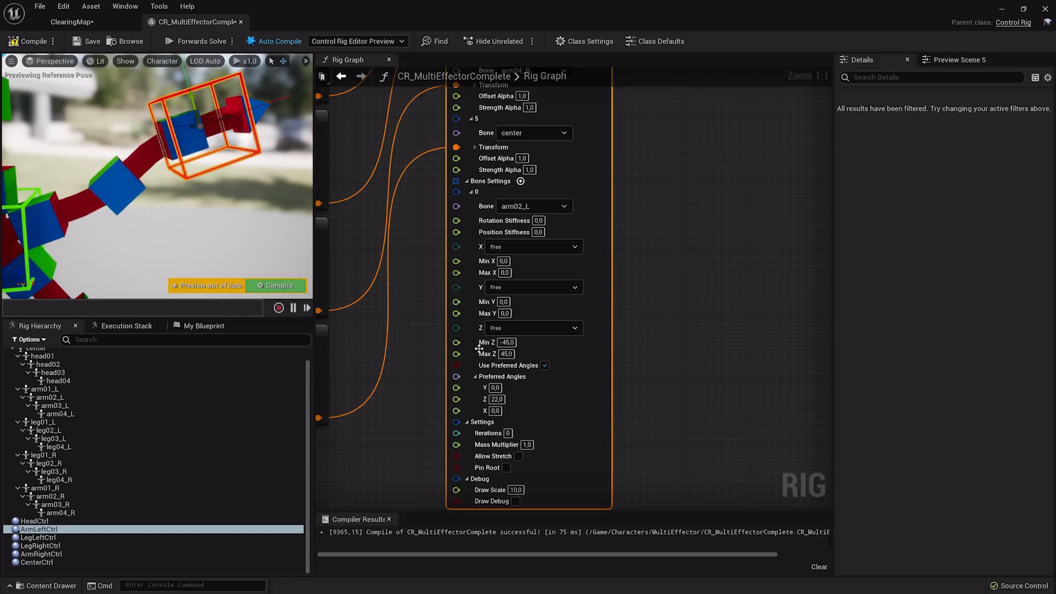
left_click(497, 399)
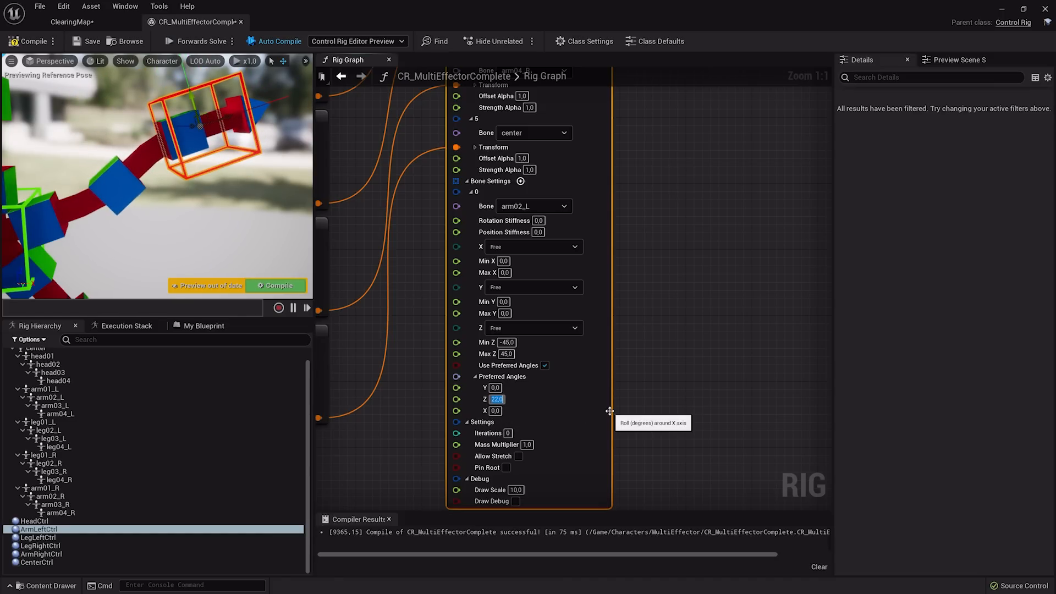
key("Return")
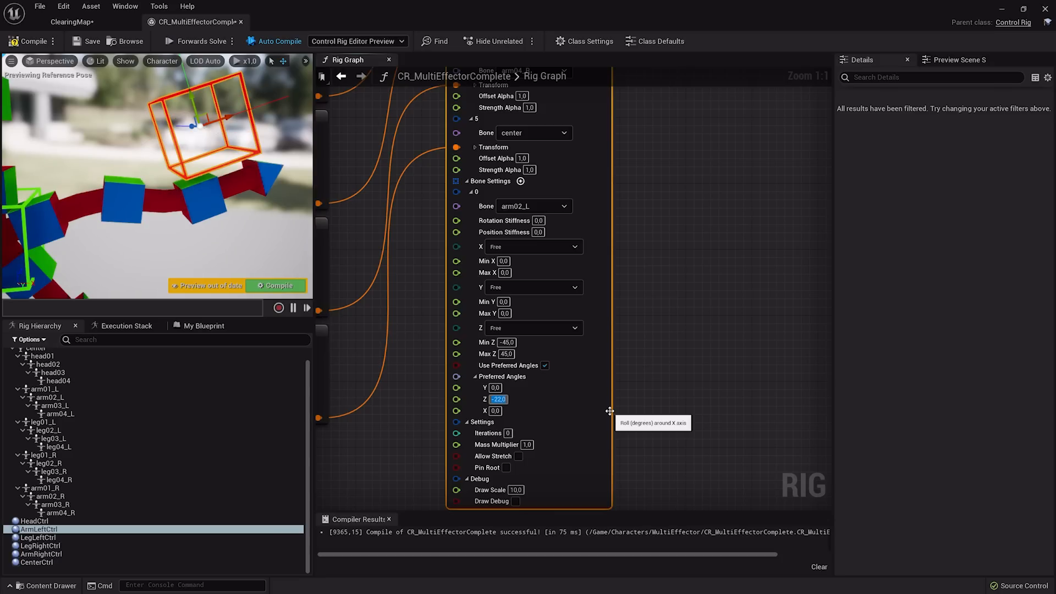
Step: Restore the Full Body IK solver's Iterations to 20
type("2")
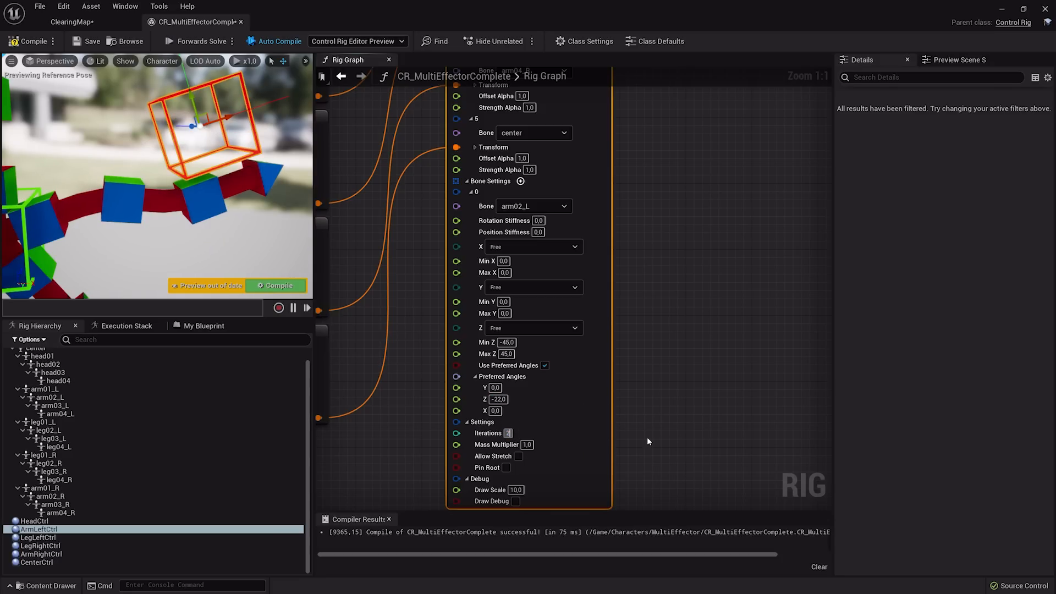
type("0")
key("Return")
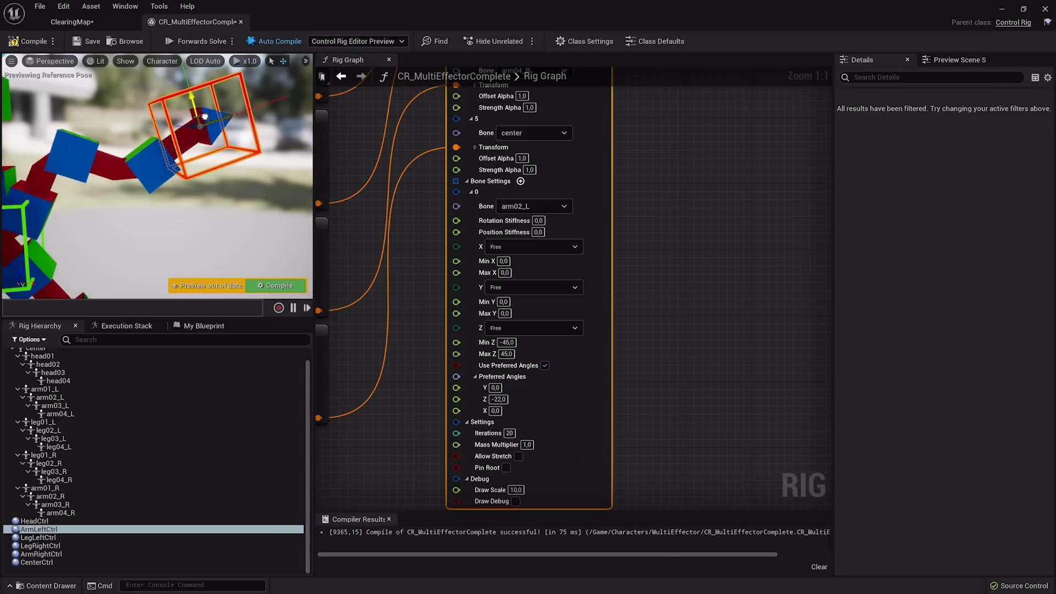
Step: Select CenterCtrl at the middle of the character in the rig preview
scroll(204, 117, "down", 10)
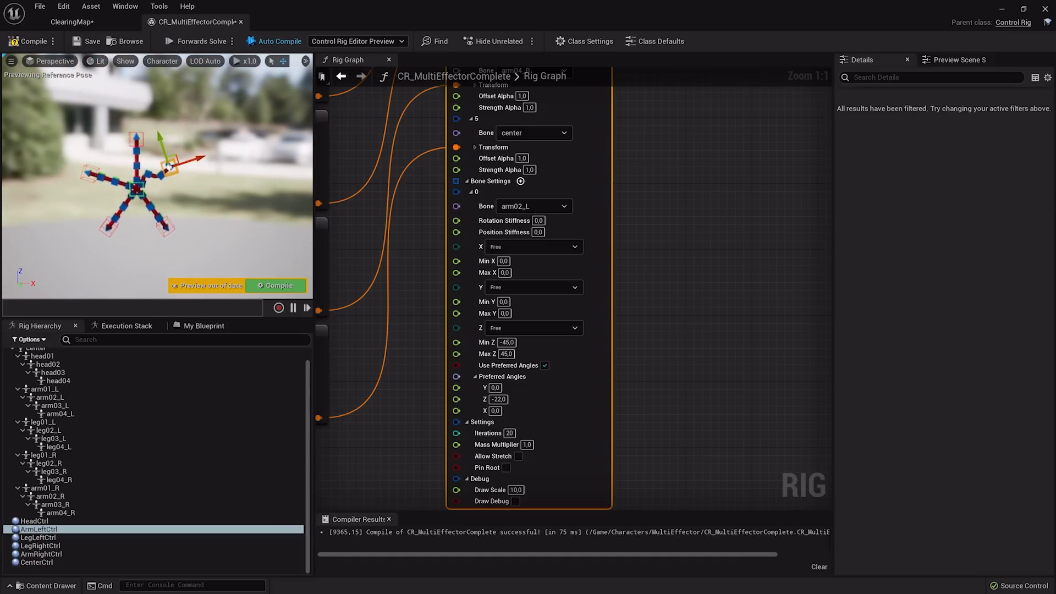
left_click(133, 188)
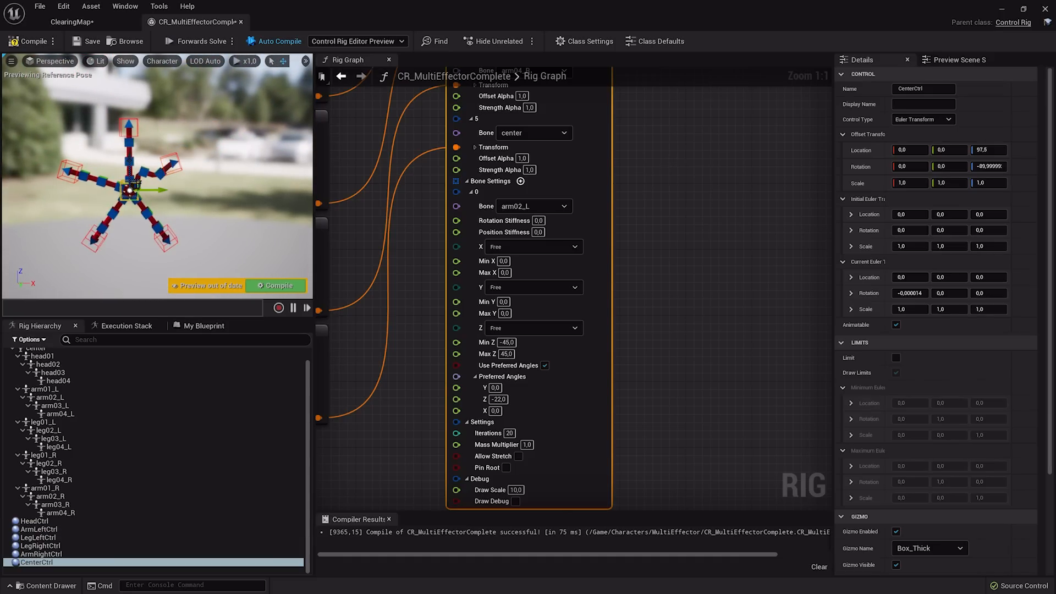
left_click(138, 188)
left_click(137, 187)
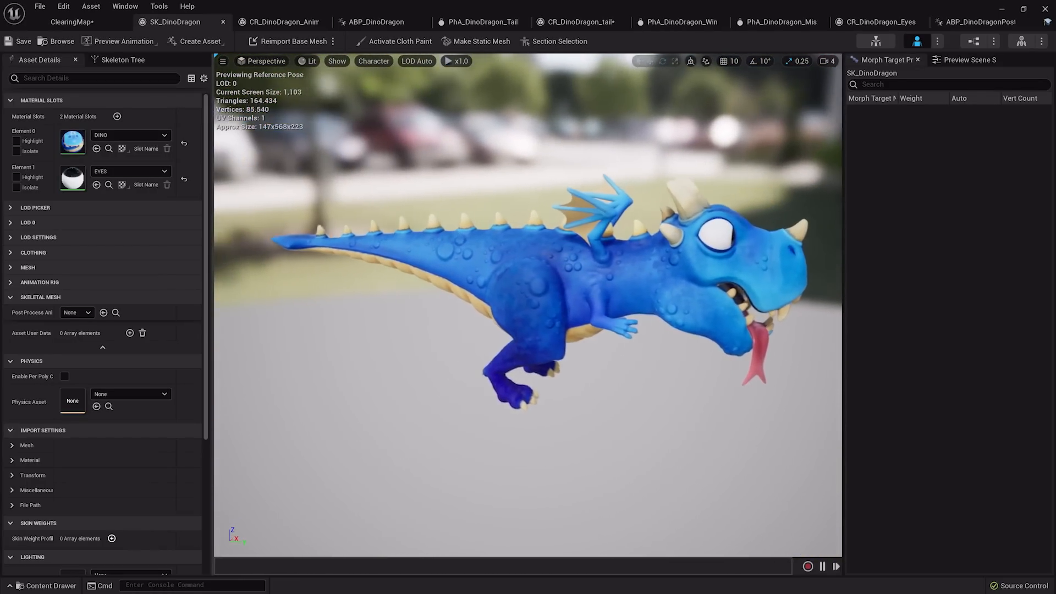
Step: Bring up the CR_DinoDragon_Anim control rig and raise FootCtrl_L to a Z location of about 54
mouse_move(515, 233)
right_mouse_down()
mouse_move(506, 232)
mouse_move(514, 234)
right_mouse_up()
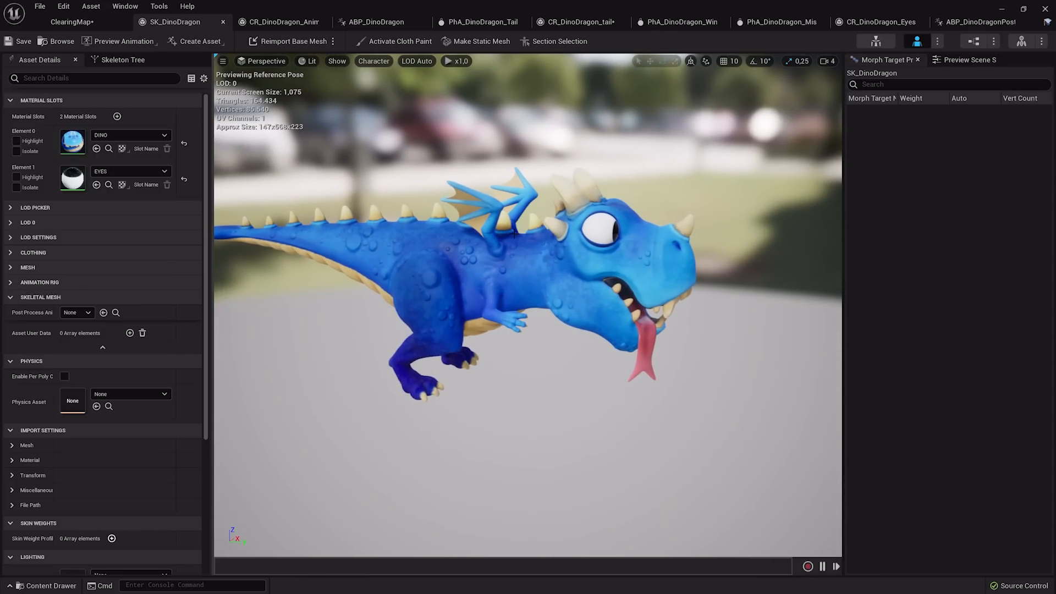
left_click(295, 23)
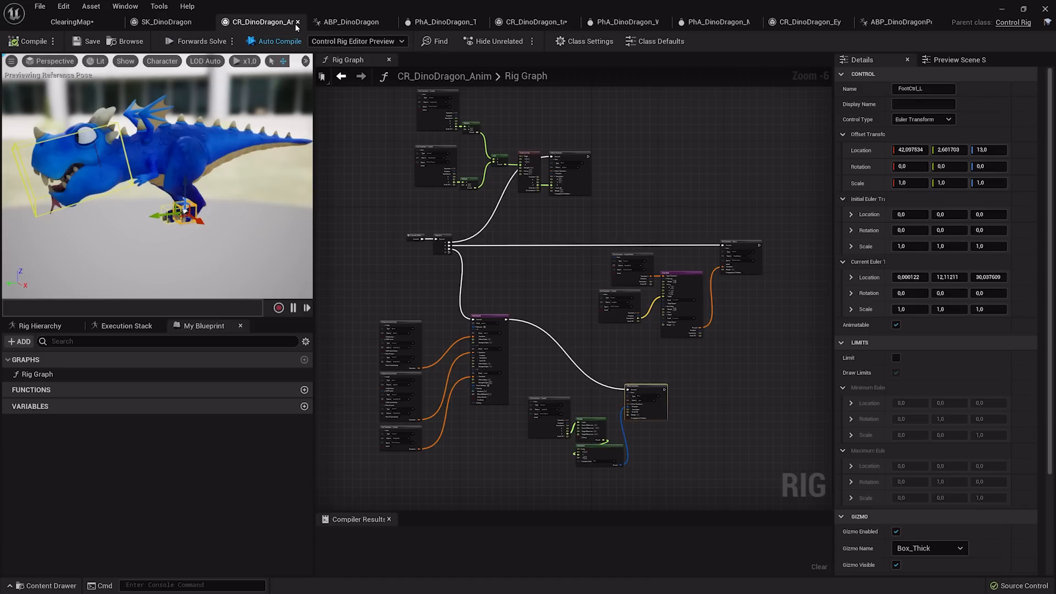
left_click_drag(187, 196, 147, 200)
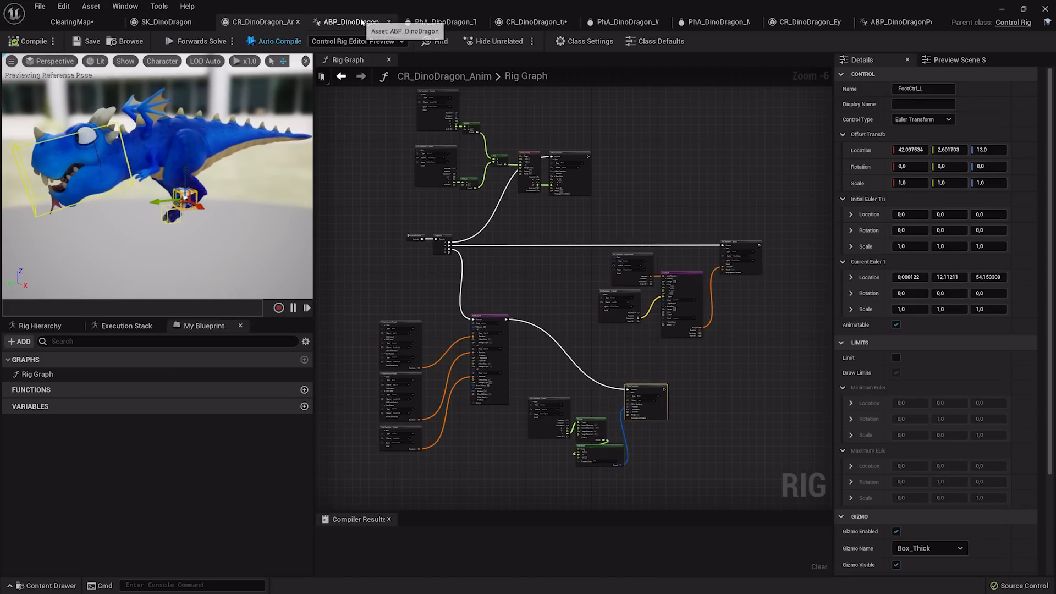
Step: View the ABP_DinoDragon AnimGraph and pull the tail downward in the PhA_DinoDragon_Tail physics asset
left_click(355, 22)
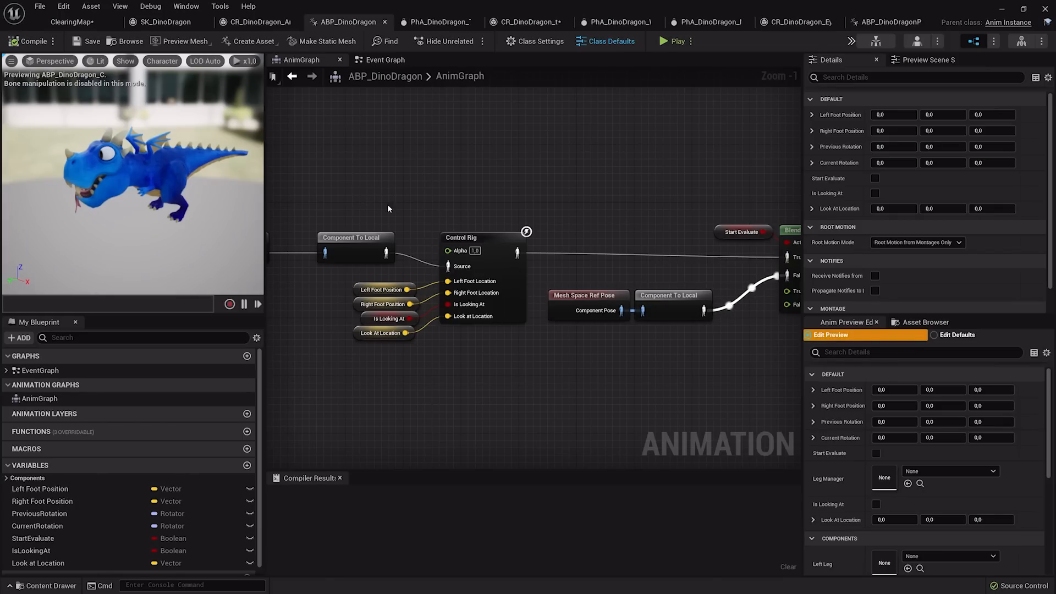
left_click(434, 23)
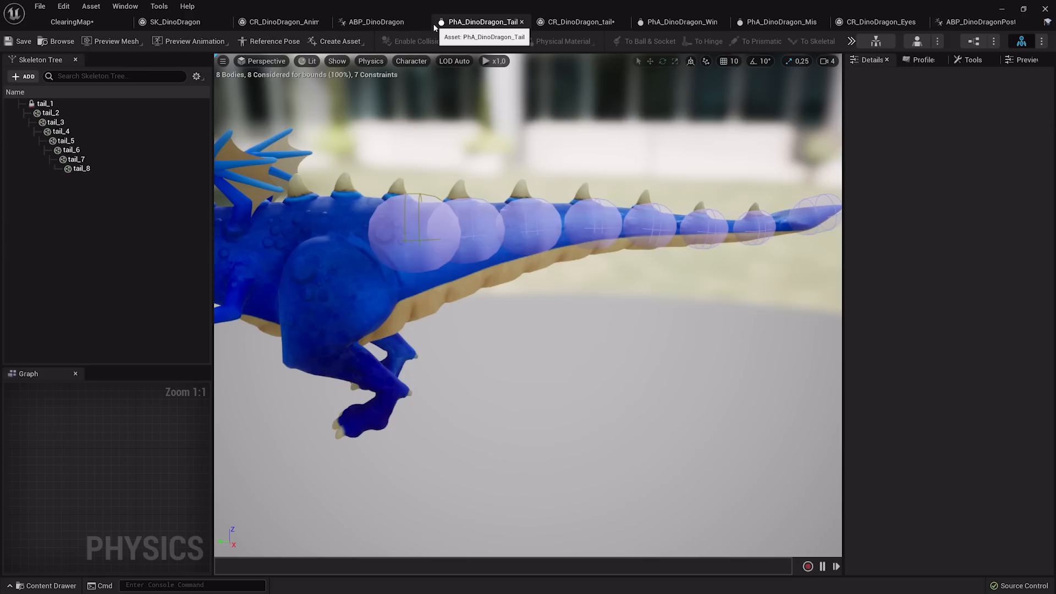
right_click_drag(603, 222, 613, 379, "ctrl")
right_click_drag(572, 197, 616, 334, "ctrl")
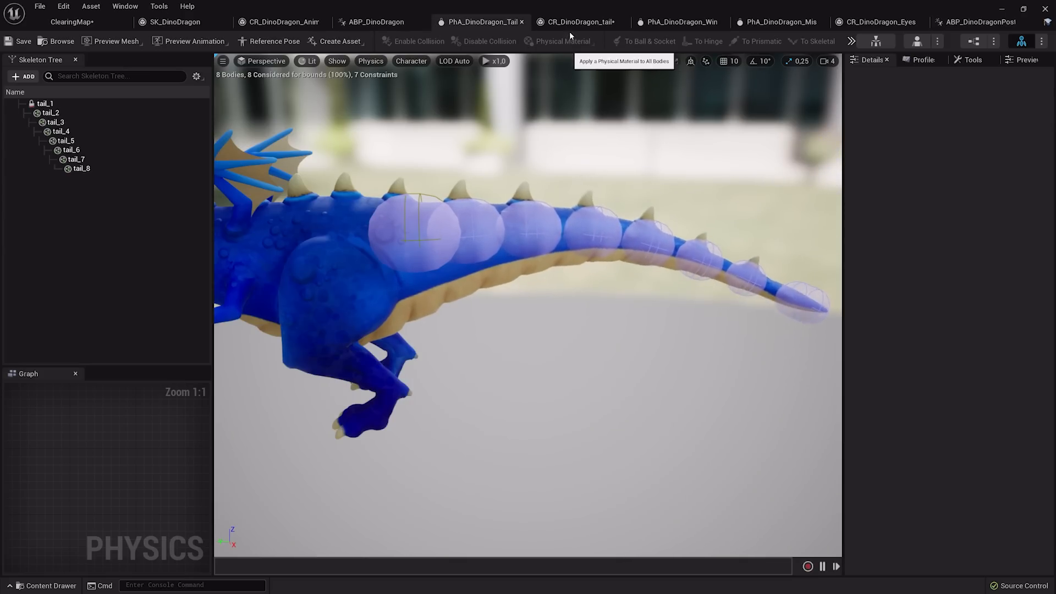
Step: Bring up the CR_DinoDragon_tail control rig and adjust the default value of its LeanAmount variable
left_click(573, 23)
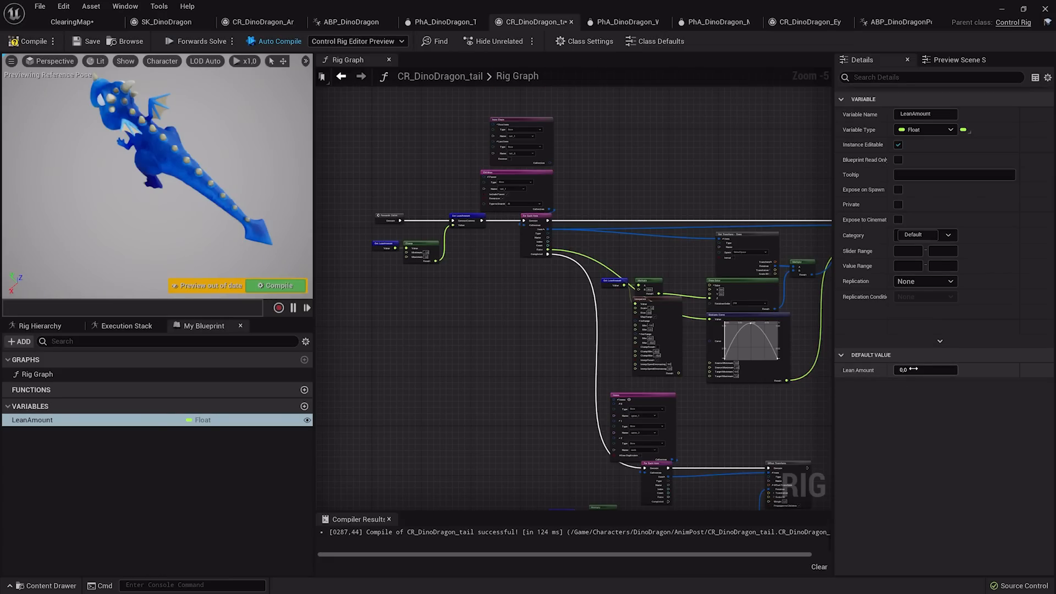
mouse_move(913, 369)
left_mouse_down()
mouse_move(885, 371)
mouse_move(924, 371)
left_mouse_up()
Step: View the wing physics asset and pull the simulated tongue and arm bodies in the DinoDragon tongue-and-arms physics asset
left_click(628, 24)
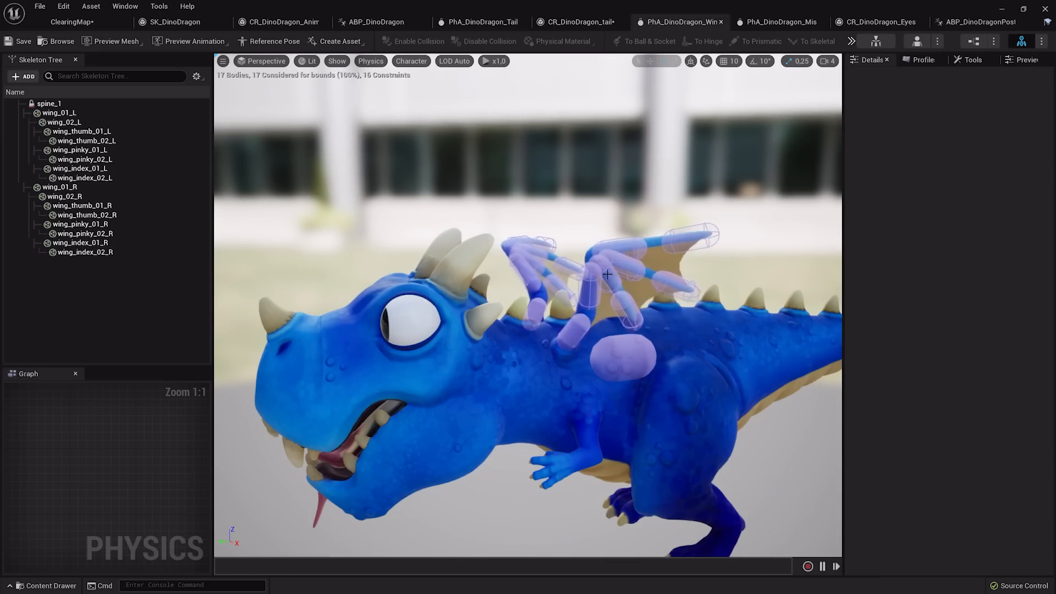
left_click(779, 22)
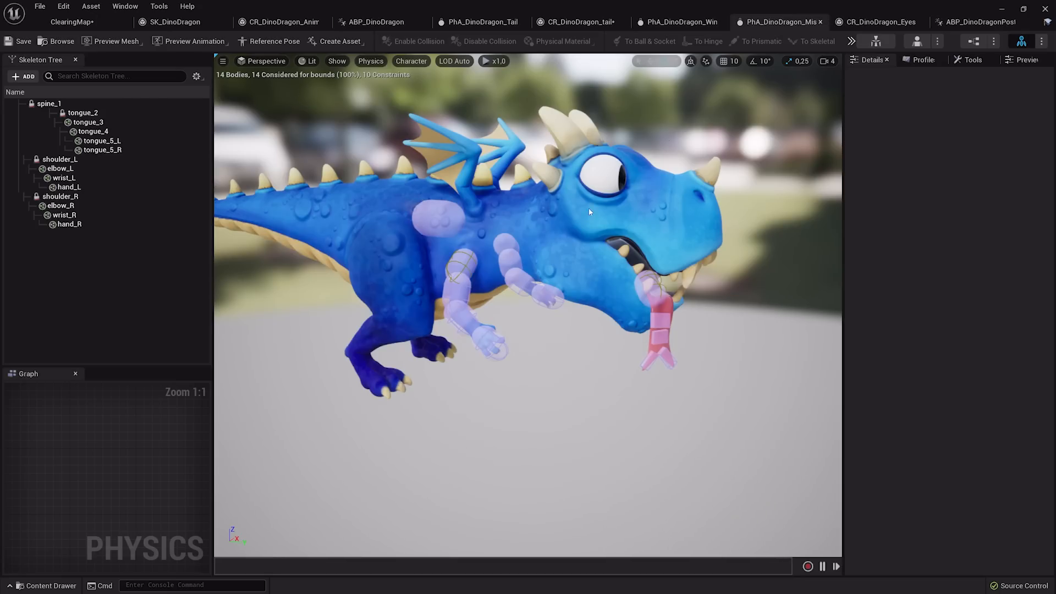
right_click_drag(643, 392, 666, 357, "ctrl")
right_click_drag(492, 344, 436, 382, "ctrl")
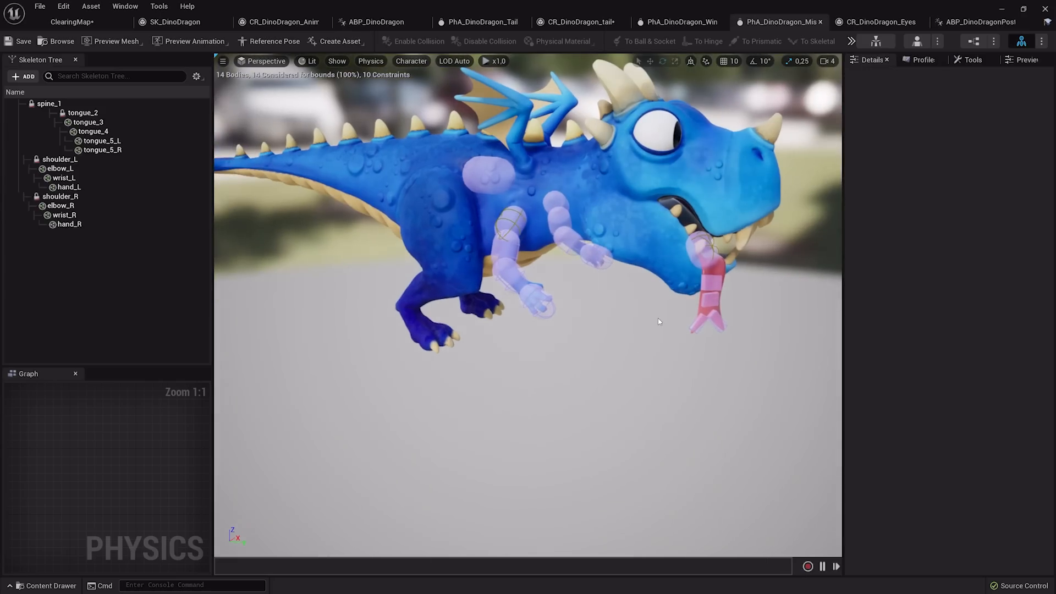
Step: View the CR_DinoDragon_Eyes Rig Graph and the ABP_DinoDragonPost AnimGraph
left_click(876, 22)
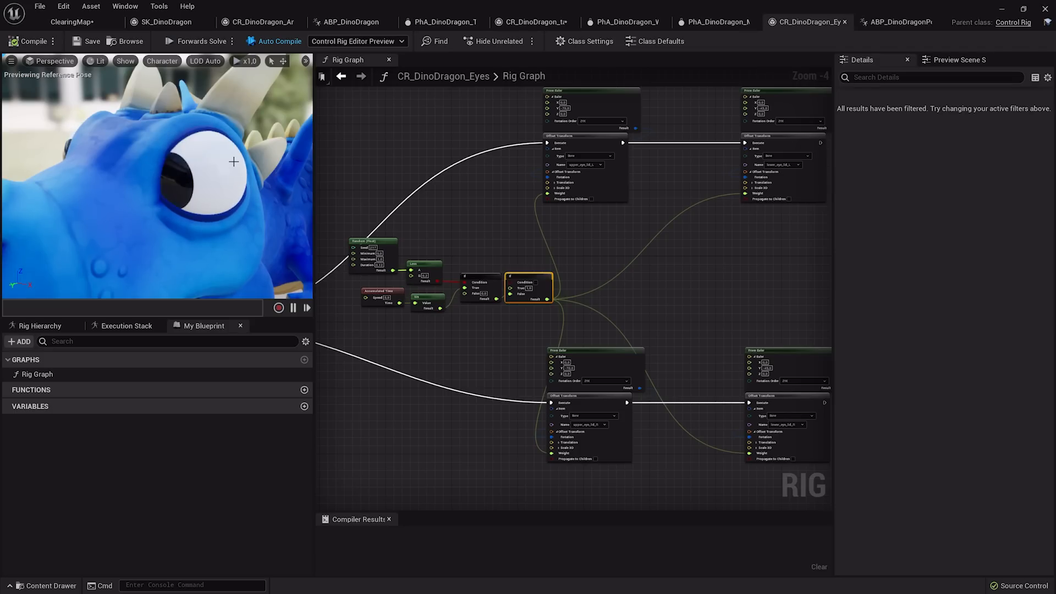
left_click(891, 18)
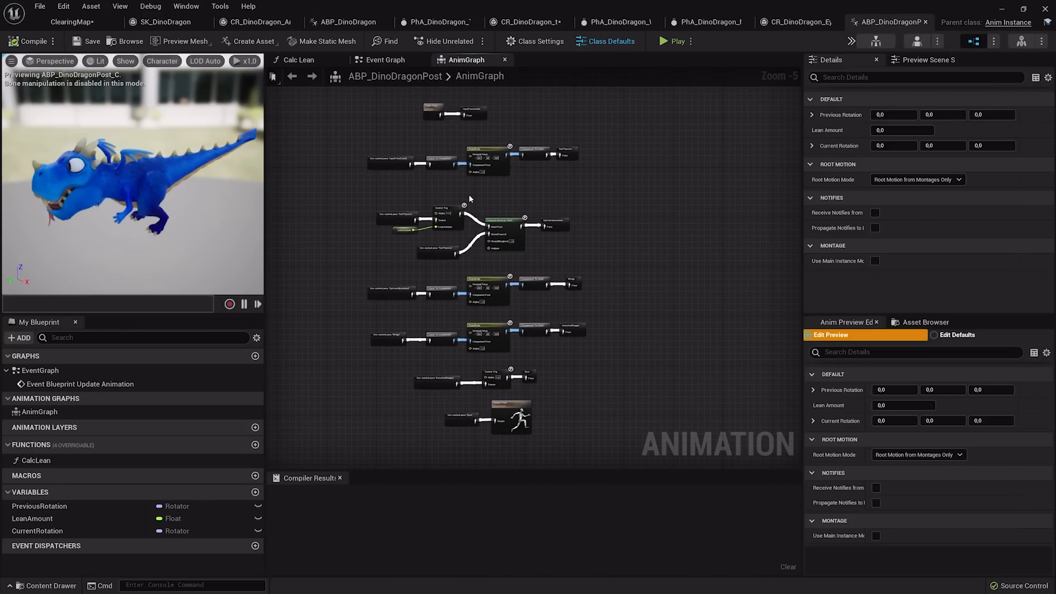
Step: Assign ABP_DinoDragonPost as the post process animation blueprint of SK_DinoDragon and enable it in the preview
left_click(200, 43)
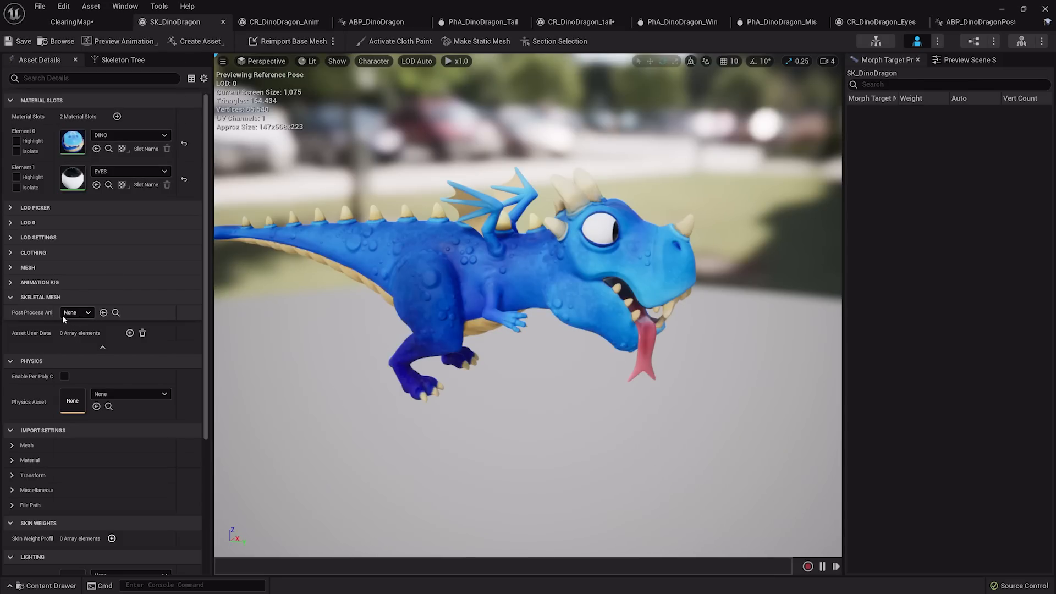
left_click(76, 313)
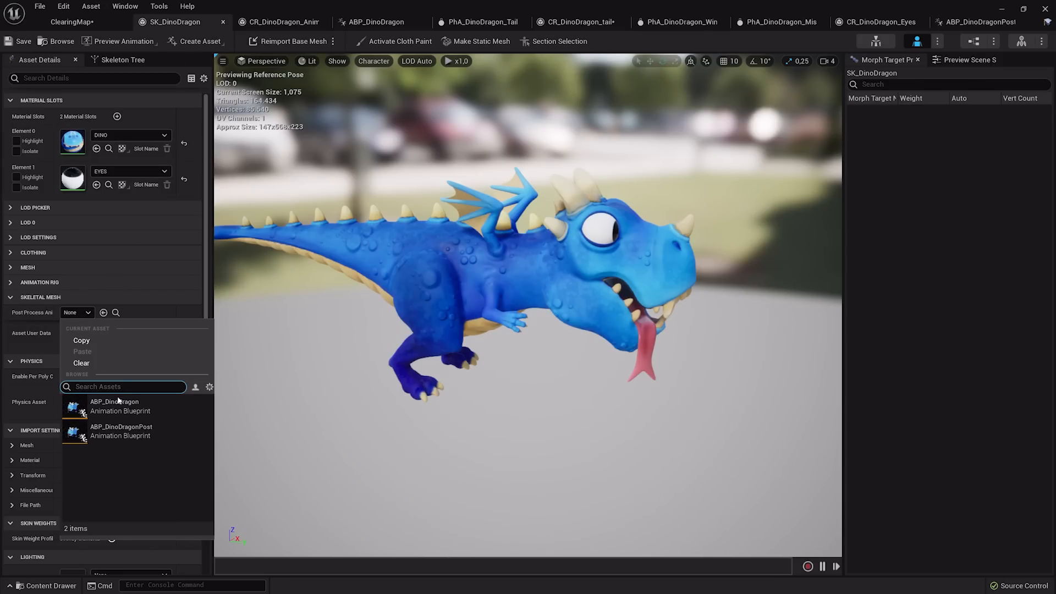
left_click(134, 435)
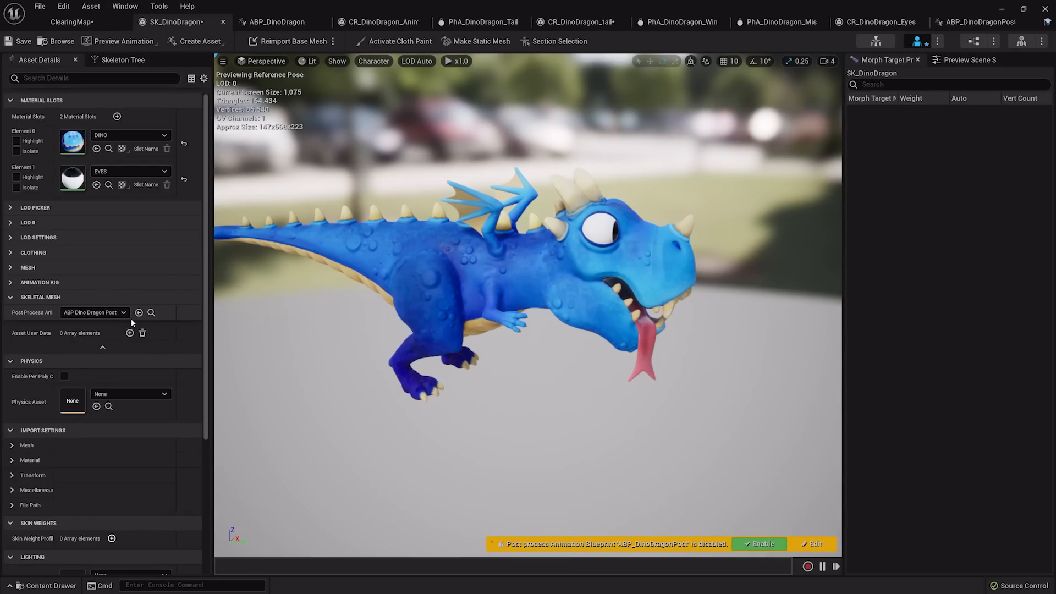
left_click(776, 542)
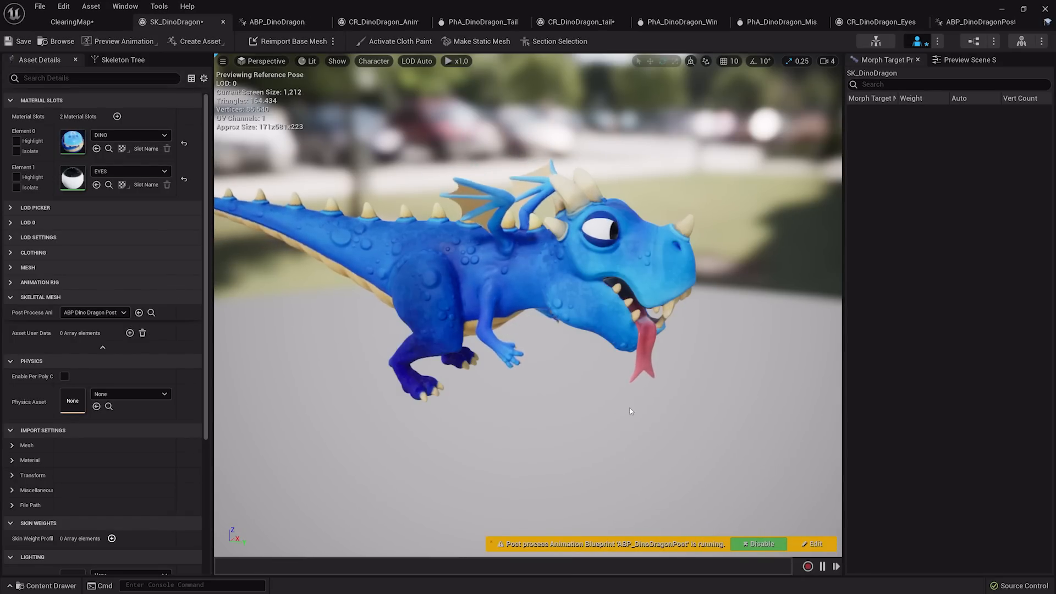
Step: Disable and re-enable the ABP_DinoDragonPost post process blueprint to compare the character's secondary motion
right_click_drag(534, 289, 481, 271)
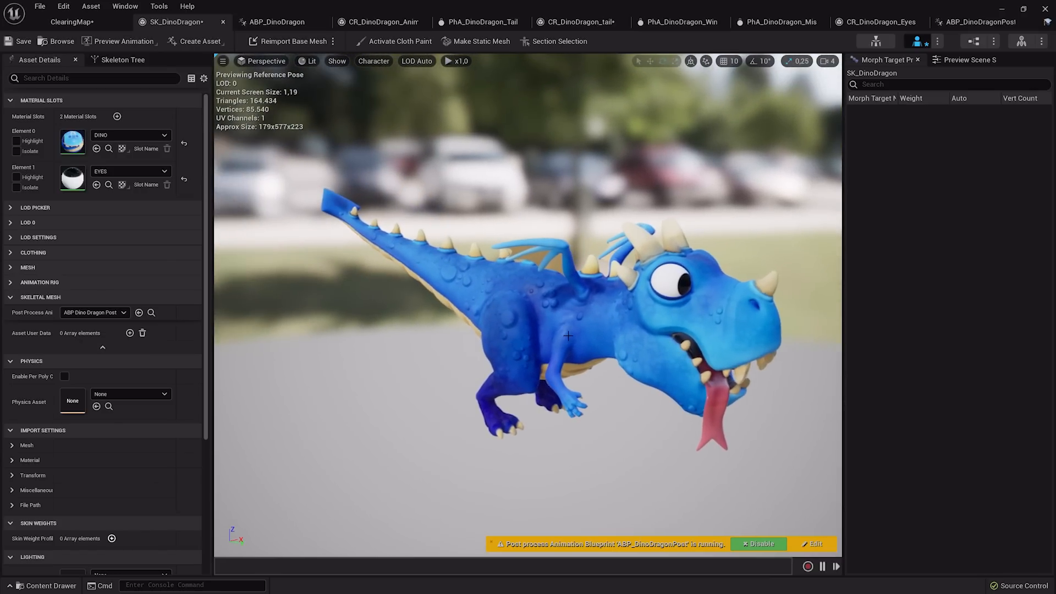
left_click(762, 547)
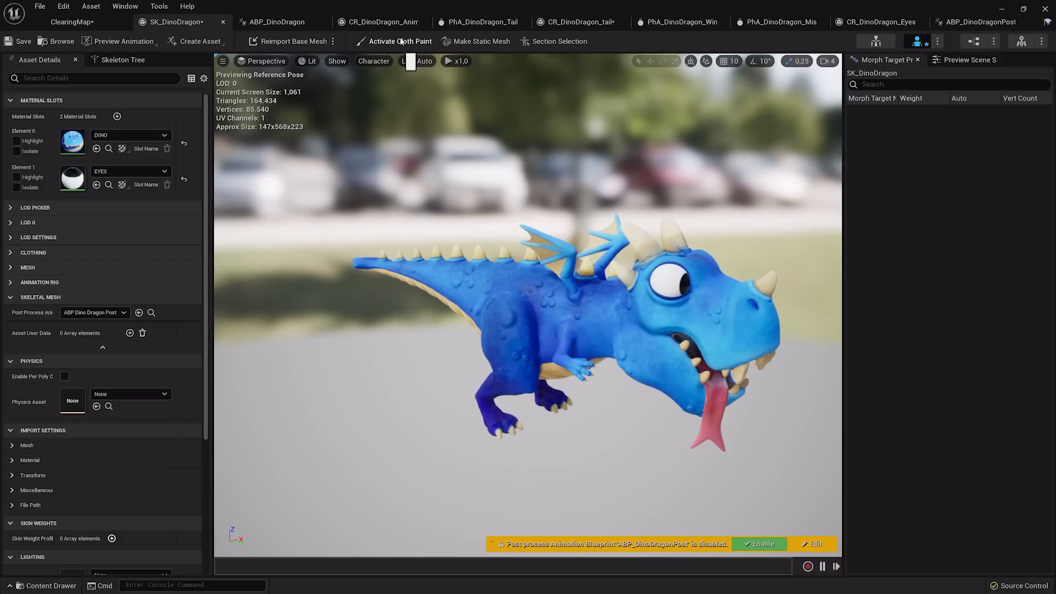
left_click(762, 544)
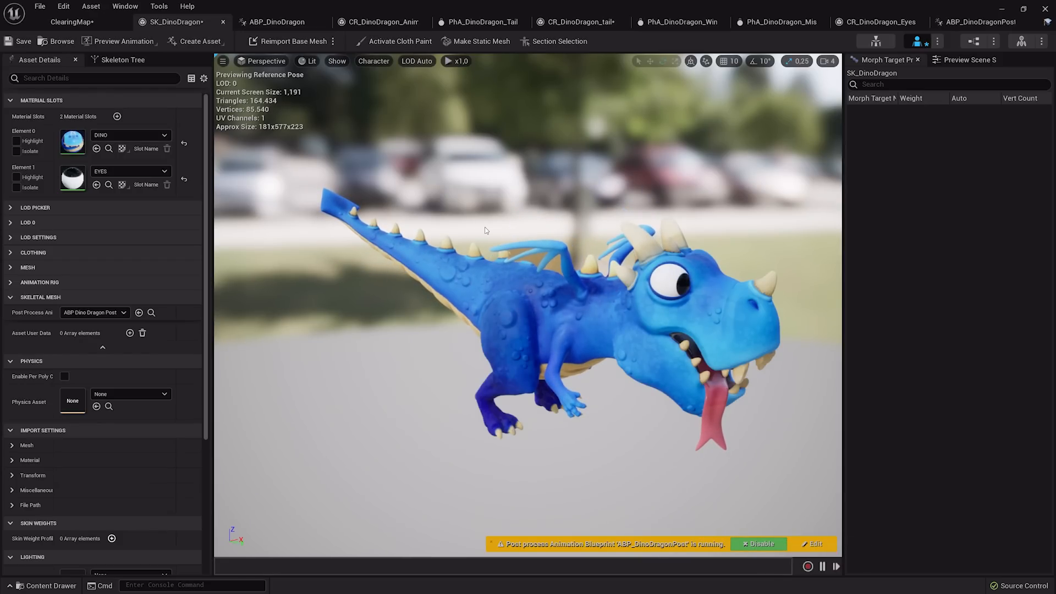
right_click_drag(490, 229, 523, 233)
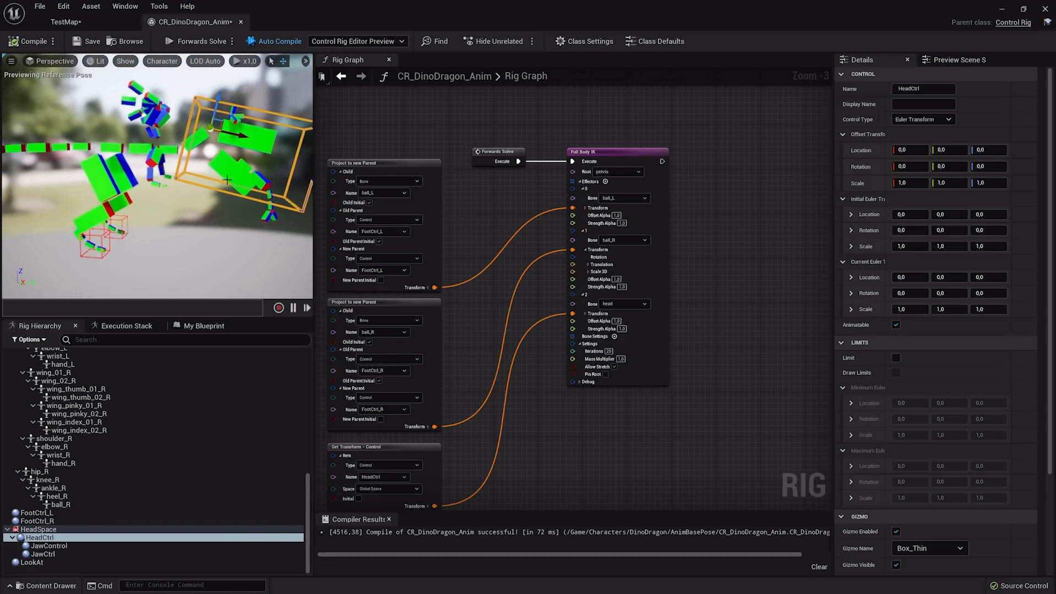
Step: Move HeadCtrl in the CR_DinoDragon_Anim preview to a current location of about X -27.5, Z -7.8
scroll(627, 176, "up", 2)
scroll(627, 176, "up", 1)
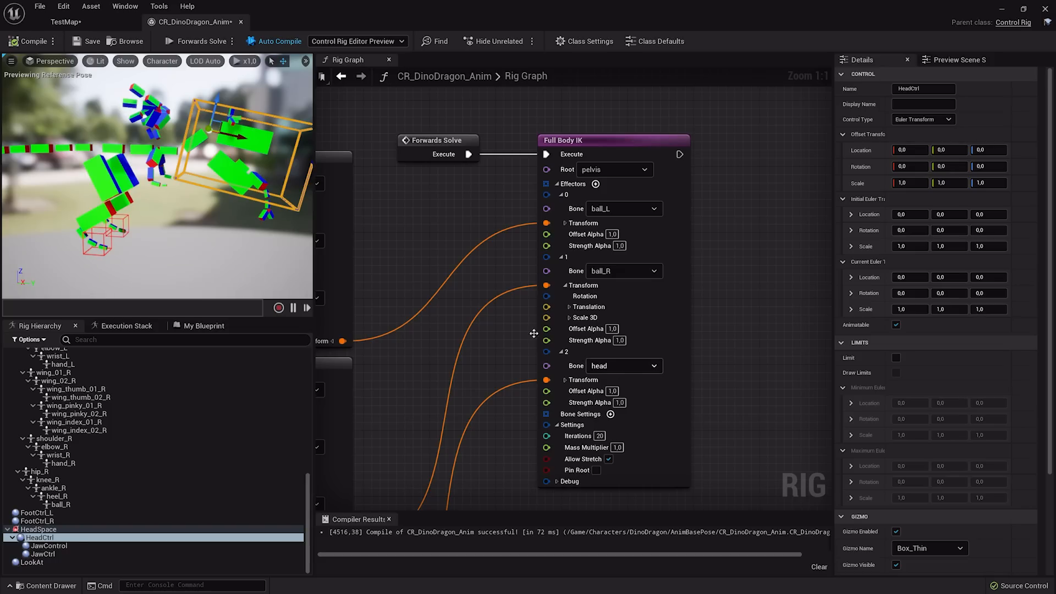
mouse_move(222, 123)
left_mouse_down()
mouse_move(219, 91)
mouse_move(231, 185)
mouse_move(280, 124)
mouse_move(256, 146)
mouse_move(237, 118)
mouse_move(204, 103)
mouse_move(205, 120)
left_mouse_up()
Step: Move FootCtrl_R in the rig preview to a current location of about Y 4.4, Z 10.6
right_click_drag(205, 120, 129, 206)
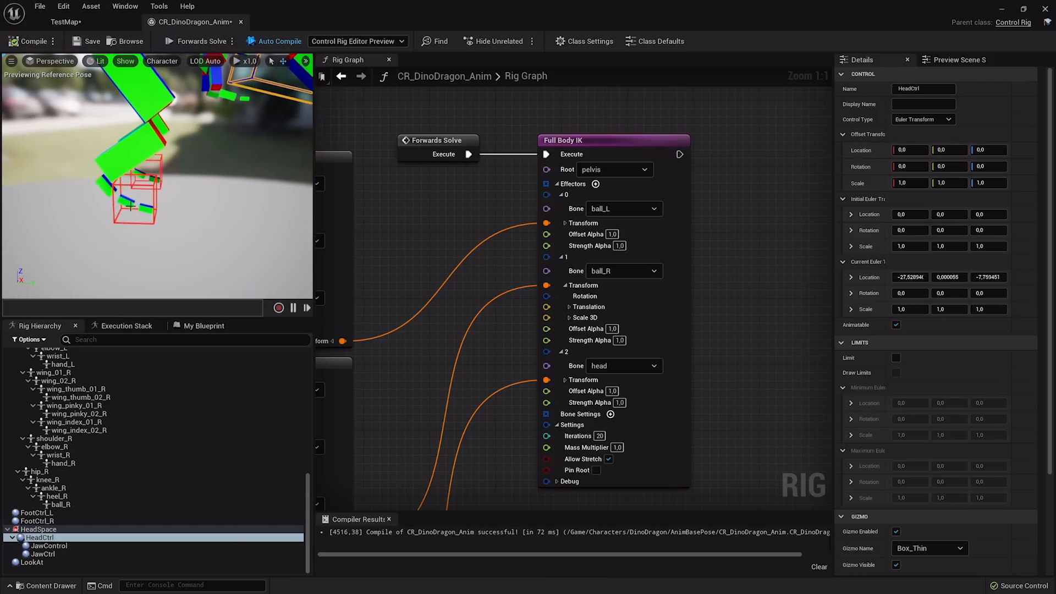
left_click(151, 188)
left_click_drag(144, 191, 162, 166)
right_click_drag(163, 165, 198, 145)
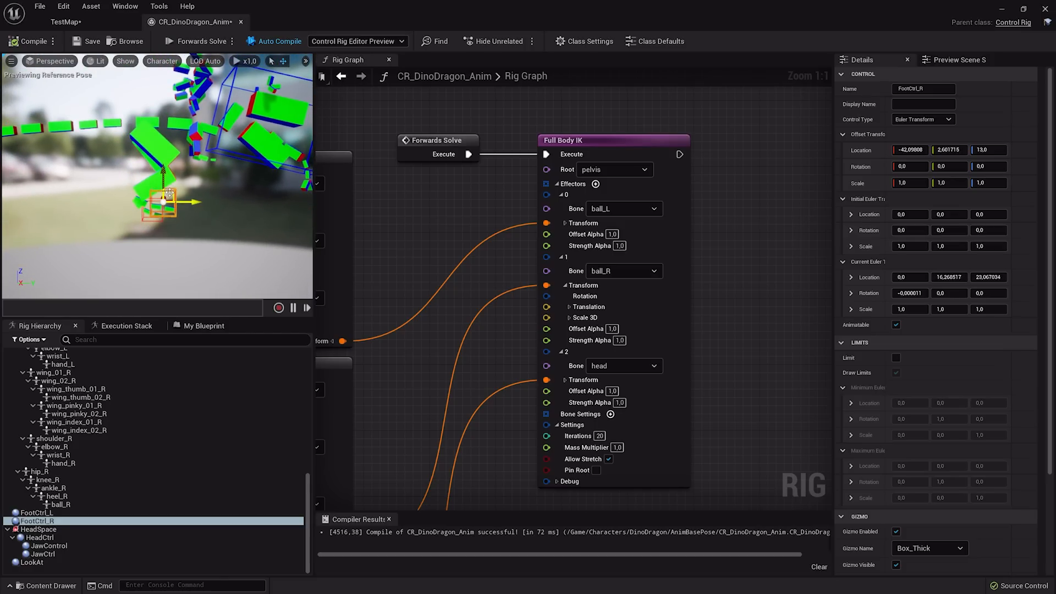
mouse_move(165, 203)
left_mouse_down()
mouse_move(138, 194)
mouse_move(211, 202)
mouse_move(154, 212)
left_mouse_up()
Step: Examine the Project to new Parent nodes and compare the ball_R bone's position with the FootCtrl_R control
right_click_drag(407, 237, 505, 182)
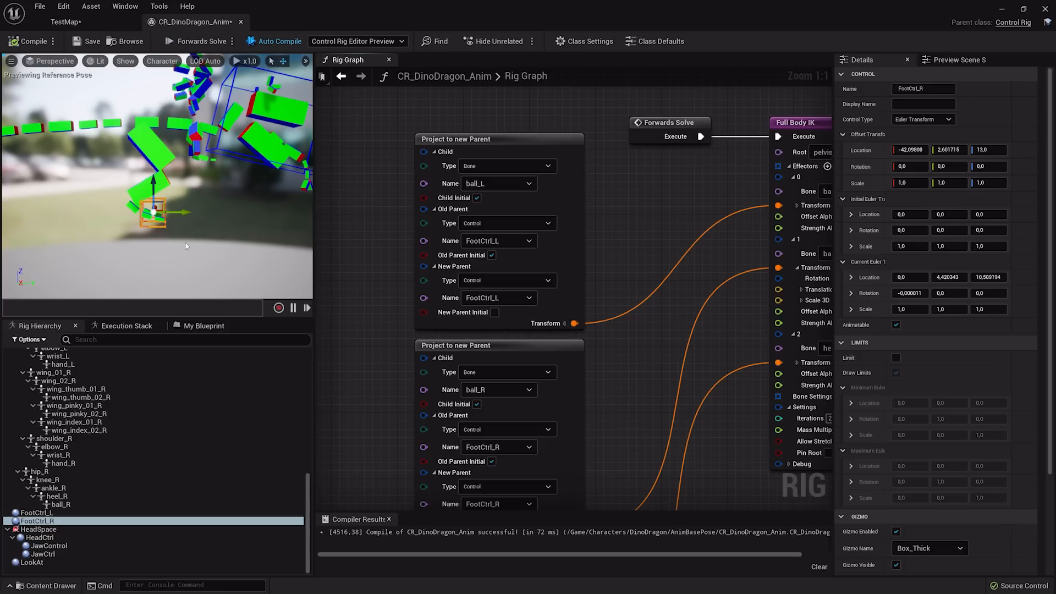
key("f")
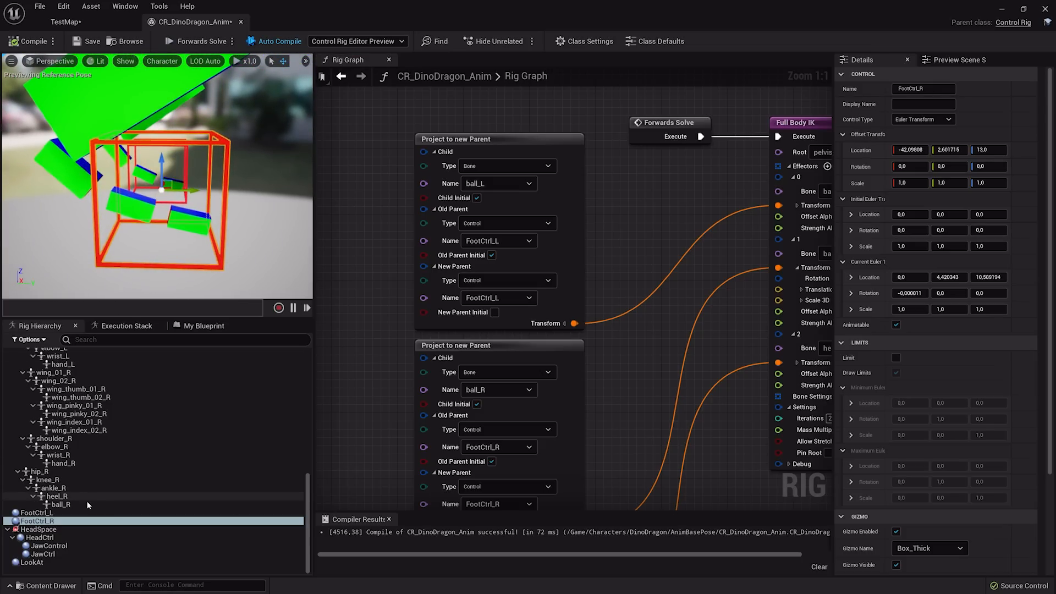
left_click(86, 501)
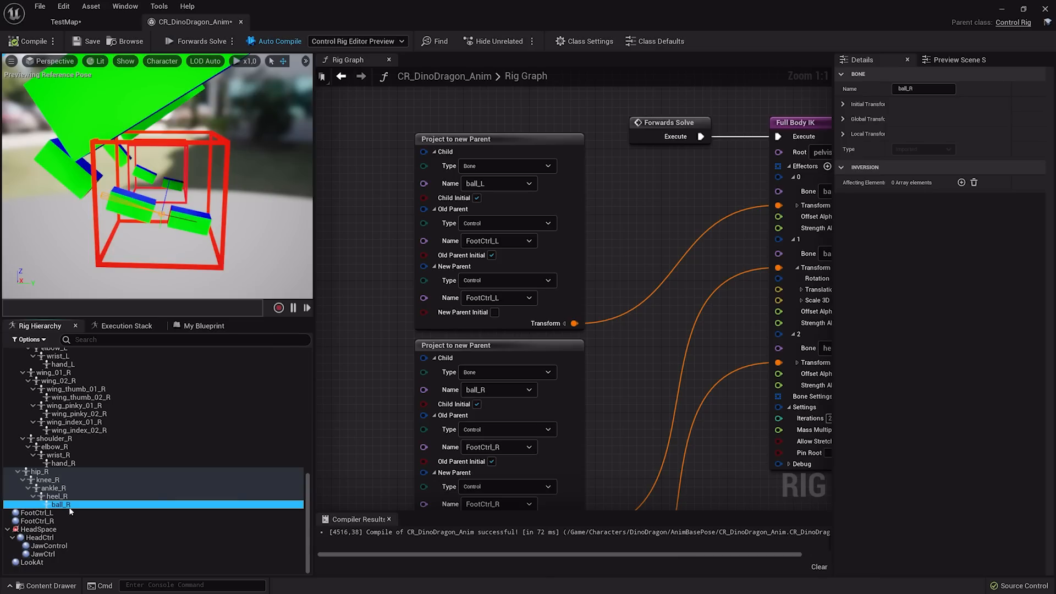
left_click(59, 521)
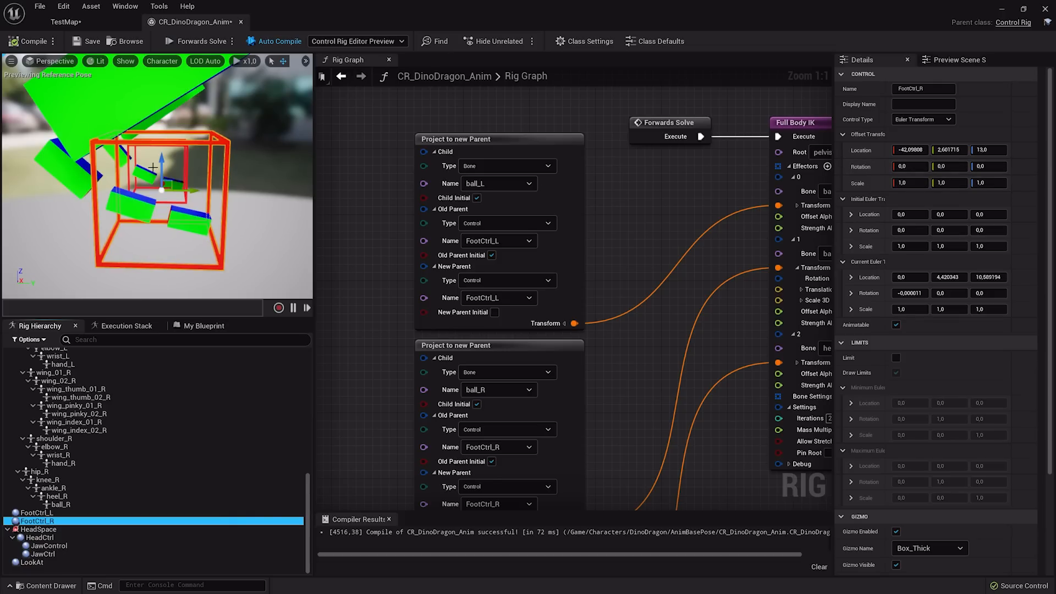
Step: Move FootCtrl_R forward and down to a current location of about Y 13.8, Z -2.6
key("s")
right_click_drag(153, 167, 134, 149)
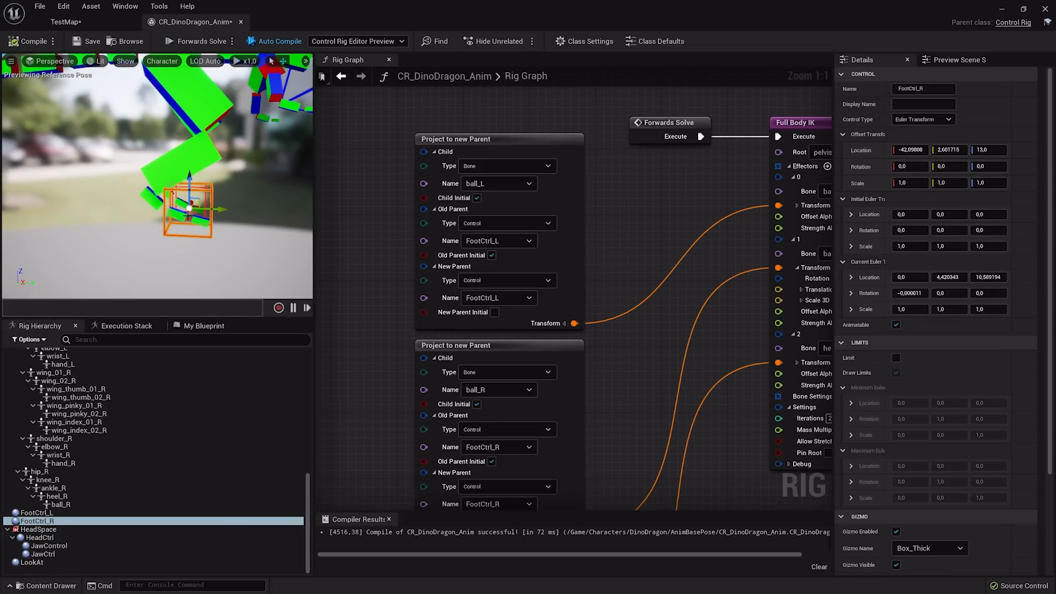
mouse_move(191, 171)
right_mouse_down()
mouse_move(190, 151)
mouse_move(207, 147)
mouse_move(184, 187)
right_mouse_up()
key("s")
key("w")
key("s")
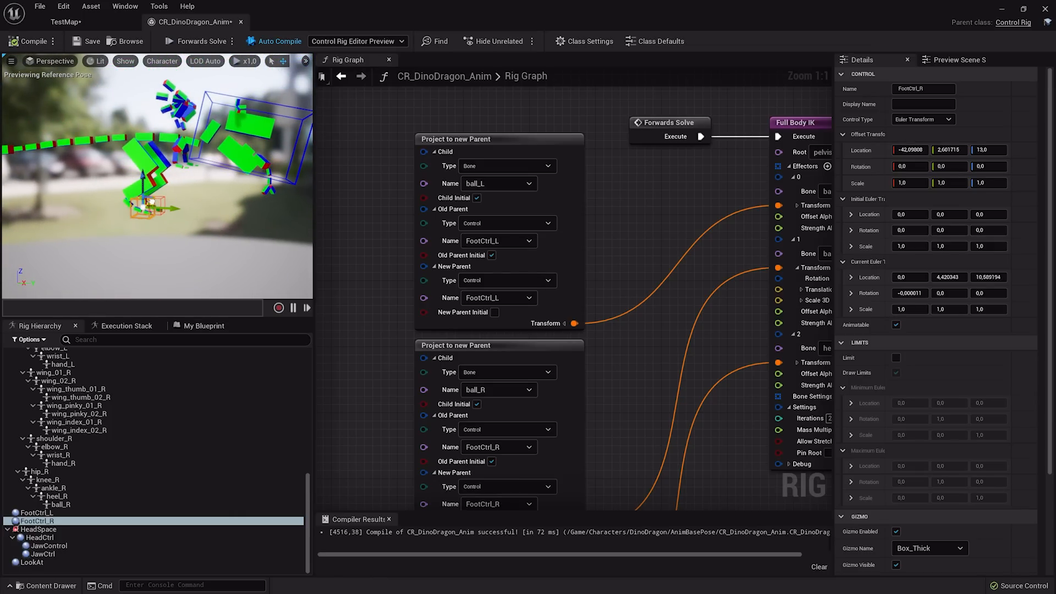
left_click(152, 202)
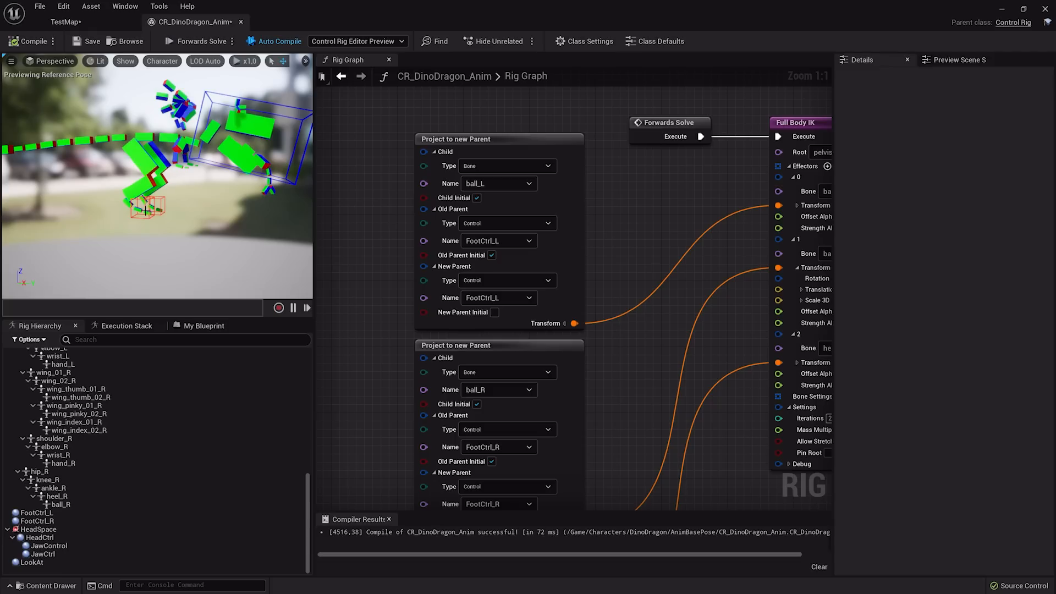
left_click(150, 211)
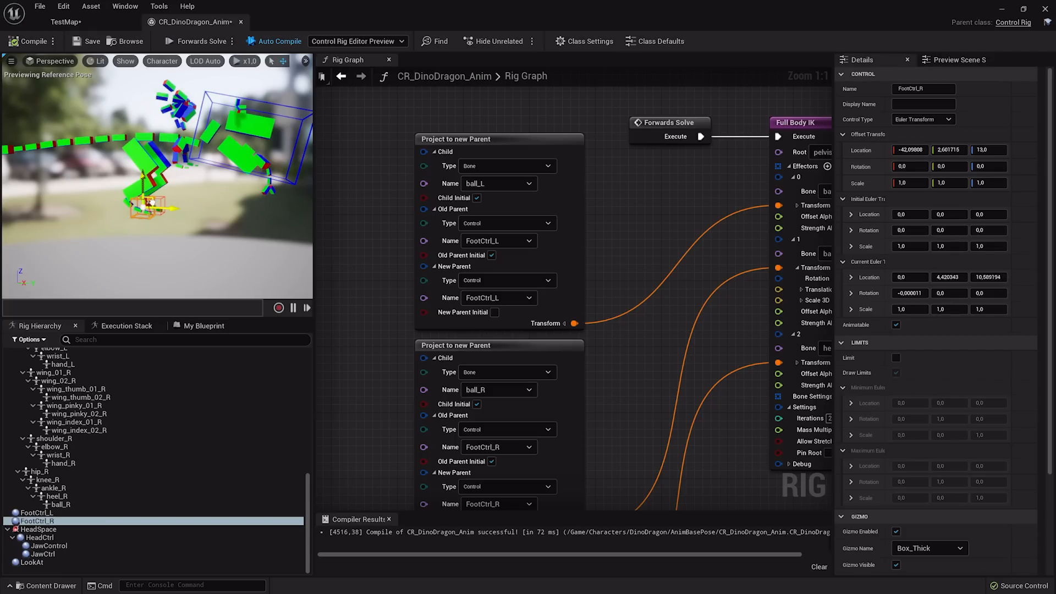
mouse_move(153, 203)
left_mouse_down()
mouse_move(197, 209)
mouse_move(157, 212)
left_mouse_up()
Step: Reconnect Forwards Solve to the Sequence node's Execute input and wire Sequence output D to Full Body IK
right_click_drag(585, 128, 532, 238)
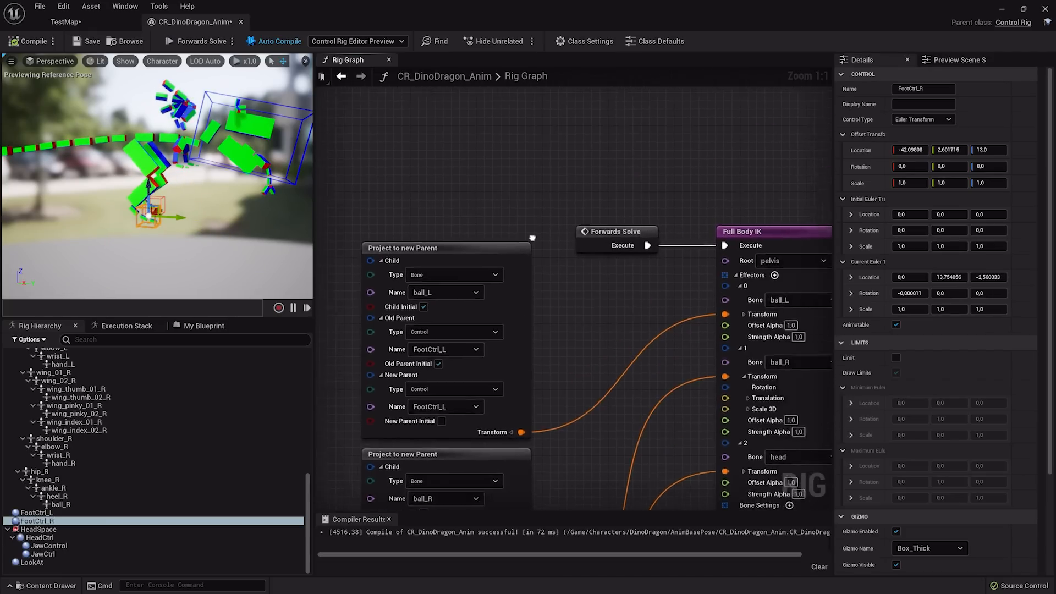
scroll(532, 237, "down", 4)
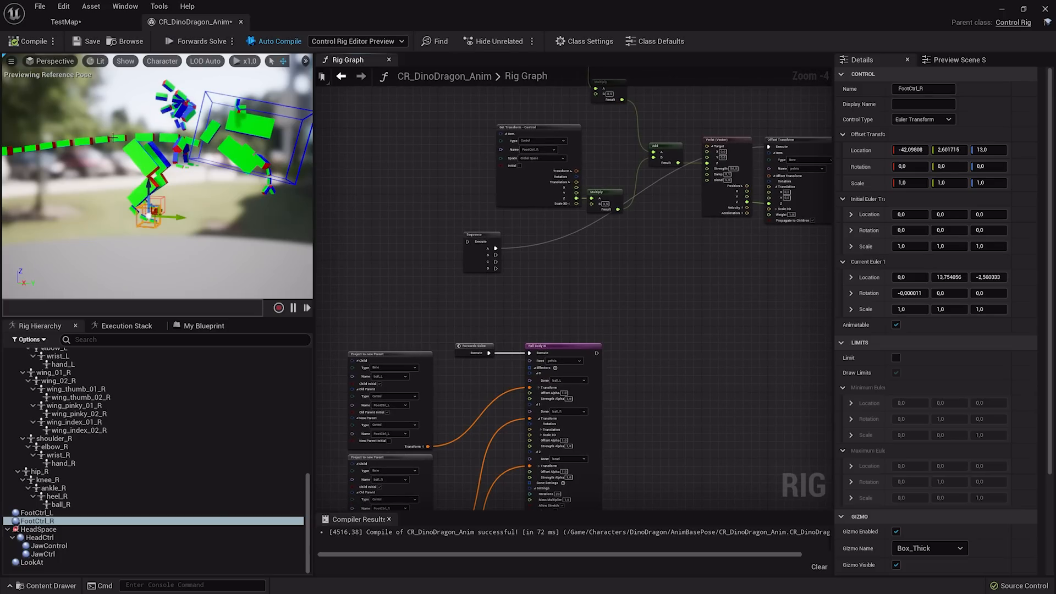
scroll(454, 349, "up", 3)
left_click(605, 357)
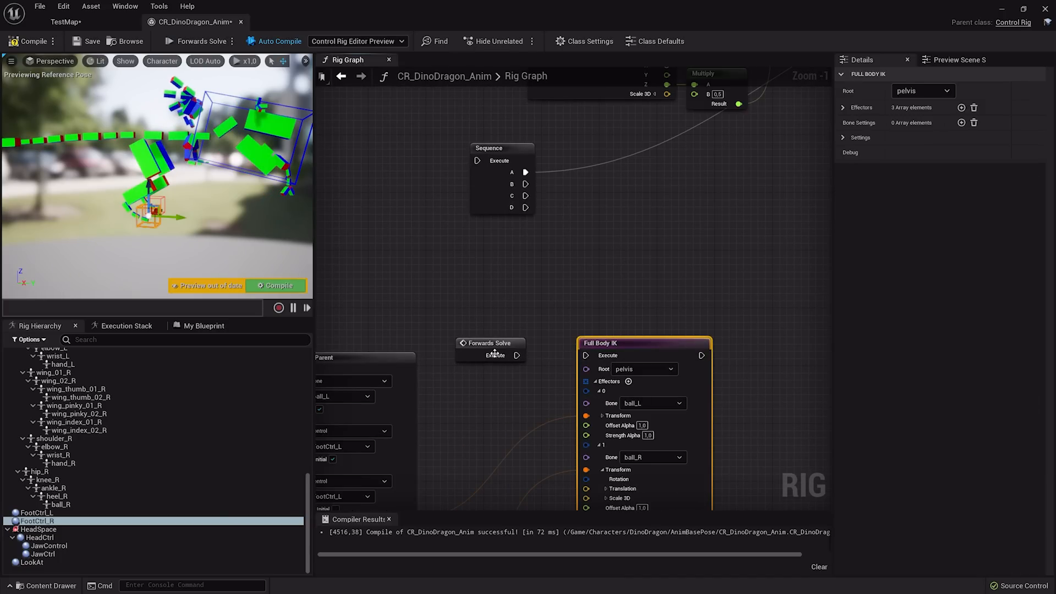
left_click_drag(495, 354, 476, 161)
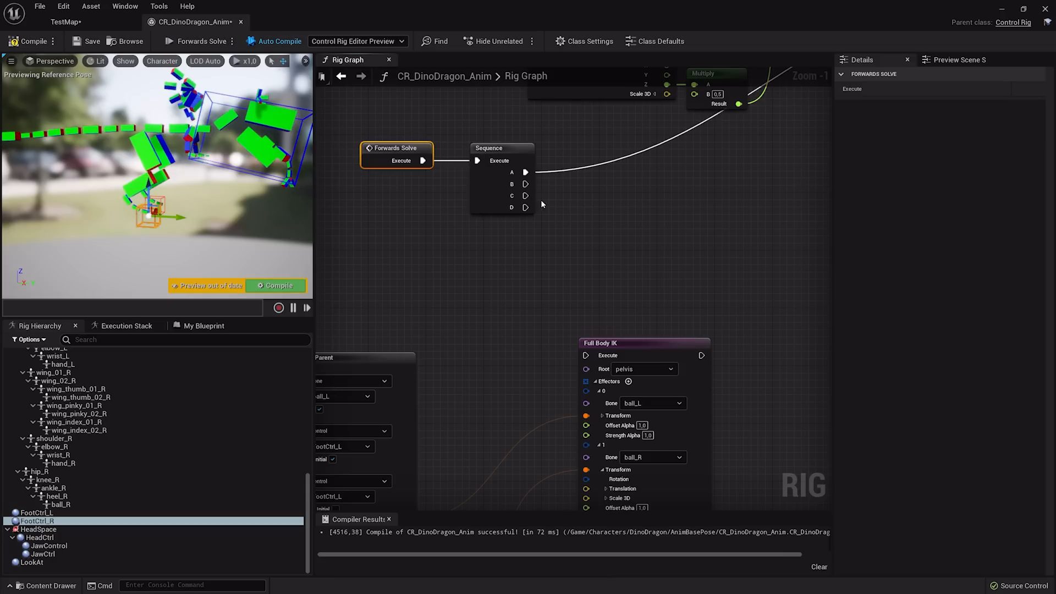
left_click_drag(525, 207, 586, 356)
Step: Move FootCtrl_R backward and down in the rig preview to test the foot-driven pelvis offset
right_click_drag(644, 183, 473, 482)
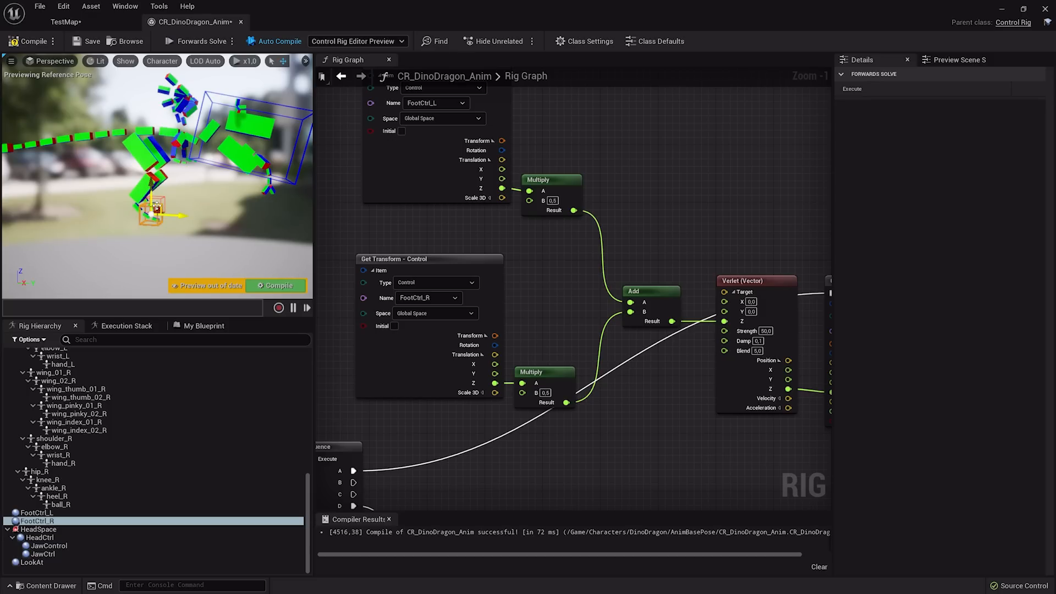
left_click_drag(156, 207, 135, 224)
Step: Inspect the foot Get Transform, Multiply, Add and Verlet (Vector) nodes driving the pelvis offset, and move FootCtrl_R forward
right_click_drag(436, 216, 445, 253)
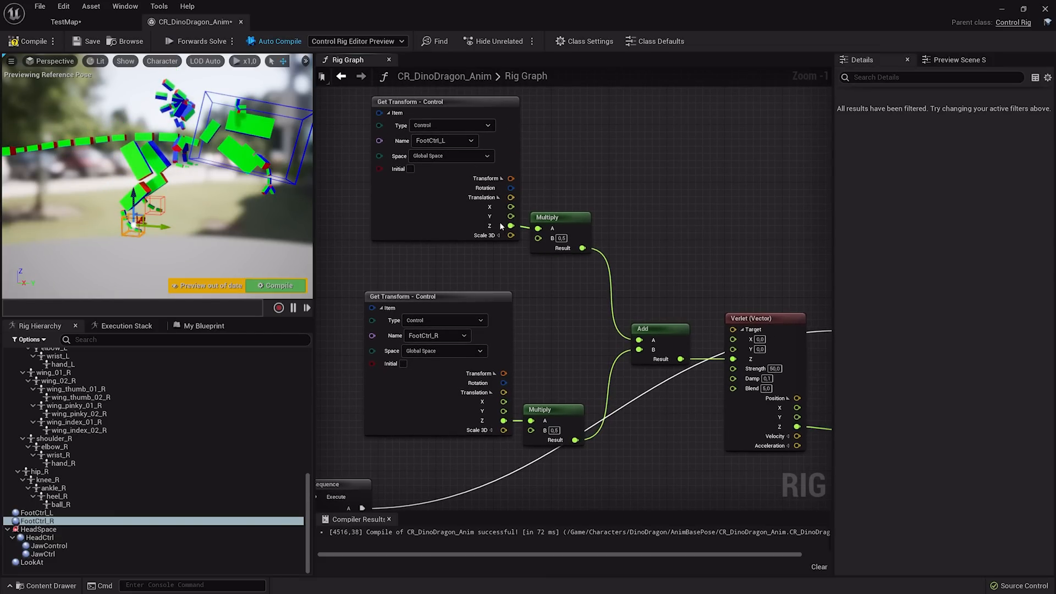
left_click_drag(355, 95, 666, 447)
right_click_drag(666, 446, 499, 381)
scroll(543, 236, "up", 1)
left_click(540, 255)
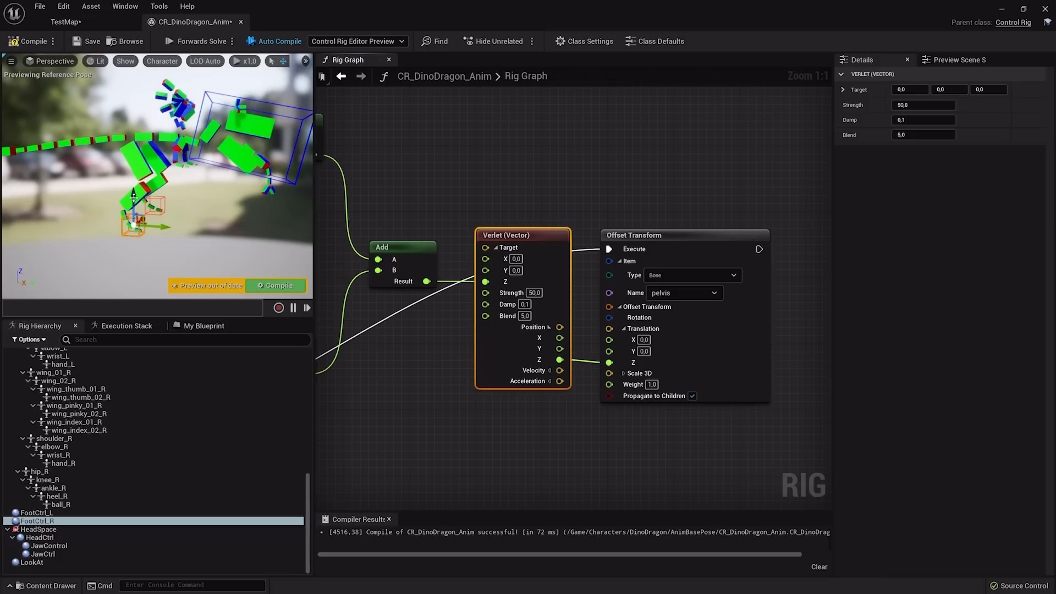
left_click_drag(143, 216, 172, 213)
Step: Set the Offset Alpha of the Full Body IK head effector to 0.5
scroll(521, 264, "up", 6)
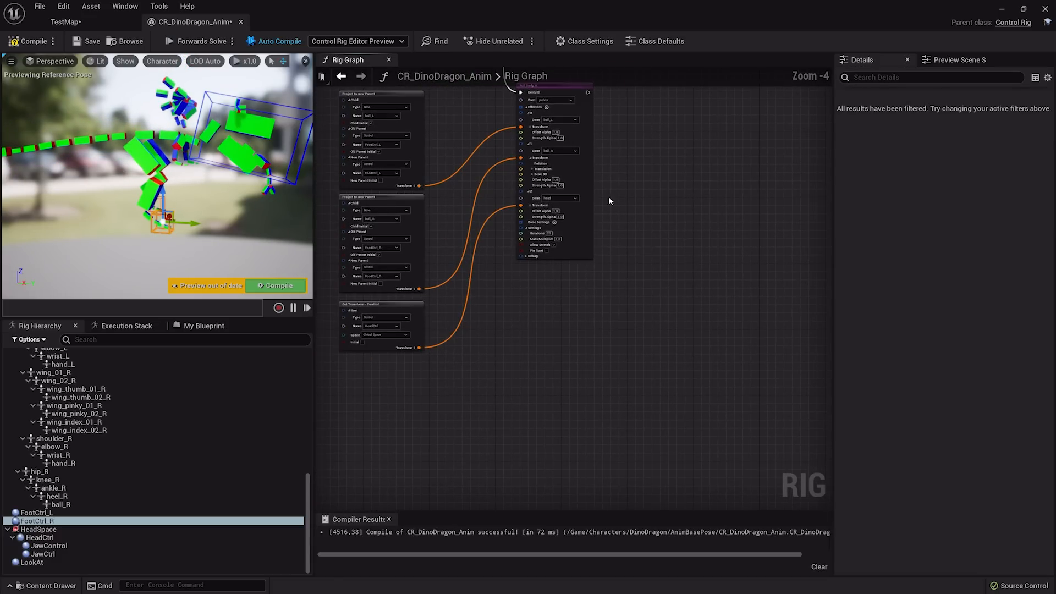
right_click_drag(530, 229, 504, 258)
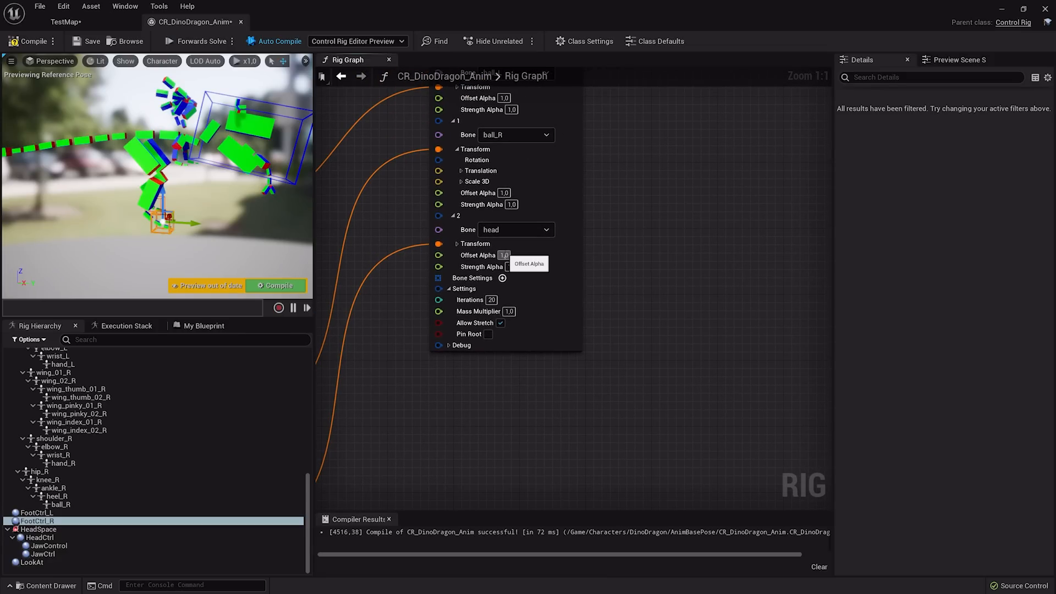
type("0,5")
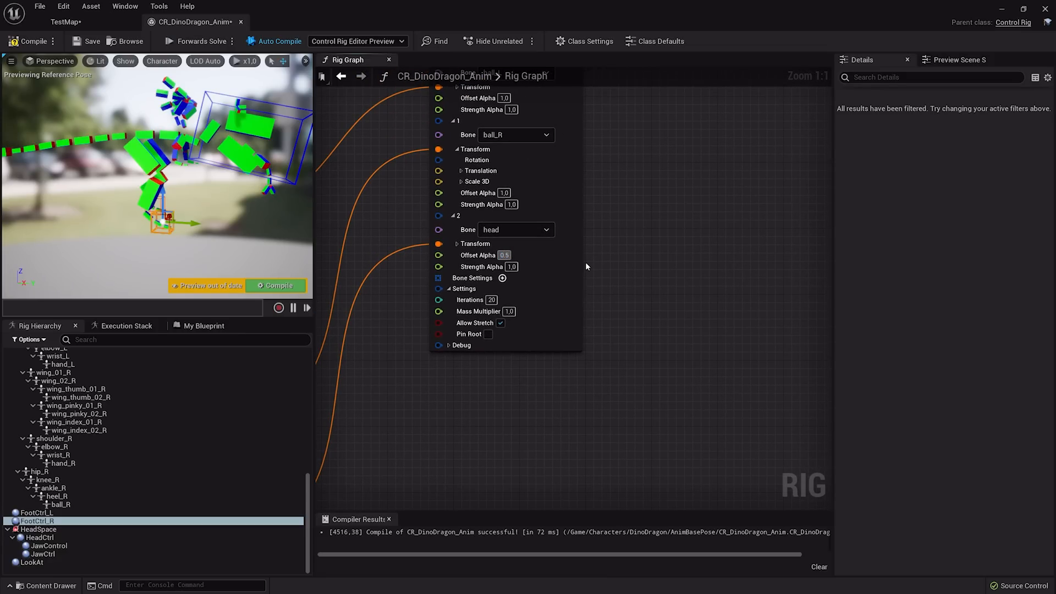
Step: Lower FootCtrl_R in the rig preview to test the head effector's offset alpha
key("Return")
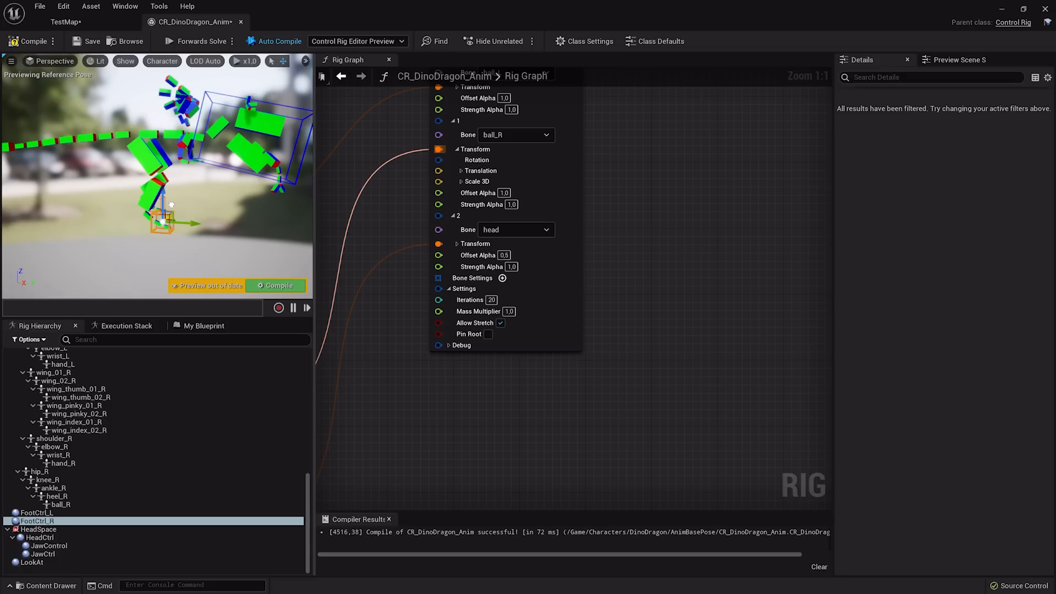
left_click_drag(168, 216, 172, 244)
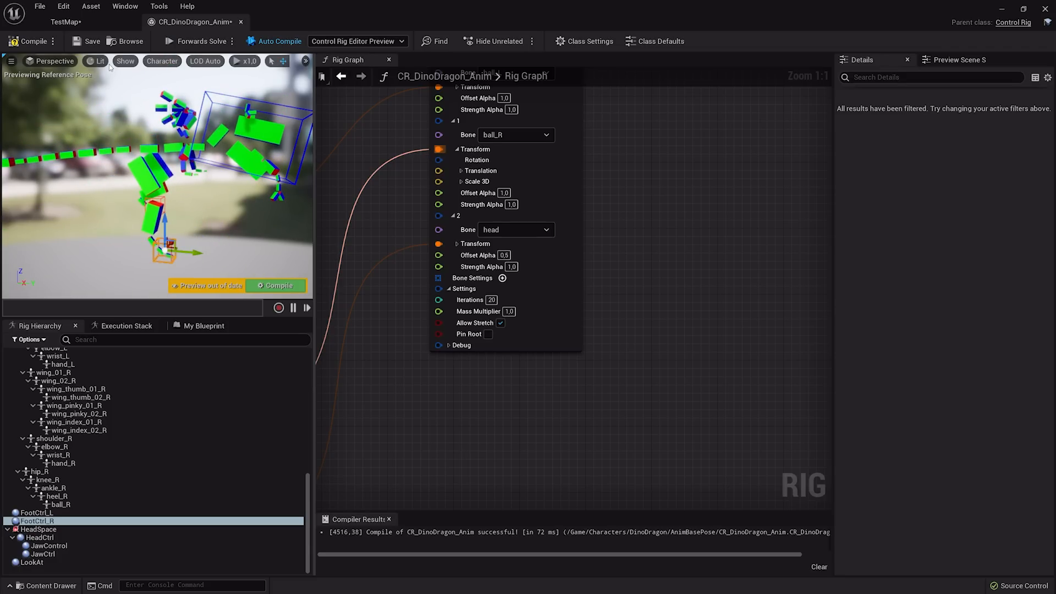
Step: Switch to TestMap and place the CR_DinoDragon_Anim control rig in the level for animating in Sequencer
left_click(66, 22)
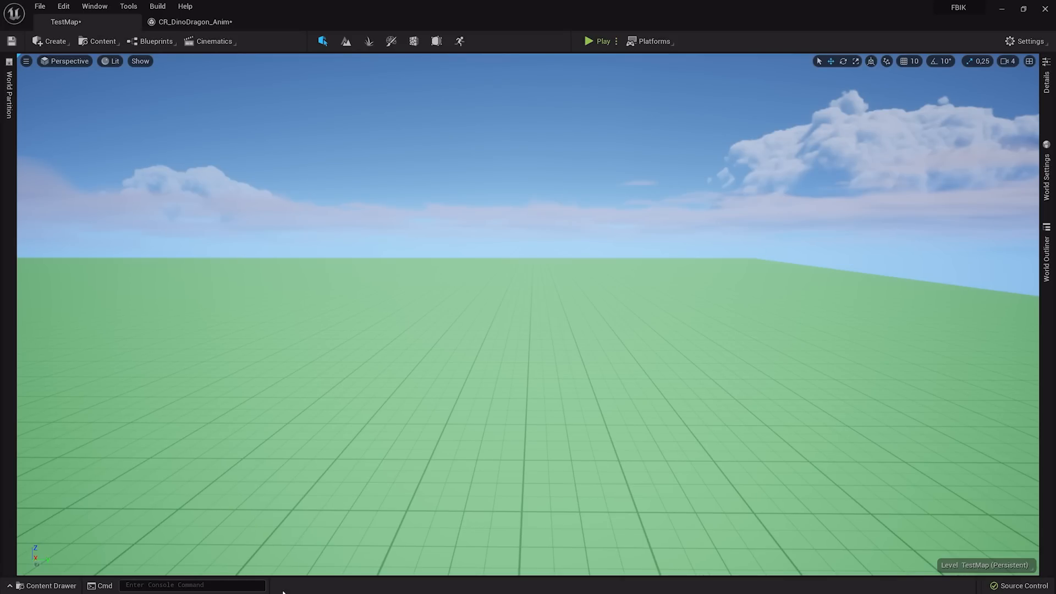
key("ctrl+space")
left_click_drag(334, 478, 553, 428)
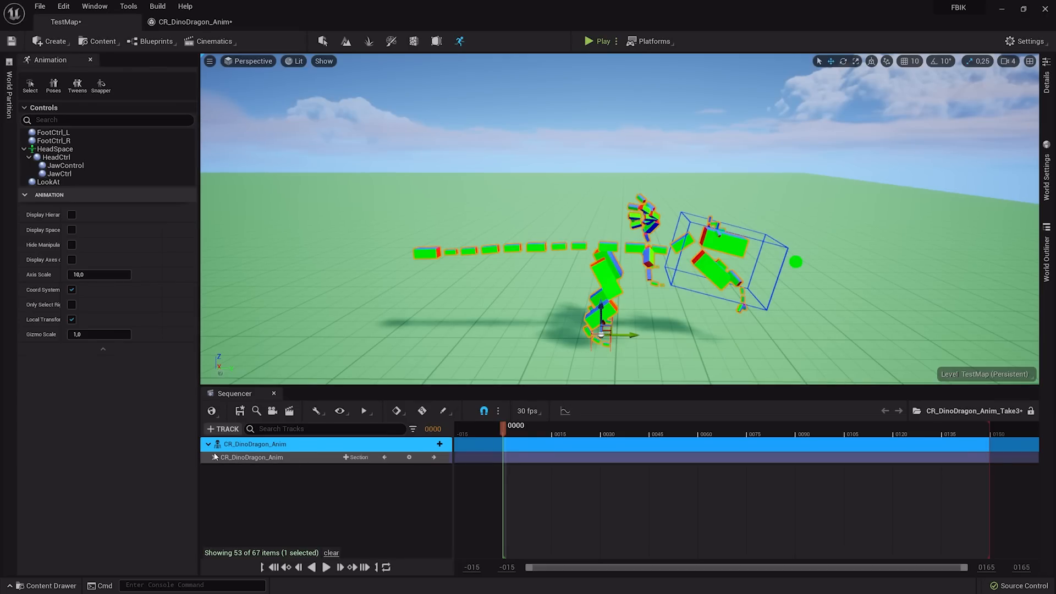
Step: Key FootCtrl_R in its starting pose at frame 0, and raised and moved forward at frame 15
left_click(214, 458)
left_click(256, 479)
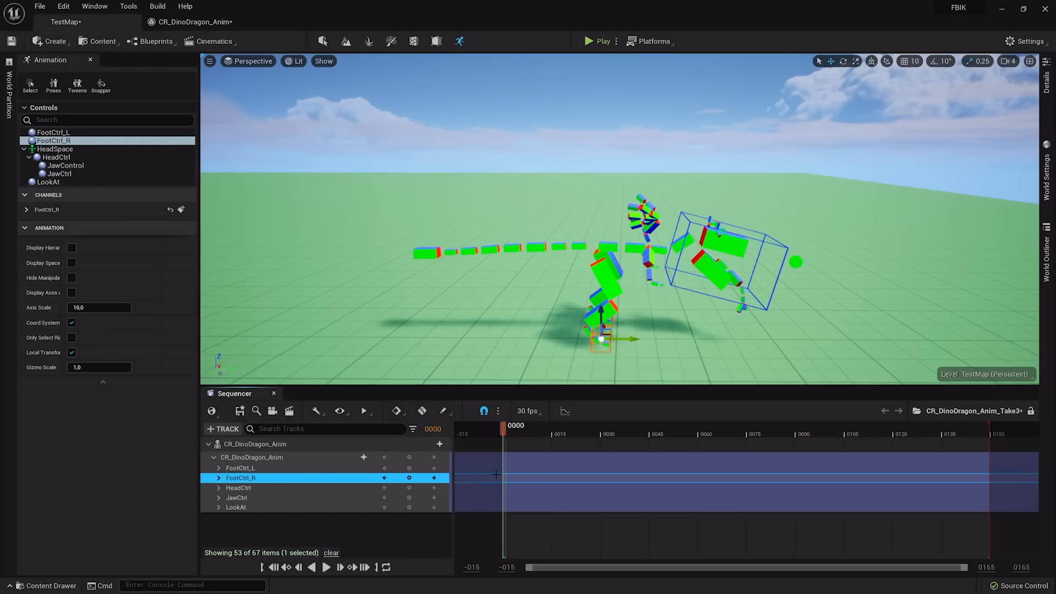
key("s")
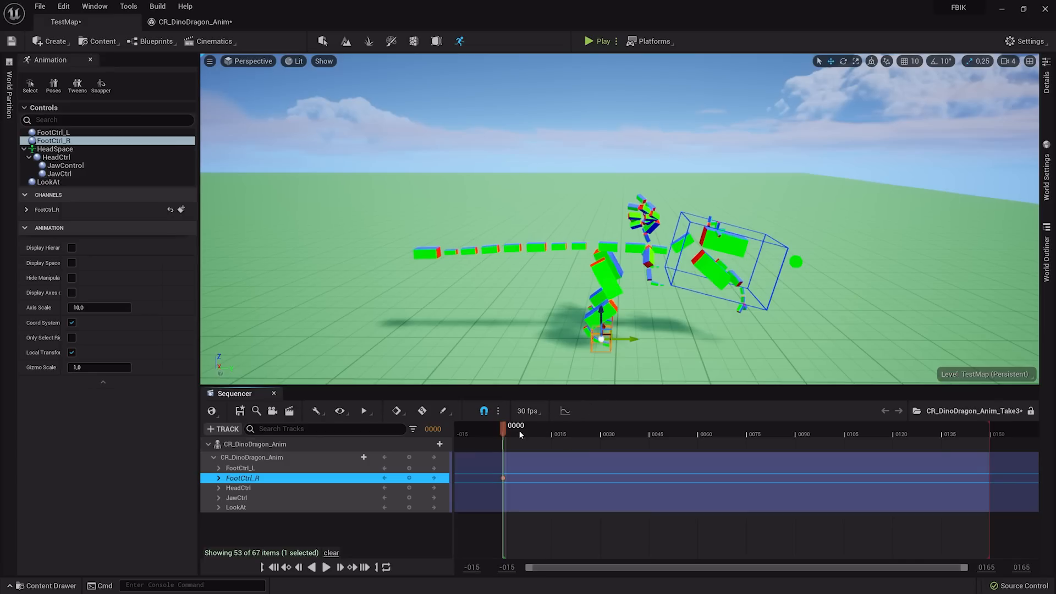
left_click_drag(501, 437, 551, 433)
left_click_drag(609, 331, 633, 304)
key("s")
Step: Key FootCtrl_R lowered farther forward at frame 30 and moved back along the ground at frame 45
left_click_drag(552, 431, 598, 431)
left_click_drag(633, 304, 649, 324)
key("s")
left_click_drag(600, 429, 652, 425)
left_click_drag(648, 325, 608, 324)
key("s")
Step: Key HeadCtrl raised at frame 20 and lowered at frame 35
left_click(759, 254)
left_click_drag(649, 428, 569, 428)
mouse_move(708, 230)
left_mouse_down()
mouse_move(709, 205)
mouse_move(722, 218)
left_mouse_up()
key("s")
left_click_drag(569, 428, 617, 428)
left_click_drag(716, 221, 717, 259)
key("s")
Step: End the sequence's playback range at frame 45 and play the animation
left_click_drag(990, 432, 651, 432)
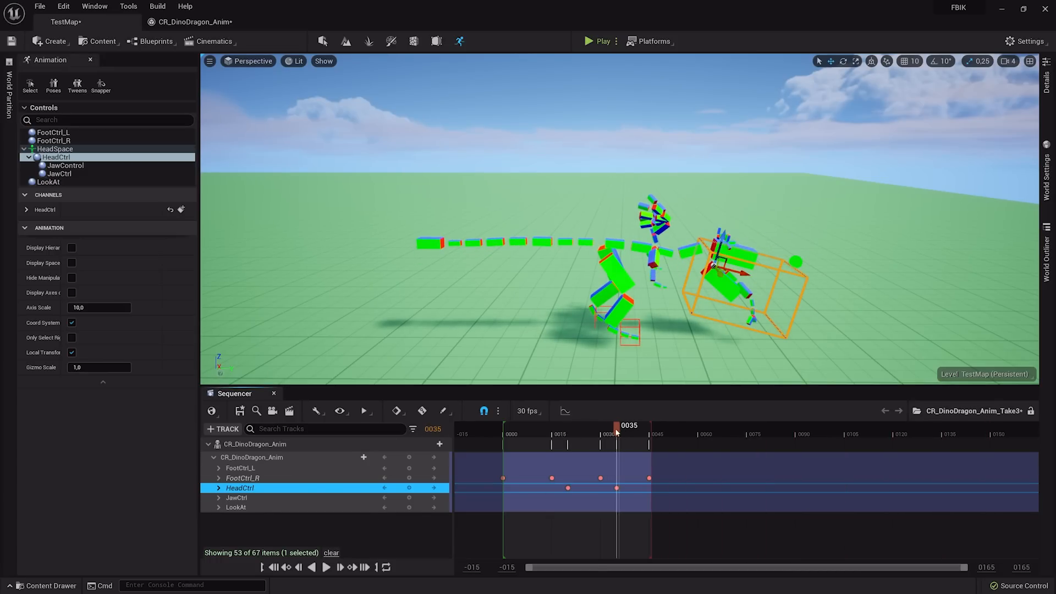
left_click(326, 568)
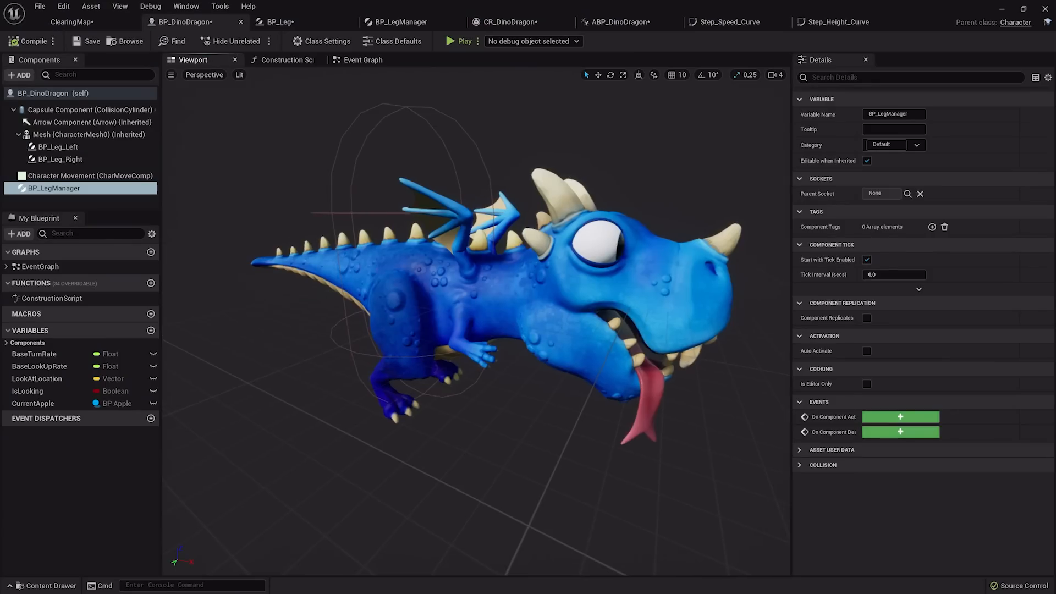
Step: Examine the Mesh, BP_LegManager and BP_Leg_Left components of the BP_DinoDragon blueprint
left_click_drag(442, 231, 443, 176)
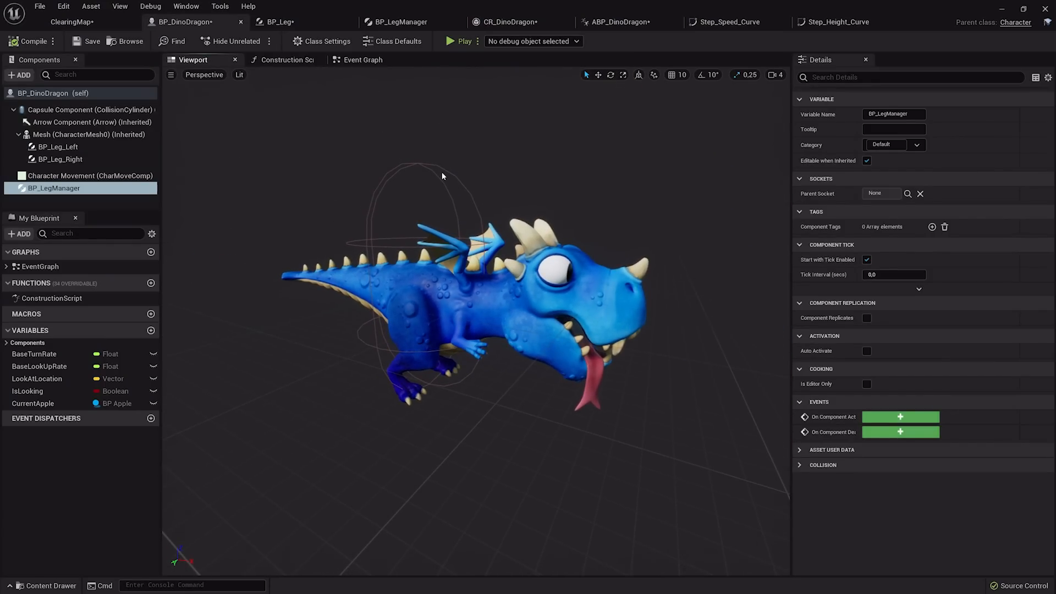
left_click(107, 136)
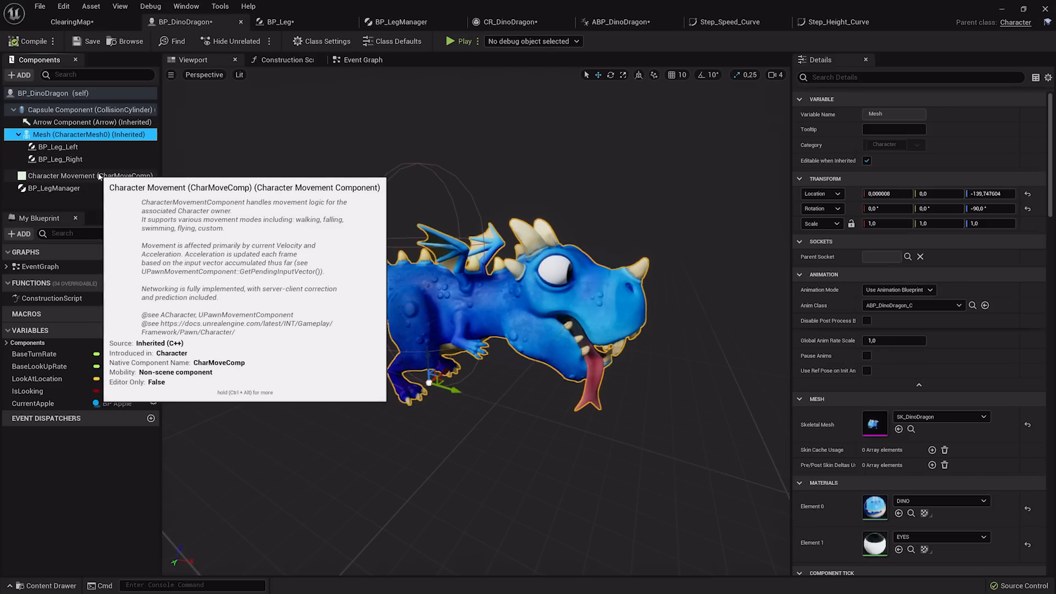
left_click(63, 189)
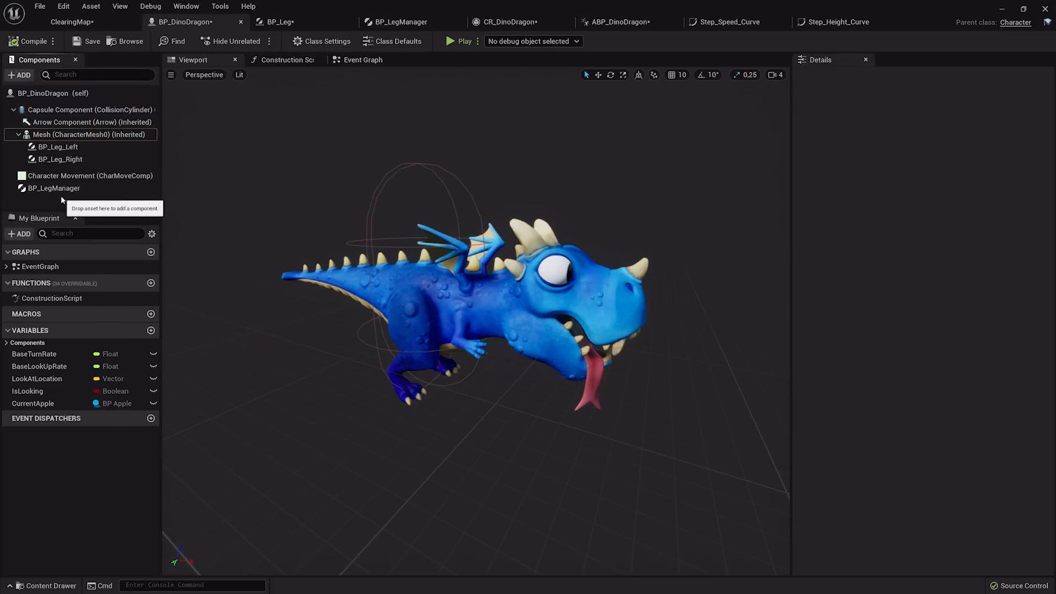
left_click(69, 147)
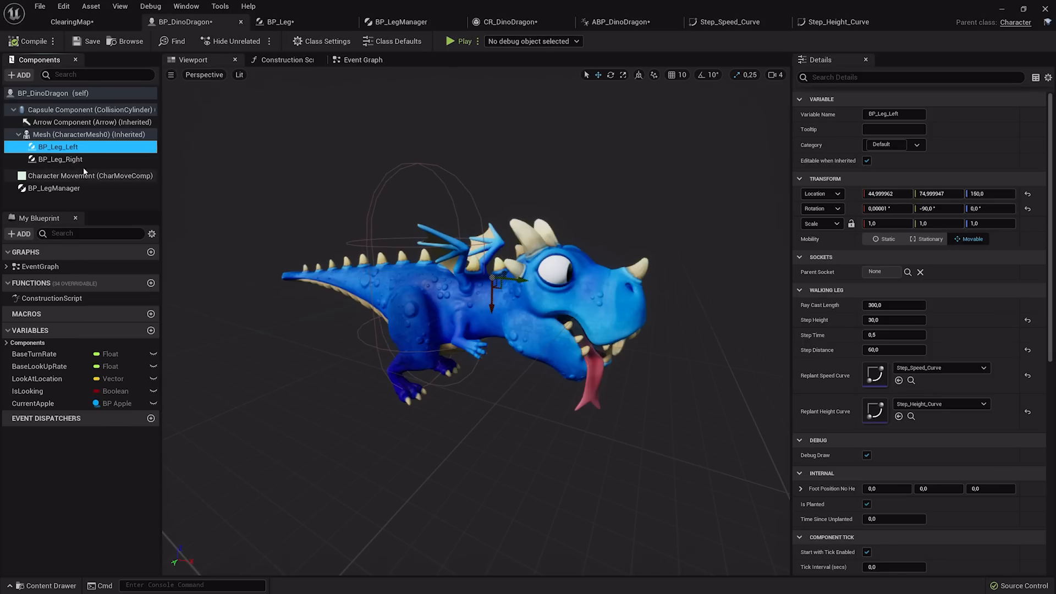
Step: Review BP_LegManager's Event Tick logic and its CanLegUnplant function
left_click(409, 24)
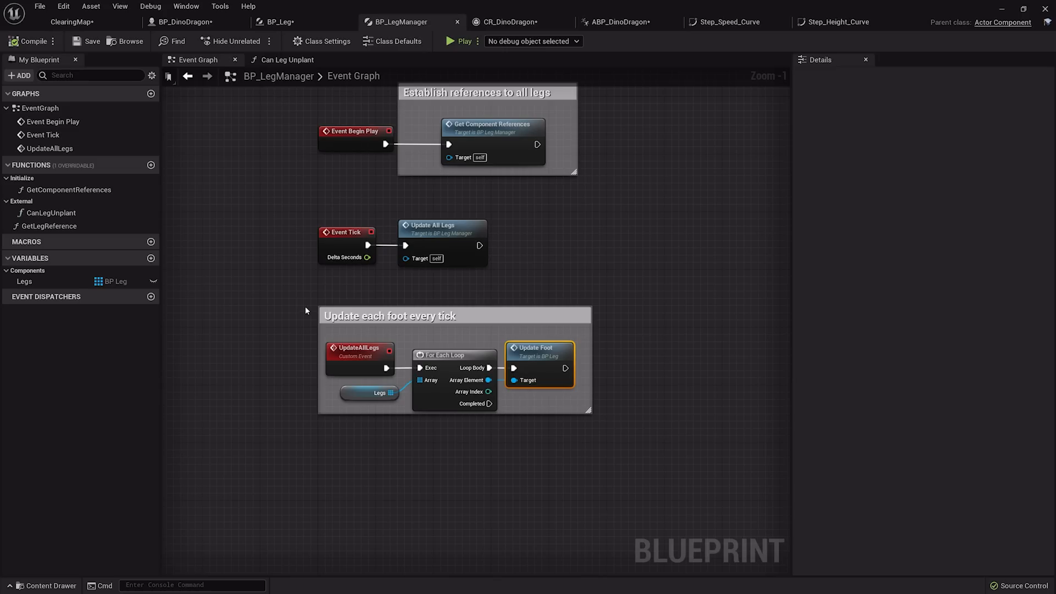
left_click_drag(275, 218, 488, 287)
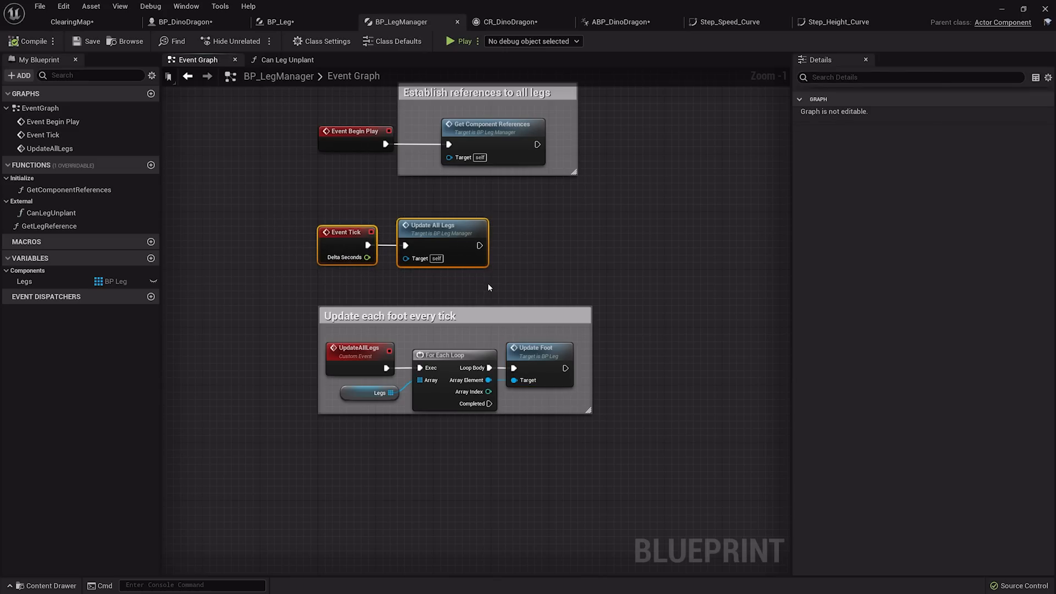
double_click(51, 213)
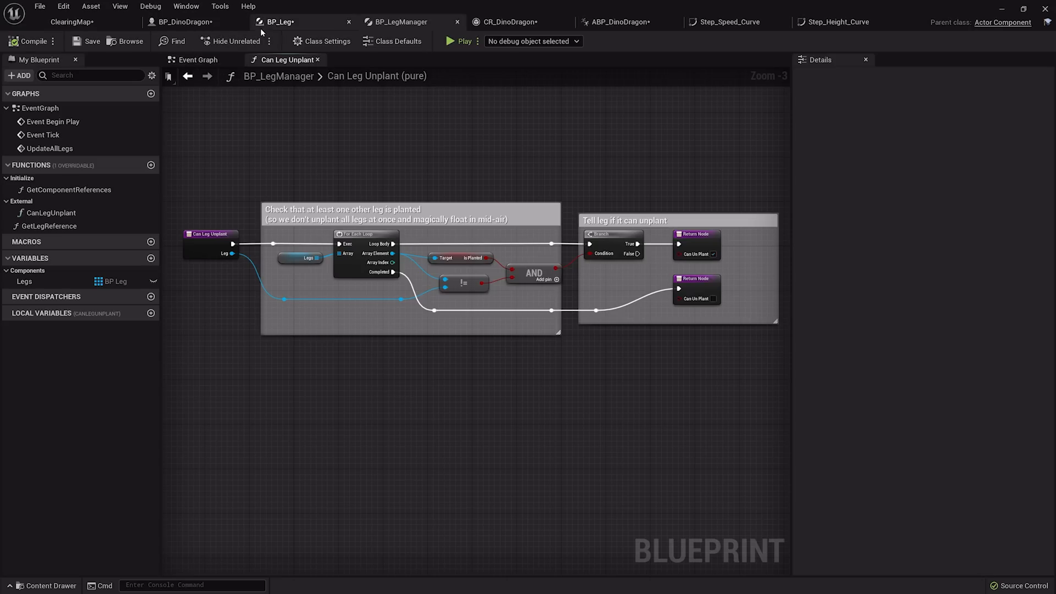
left_click(192, 59)
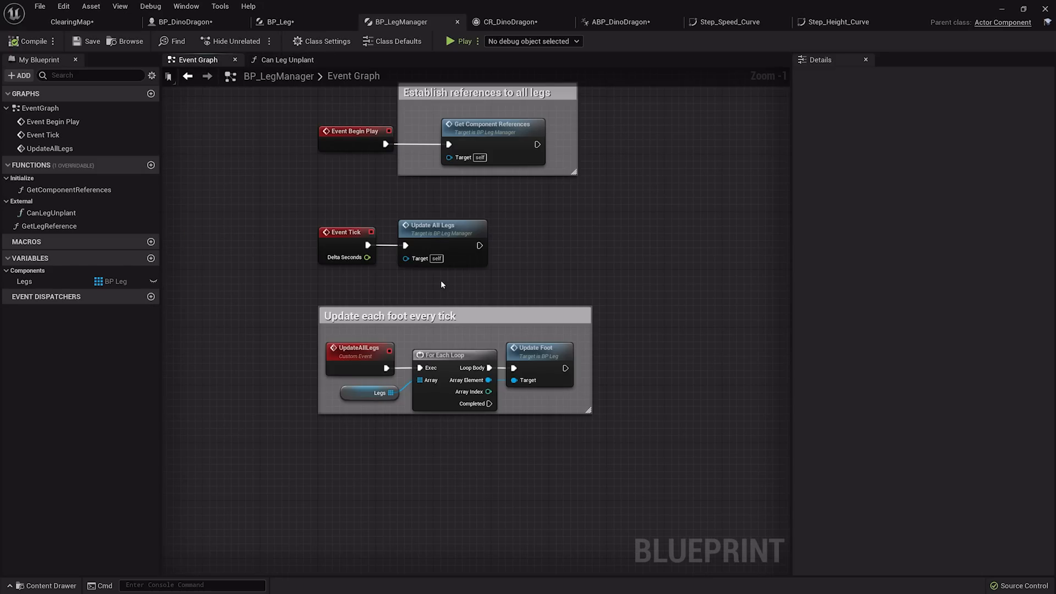
Step: Open BP_Leg's Update Foot function and inspect its Get Foot Target Location, Check for Replant and Take Footstep calls
double_click(553, 355)
left_click(353, 258)
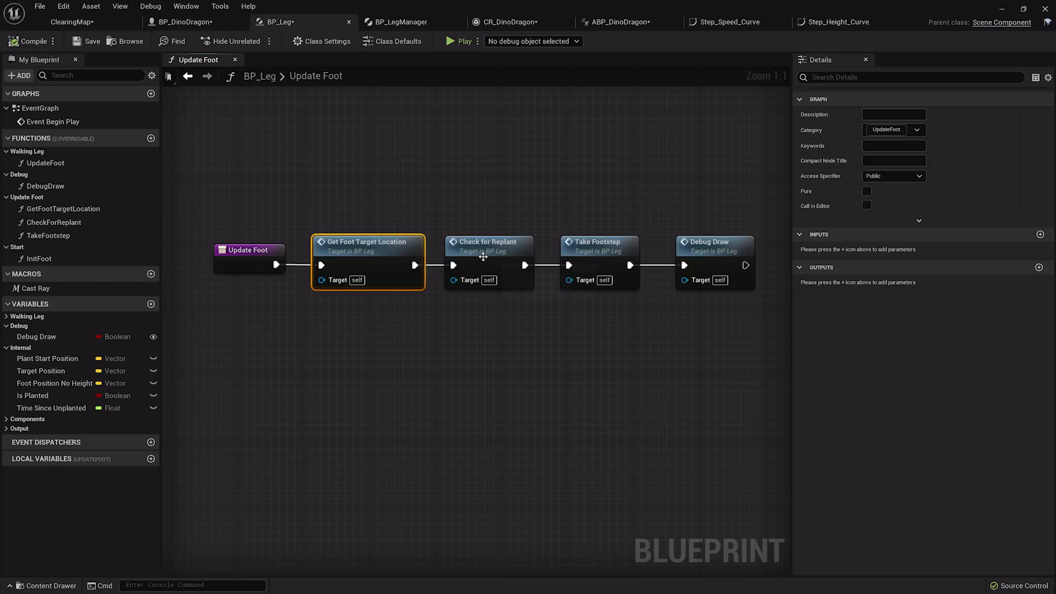
left_click(504, 256)
left_click(599, 283)
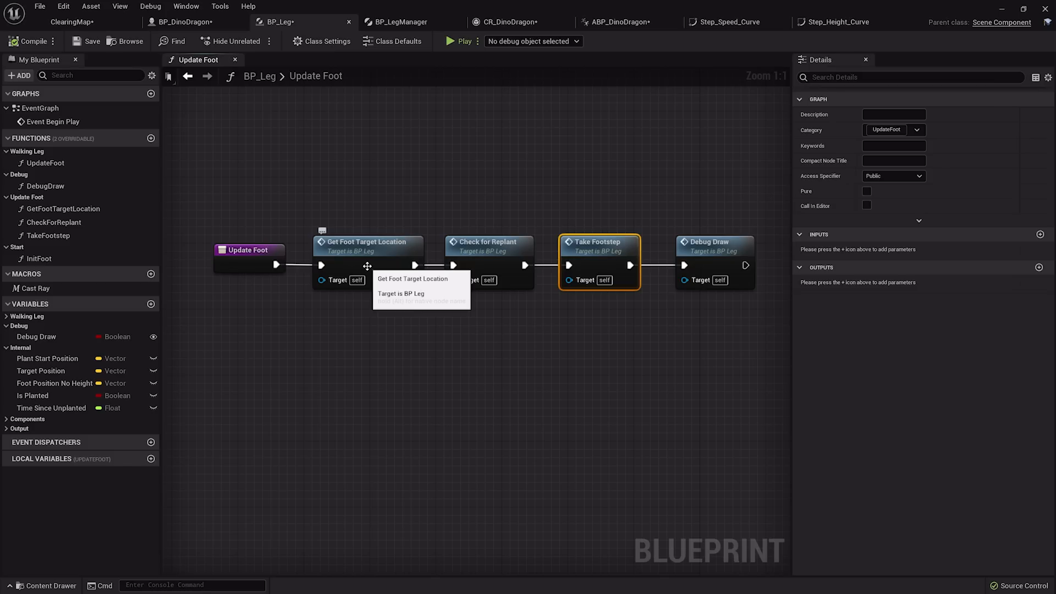
Step: Examine the ray start, ray end and ray-casting logic in Get Foot Target Location, including the Cast Ray macro
double_click(368, 254)
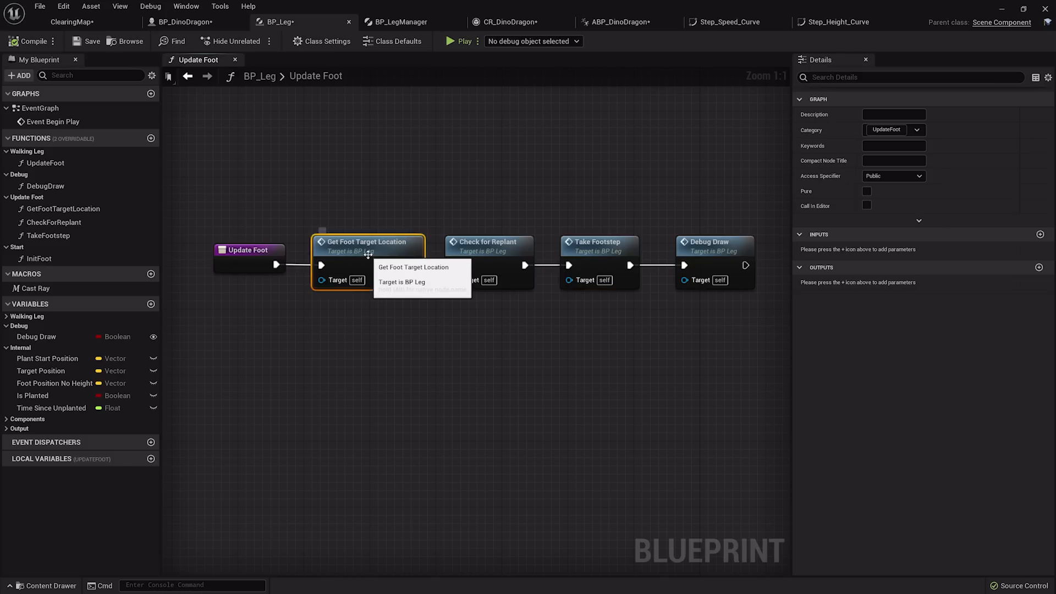
right_click_drag(546, 249, 428, 237)
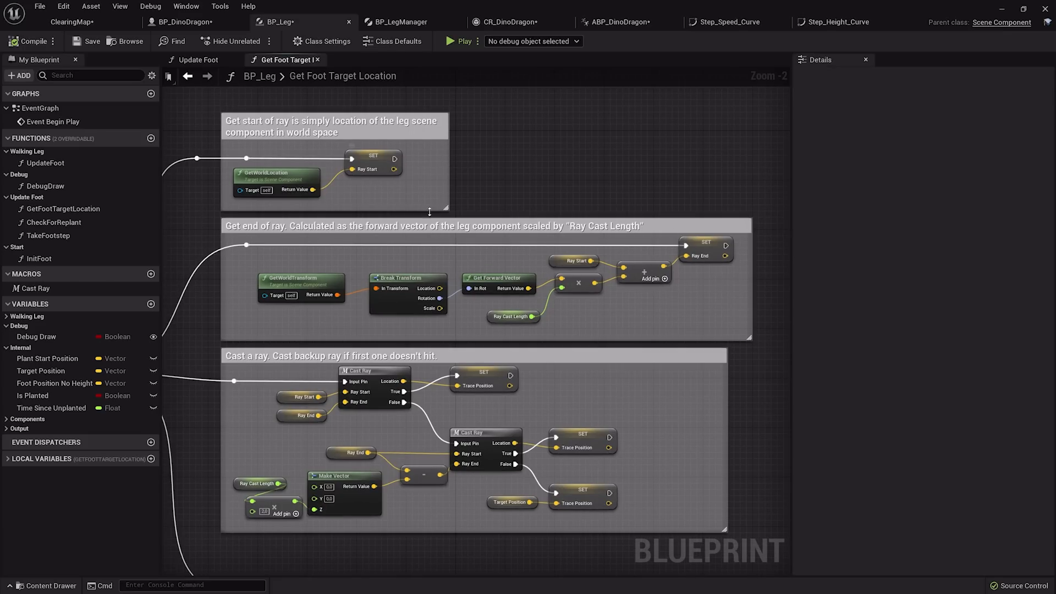
right_click_drag(383, 173, 384, 144)
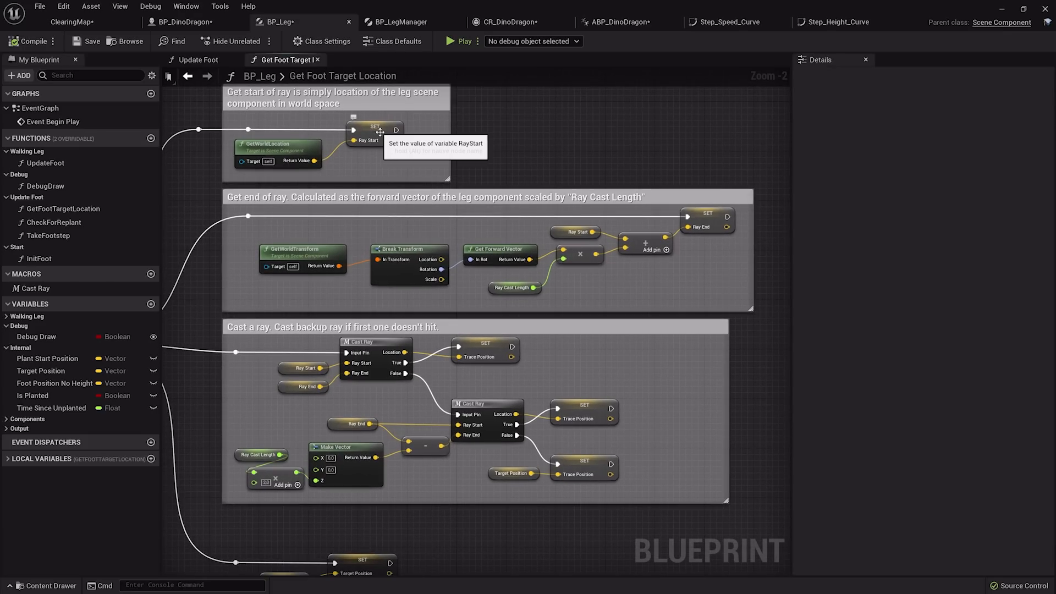
right_click_drag(538, 316, 502, 206)
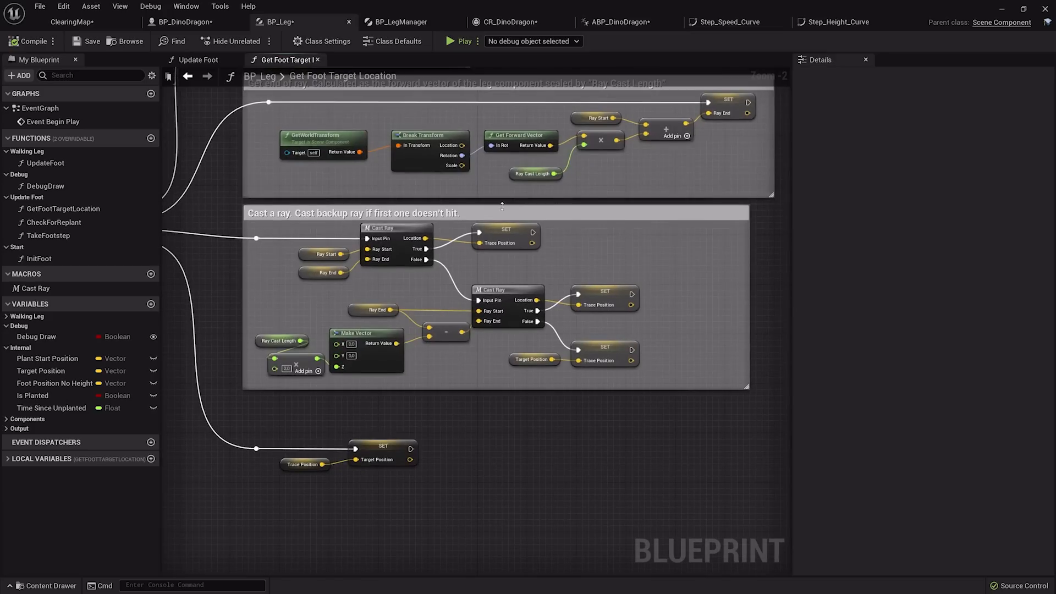
double_click(389, 240)
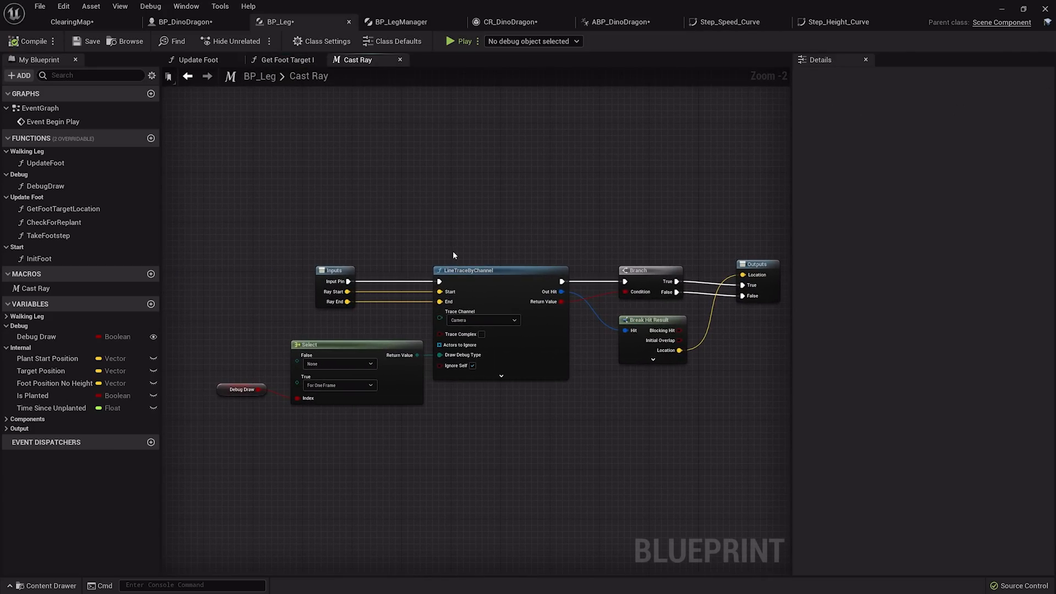
left_click(283, 60)
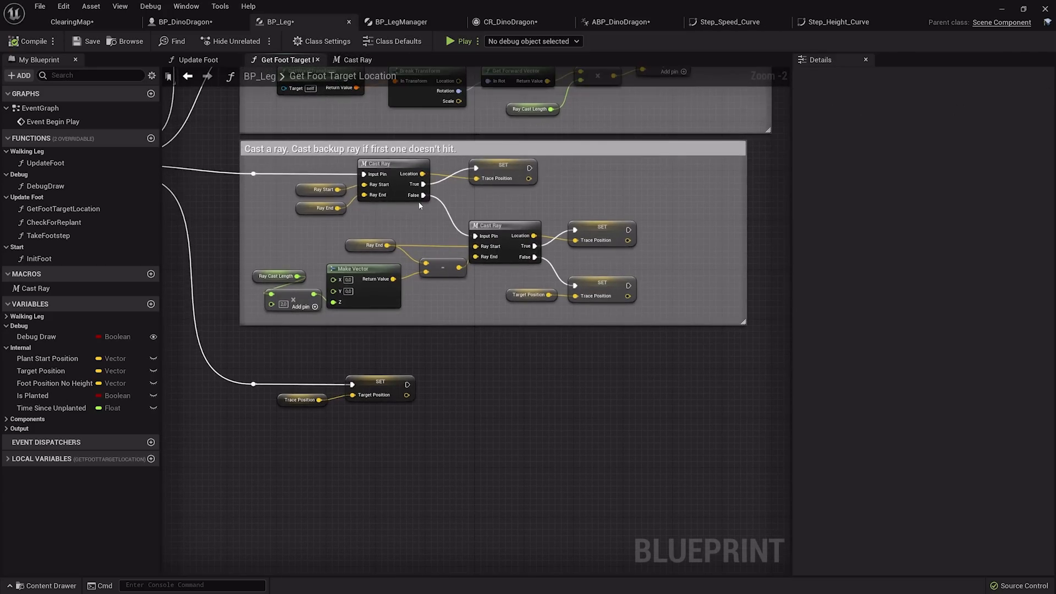
scroll(419, 205, "up", 1)
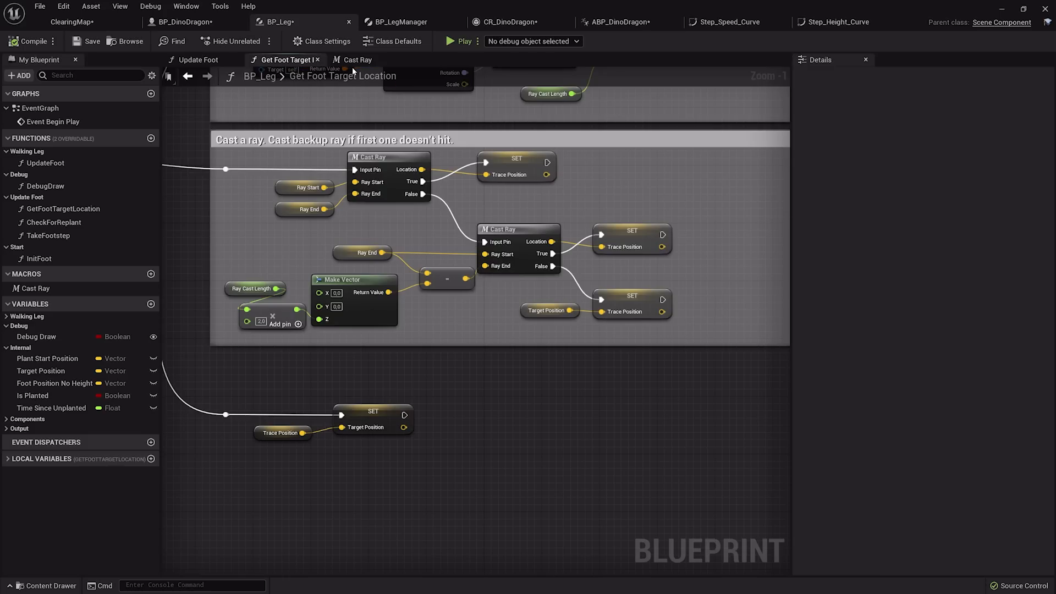
Step: Examine the Check for Replant function's logic for wanting, allowing and performing a foot unplant
left_click(198, 60)
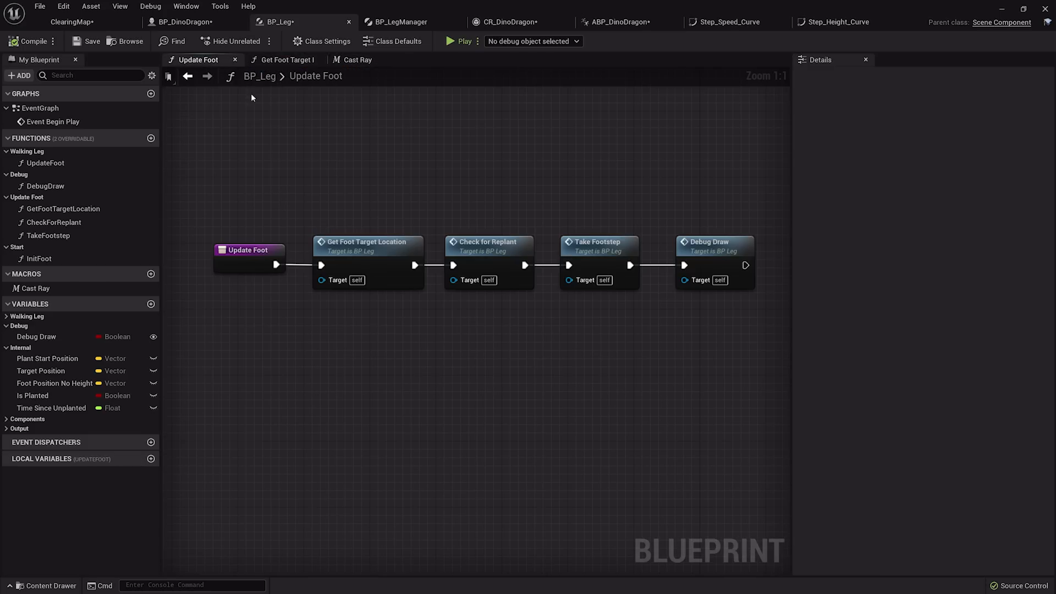
double_click(475, 248)
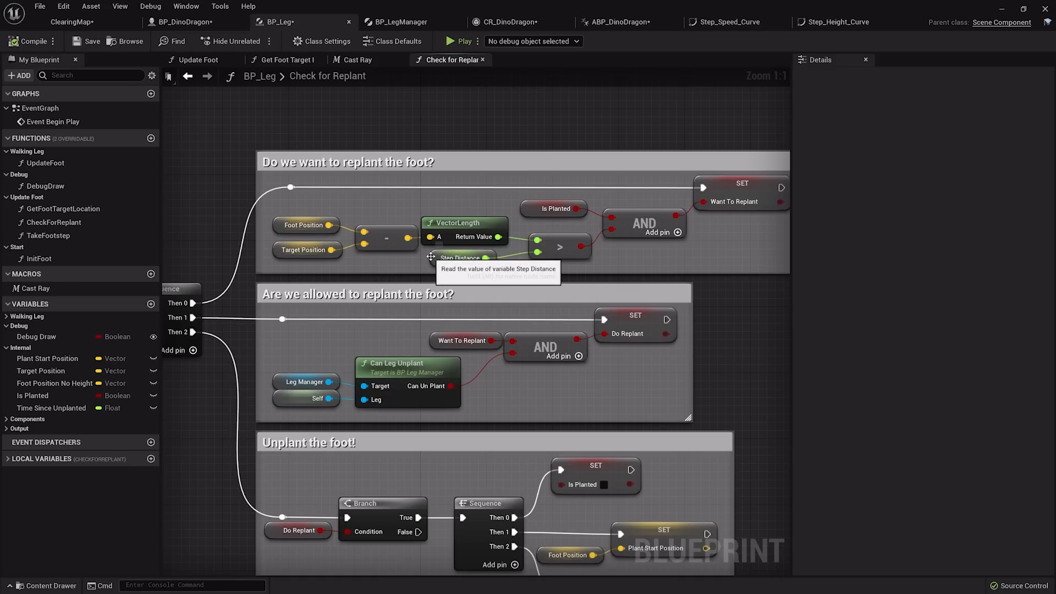
right_click_drag(647, 244, 542, 245)
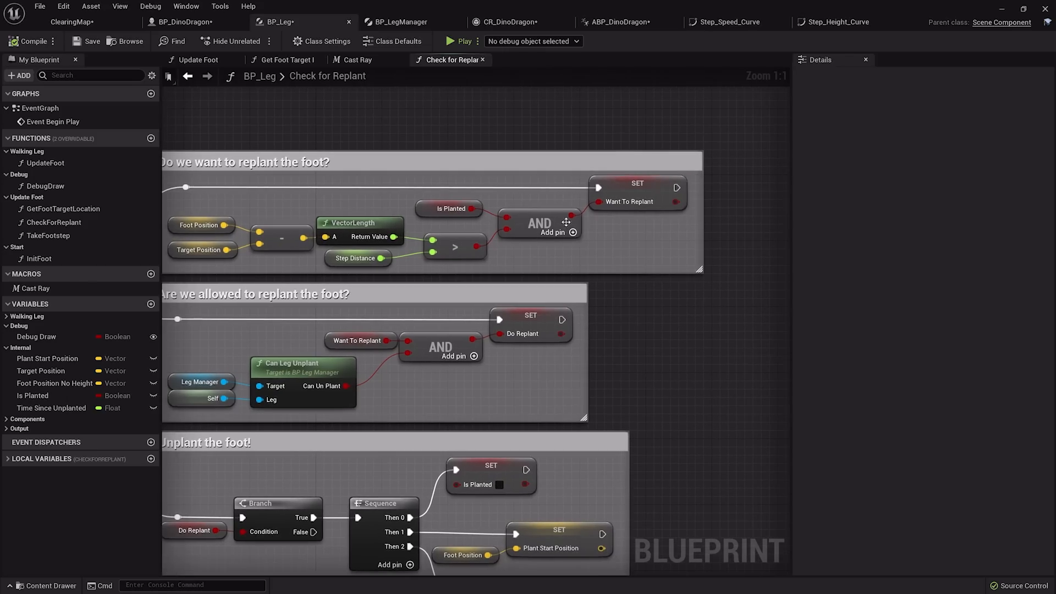
right_click_drag(507, 329, 601, 258)
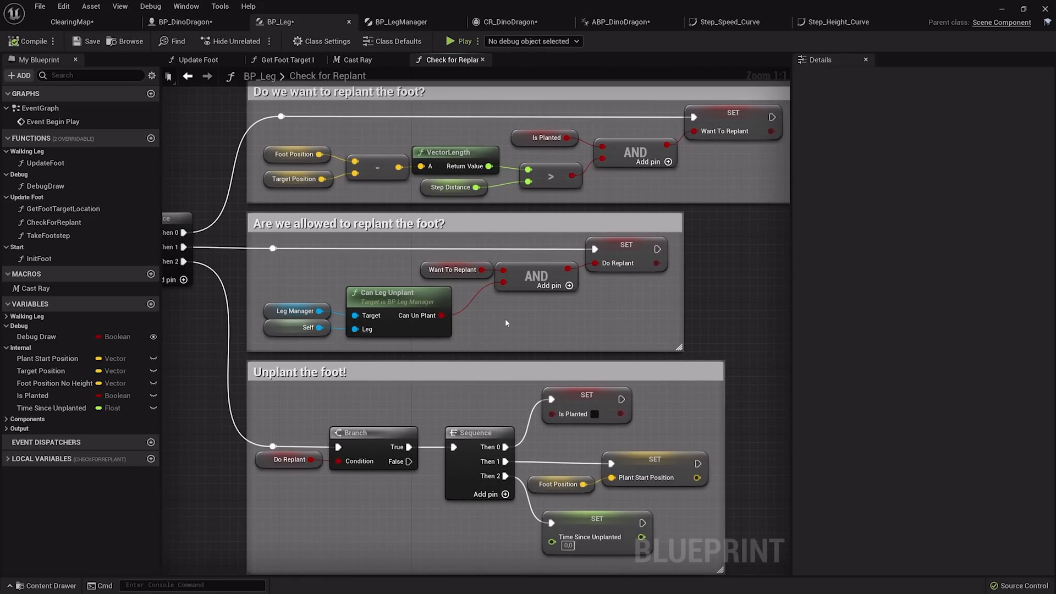
right_click_drag(506, 323, 438, 314)
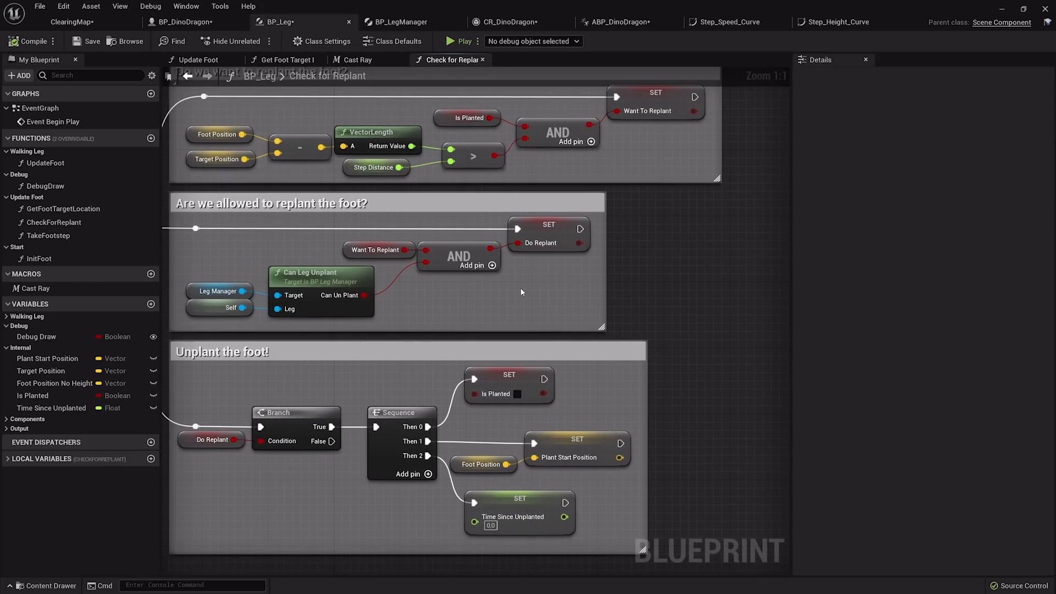
right_click_drag(517, 211, 506, 92)
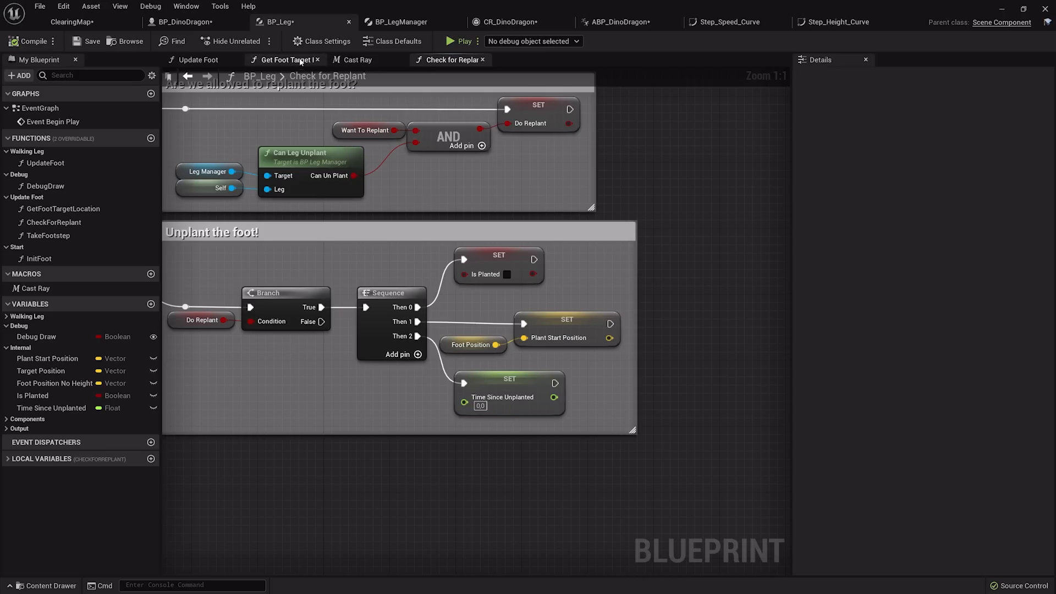
Step: Examine the stride, LERP and height logic in Take Footstep and open Step_Speed_Curve
left_click(65, 235)
double_click(65, 235)
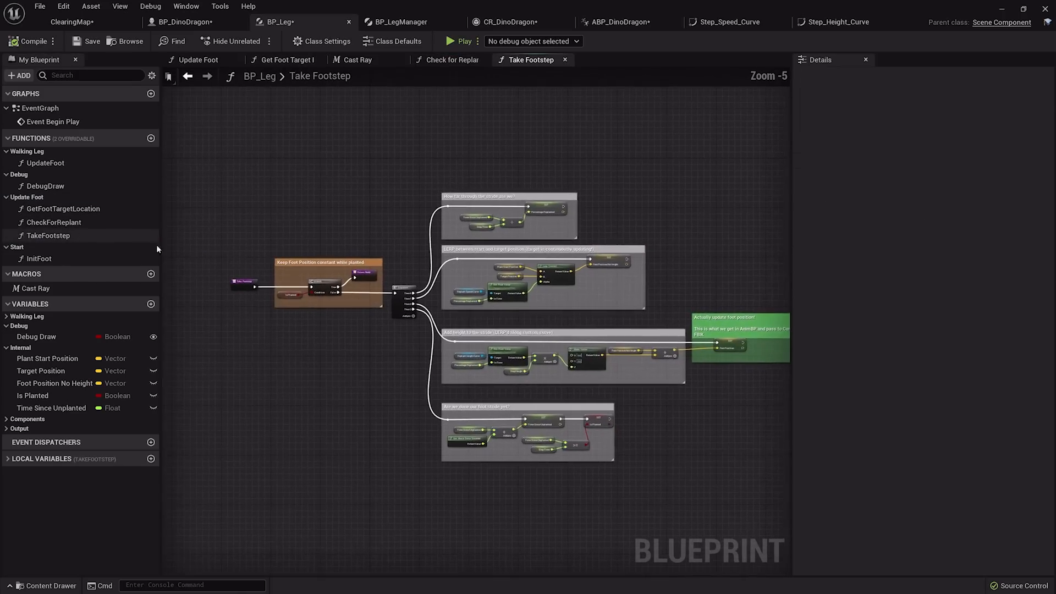
right_click_drag(651, 195, 461, 233)
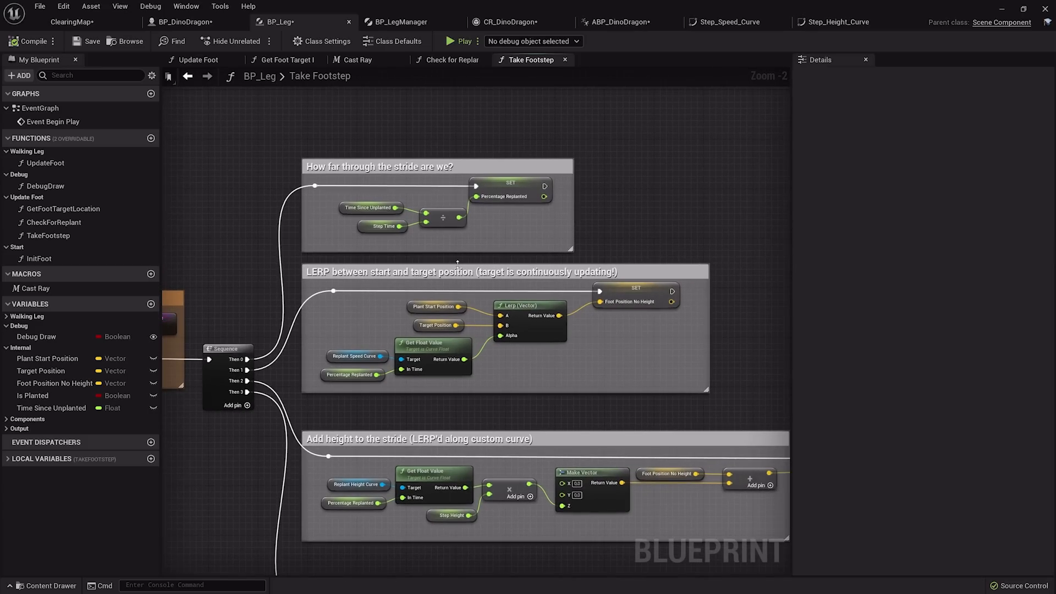
scroll(460, 233, "up", 2)
right_click_drag(567, 274, 496, 160)
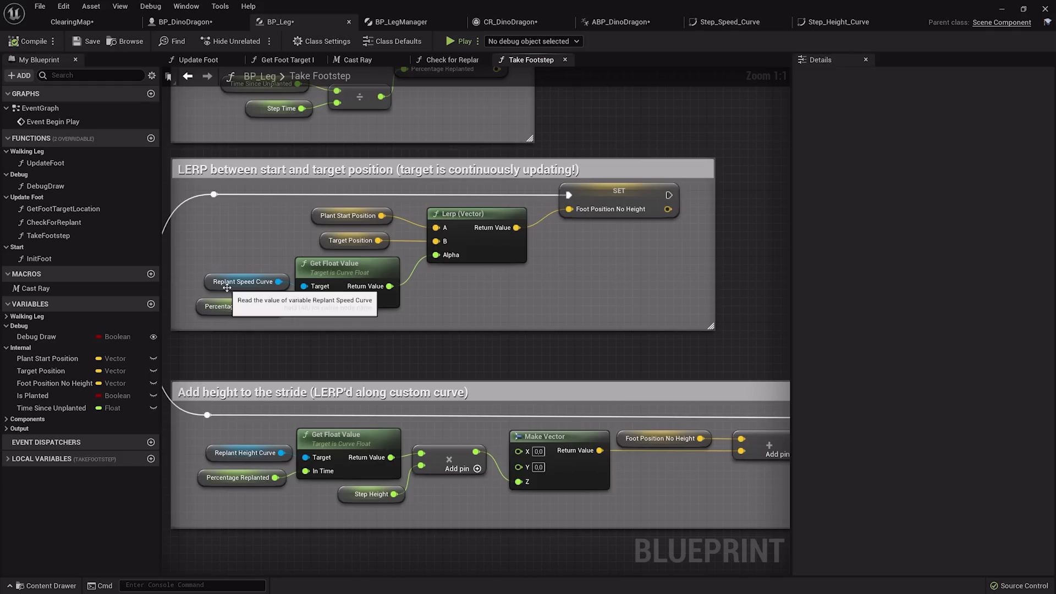
left_click(704, 22)
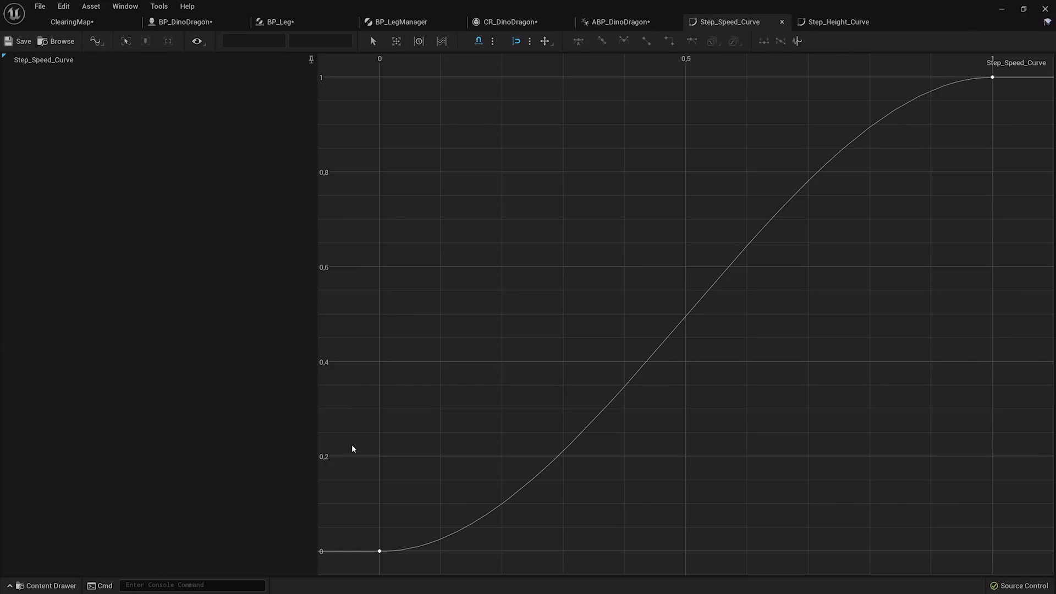
Step: Return to BP_Leg's Take Footstep function and compare its stride LERP and height logic with Step_Height_Curve
left_click(312, 27)
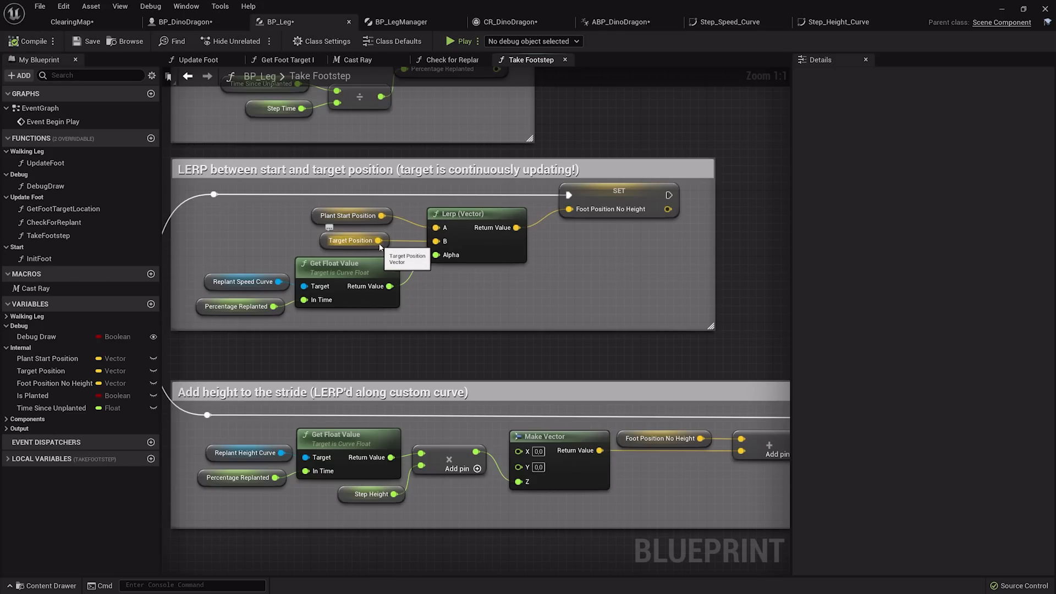
right_click_drag(492, 362, 492, 183)
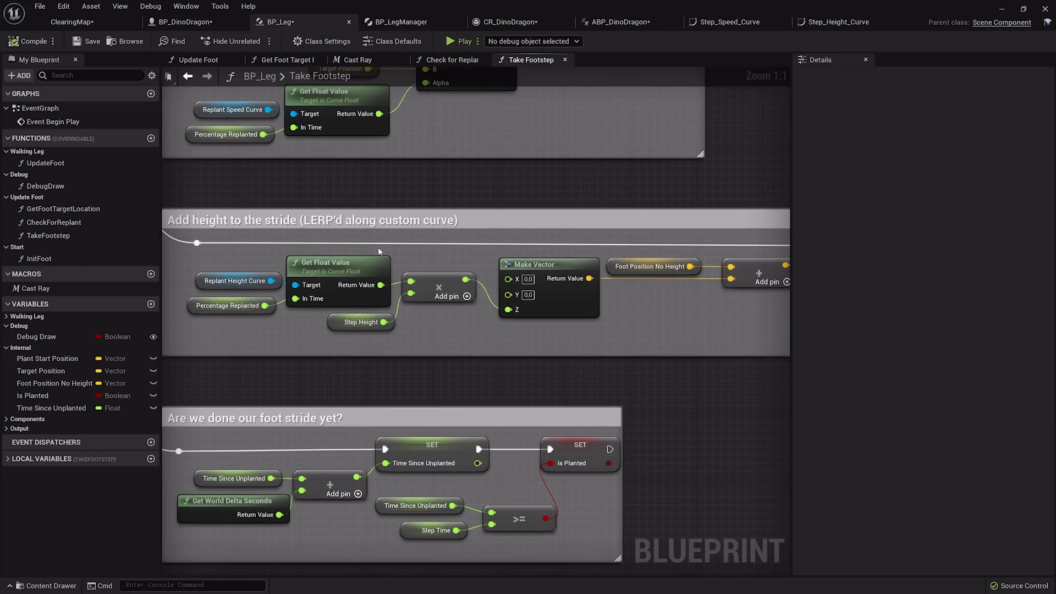
left_click(847, 24)
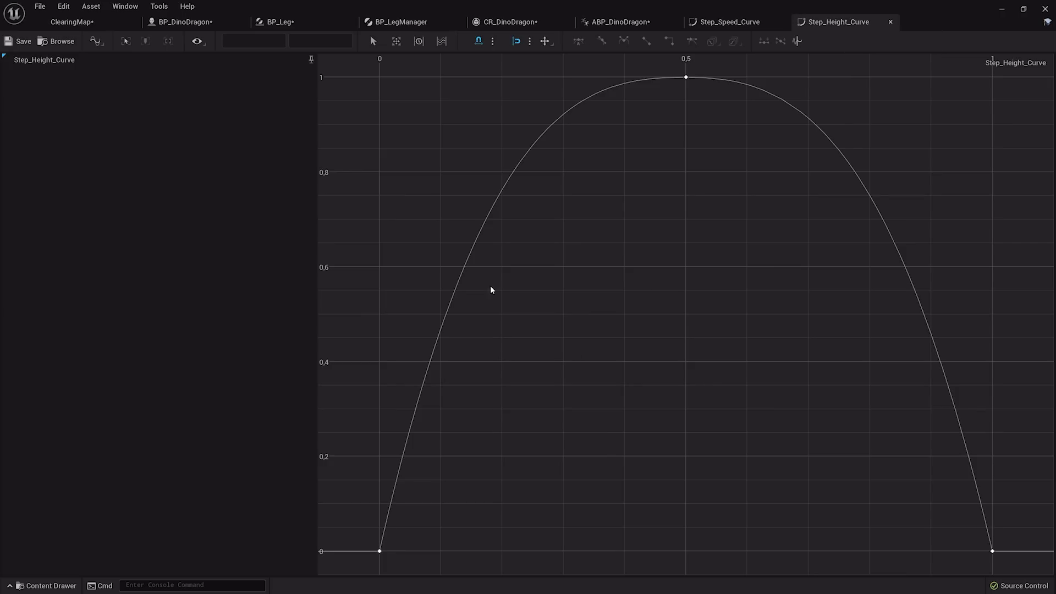
left_click(280, 22)
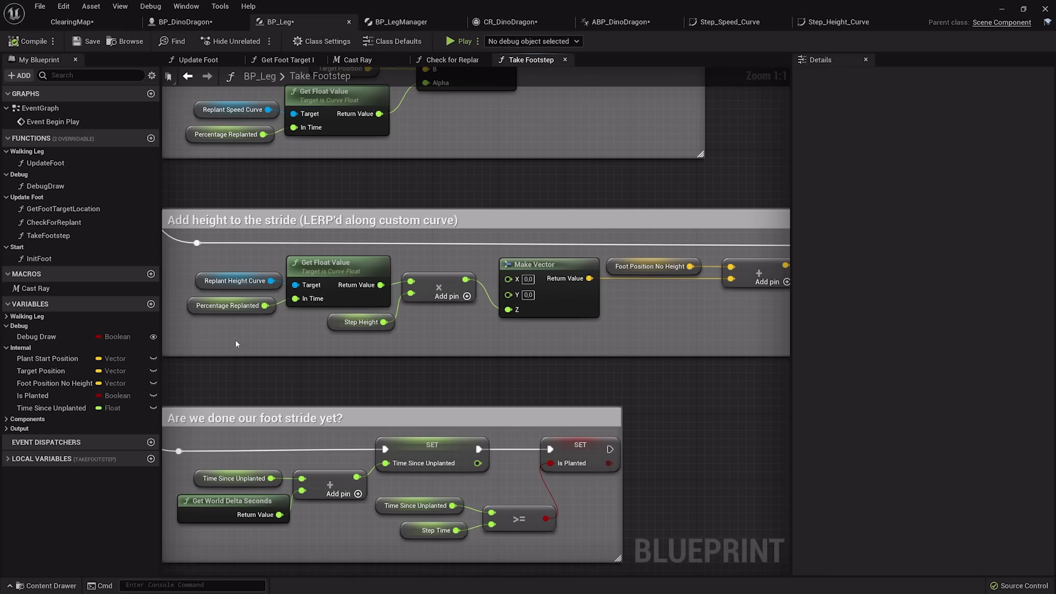
Step: Examine how Take Footstep adds the height vector, sets Foot Position and checks whether the foot stride is done
right_click_drag(615, 300, 511, 310)
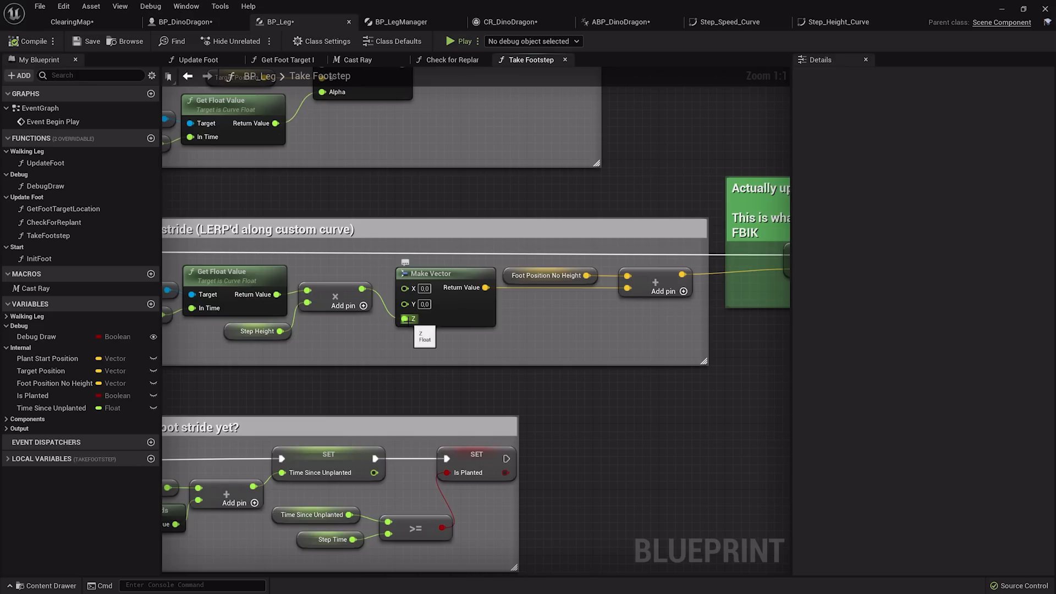
right_click_drag(655, 261, 319, 276)
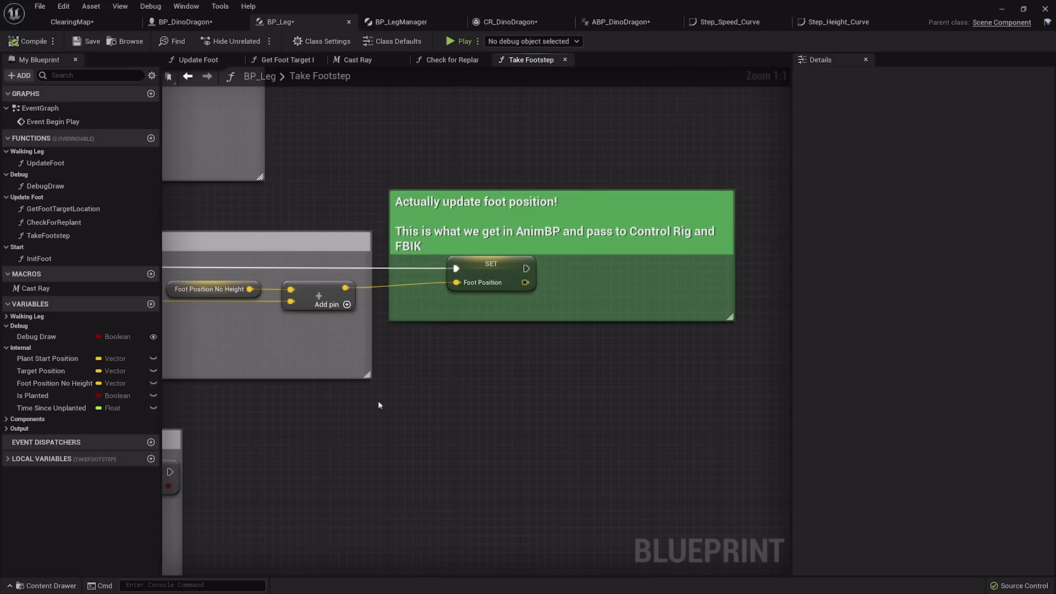
right_click_drag(354, 416, 743, 254)
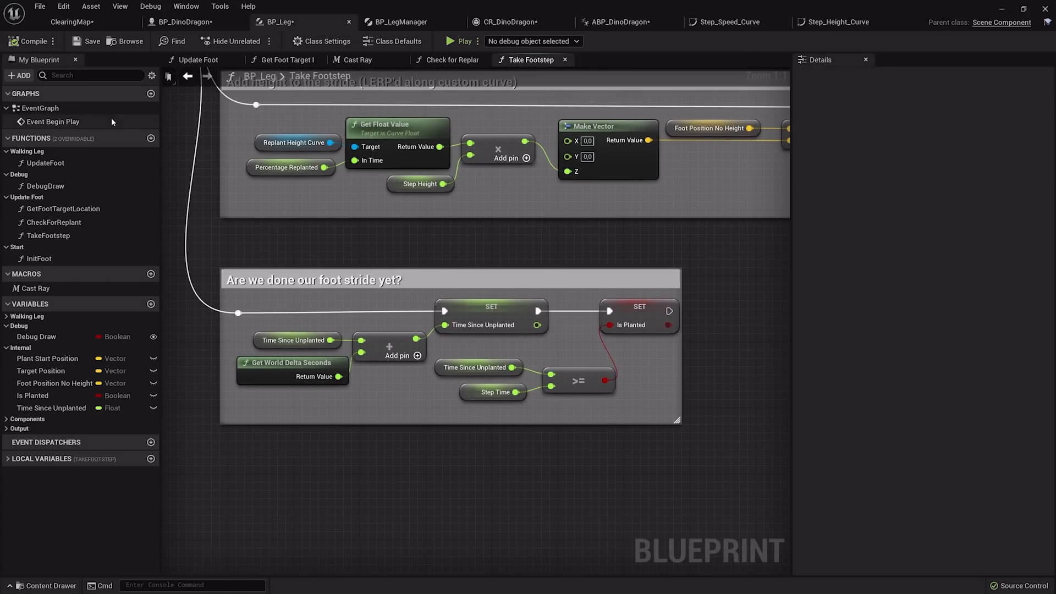
Step: Play ClearingMap, walk the character around the clearing to observe the foot debug shapes, and end the play session
left_click(72, 22)
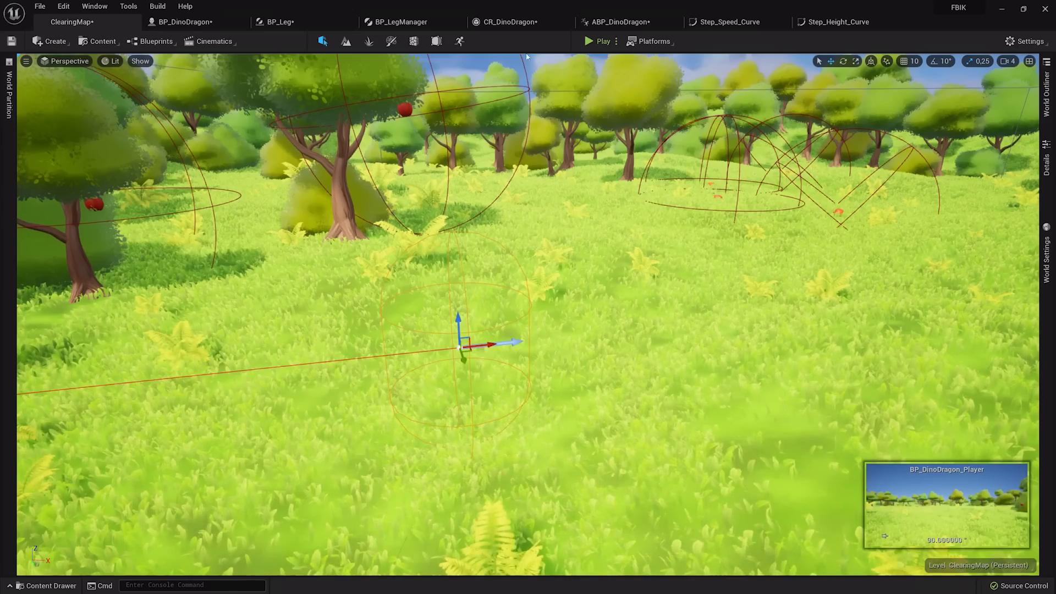
left_click(584, 42)
key("d")
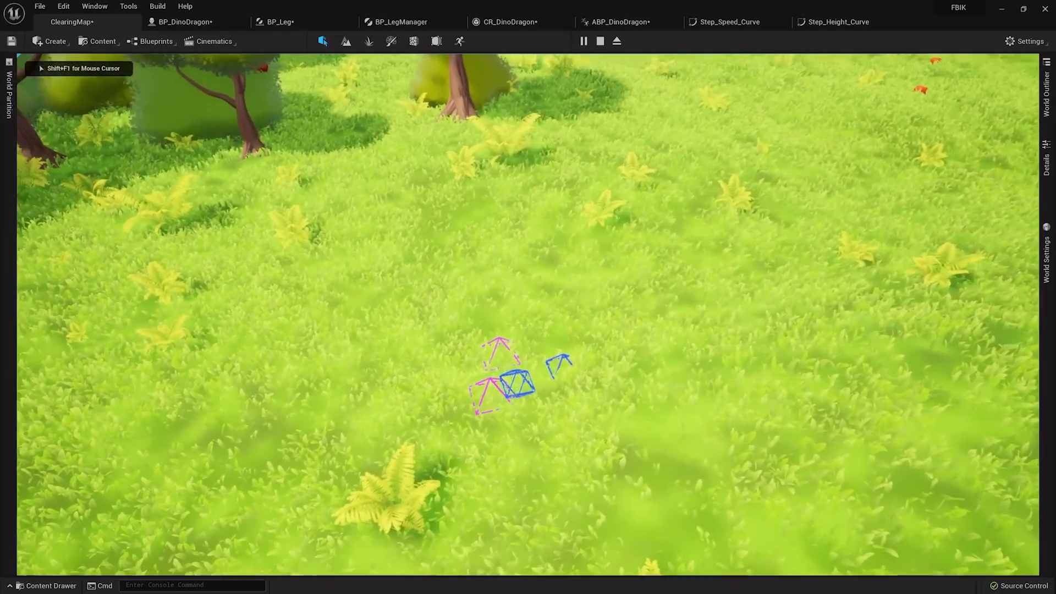
key("w")
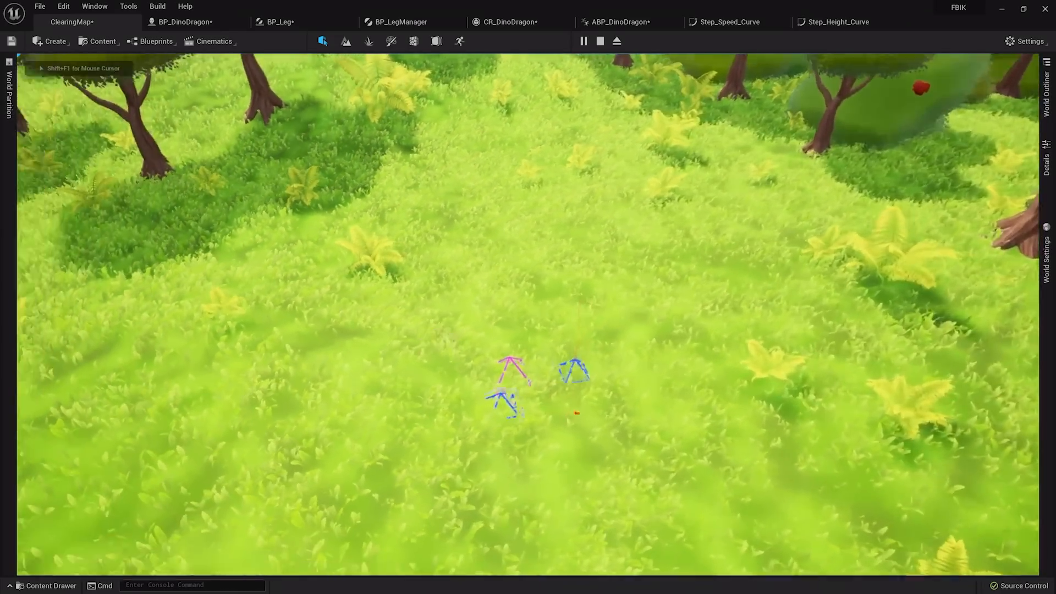
key("w")
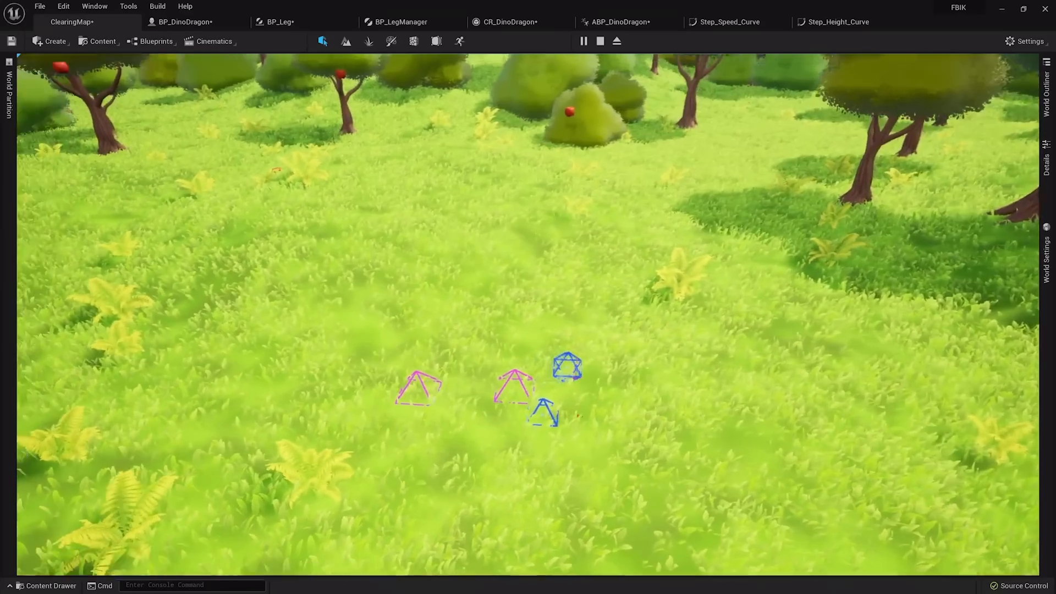
key("w")
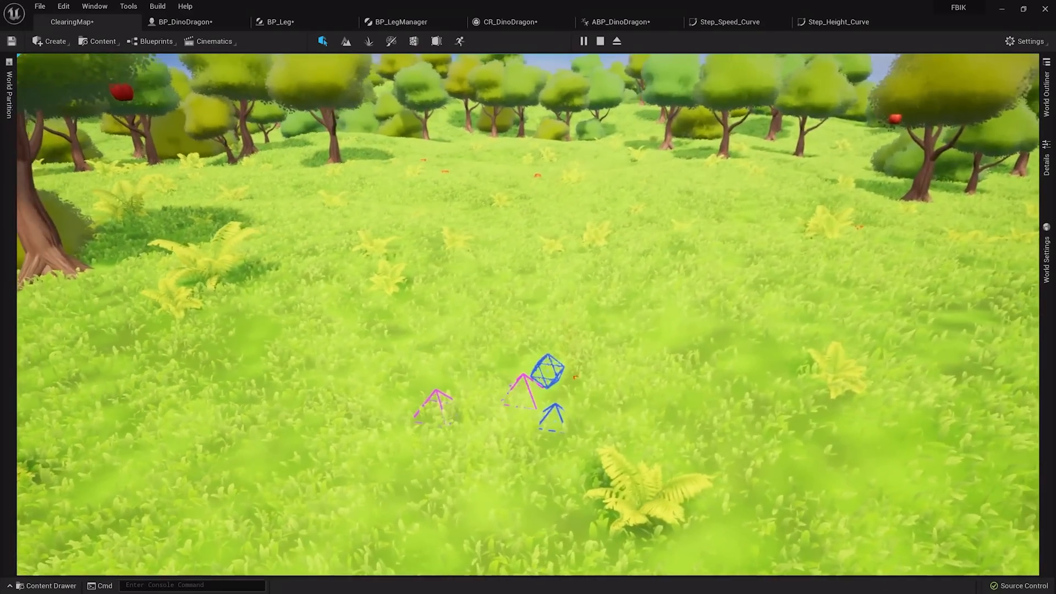
key("w")
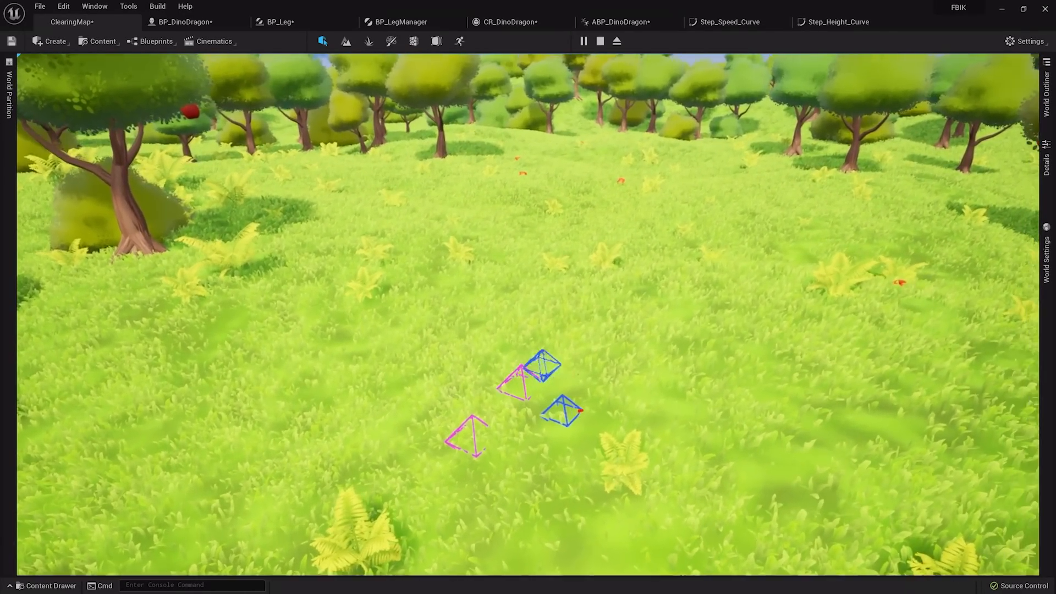
key("w")
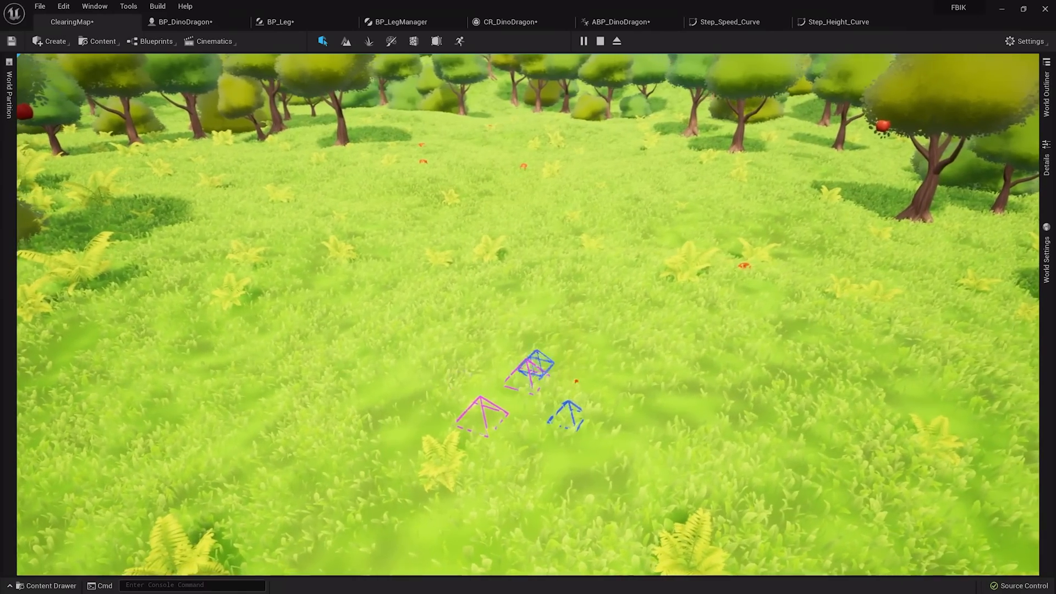
key("w")
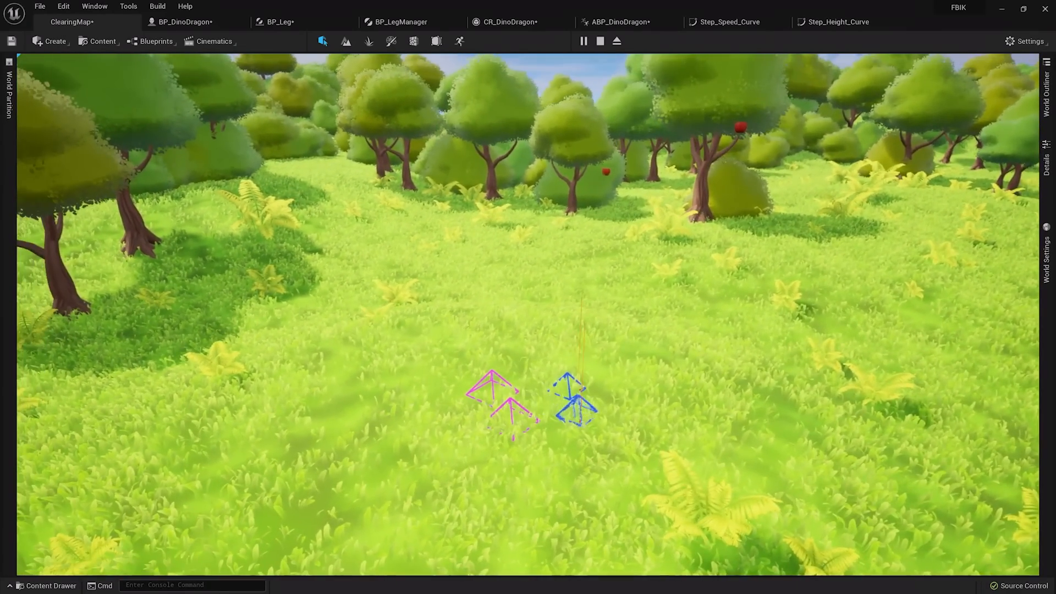
key("Escape")
left_click(409, 208)
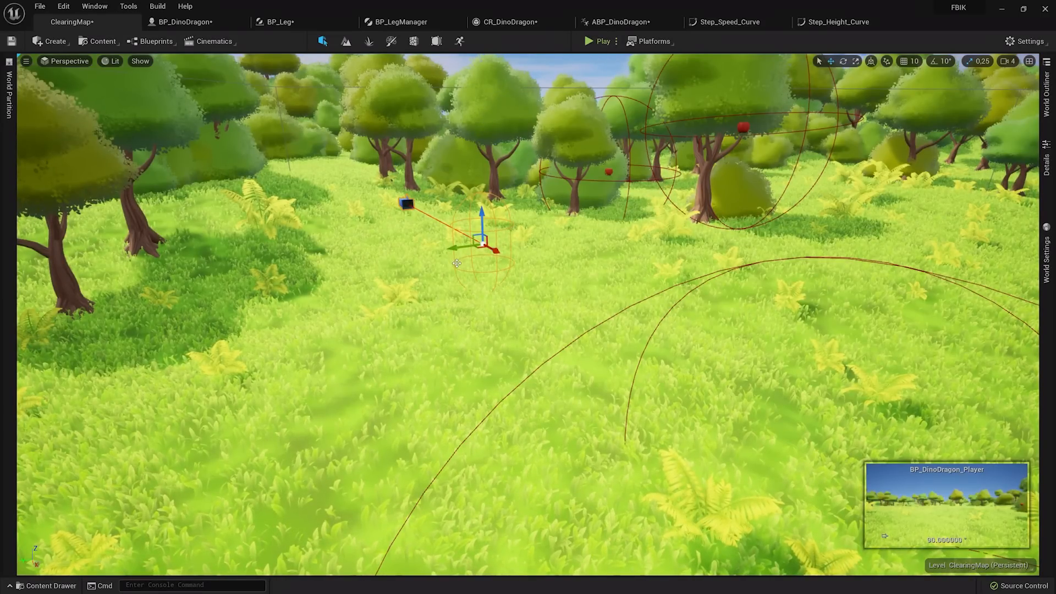
Step: Examine in ABP_DinoDragon's Event Graph how the leg references are fetched and the left and right foot positions set
left_click(618, 23)
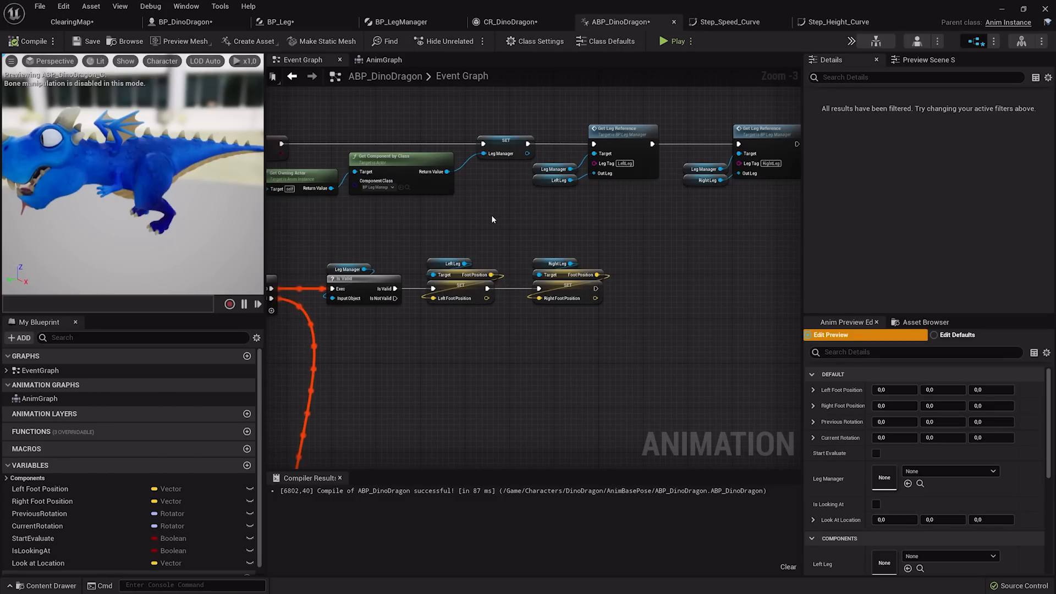
right_click_drag(493, 219, 530, 208)
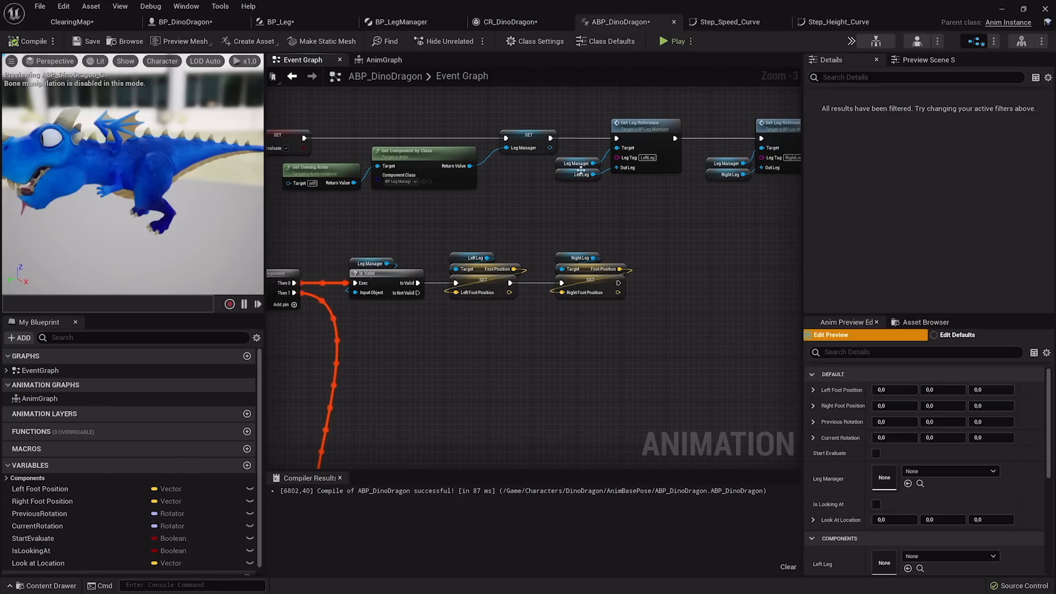
scroll(494, 289, "up", 2)
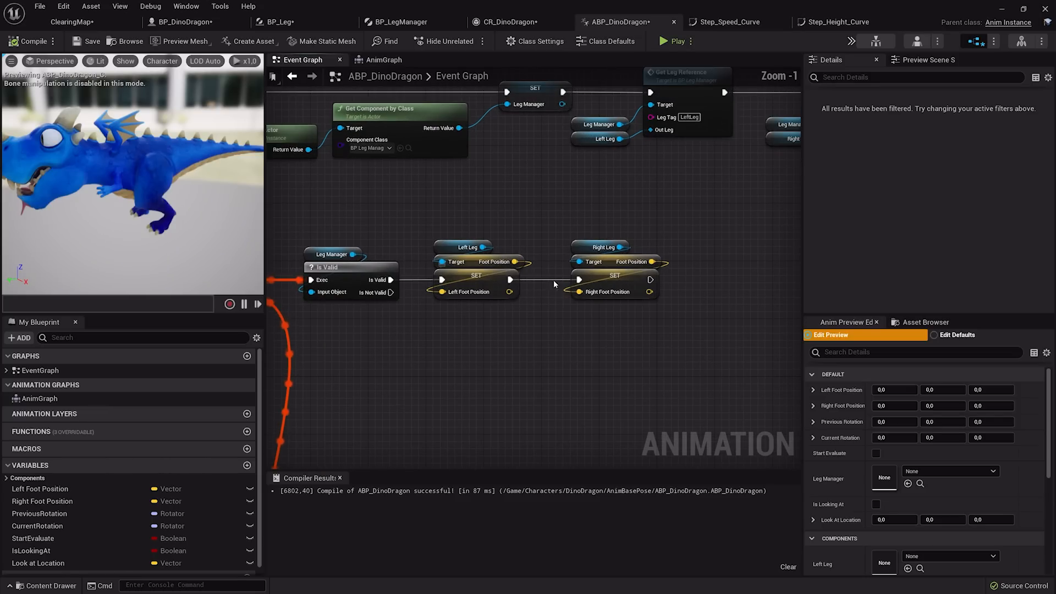
Step: Inspect the Control Rig node in ABP_DinoDragon's AnimGraph and its Left and Right Foot Position inputs
left_click(398, 61)
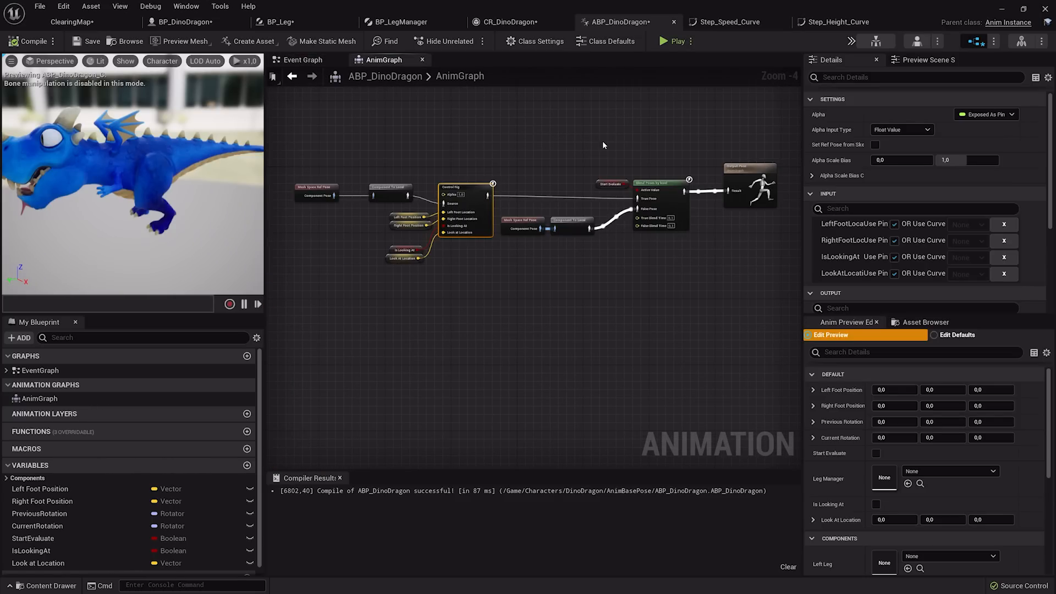
scroll(470, 193, "down", 2)
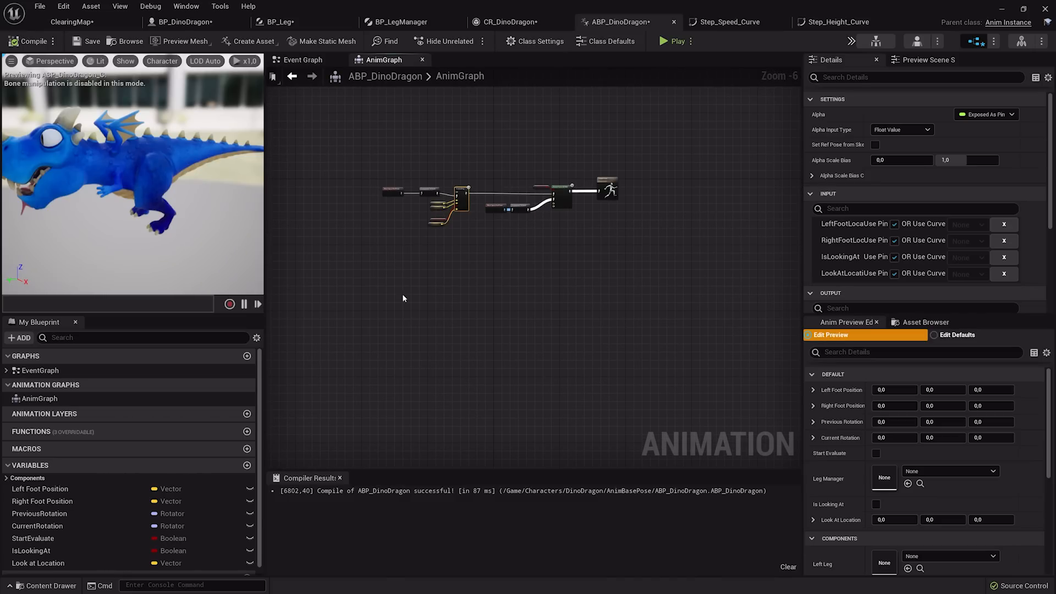
scroll(447, 222, "up", 5)
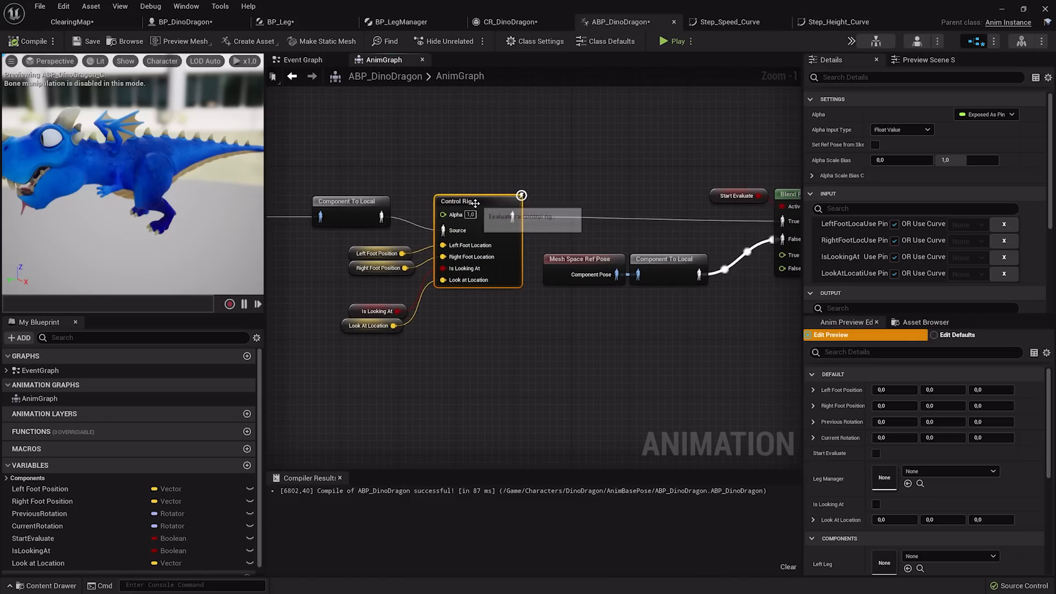
left_click_drag(339, 247, 418, 280)
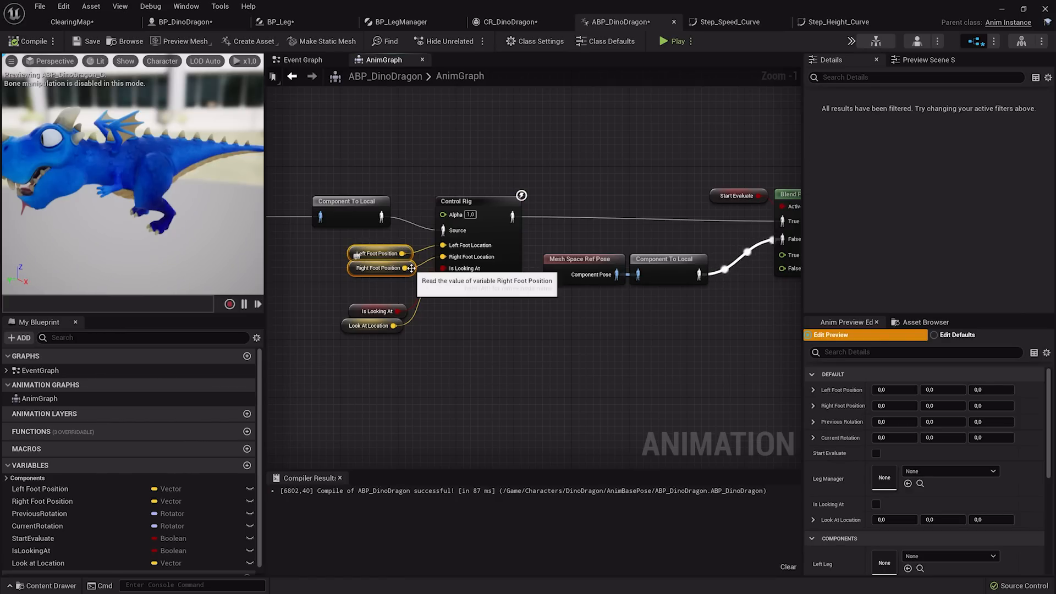
Step: Open CR_DinoDragon from the Control Rig node and examine its Full Body IK effectors and SetFootCtrl calls
double_click(494, 205)
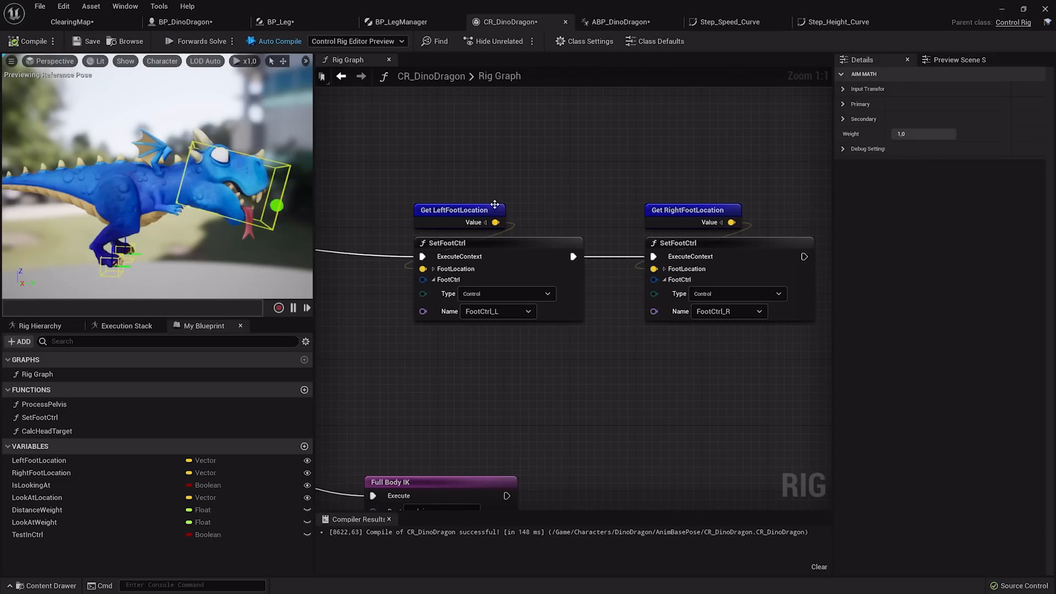
right_click_drag(504, 221, 618, 71)
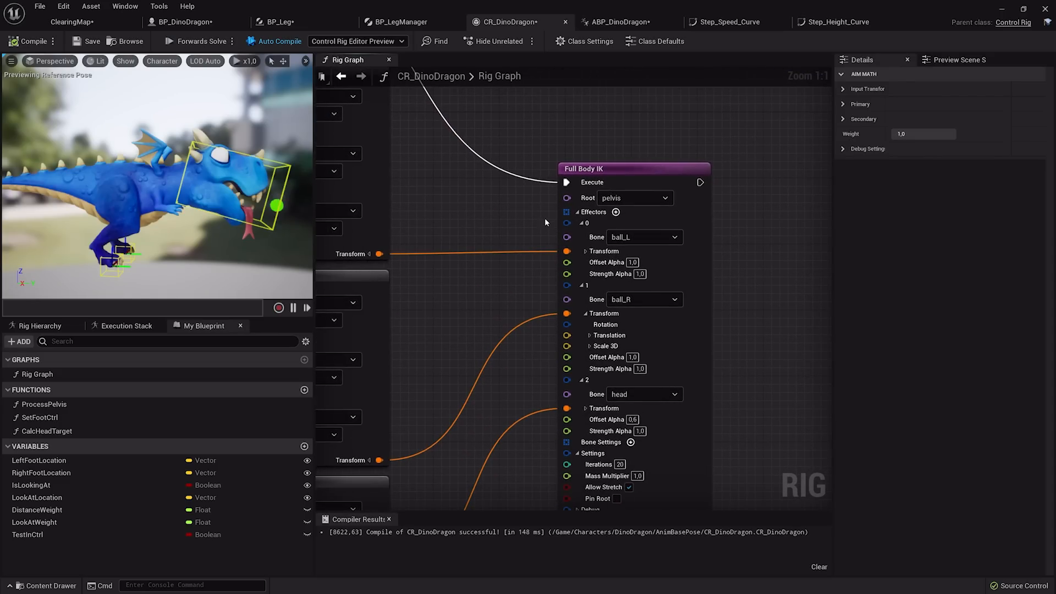
scroll(520, 241, "down", 2)
right_click_drag(514, 246, 573, 245)
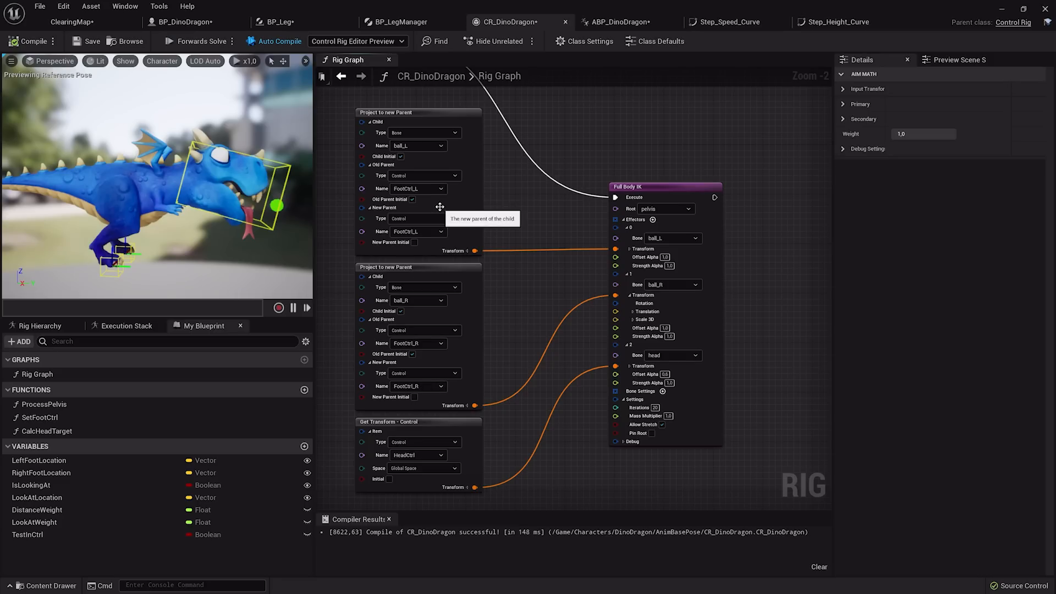
right_click_drag(597, 104, 401, 325)
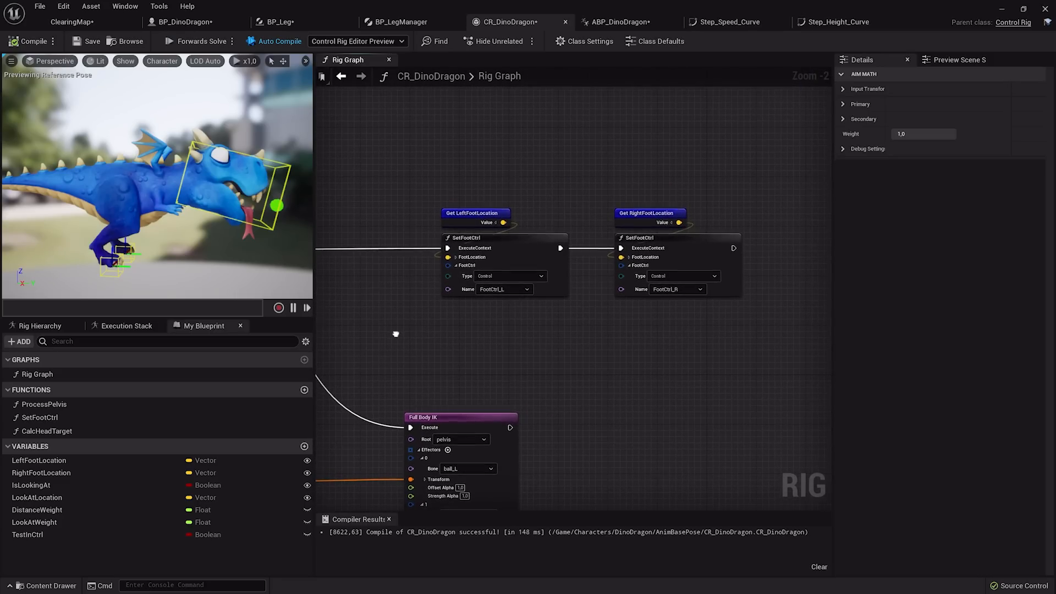
scroll(509, 215, "up", 2)
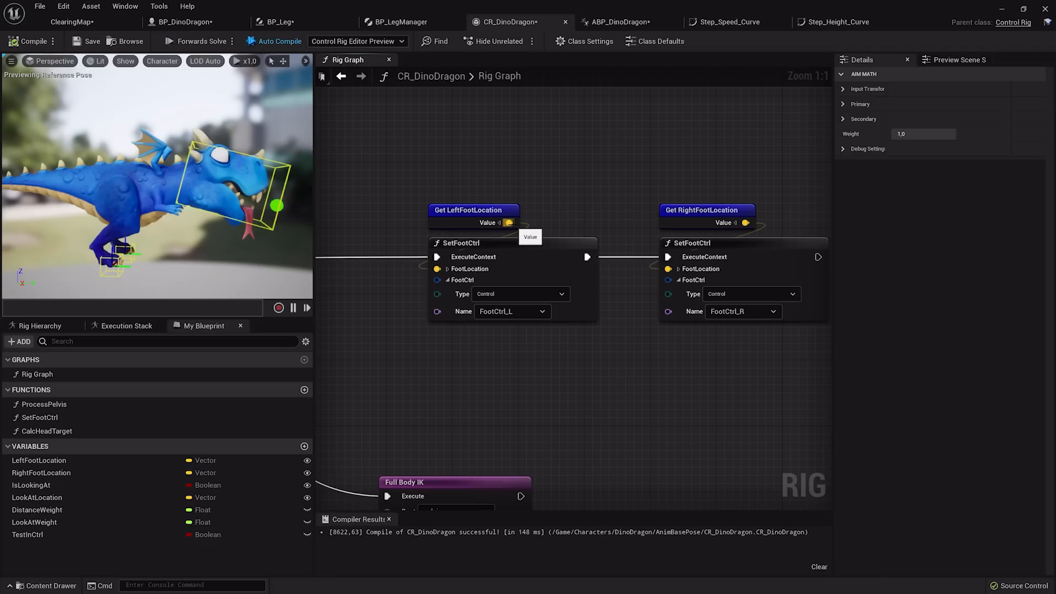
Step: Open the SetFootCtrl function and examine its From World conversion and Sphere Trace By Object Types setup
double_click(502, 246)
scroll(388, 234, "up", 4)
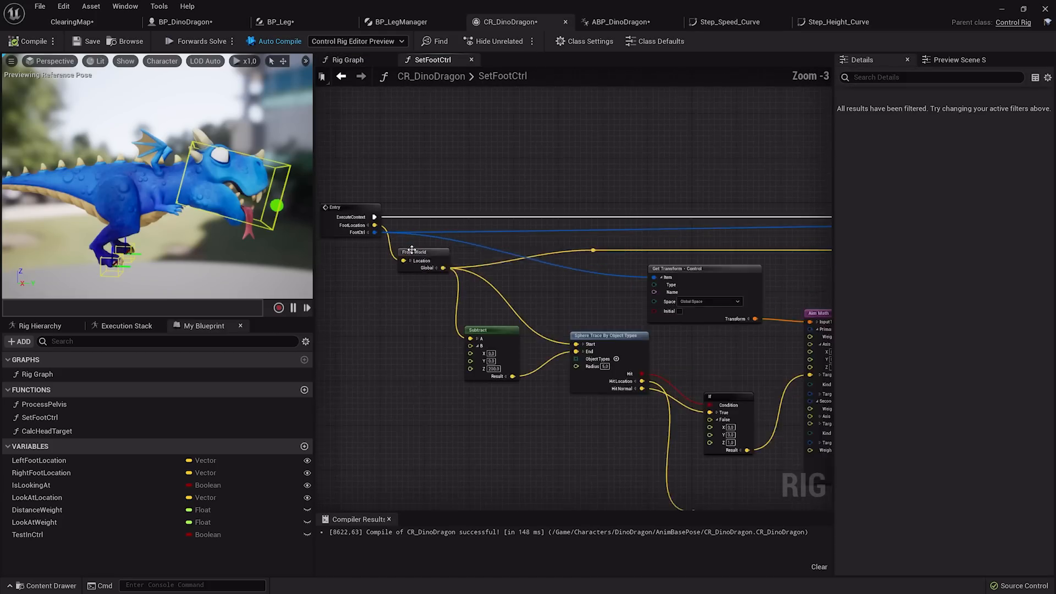
right_click_drag(388, 234, 452, 244)
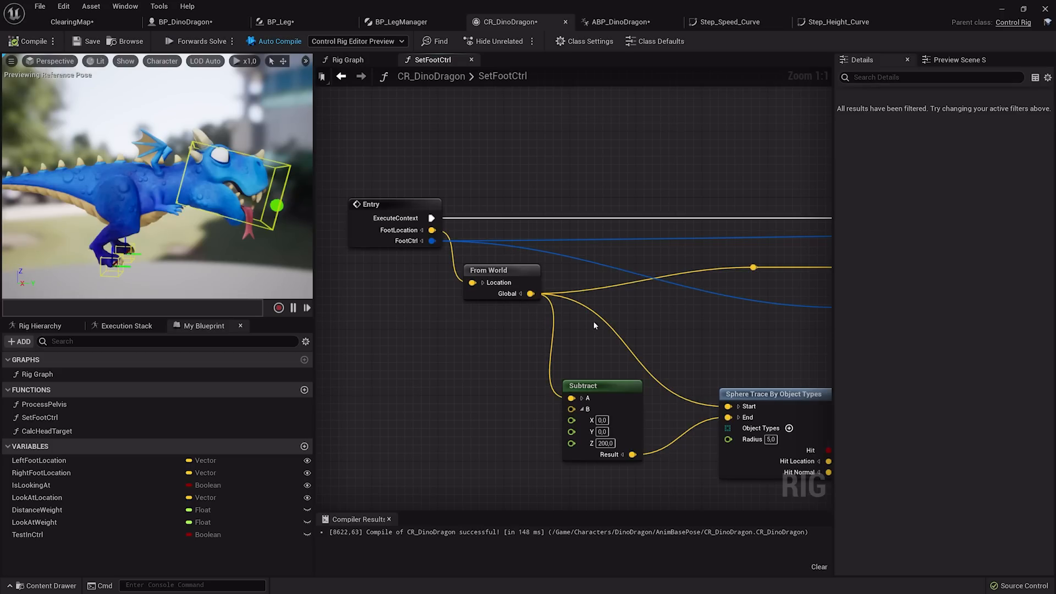
mouse_move(497, 275)
right_mouse_down()
mouse_move(376, 210)
mouse_move(230, 153)
right_mouse_up()
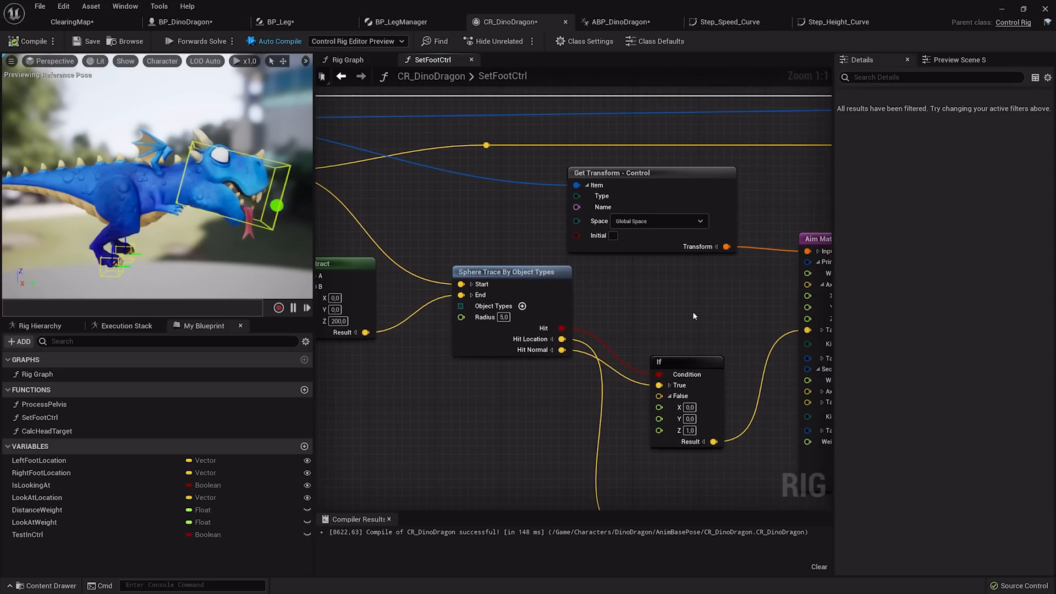
Step: Examine how SetFootCtrl passes the hit normal through If and Aim Math to the Set Transform - Control node
right_click_drag(692, 312, 523, 268)
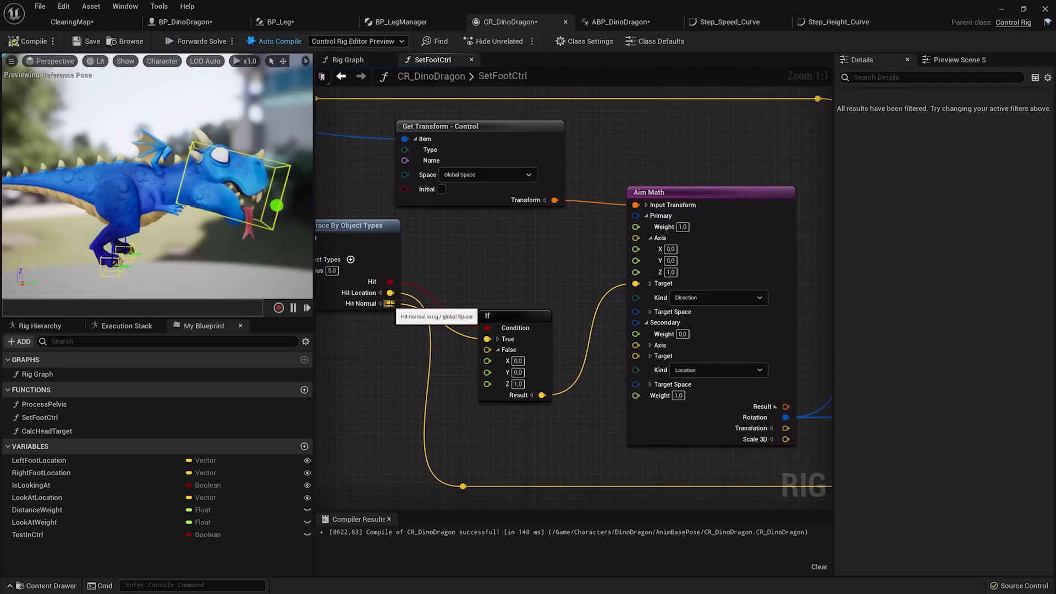
right_click_drag(481, 341, 396, 339)
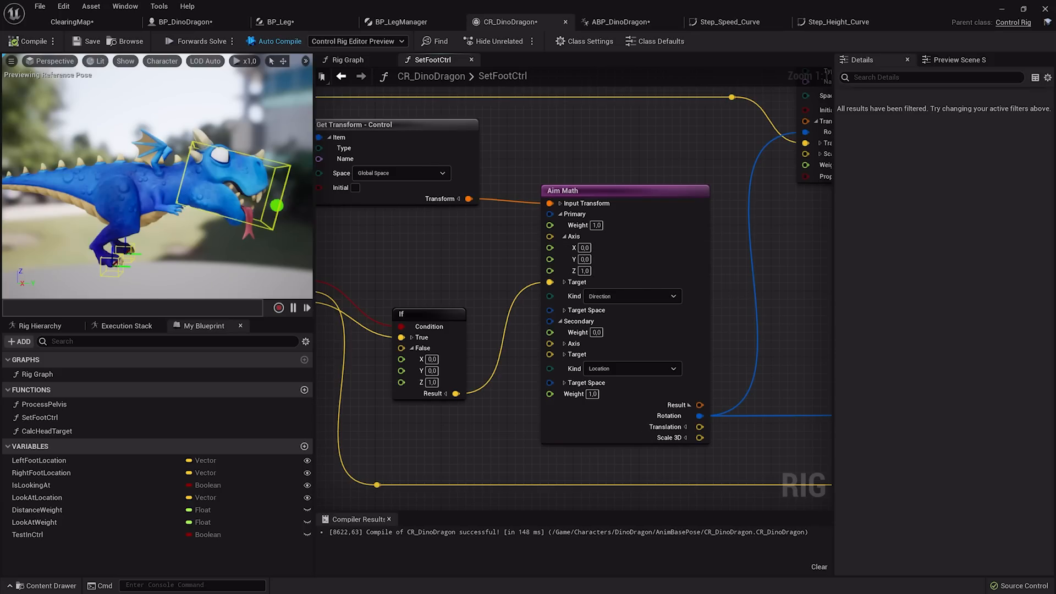
right_click_drag(700, 427, 572, 435)
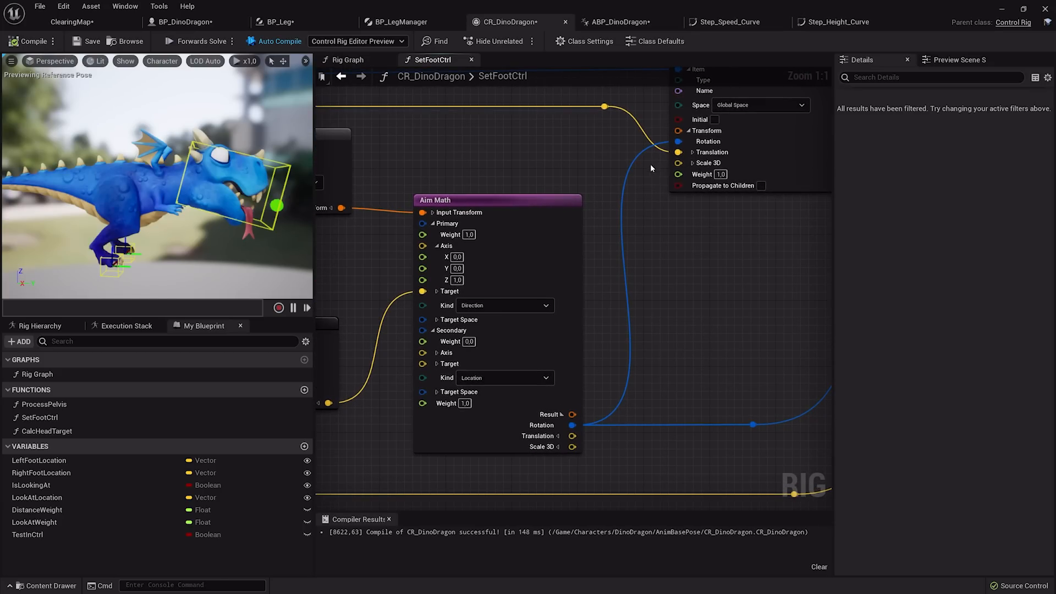
mouse_move(628, 143)
right_mouse_down()
mouse_move(538, 200)
mouse_move(455, 230)
right_mouse_up()
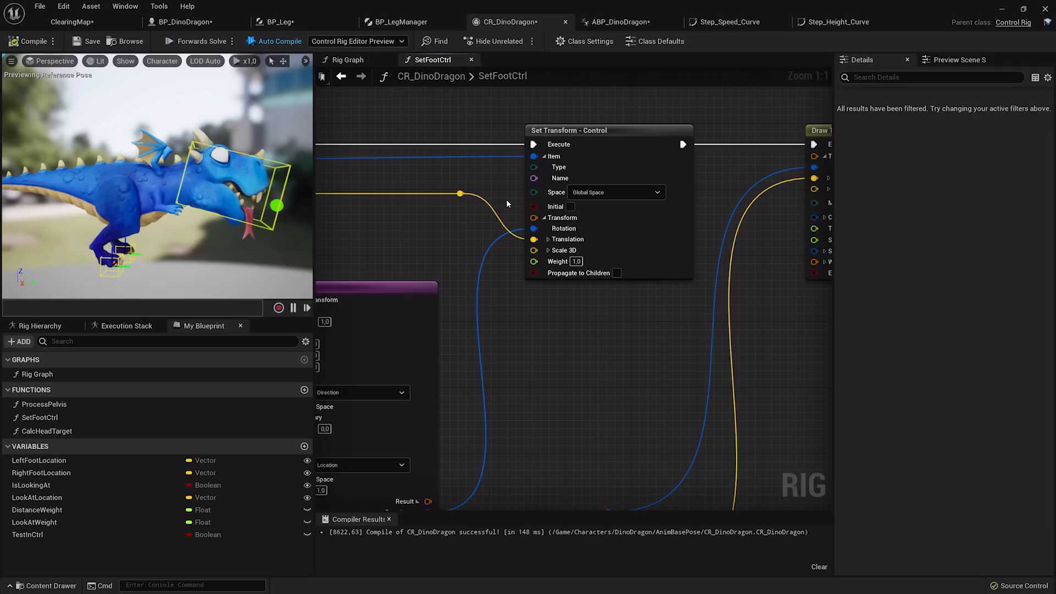
Step: Return to ClearingMap and assign SK_DinoDragon as the skeletal mesh of BP_DinoDragon_Player
left_click(356, 60)
scroll(638, 278, "down", 2)
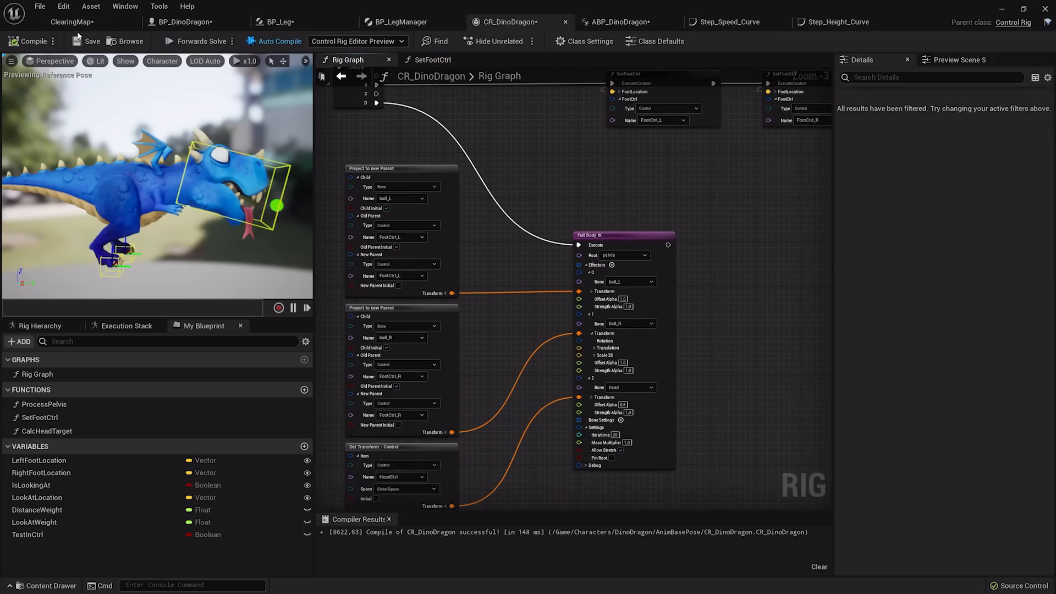
left_click(118, 23)
left_click(1047, 159)
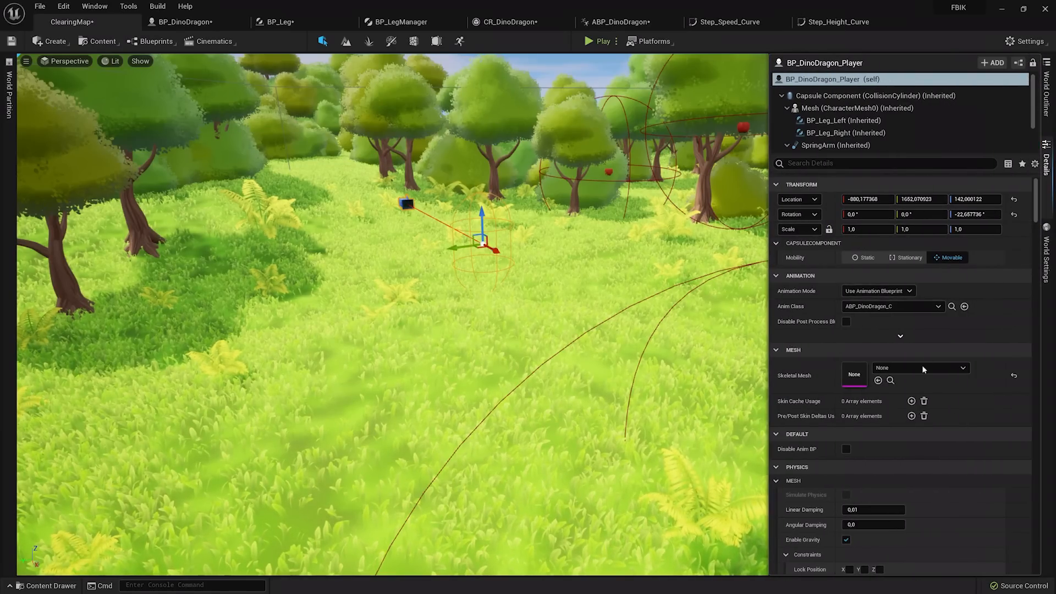
left_click(908, 368)
left_click(924, 253)
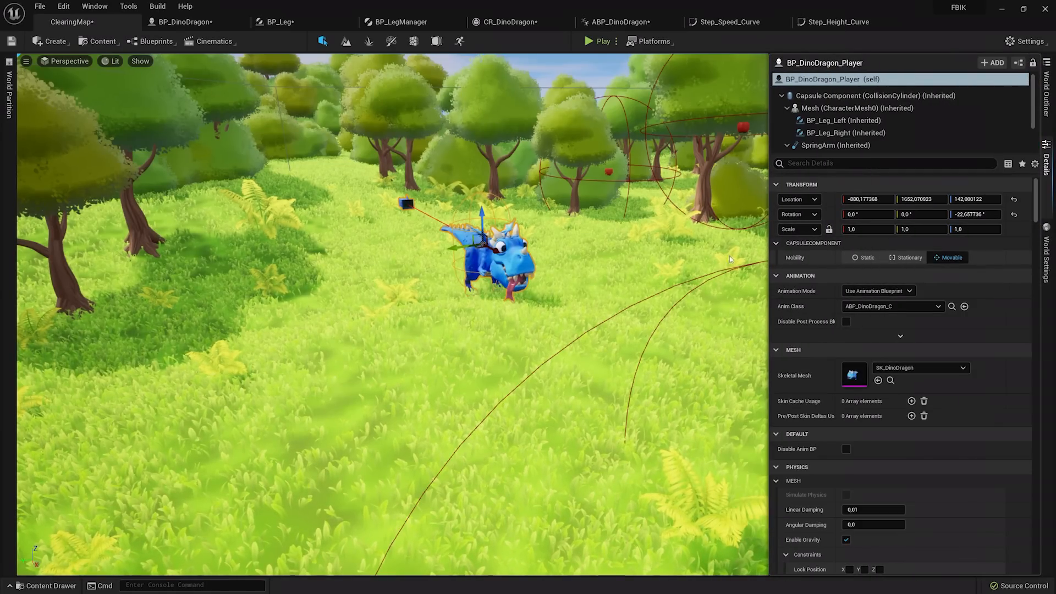
Step: Play ClearingMap and walk the dragon across the grass to check its foot placement, ending the session when finished
left_click(590, 42)
left_click(594, 194)
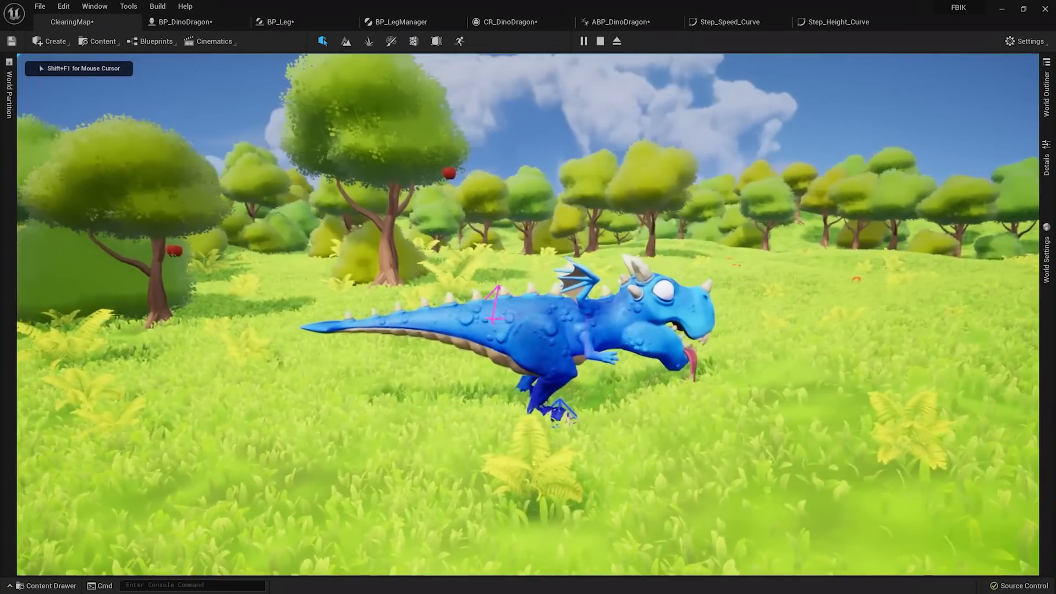
key("d")
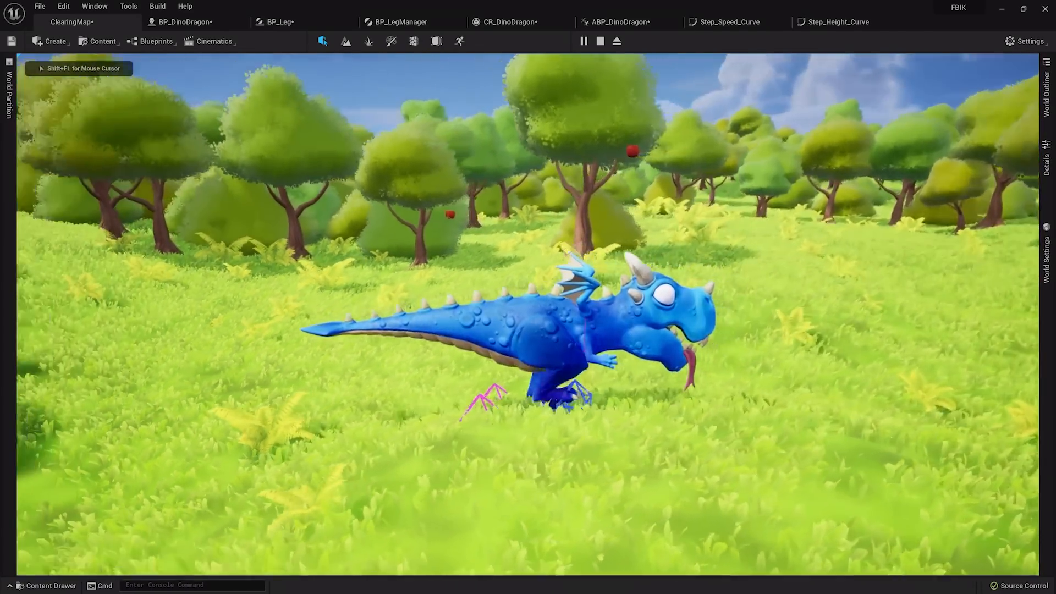
key("d")
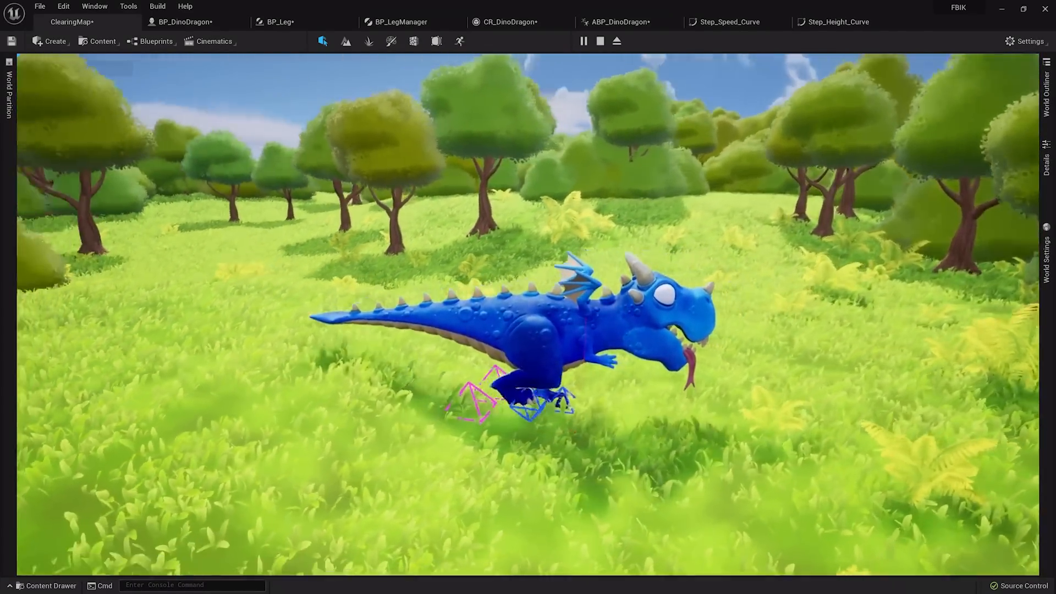
key("d")
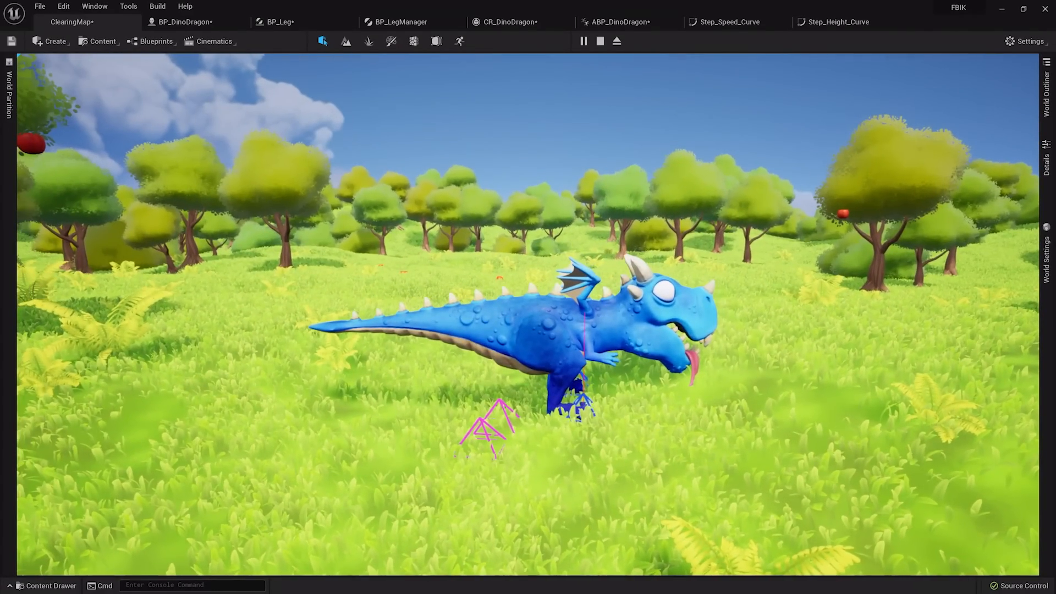
key("Escape")
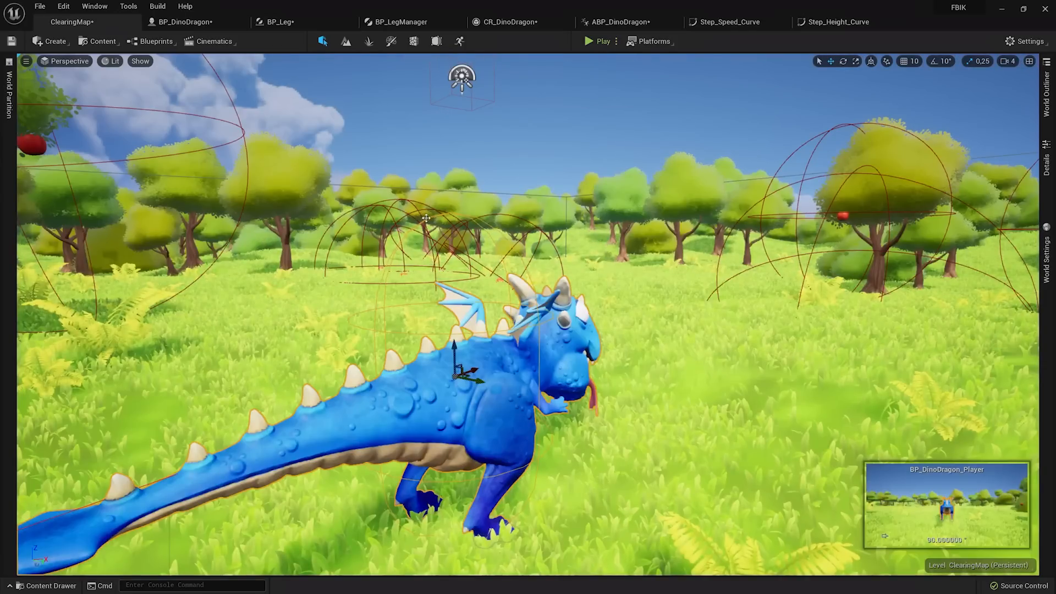
key("d")
right_click_drag(475, 210, 423, 211)
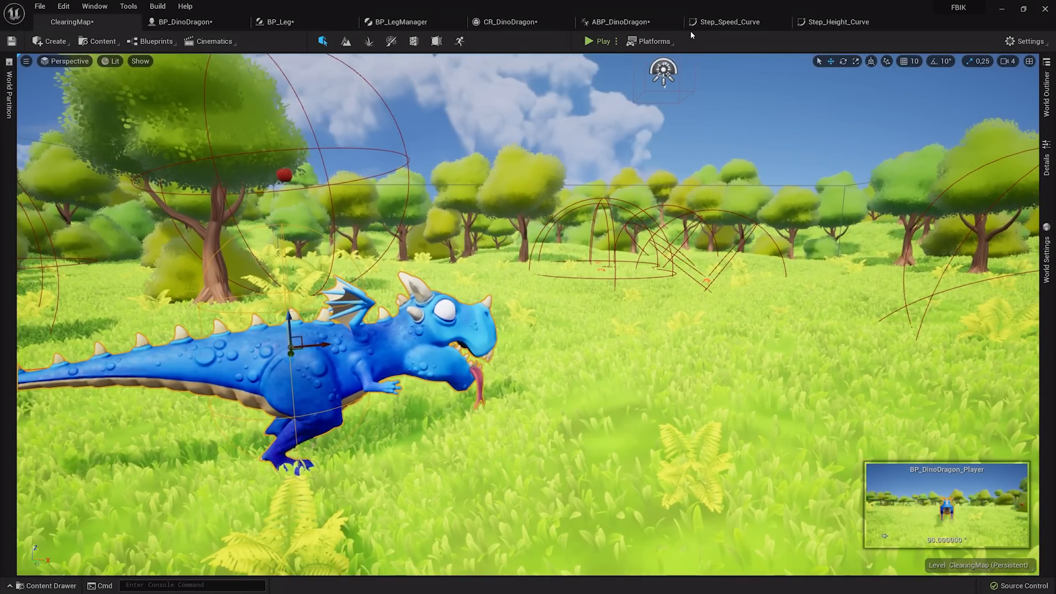
Step: Add the ProcessPelvis function to CR_DinoDragon's Rig Graph and connect it to output C of the Sequence node
left_click(510, 22)
right_click_drag(499, 173, 539, 200)
left_click_drag(104, 404, 440, 216)
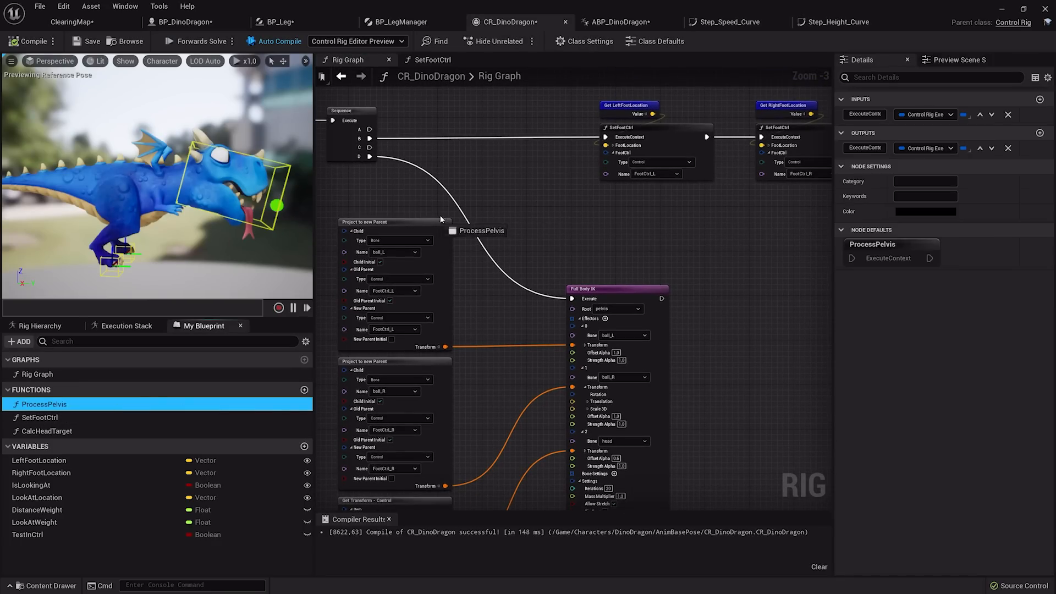
left_click_drag(517, 180, 519, 197)
scroll(519, 197, "up", 2)
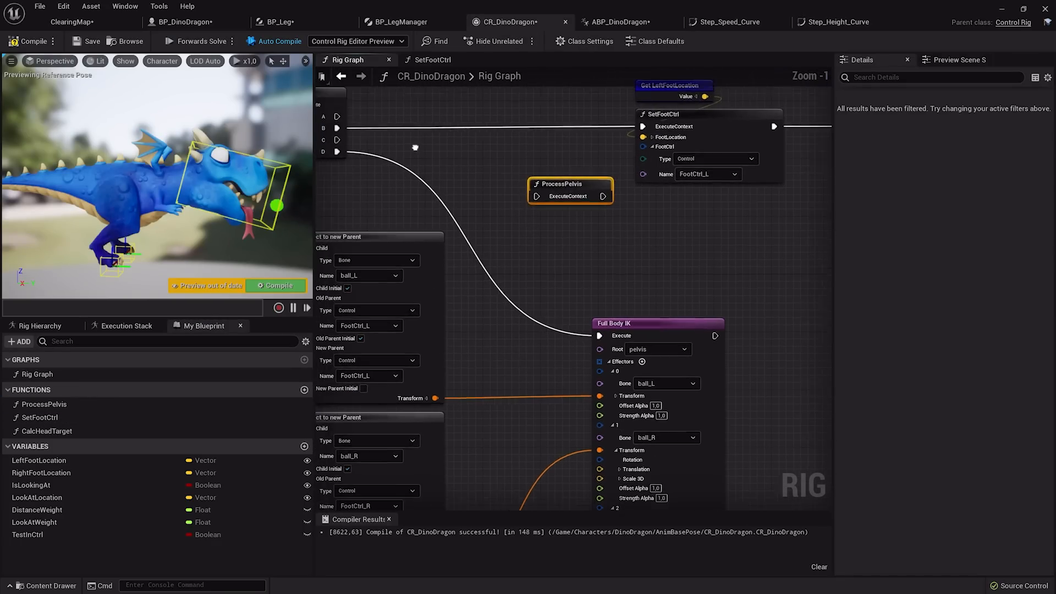
left_click_drag(353, 153, 553, 210)
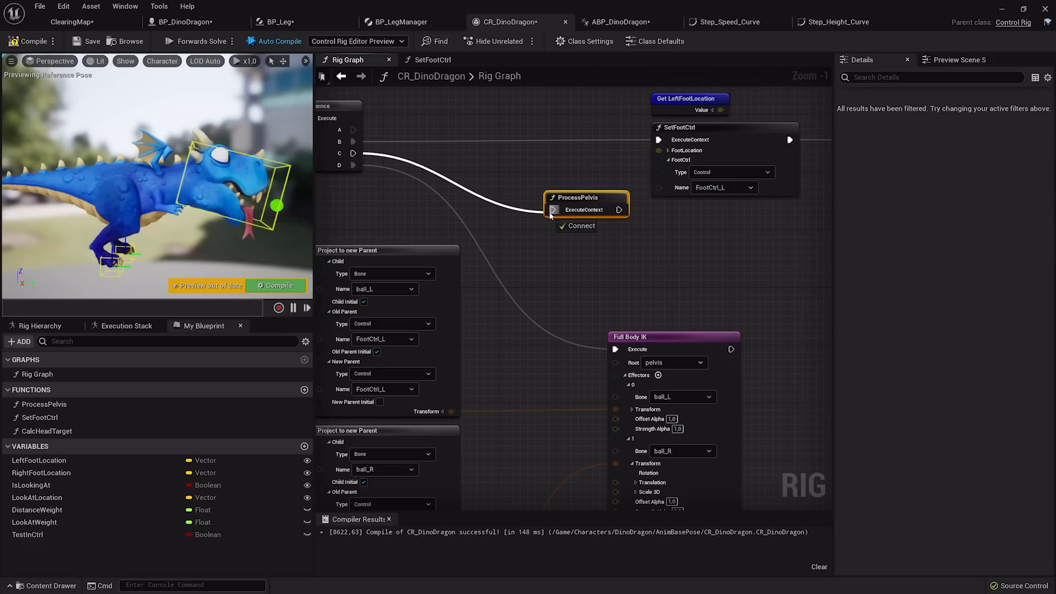
Step: Open the ProcessPelvis function and examine how the foot control heights feed the Verlet node and the pelvis Offset Transform
double_click(576, 197)
scroll(567, 220, "down", 3)
scroll(605, 275, "up", 2)
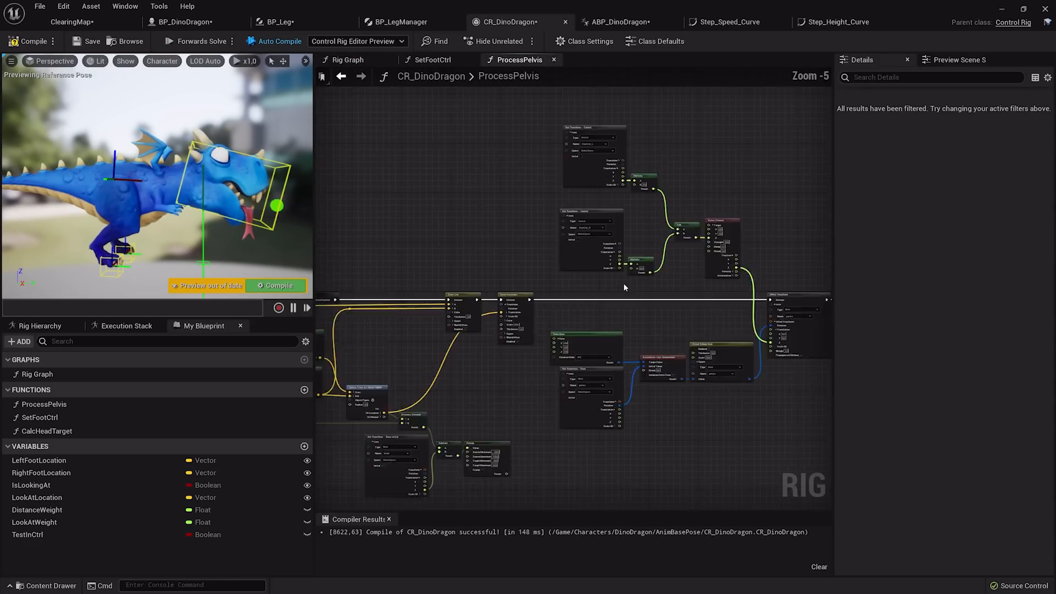
scroll(575, 269, "up", 3)
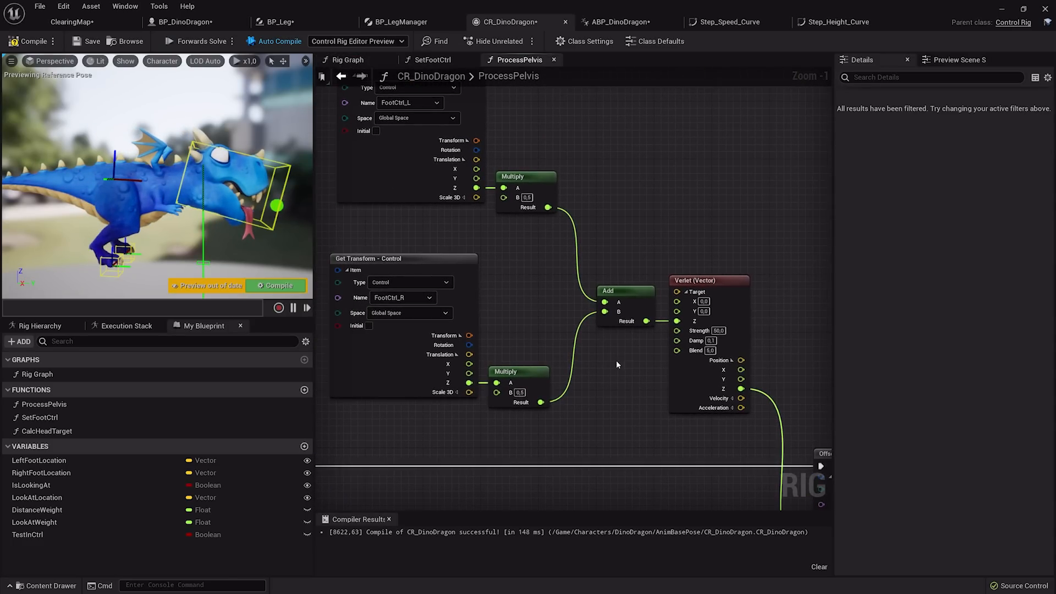
right_click_drag(634, 324, 437, 113)
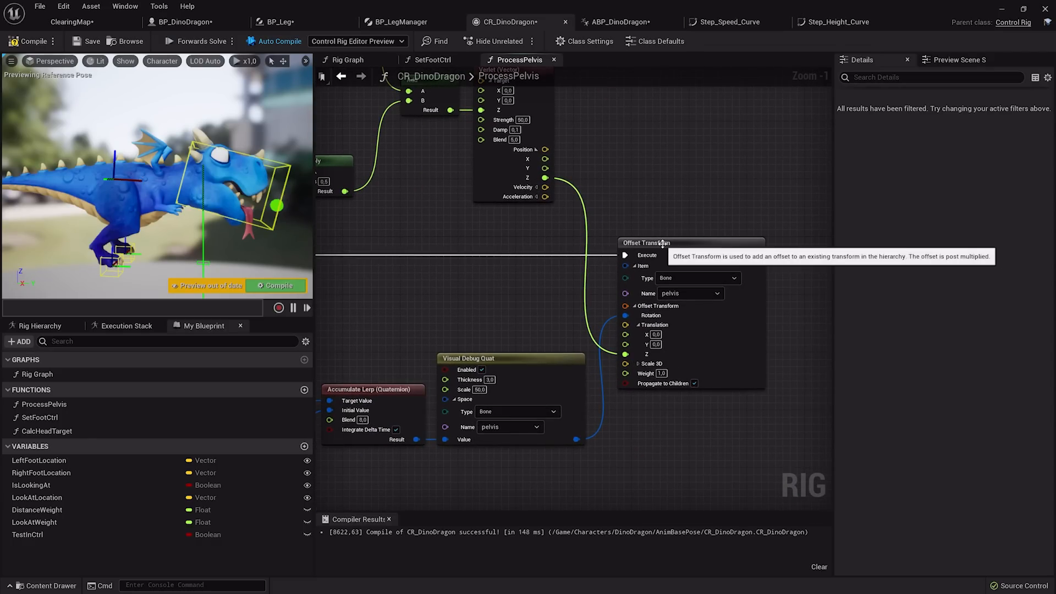
right_click_drag(458, 322, 542, 218)
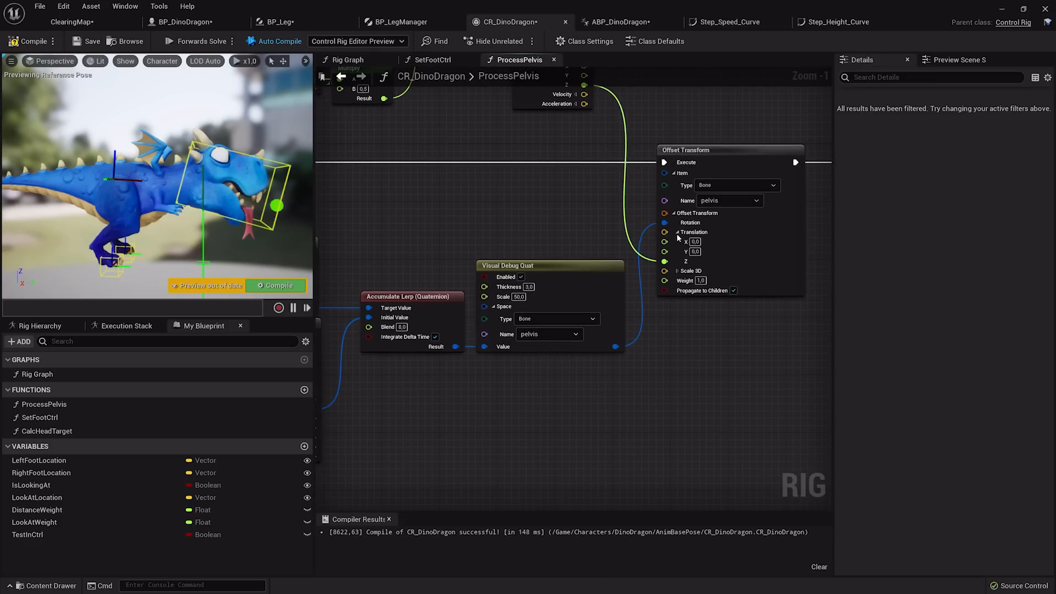
right_click_drag(433, 226, 528, 221)
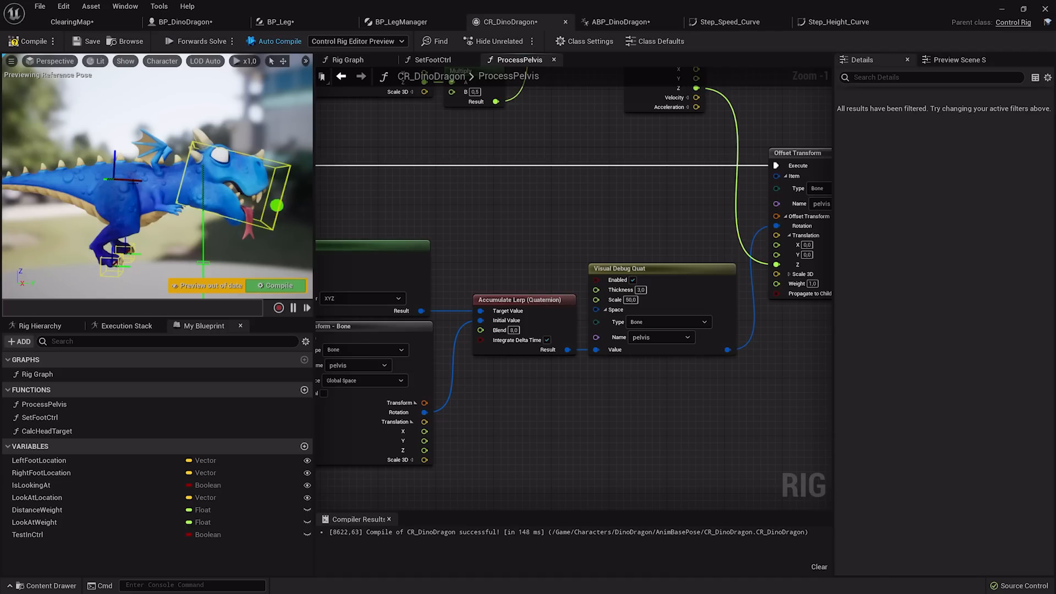
Step: Examine the Visual Debug Quat node and the Add Visual Debug option for the Accumulate Lerp result
right_click_drag(598, 248, 552, 221)
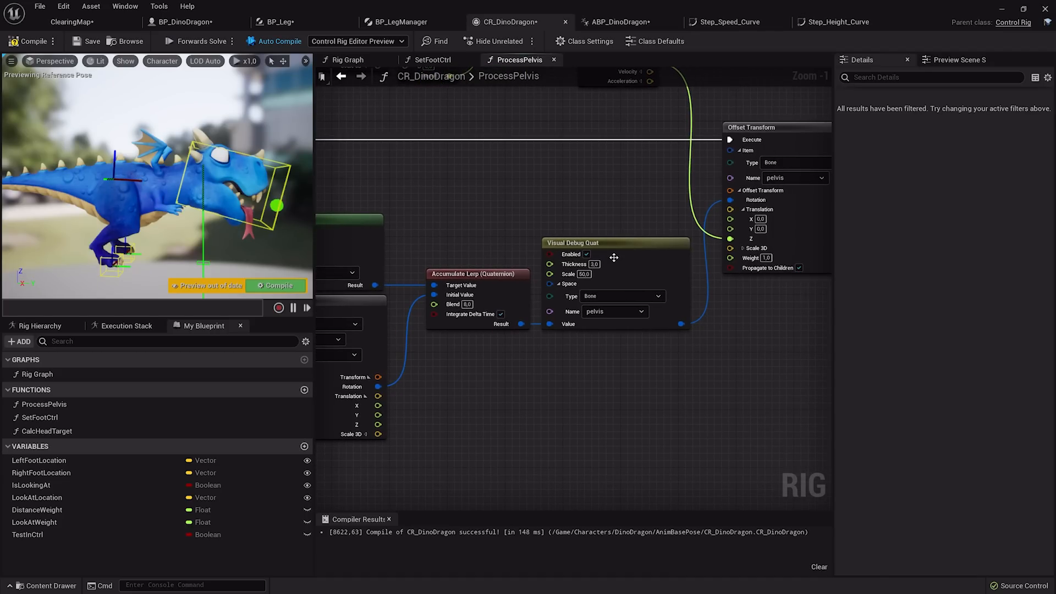
scroll(614, 257, "up", 1)
left_click(622, 266)
right_click(507, 335)
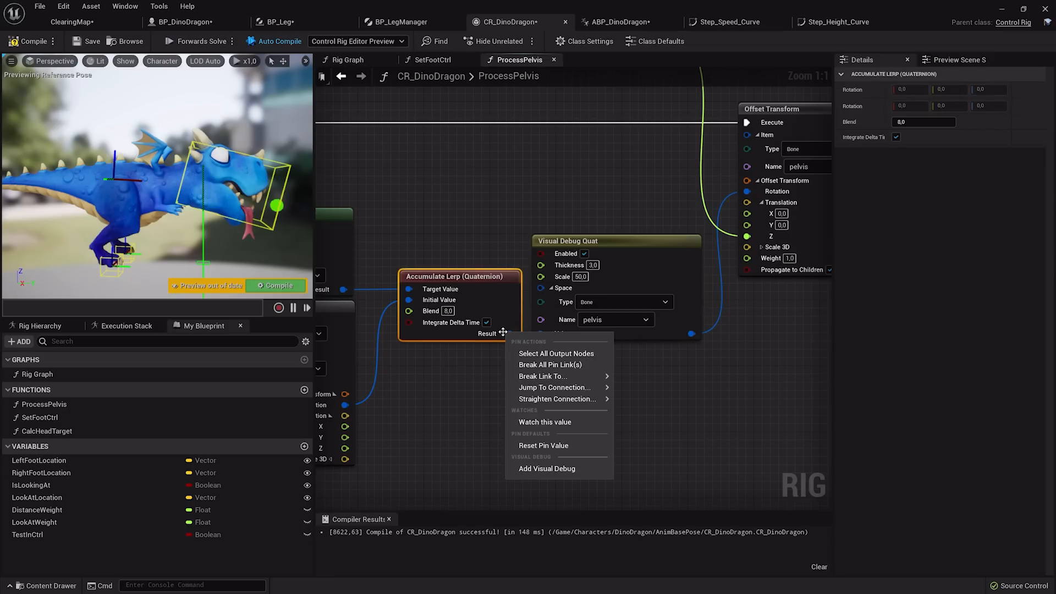
left_click(435, 411)
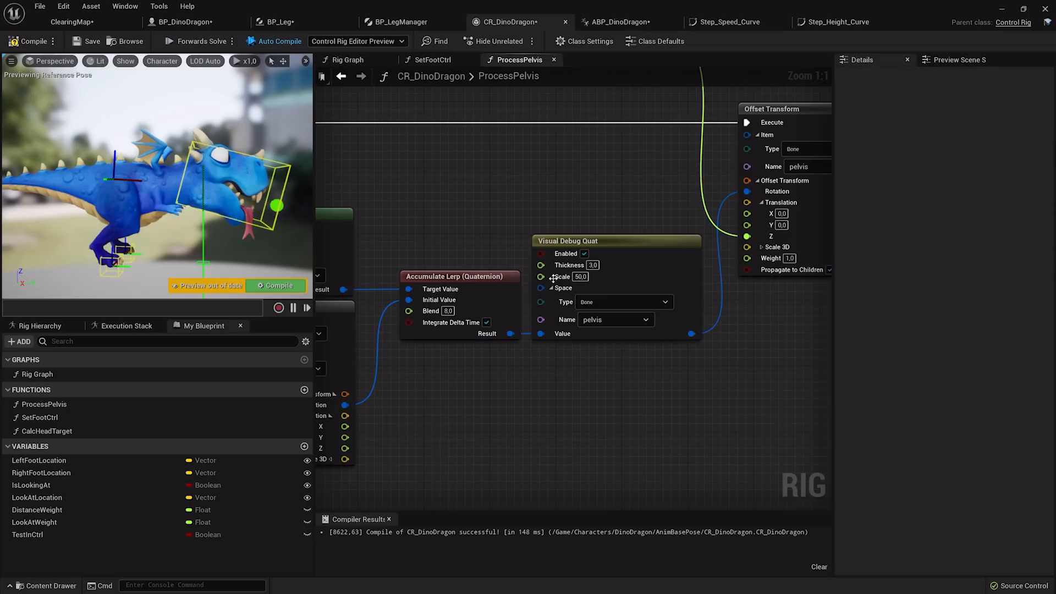
Step: Test the pelvis pitch with From Euler Y values of -30, 30 and -30, and reset Y to 0
right_click_drag(377, 189, 540, 203)
left_click(540, 203)
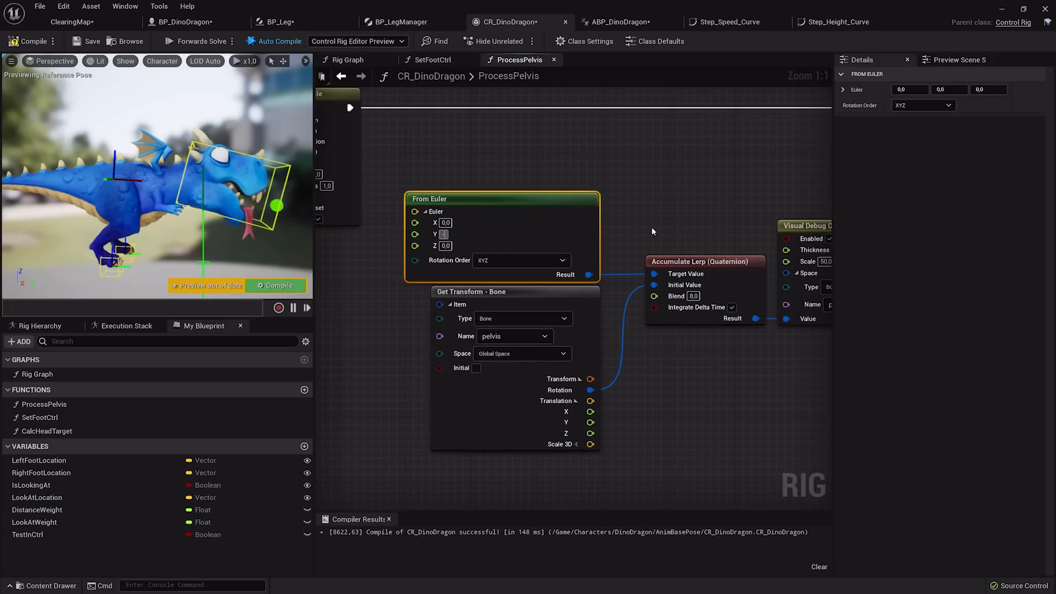
key("Return")
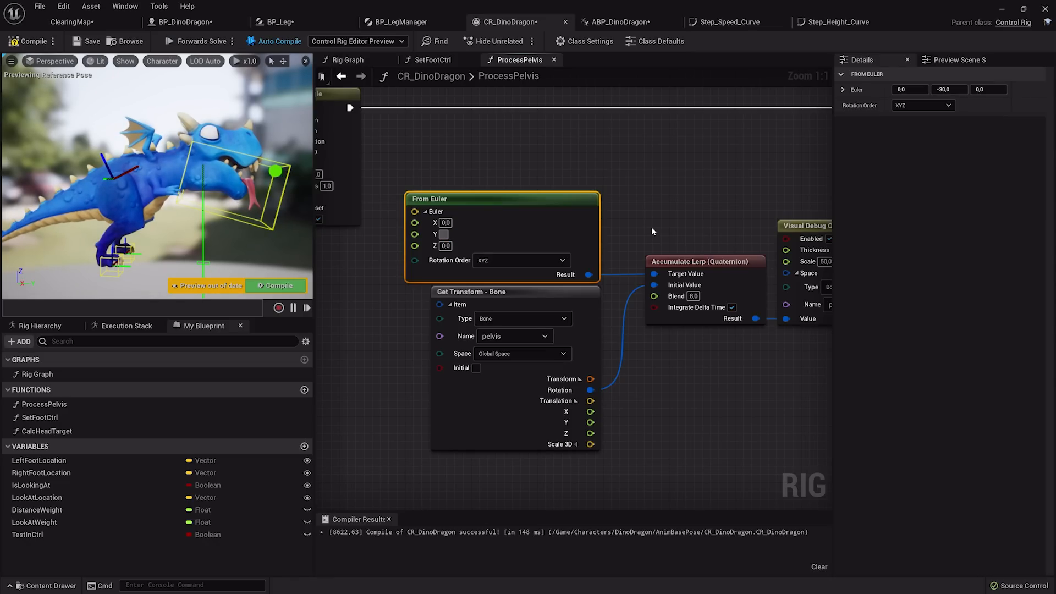
type("30")
key("Return")
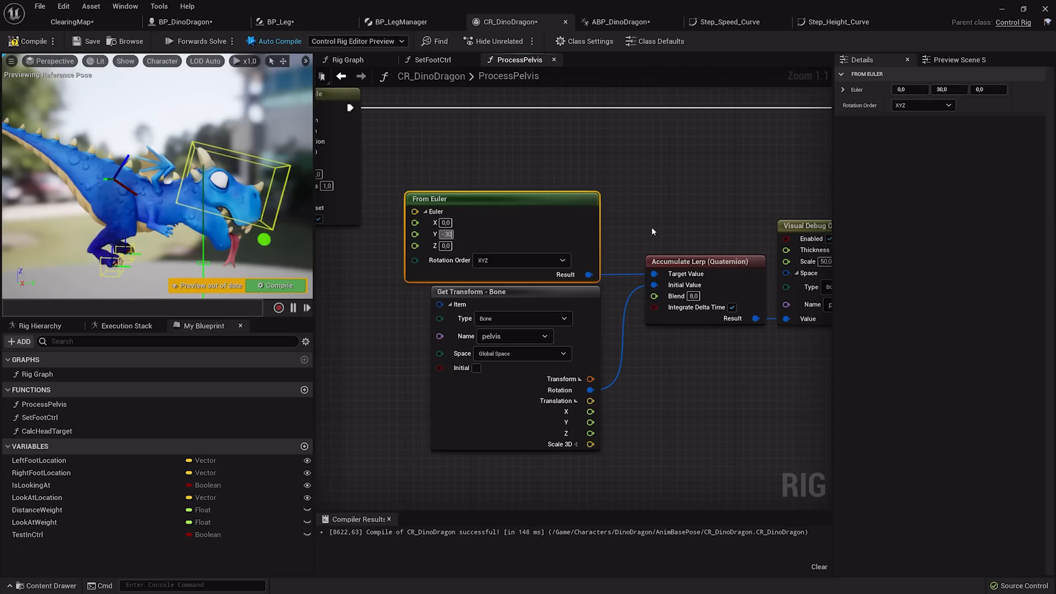
type("-30")
key("Return")
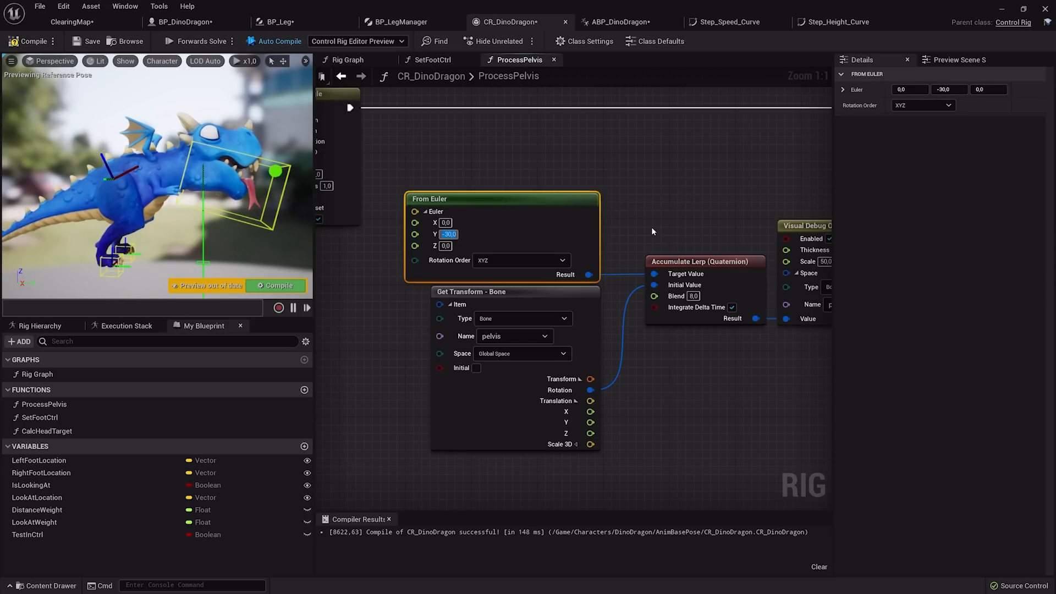
type("0")
key("Return")
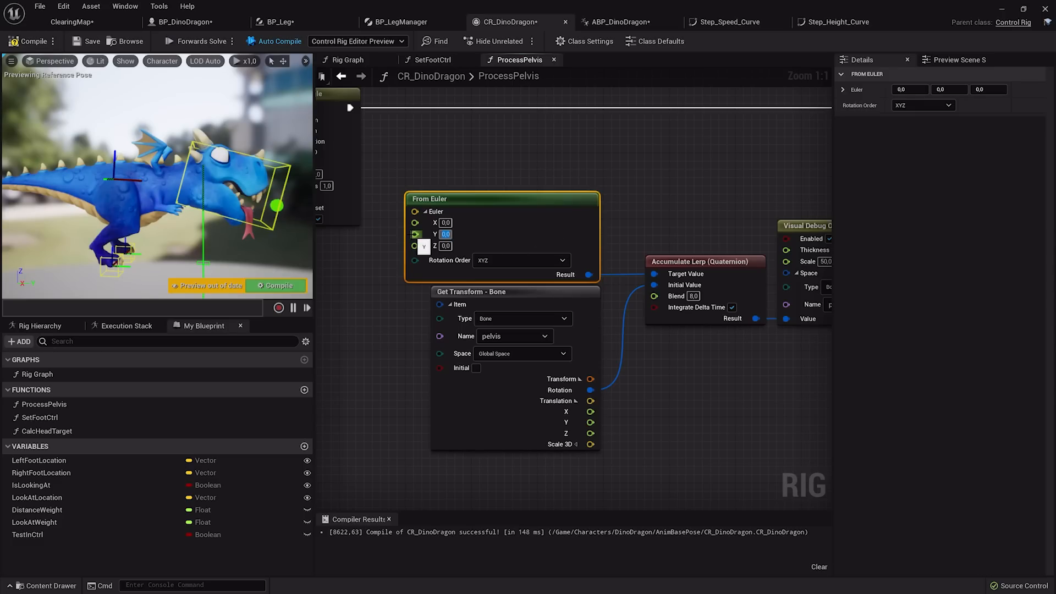
Step: Connect the Remap node's Result to the Y input of From Euler in ProcessPelvis and compile the Control Rig
right_click_drag(365, 308, 550, 253)
scroll(550, 253, "down", 3)
mouse_move(457, 270)
right_mouse_down()
mouse_move(632, 220)
mouse_move(747, 217)
right_mouse_up()
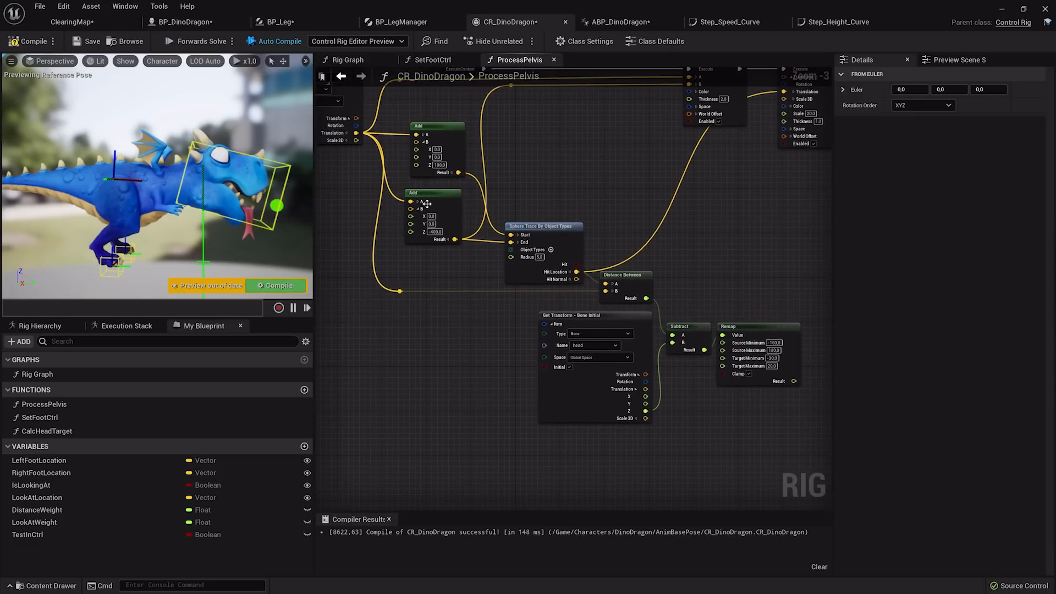
scroll(418, 204, "up", 1)
right_click_drag(360, 213, 492, 329)
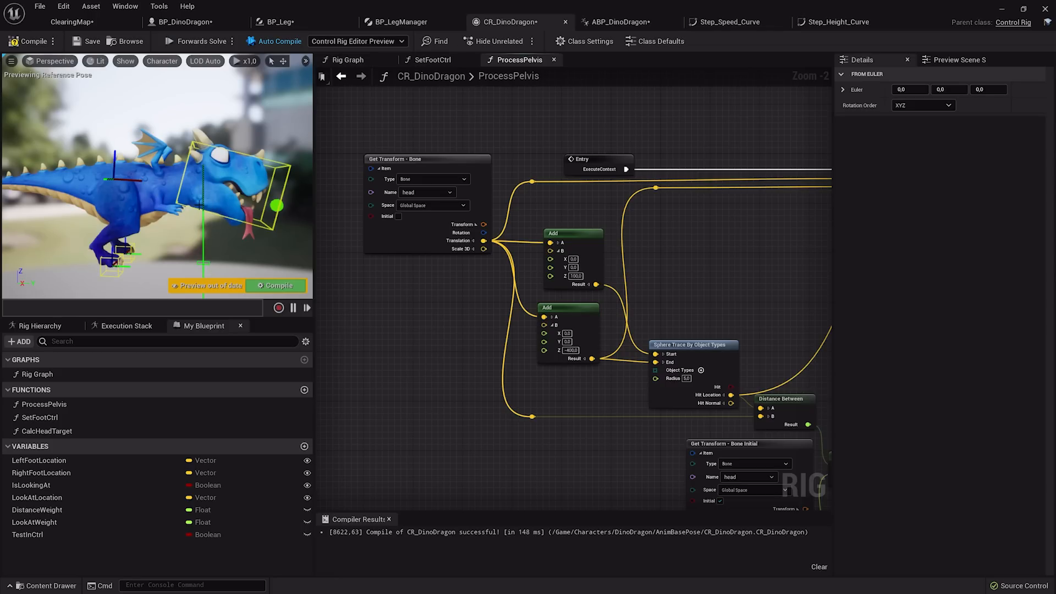
right_click_drag(642, 312, 487, 377)
scroll(632, 312, "up", 2)
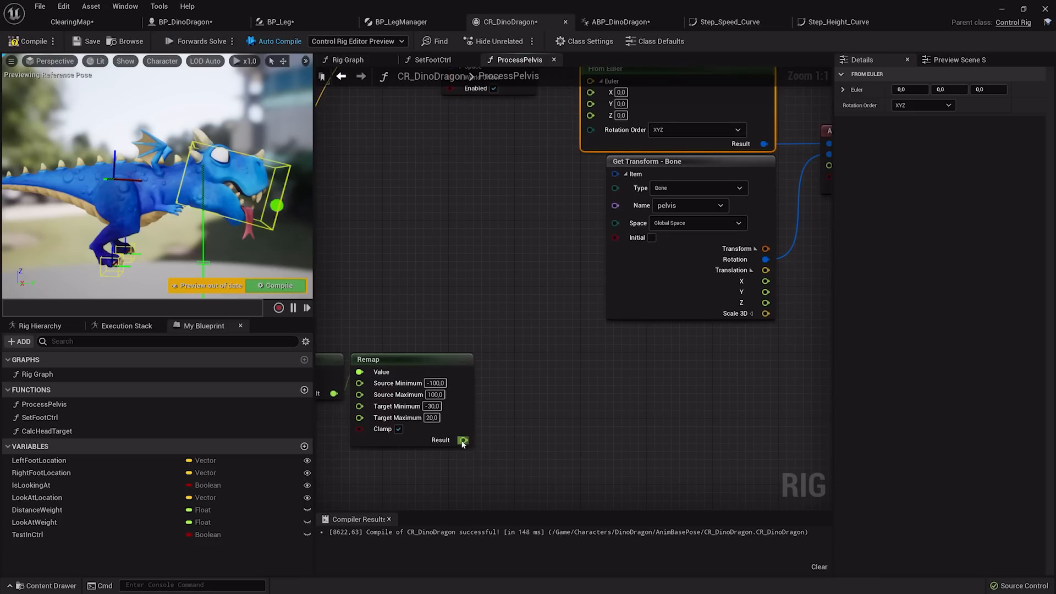
left_click_drag(464, 440, 590, 119)
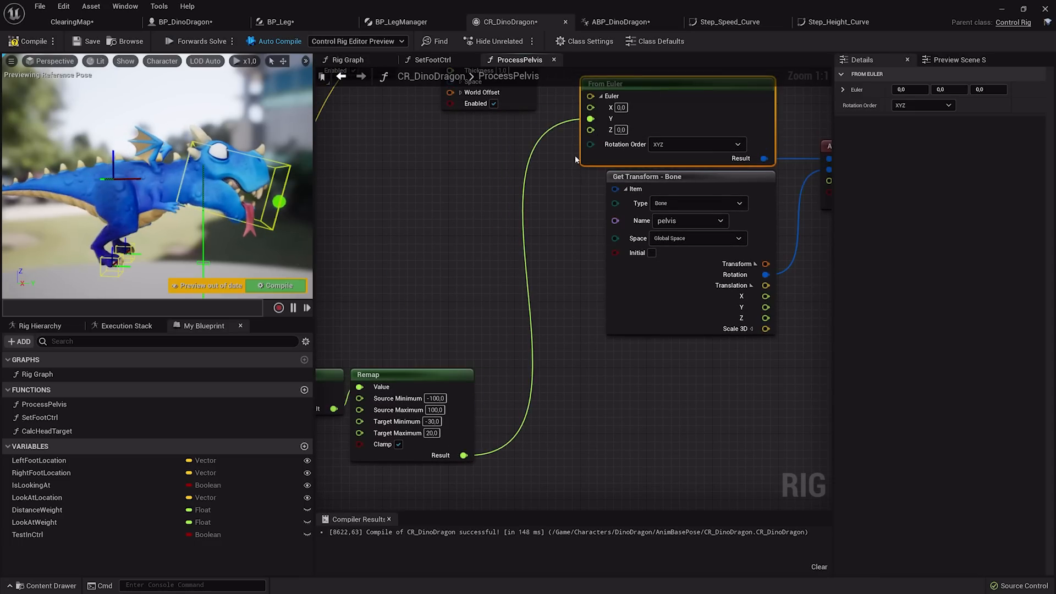
left_click(293, 284)
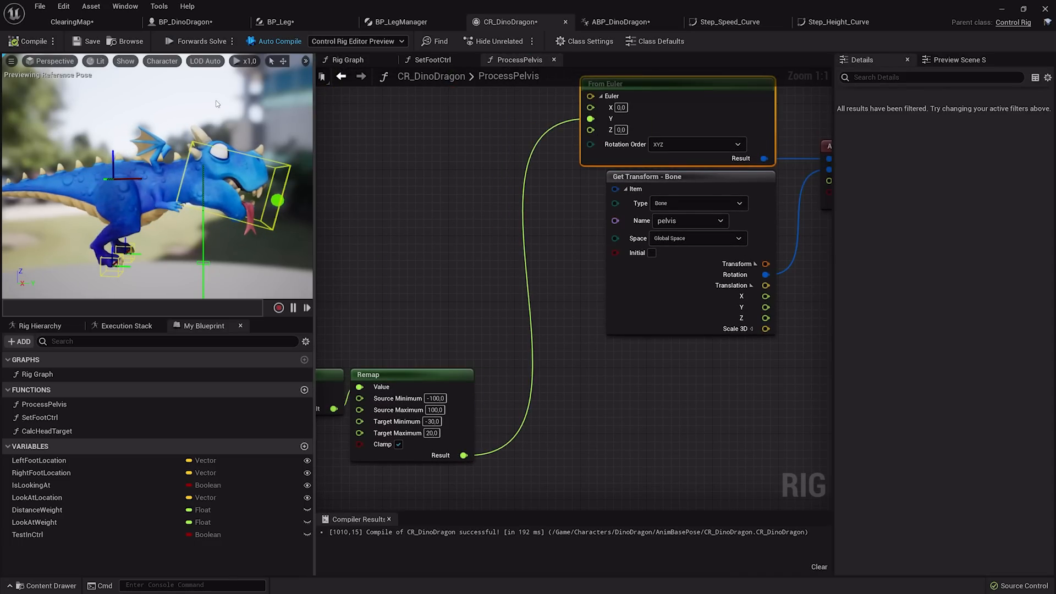
Step: Play ClearingMap, walk the dragon around, and turn on the rig's debug drawing with a console command
left_click(90, 26)
left_click(597, 42)
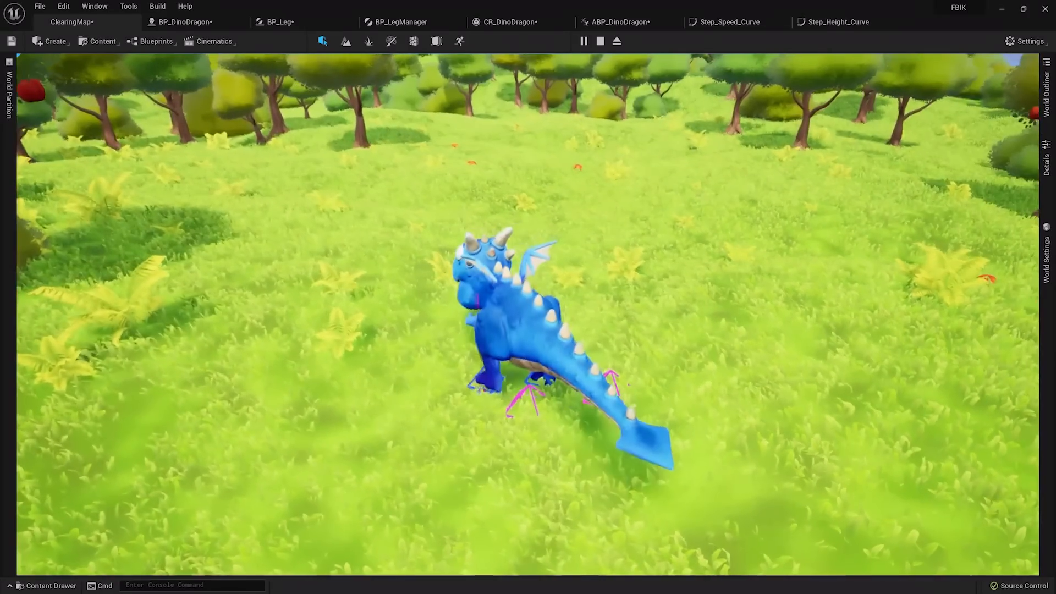
key("shift+F1")
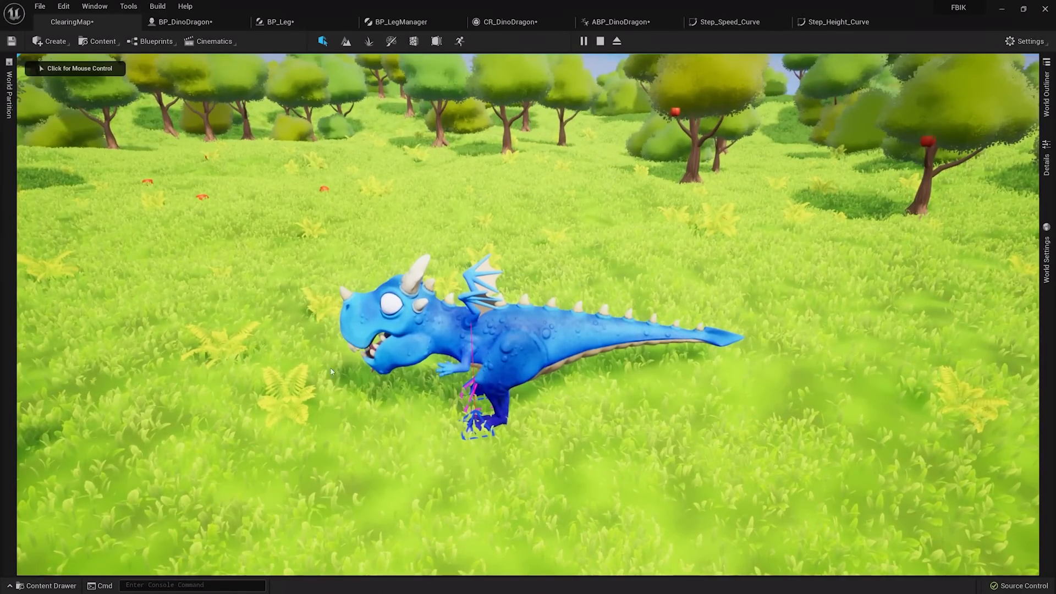
type("a.an")
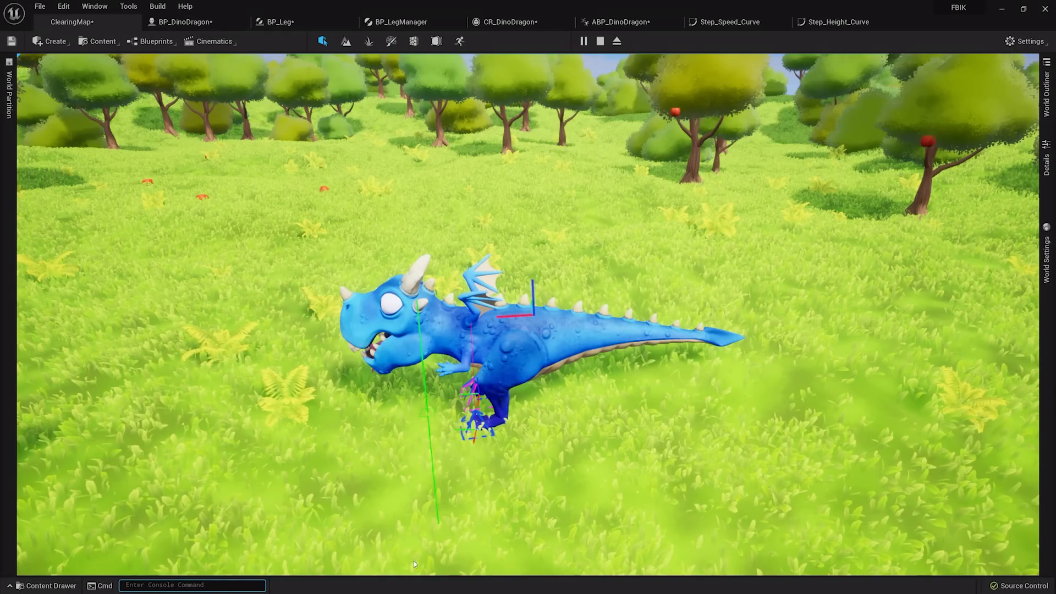
Step: Steer the dragon around the clearing in both directions in the running game and examine its body and leg movement
left_click(528, 314)
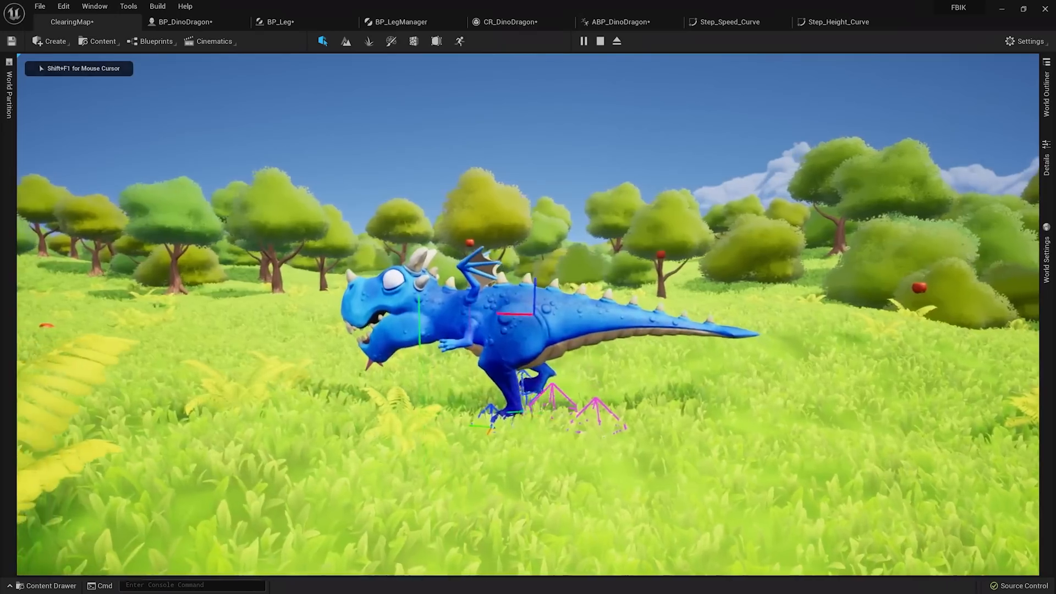
key("a")
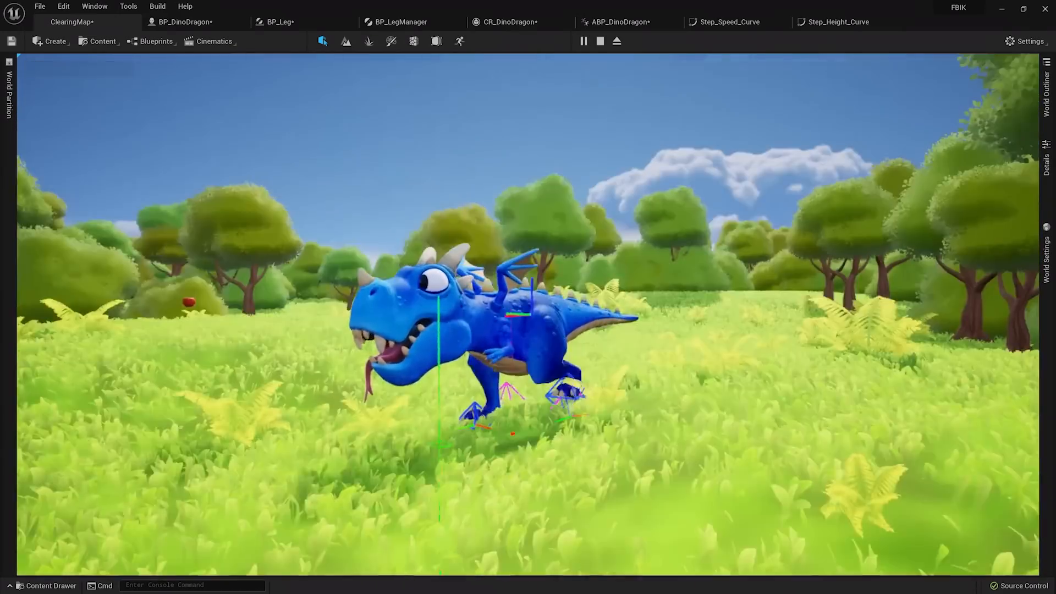
key("a")
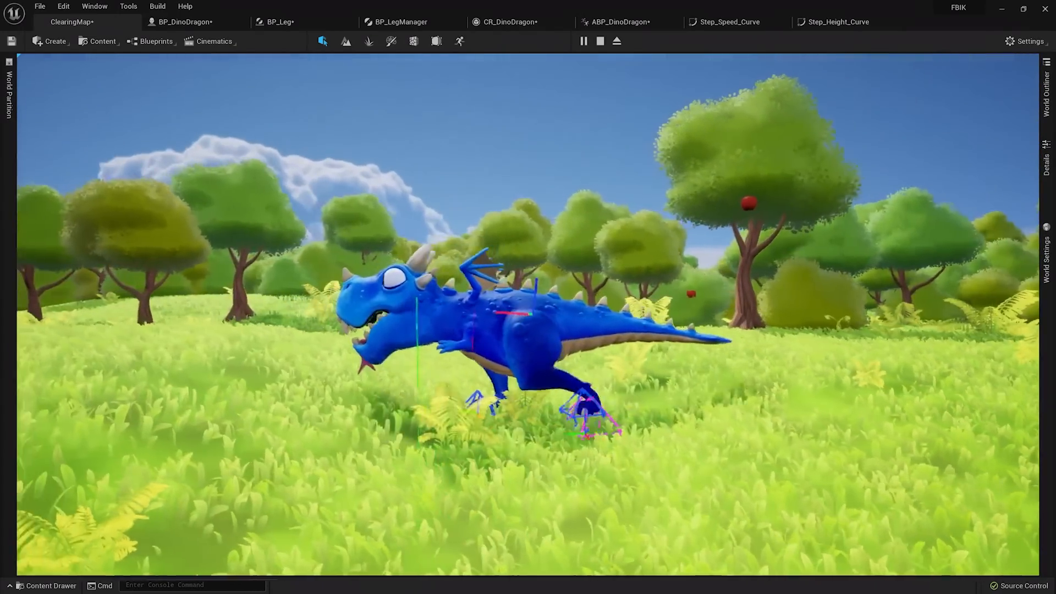
key("a")
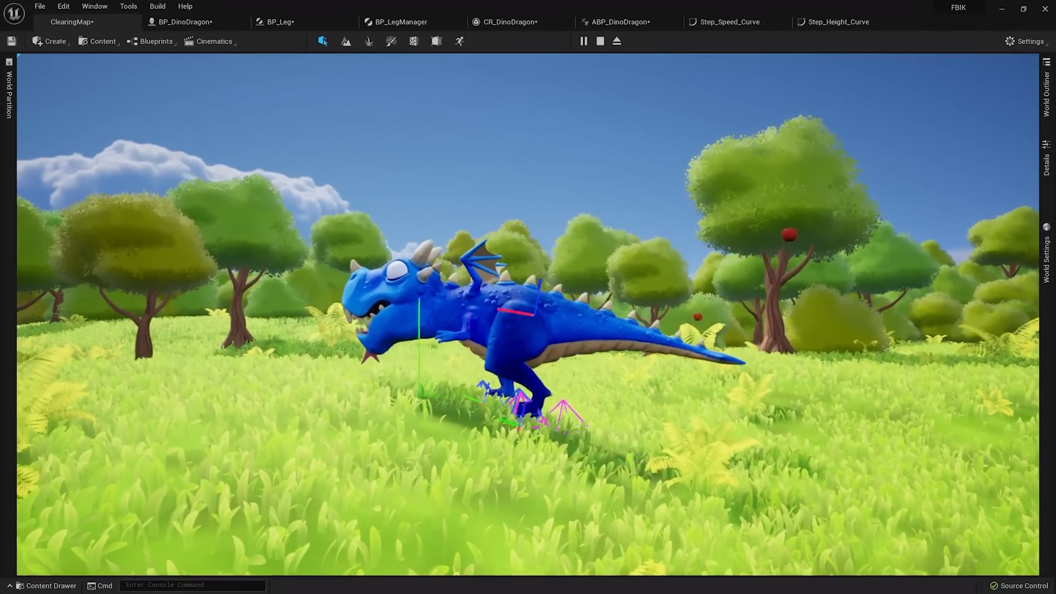
key("a")
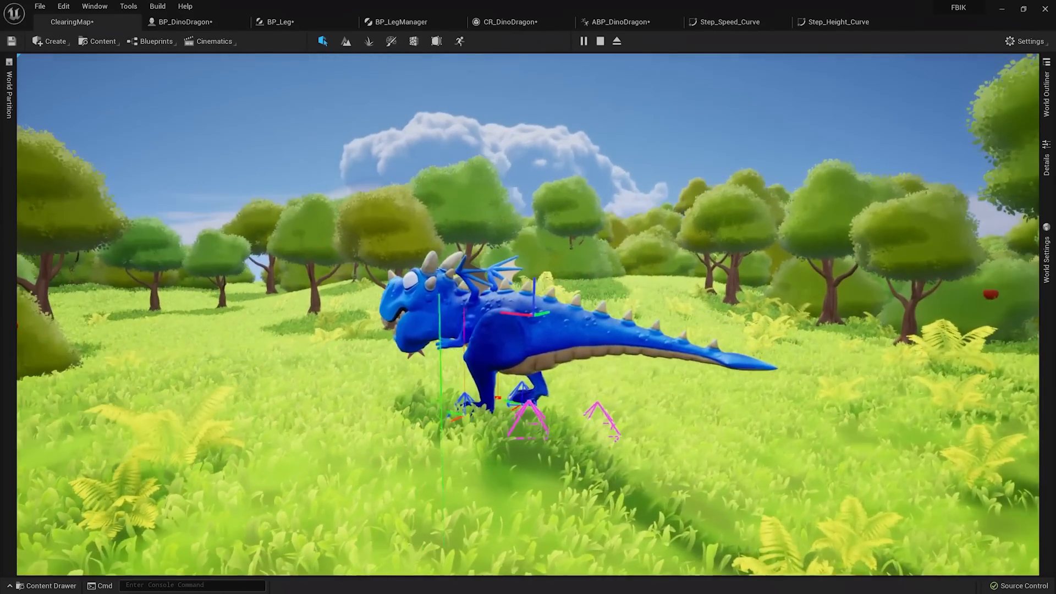
key("d")
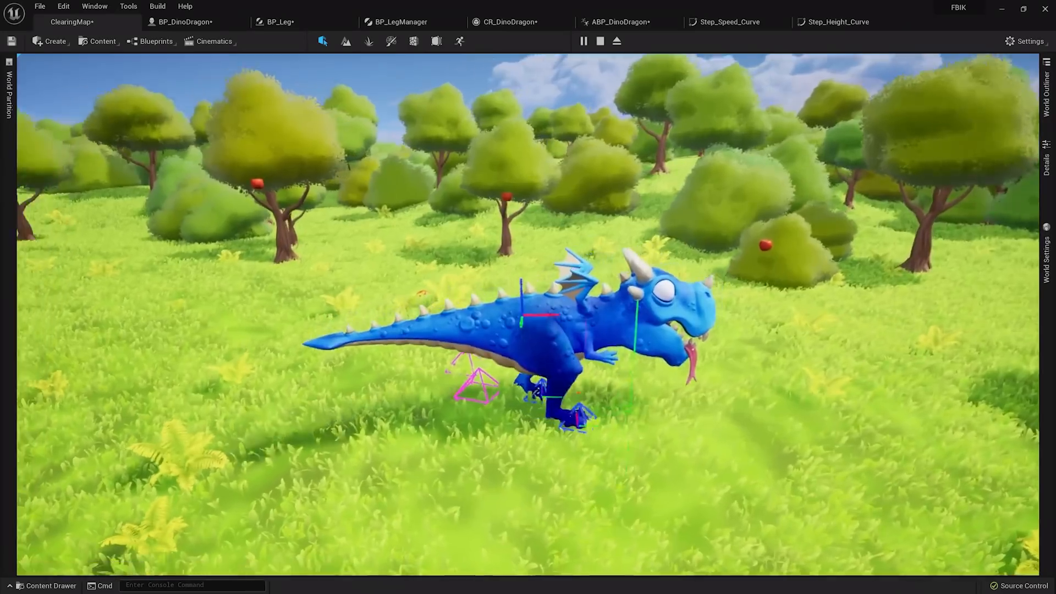
key("d")
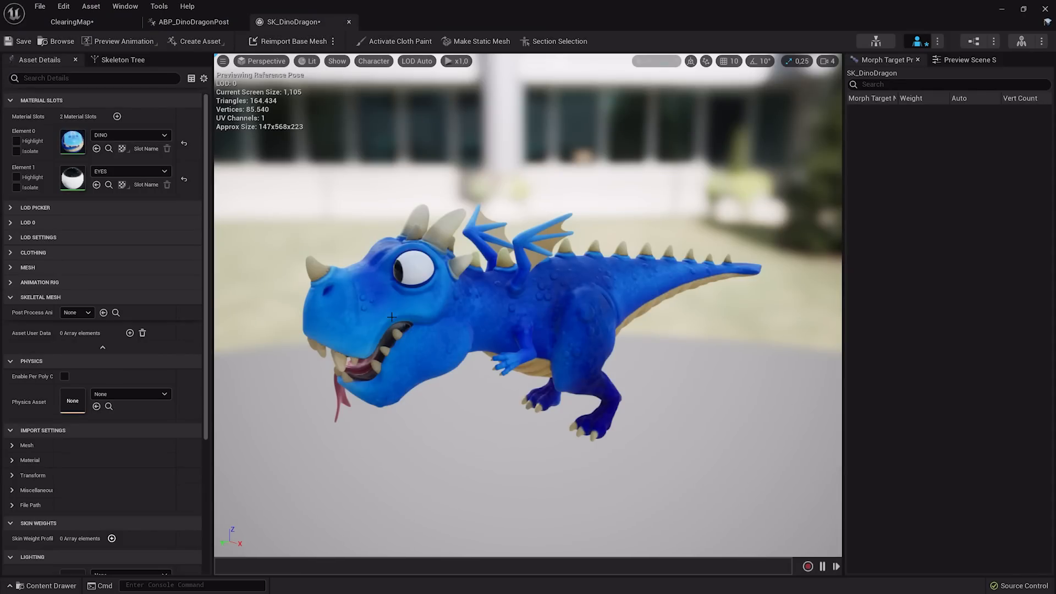
Step: Assign ABP_DinoDragonPost as the skeletal mesh's post process animation blueprint and enable it in the preview
left_click(85, 313)
left_click(127, 435)
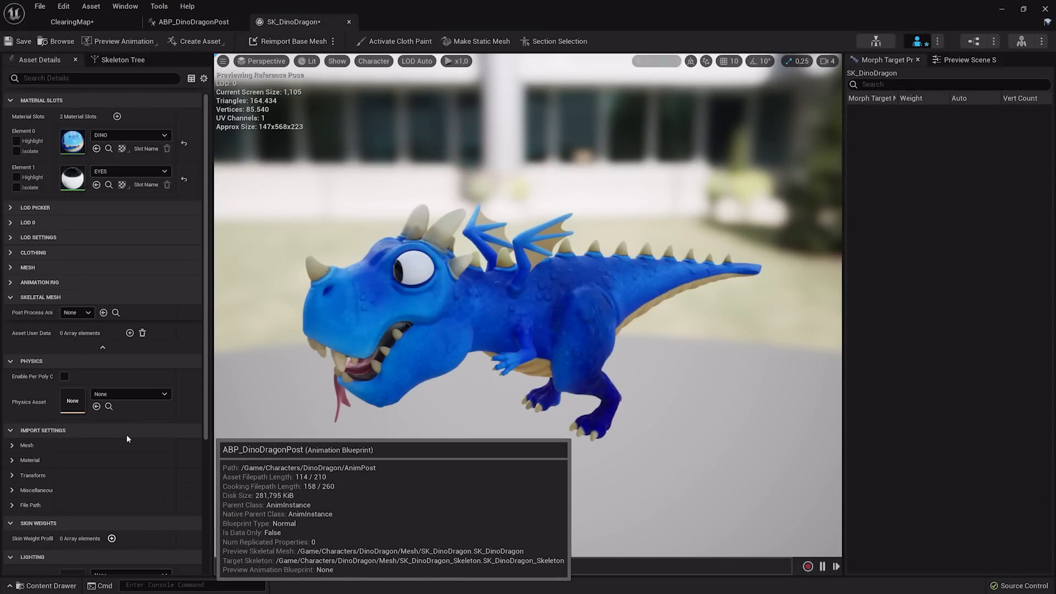
left_click_drag(472, 319, 440, 320)
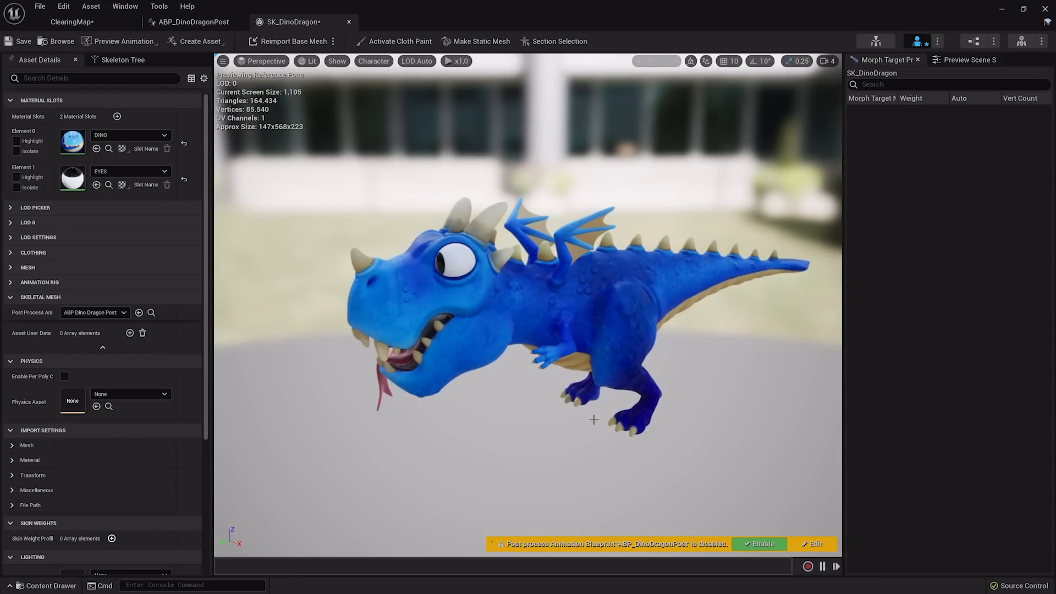
left_click(760, 542)
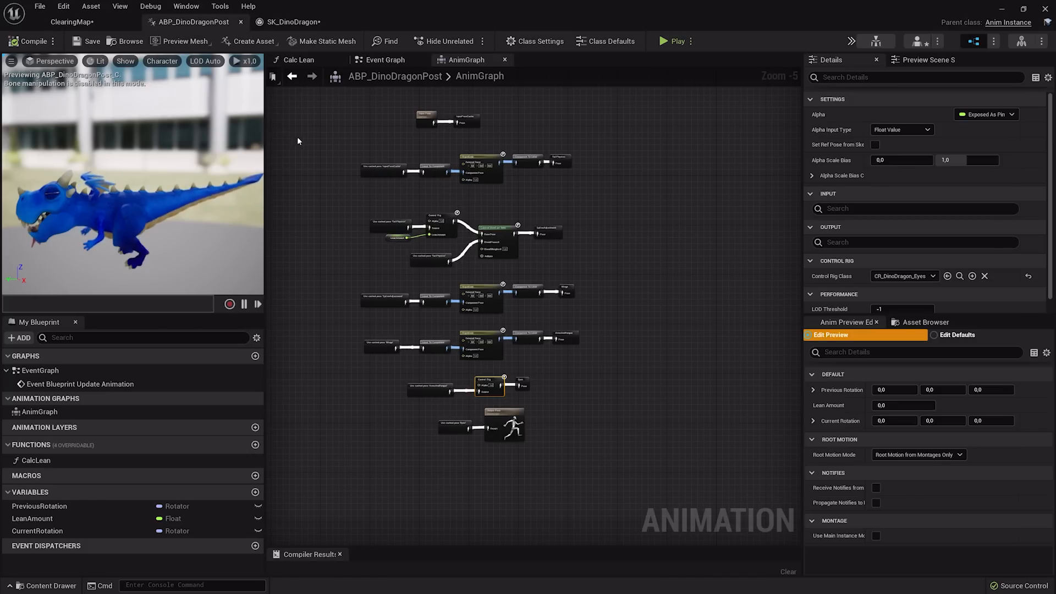
Step: Examine the start of ABP_DinoDragonPost's AnimGraph, where the Input Pose is stored in InputPoseCache
scroll(419, 120, "up", 4)
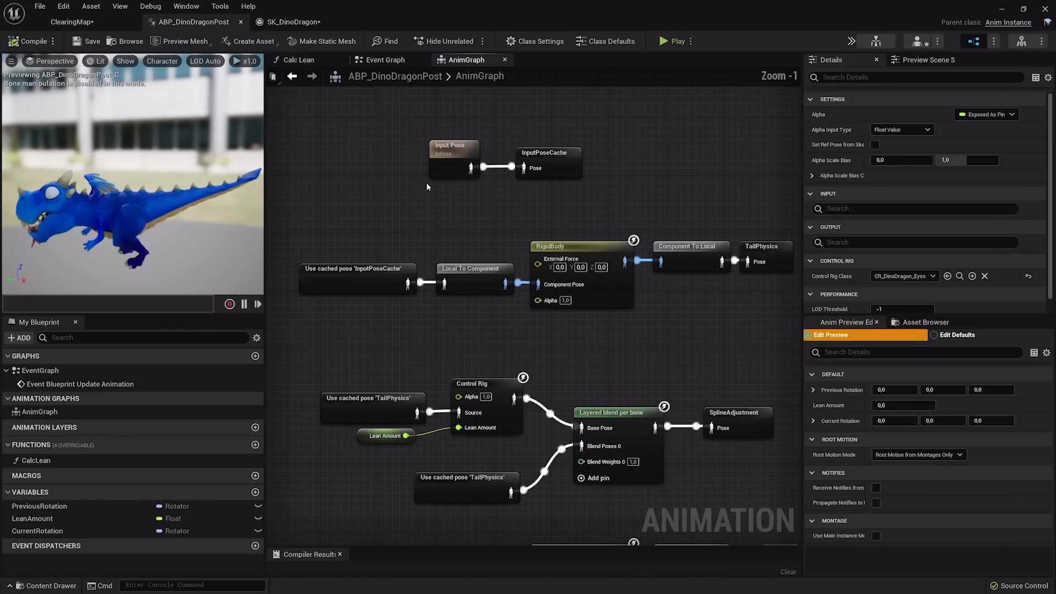
scroll(567, 259, "down", 3)
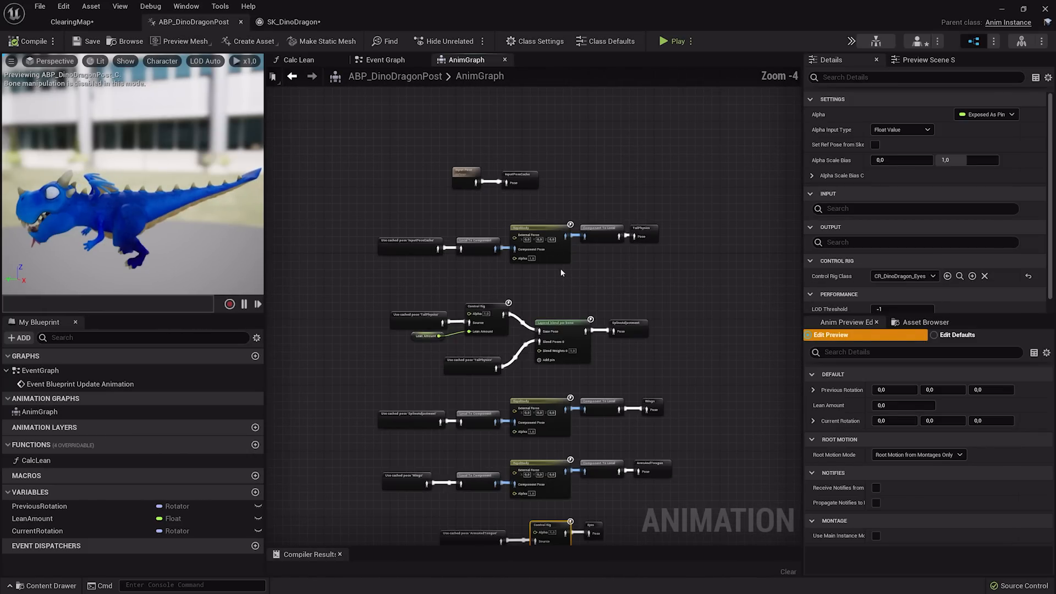
right_click_drag(560, 268, 558, 338)
scroll(502, 244, "up", 3)
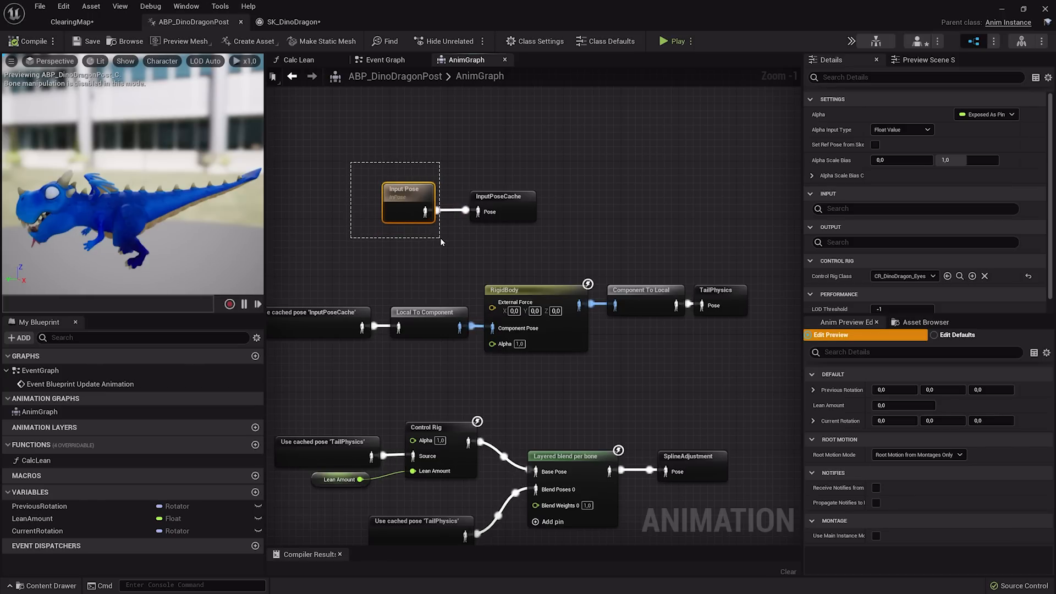
left_click_drag(440, 238, 441, 237)
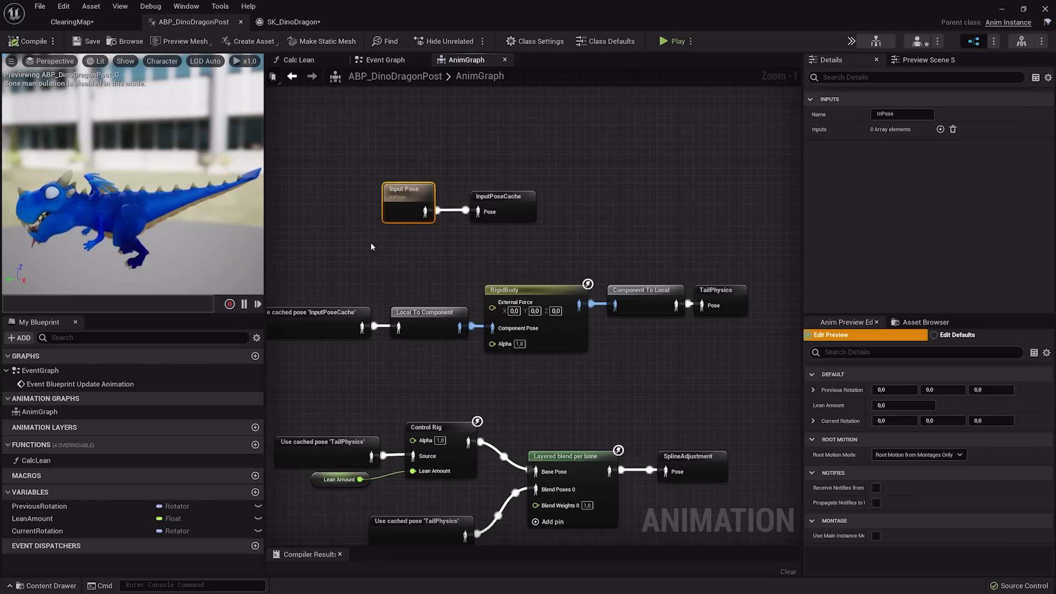
right_click_drag(458, 255, 444, 230)
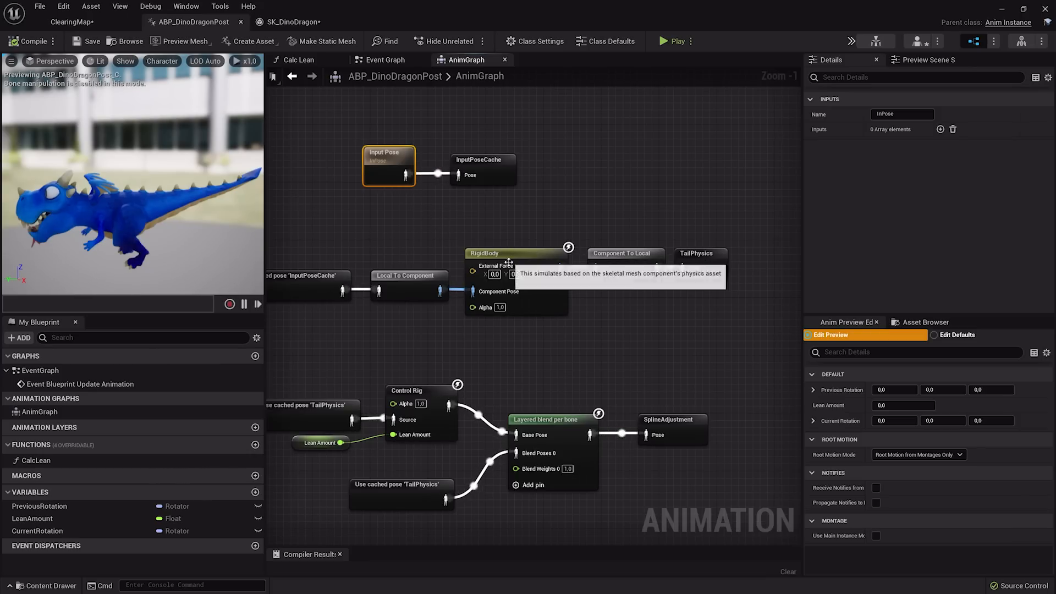
right_click_drag(364, 259, 391, 254)
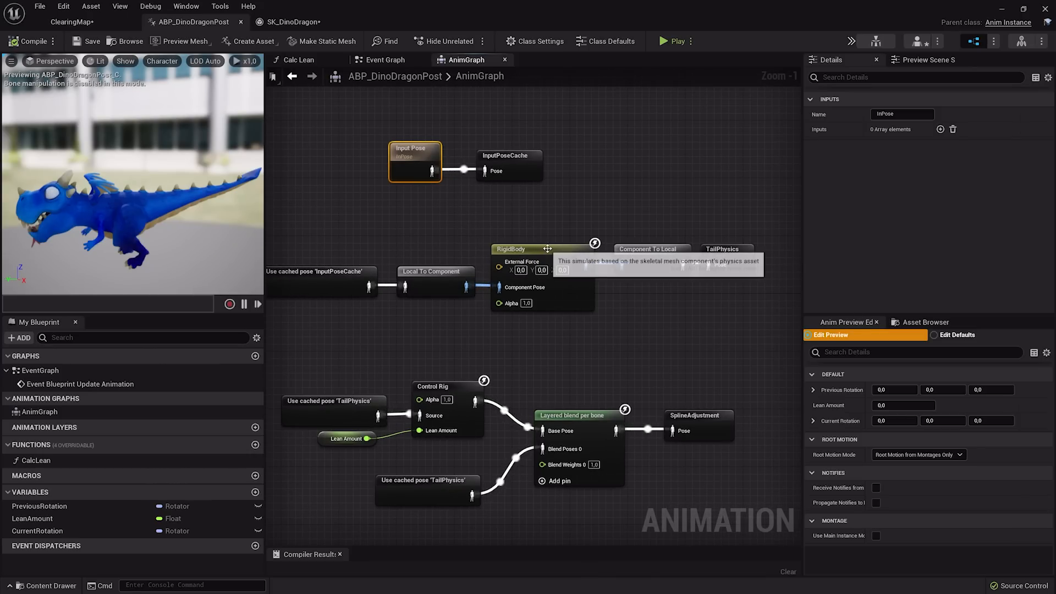
Step: Inspect the settings of the RigidBody node that feeds the TailPhysics cached pose
left_click(528, 251)
right_click_drag(613, 241, 571, 234)
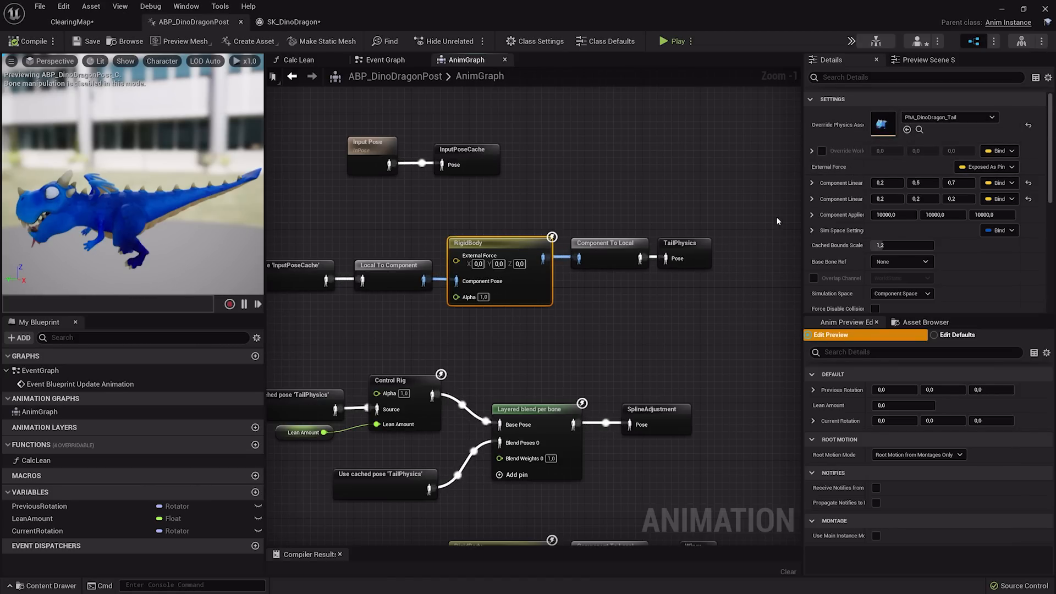
right_click_drag(517, 366, 616, 201)
left_click(561, 176)
left_click(711, 125)
Step: Inspect the tail Control Rig node with its Lean Amount input and the branch filters of the Layered blend per bone node
left_click(416, 249)
right_click_drag(498, 226, 450, 241)
left_click(452, 241)
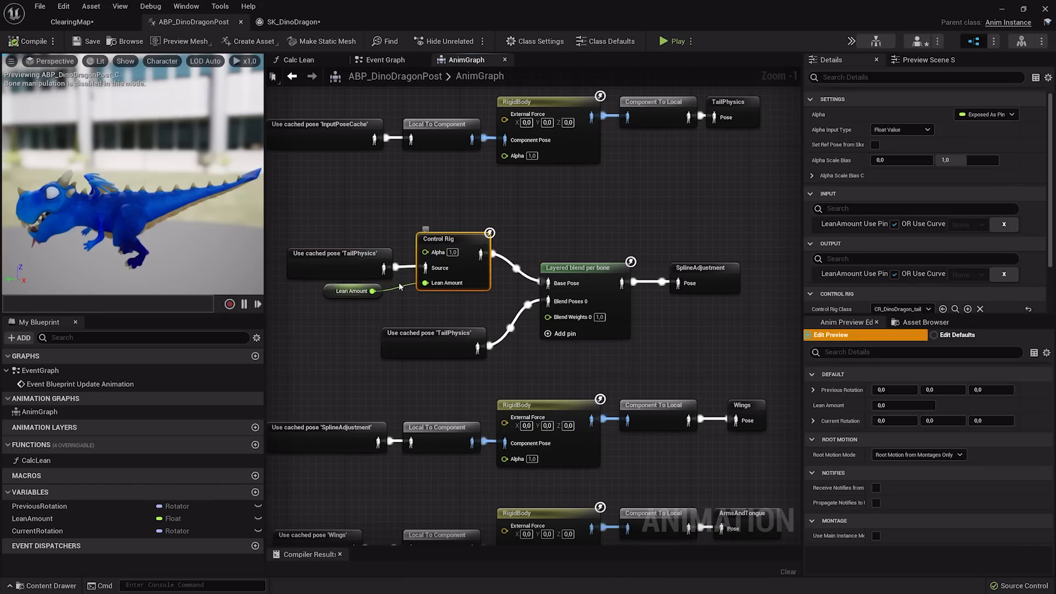
mouse_move(156, 160)
left_mouse_down("alt")
mouse_move(123, 190)
mouse_move(157, 160)
left_mouse_up("alt")
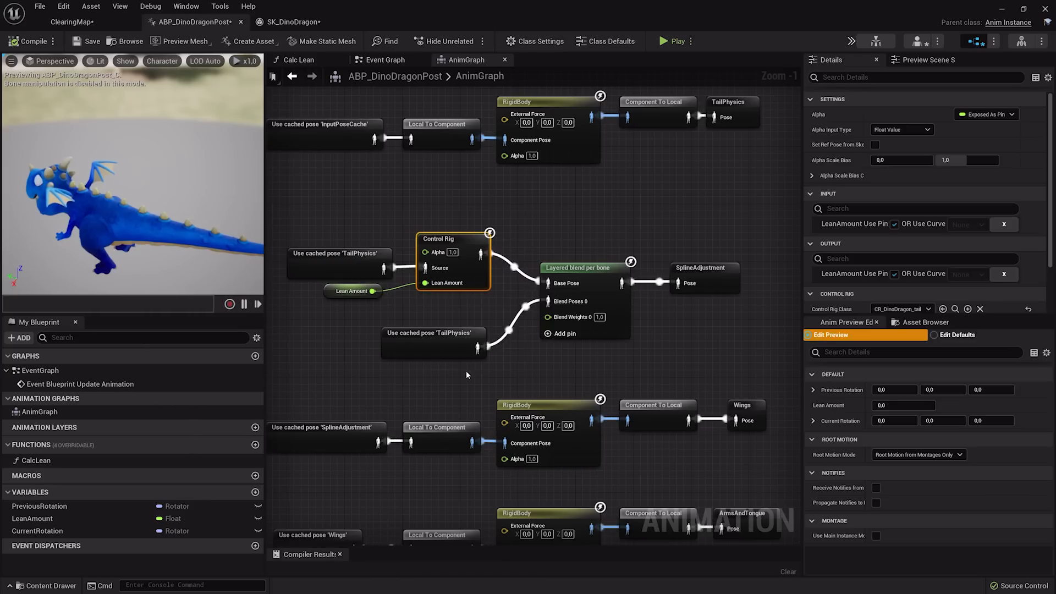
right_click_drag(550, 363, 534, 333)
left_click(441, 312)
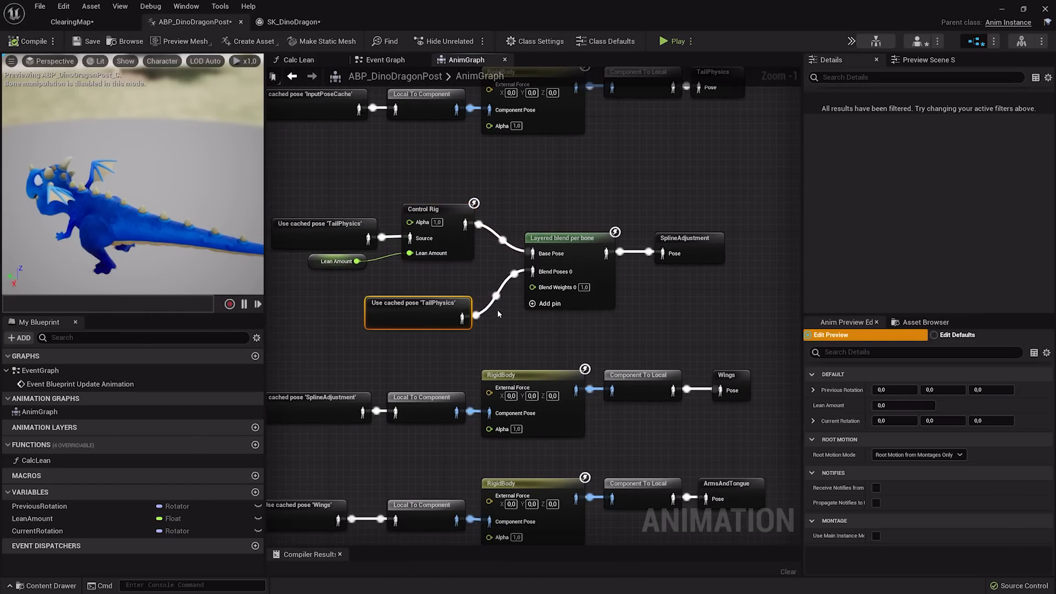
left_click(579, 245)
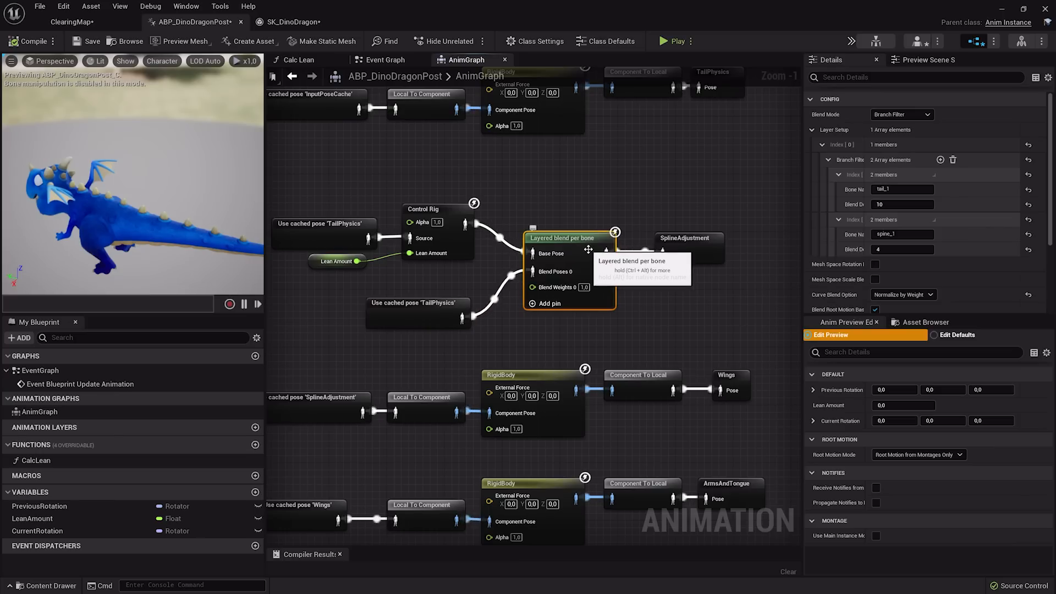
scroll(972, 217, "down", 2)
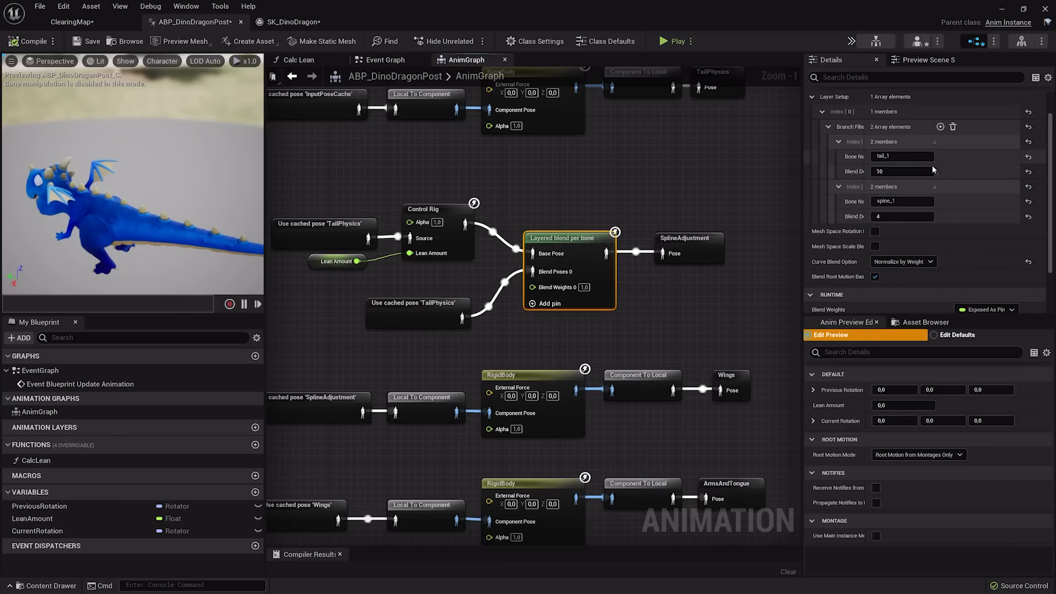
Step: Inspect the RigidBody nodes for Wings and ArmsAndTongue and the Control Rig node for Eyes
right_click_drag(628, 345, 633, 198)
left_click(542, 234)
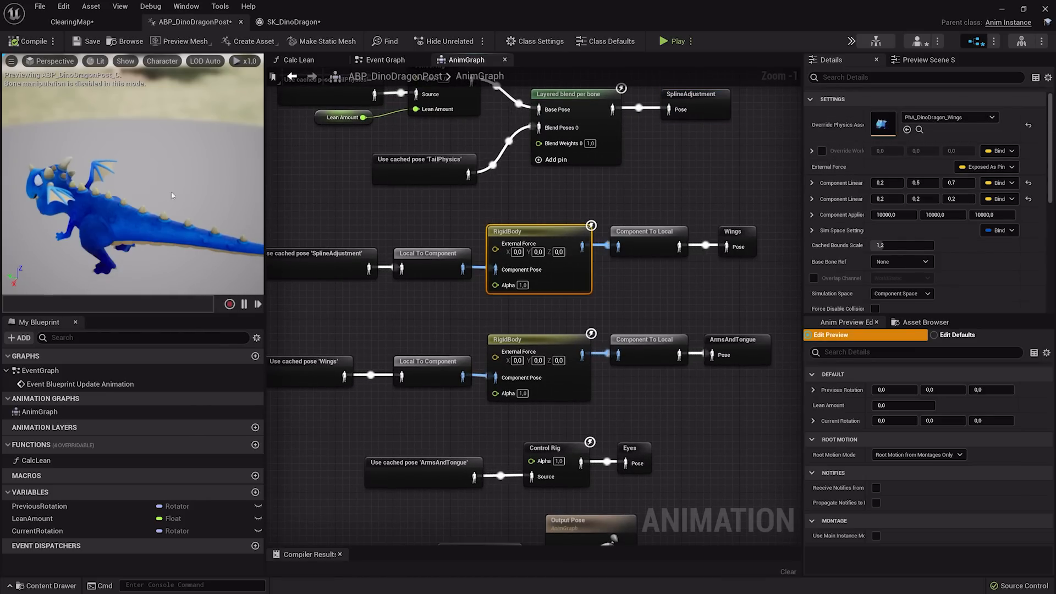
right_click_drag(600, 305, 613, 202)
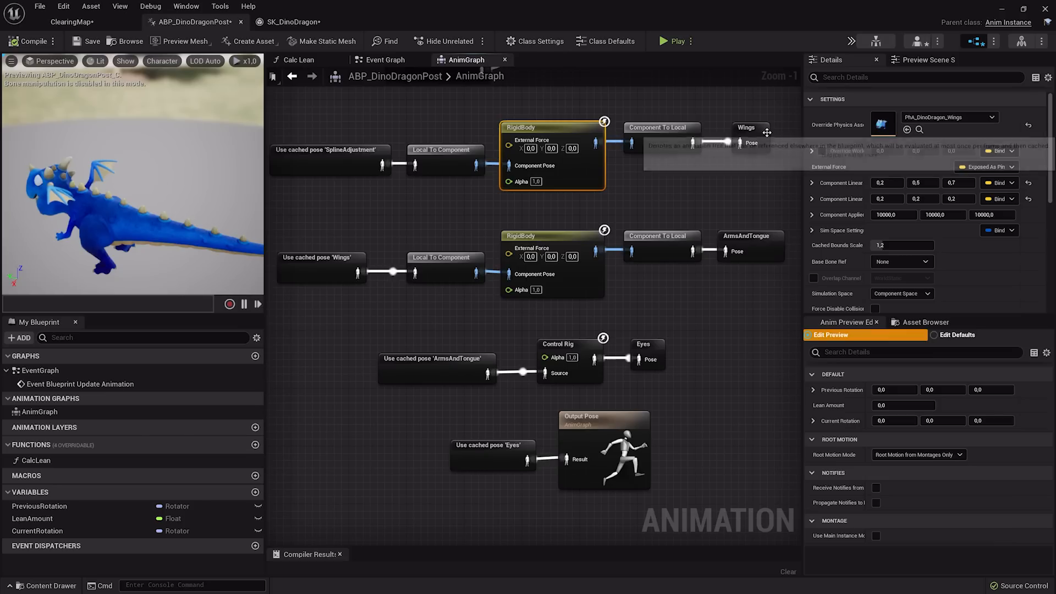
left_click(550, 238)
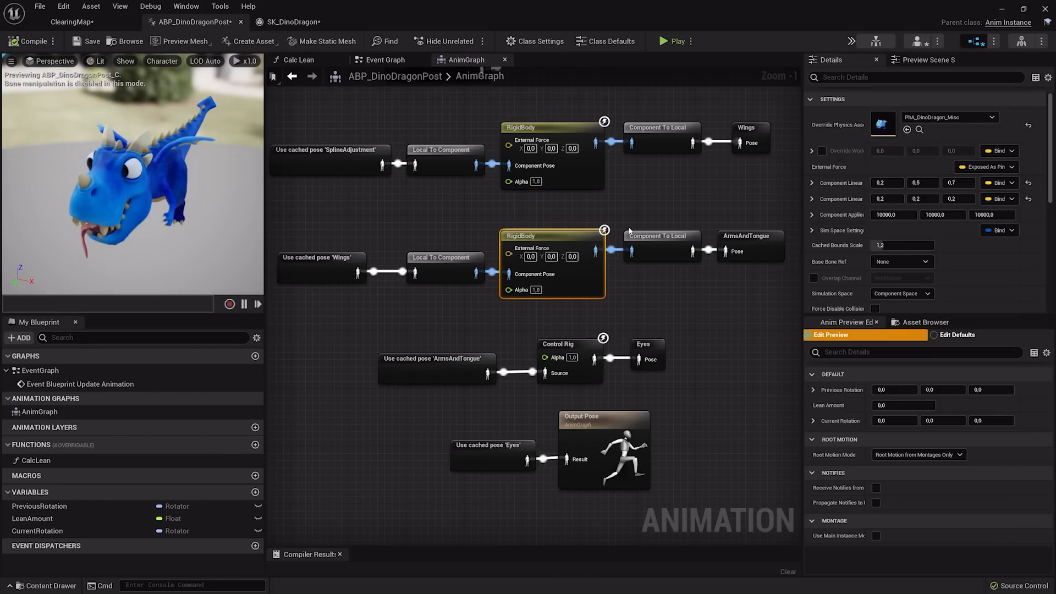
right_click_drag(694, 226, 664, 178)
scroll(565, 257, "up", 1)
left_click(542, 304)
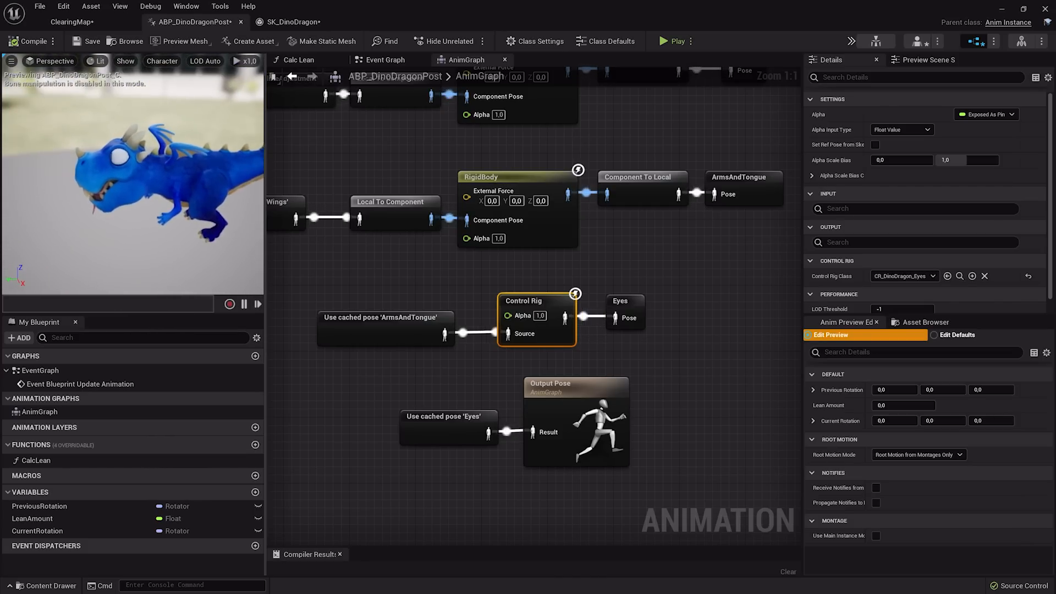
Step: Review the whole chain of cached poses in the AnimGraph, from tail physics to the Output Pose, including the Wings RigidBody node
scroll(556, 281, "down", 1)
scroll(556, 279, "down", 3)
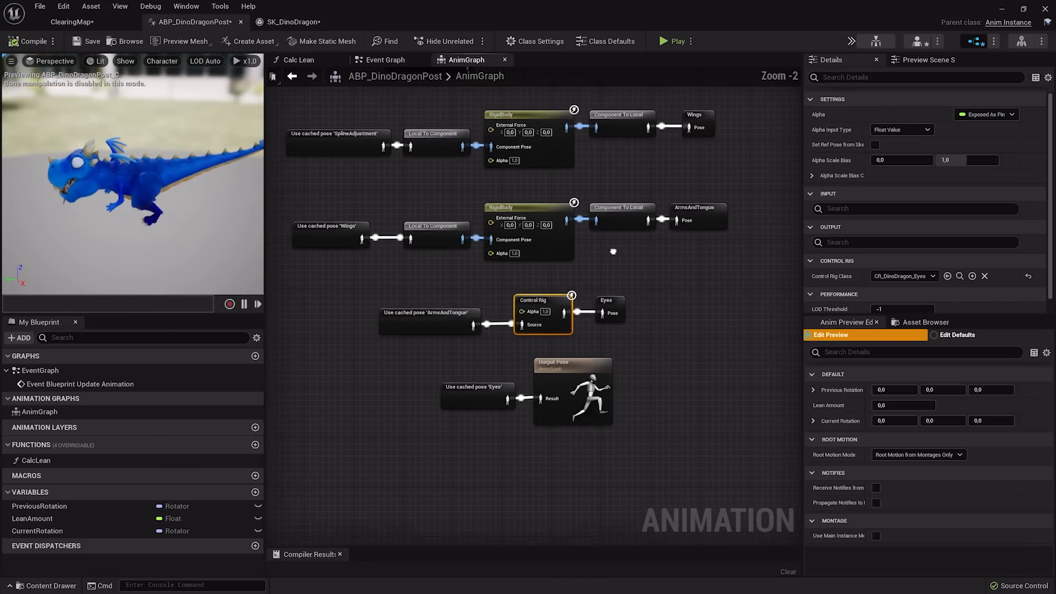
right_click_drag(591, 219, 591, 235)
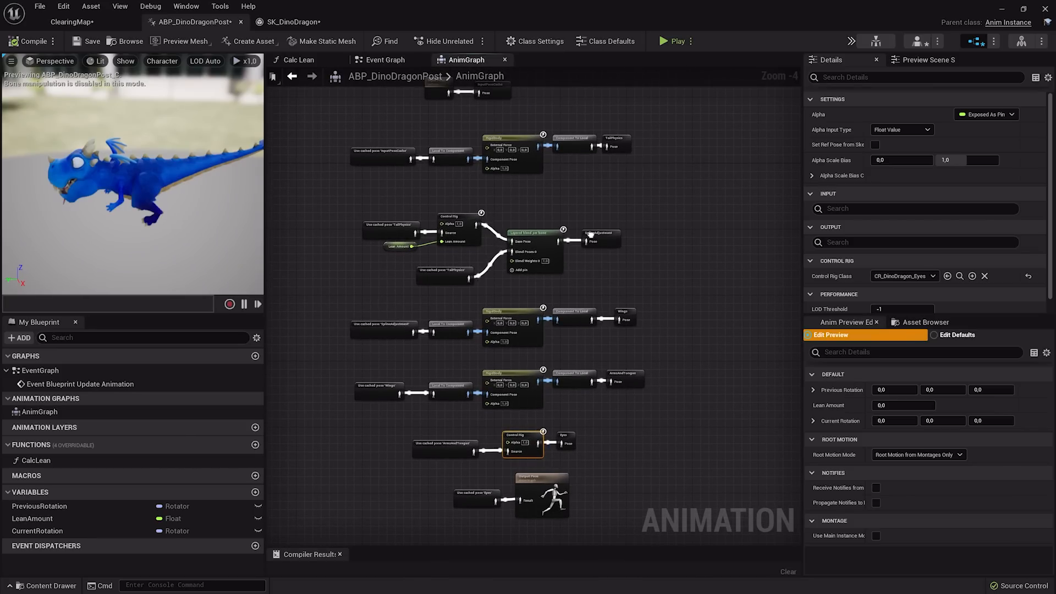
scroll(555, 189, "up", 2)
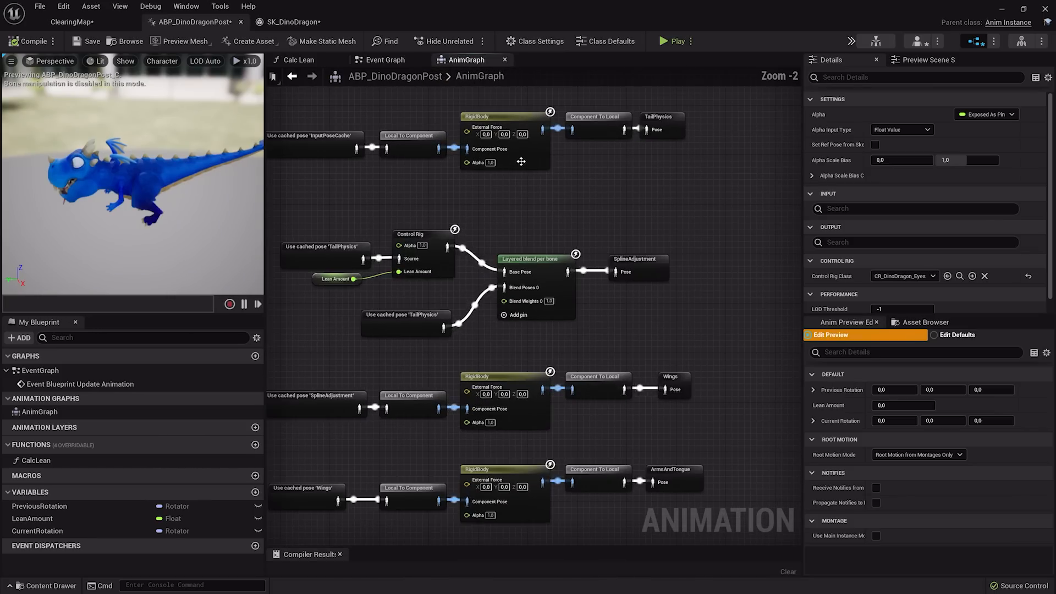
right_click_drag(554, 426, 588, 200)
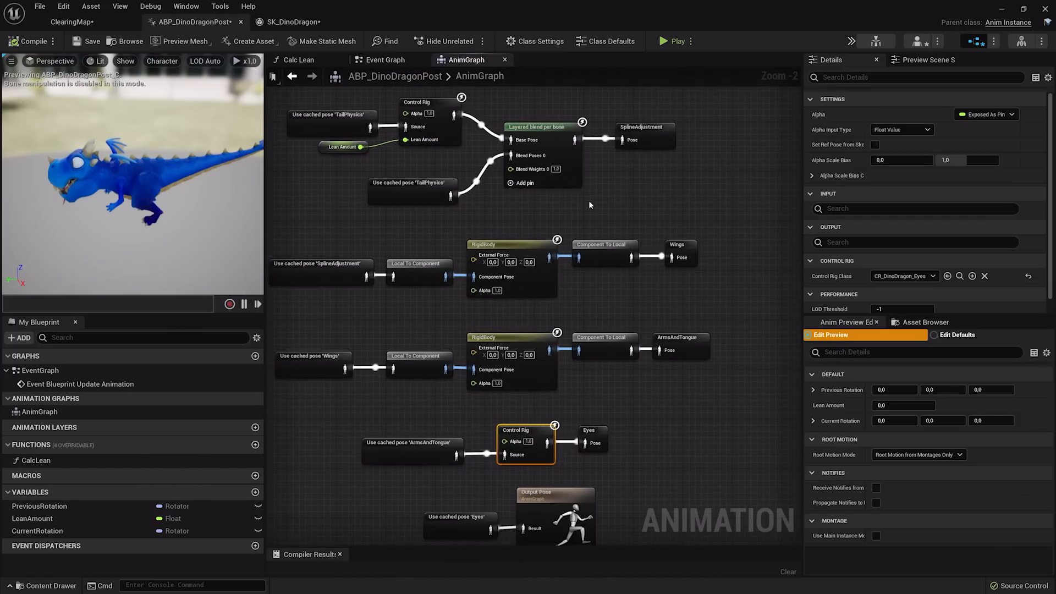
scroll(589, 201, "down", 1)
left_click(530, 239)
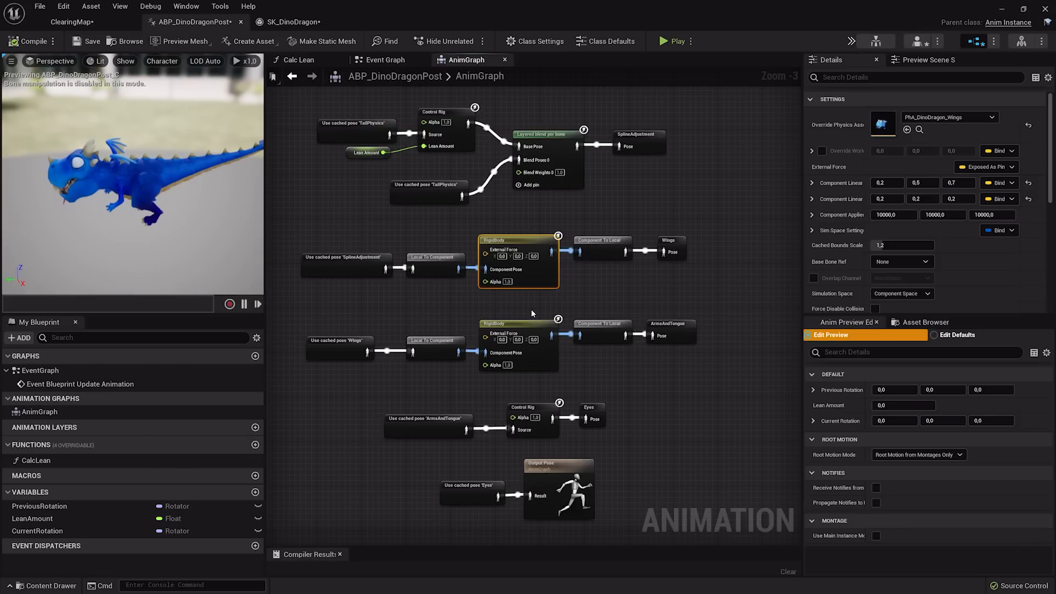
right_click_drag(530, 309, 471, 281)
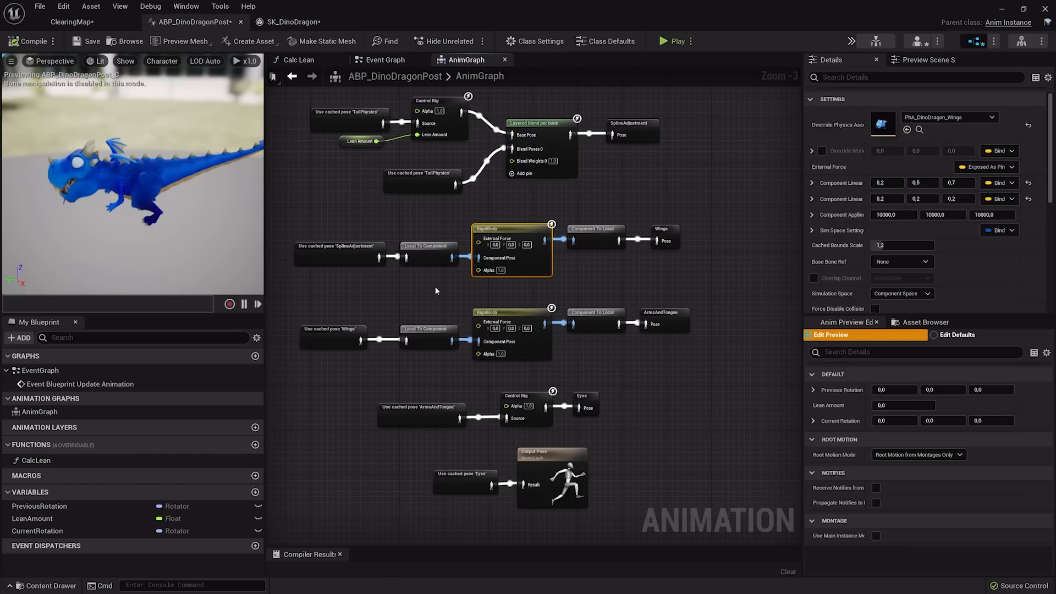
right_click_drag(445, 279, 458, 251)
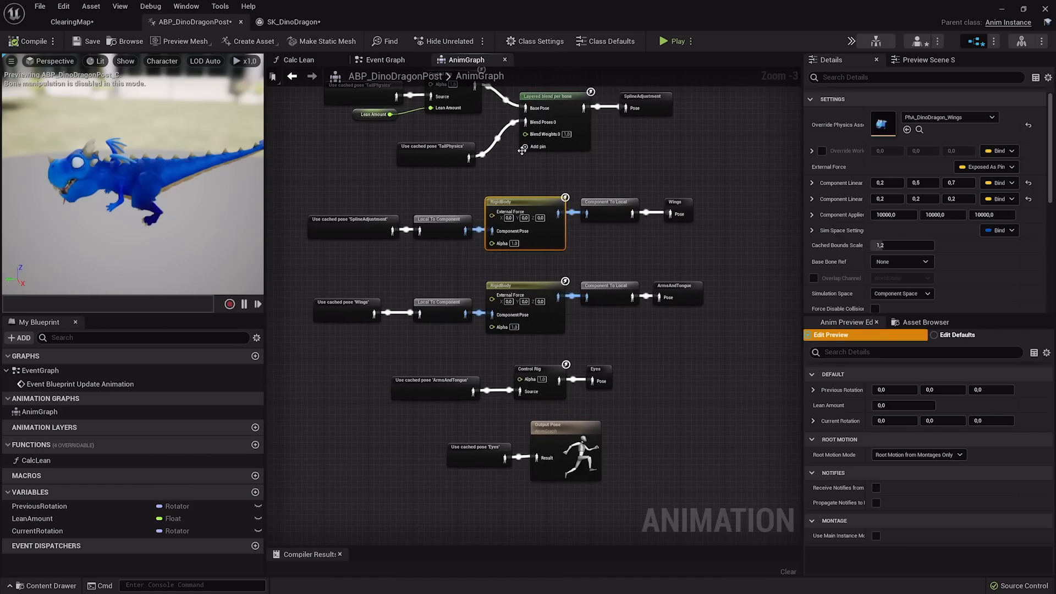
right_click_drag(525, 156, 477, 347)
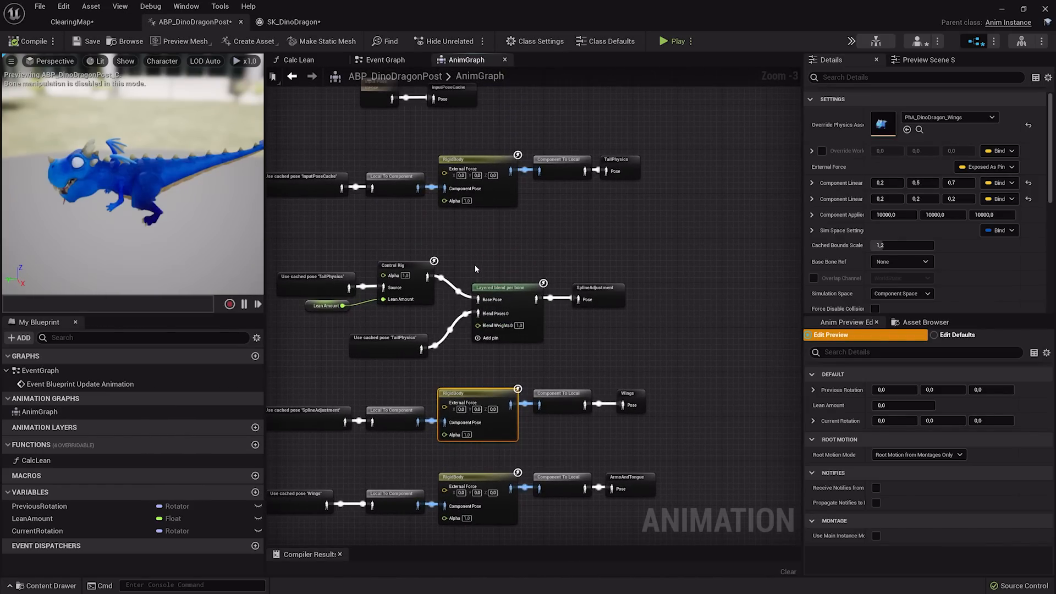
Step: Open the SK_DinoDragon skeletal mesh and examine the dragon model with its assigned post process animation blueprint
left_click(297, 22)
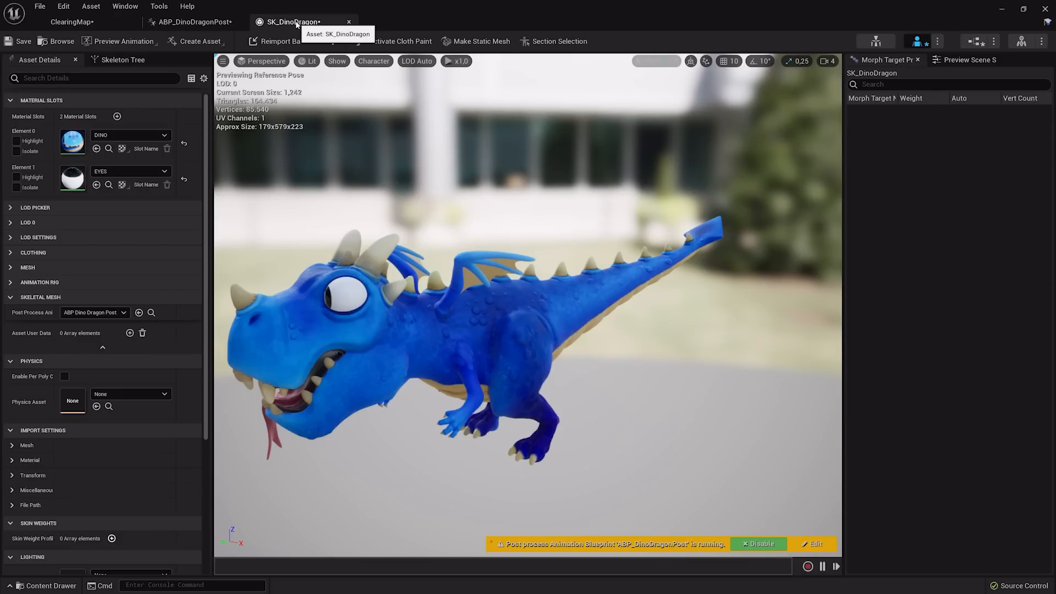
right_click_drag(634, 355, 605, 365)
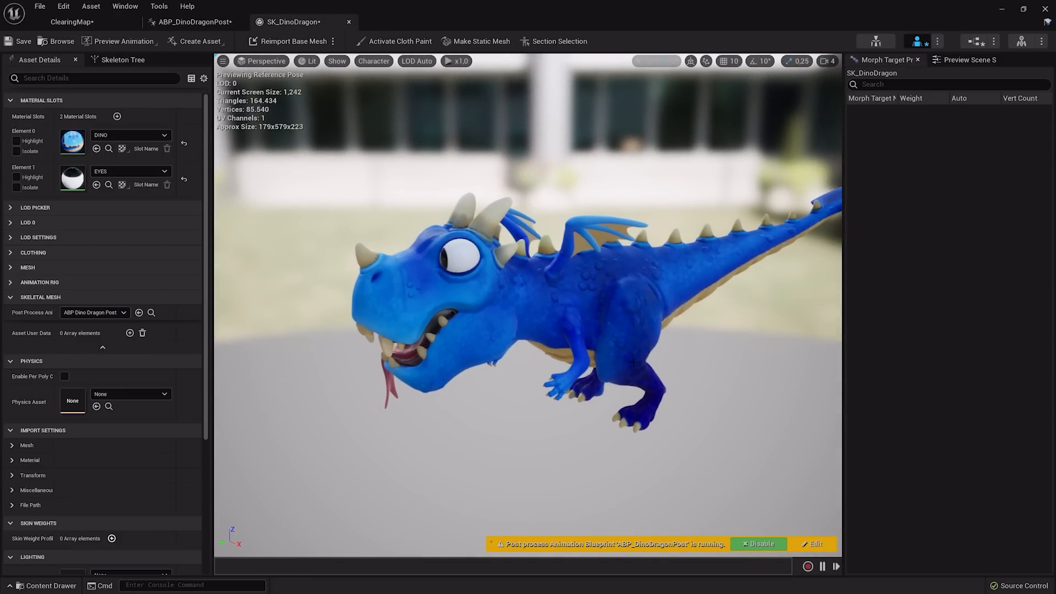
right_click_drag(647, 291, 682, 272)
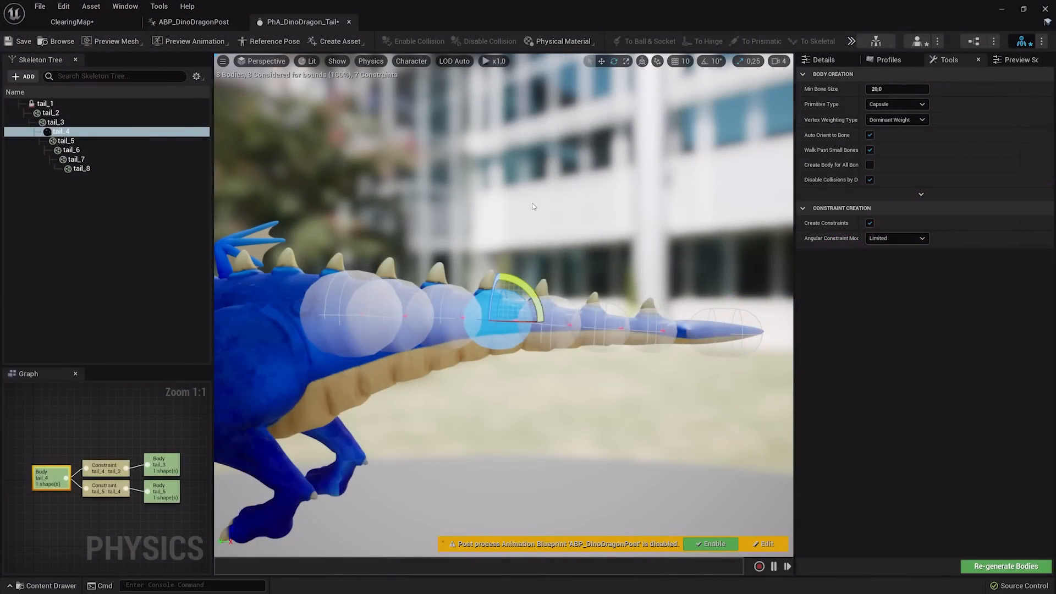
Step: Examine the chain of capsule bodies along the dragon's tail in the PhA_DinoDragon_Tail physics asset
right_click_drag(532, 207, 608, 273)
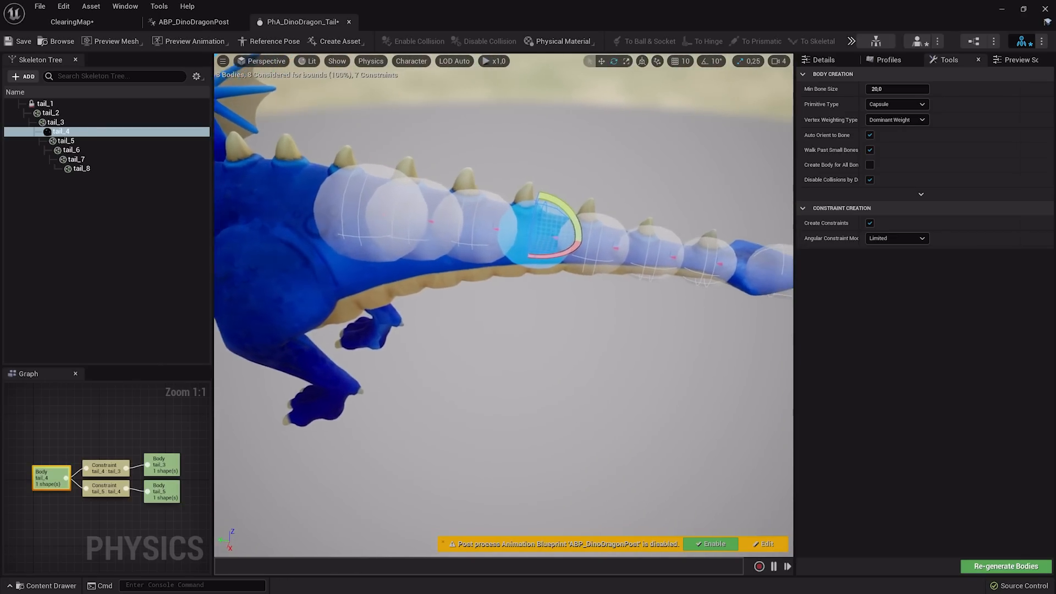
right_click_drag(462, 220, 480, 224)
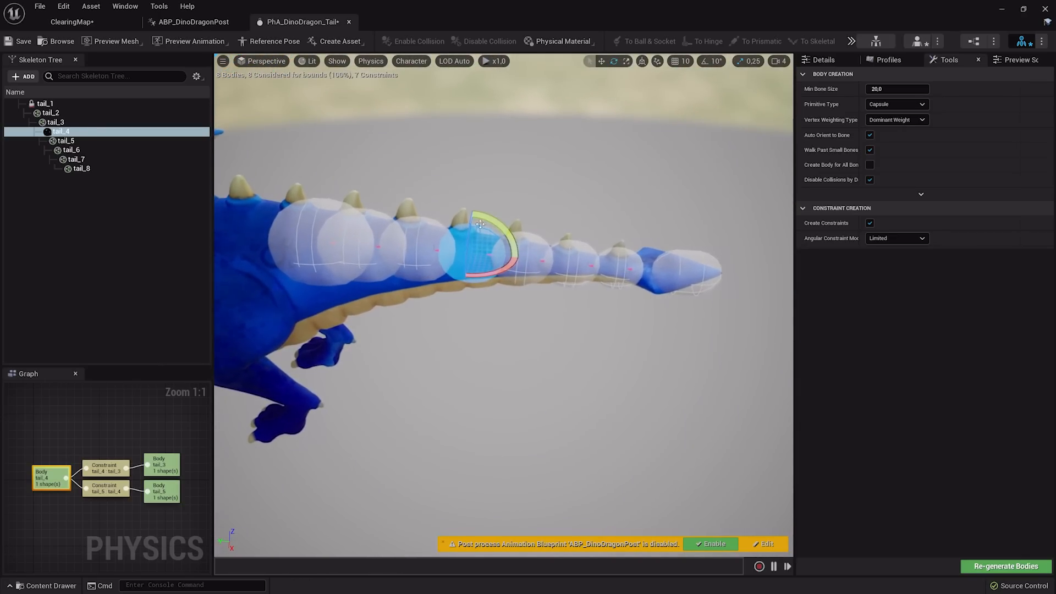
right_click_drag(626, 268, 625, 260)
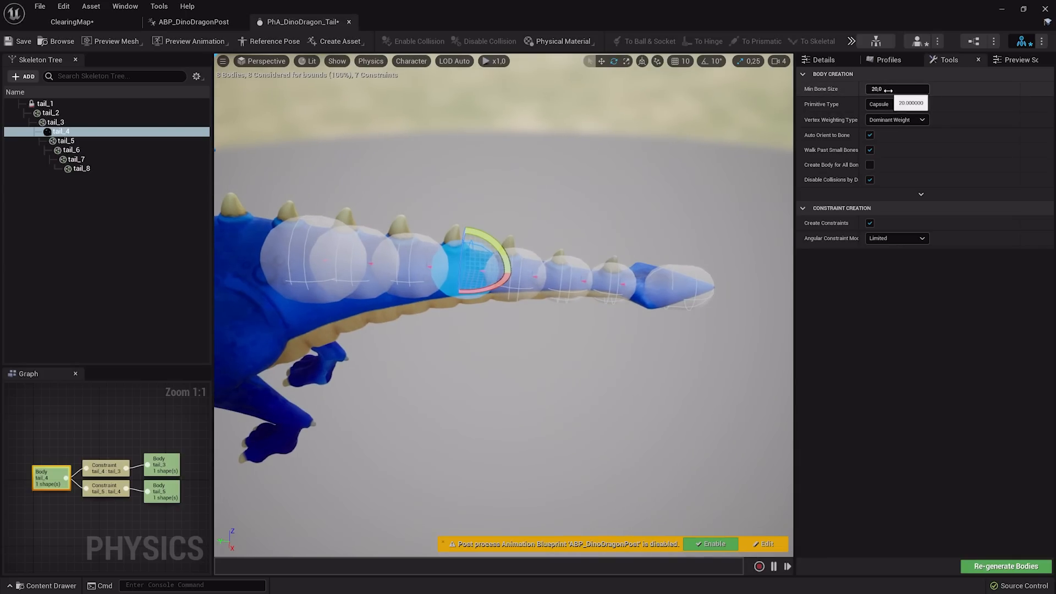
Step: Inspect the tail_4 body's capsule primitive and its mass, damping and center of mass settings
left_click(824, 59)
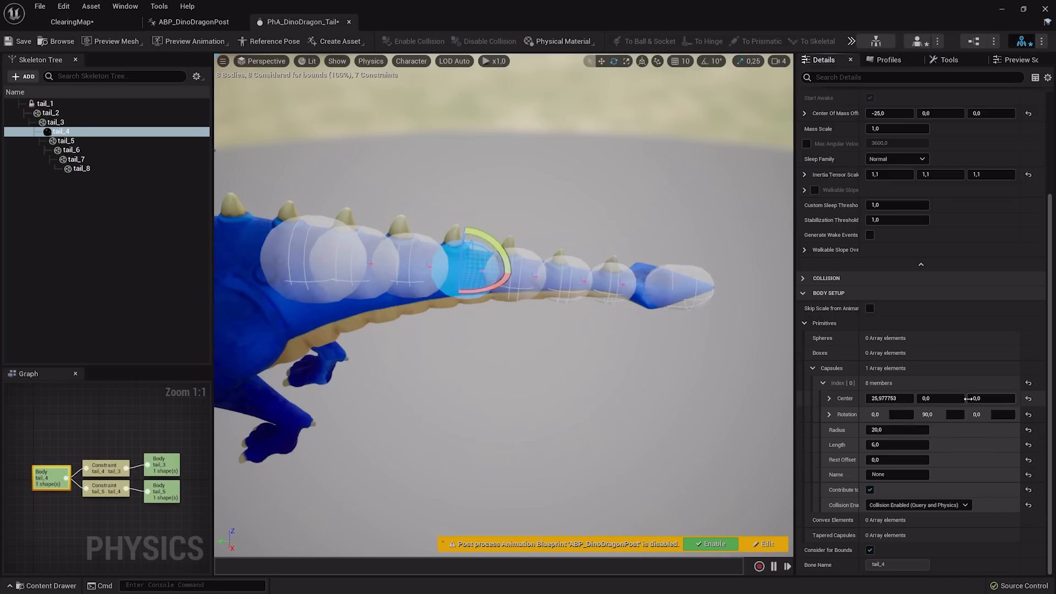
right_click_drag(532, 213, 501, 171)
scroll(880, 248, "up", 5)
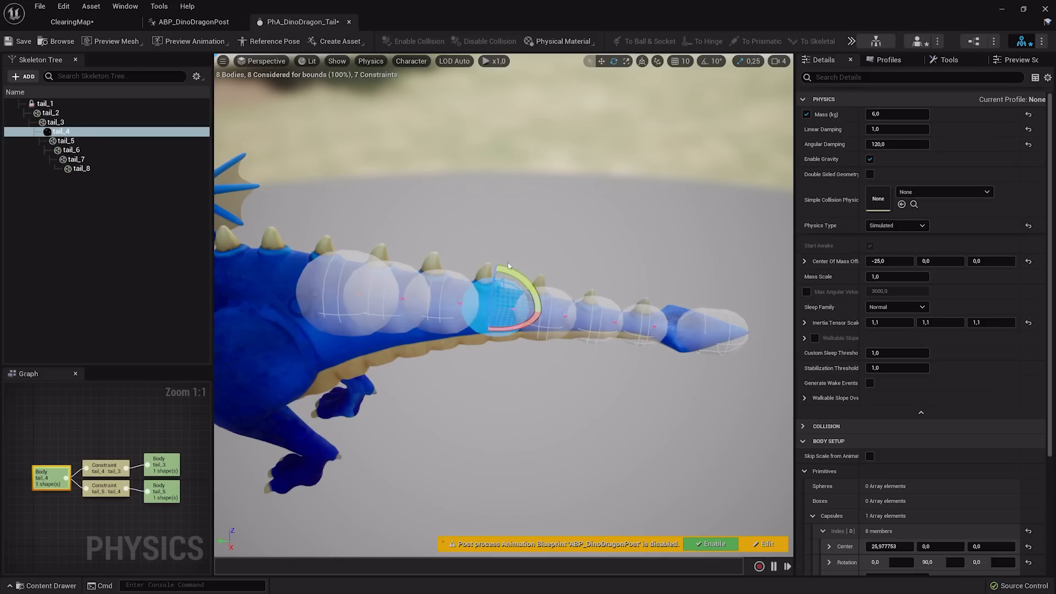
right_click_drag(511, 348, 489, 347)
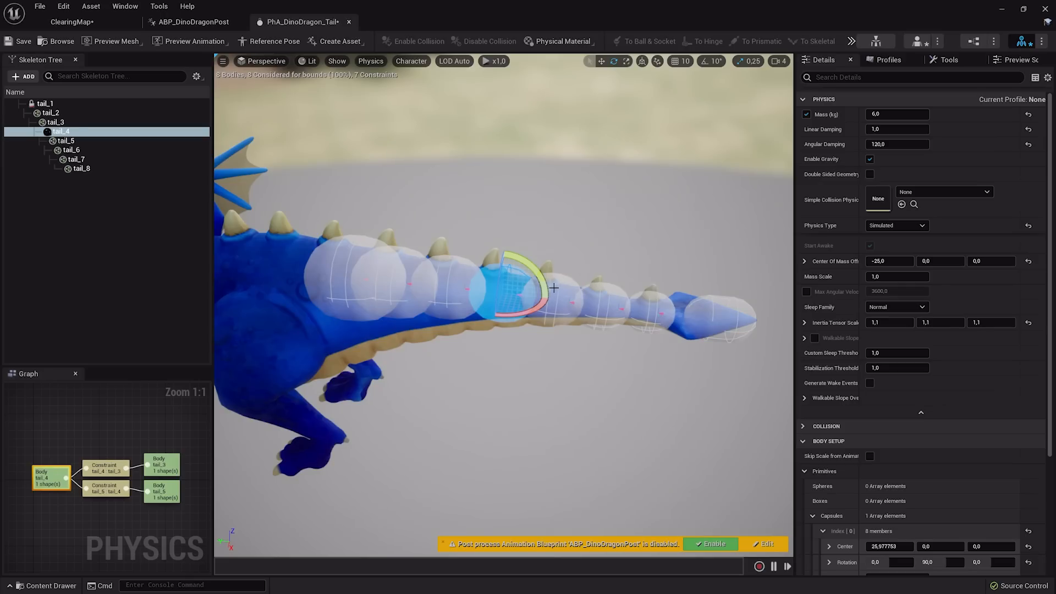
right_click_drag(550, 283, 593, 268)
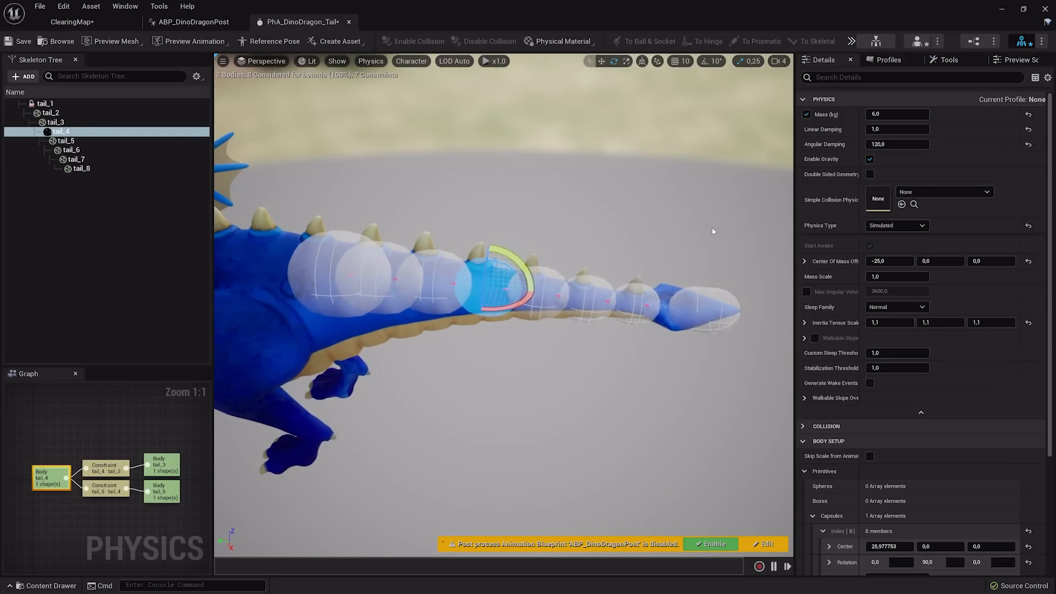
Step: Set the preview gravity scale to 5.0, simulate the tail physics and stop the simulation
left_click(411, 61)
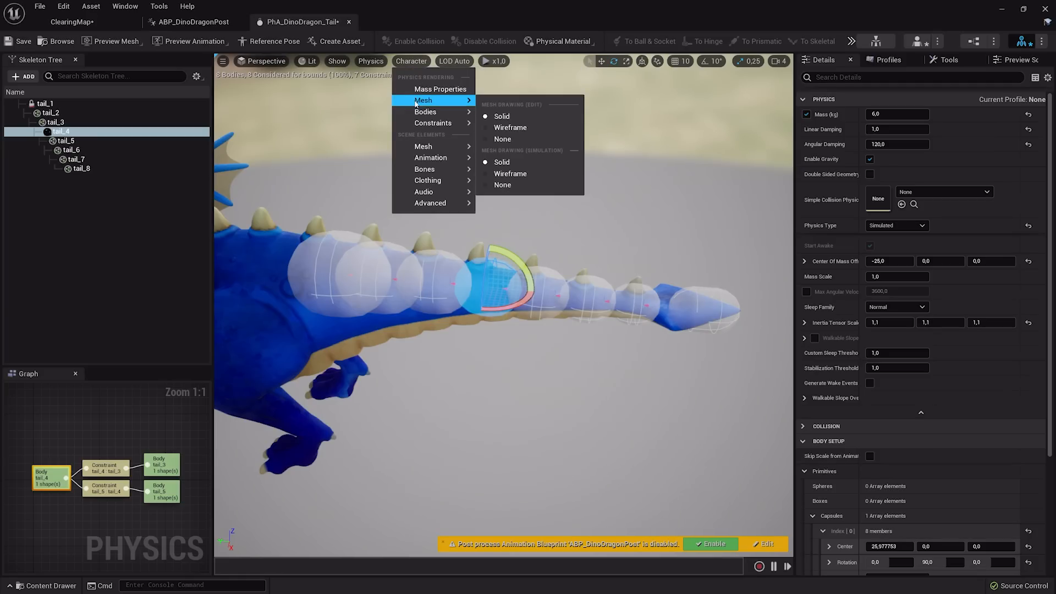
left_click(371, 61)
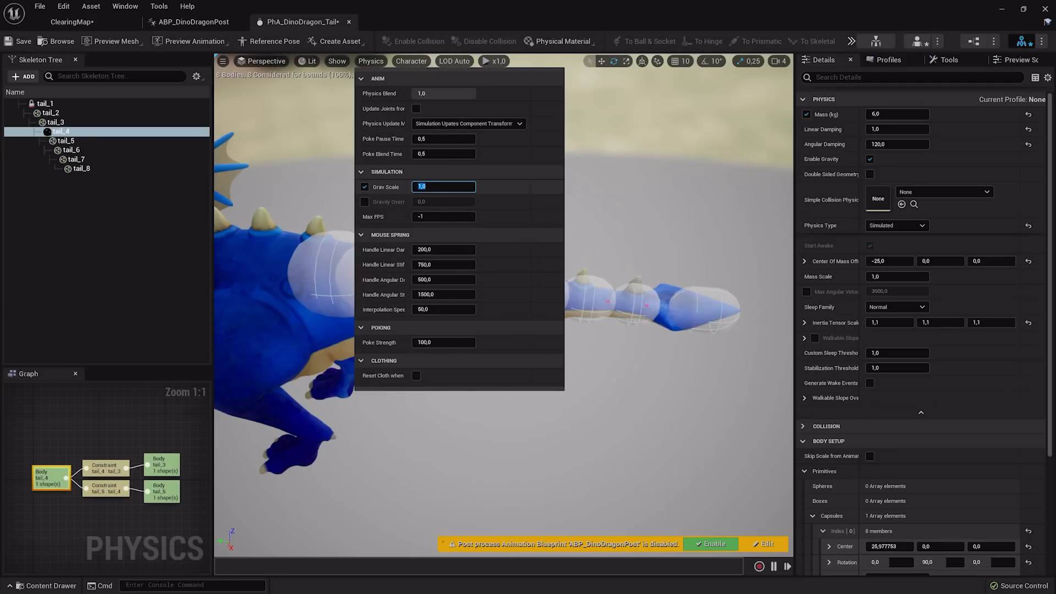
key("Tab")
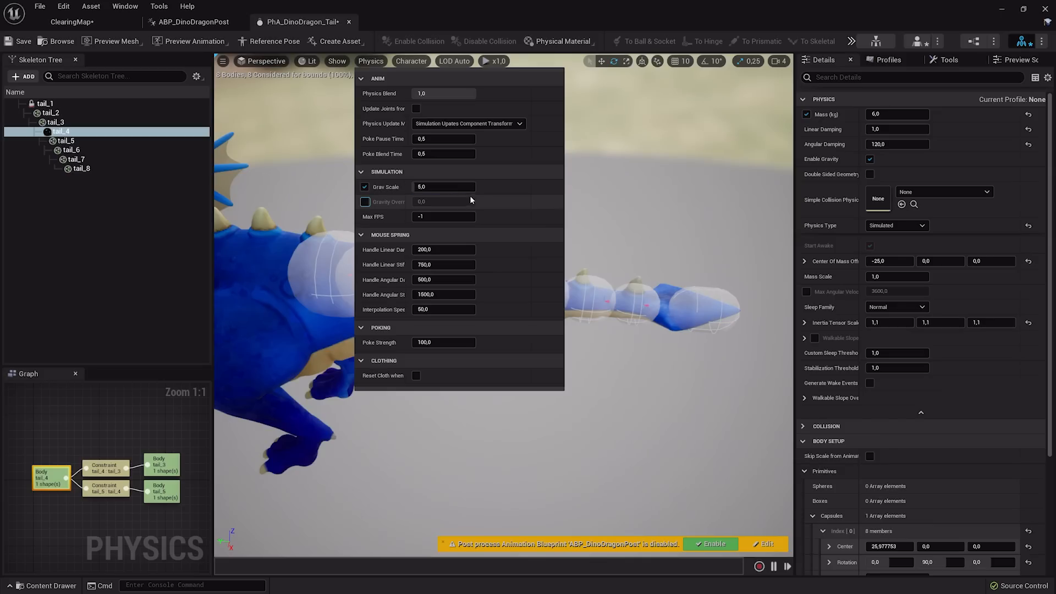
left_click(851, 42)
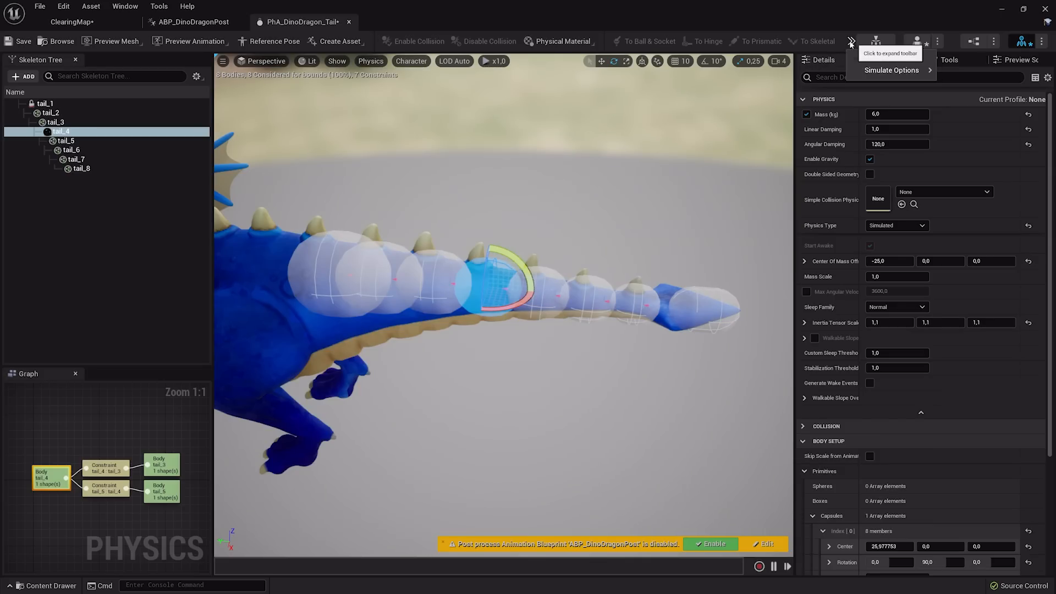
left_click(858, 65)
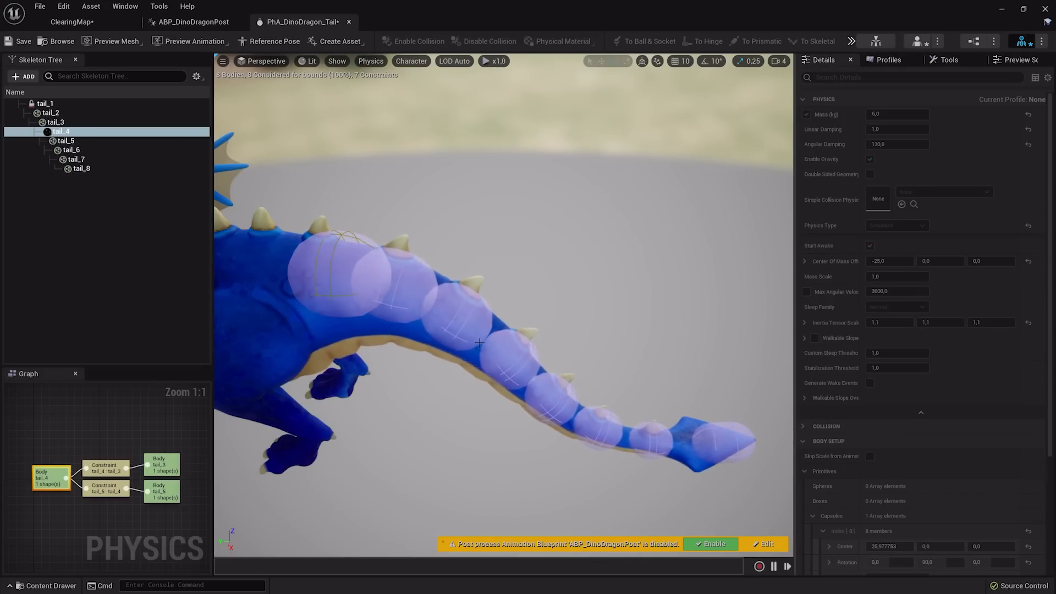
left_click(851, 42)
left_click(869, 61)
Step: Set the physics preview's gravity scale back to 1.0
left_click(371, 61)
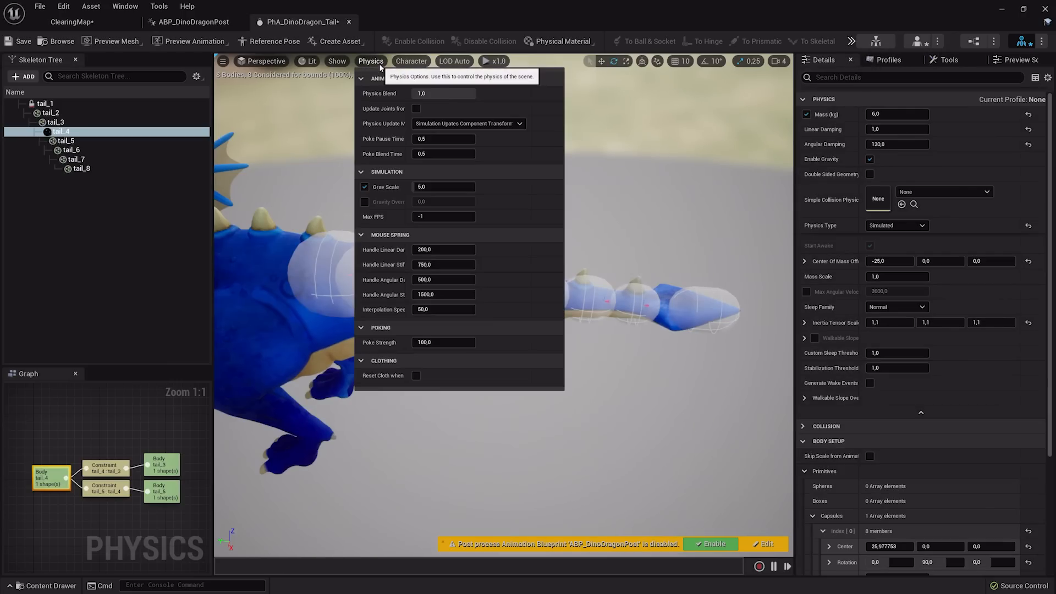
left_click(443, 187)
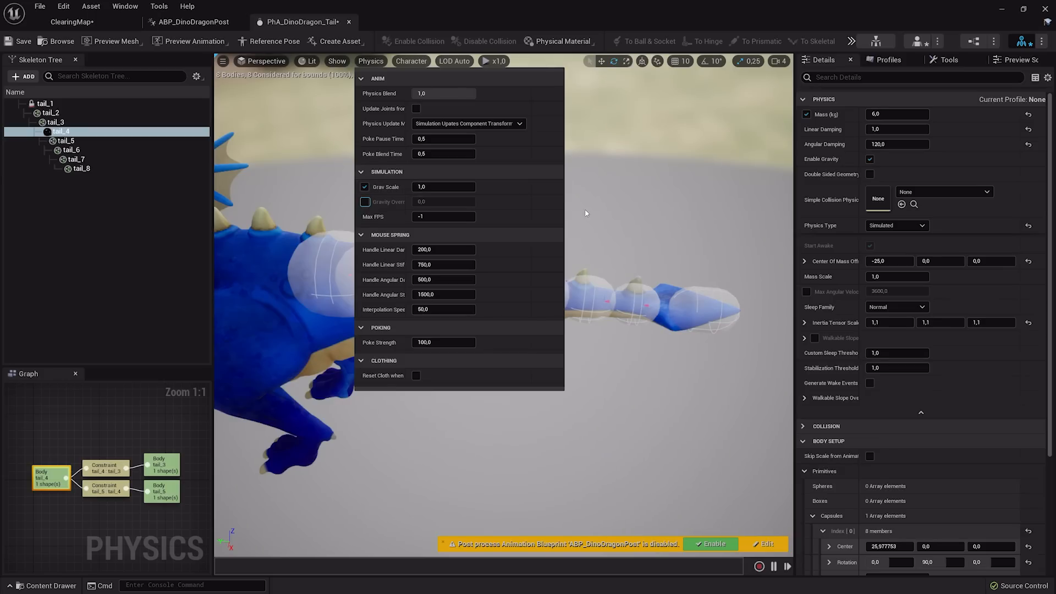
left_click(626, 208)
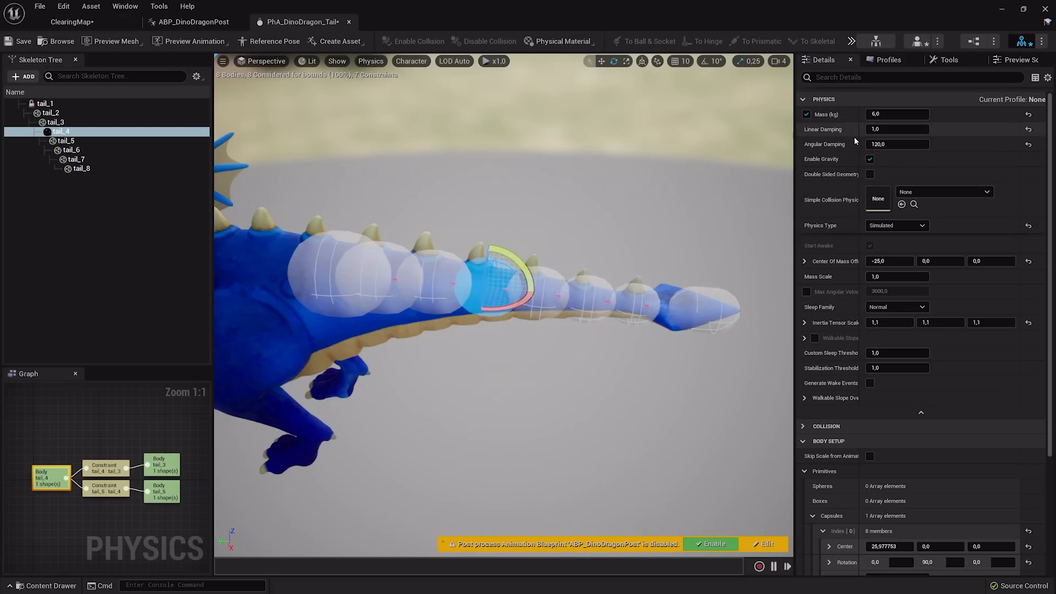
Step: Inspect the angular limits and angular motor of the tail_4 to tail_3 constraint, plus the tail_5 body's settings
left_click(90, 466)
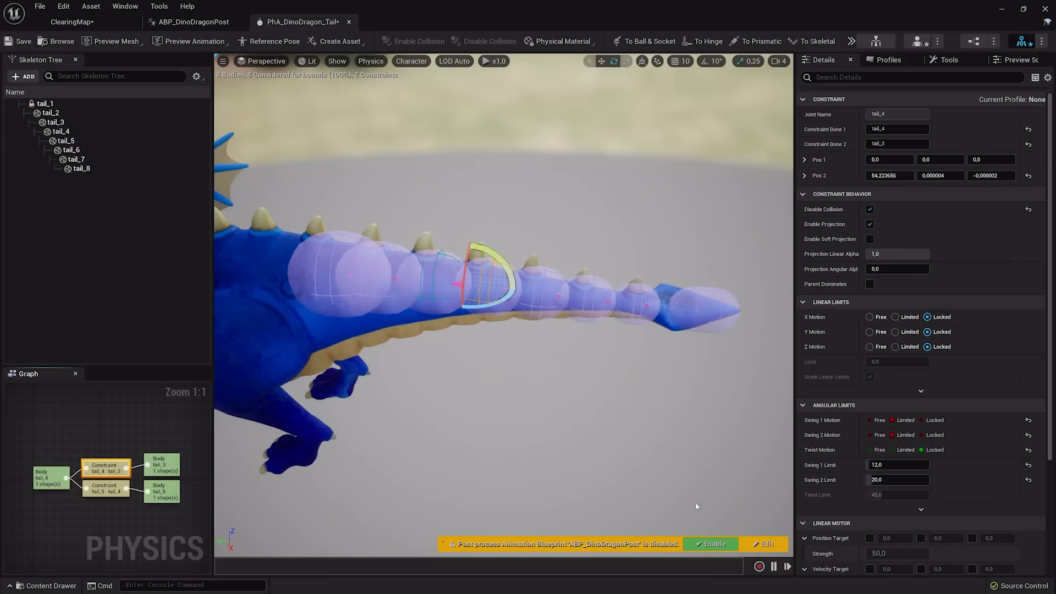
scroll(893, 412, "down", 10)
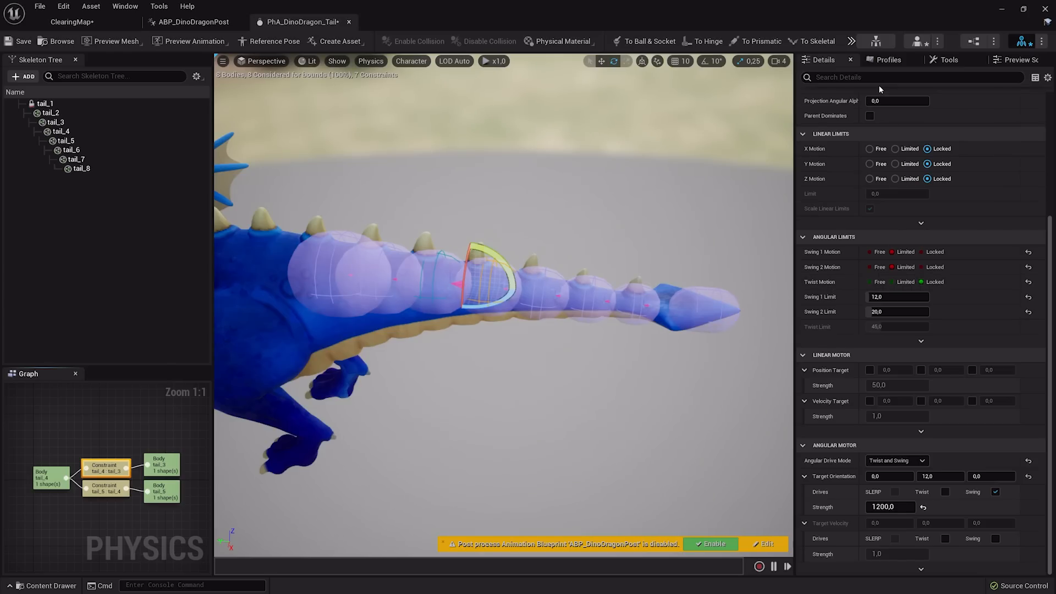
left_click(541, 295)
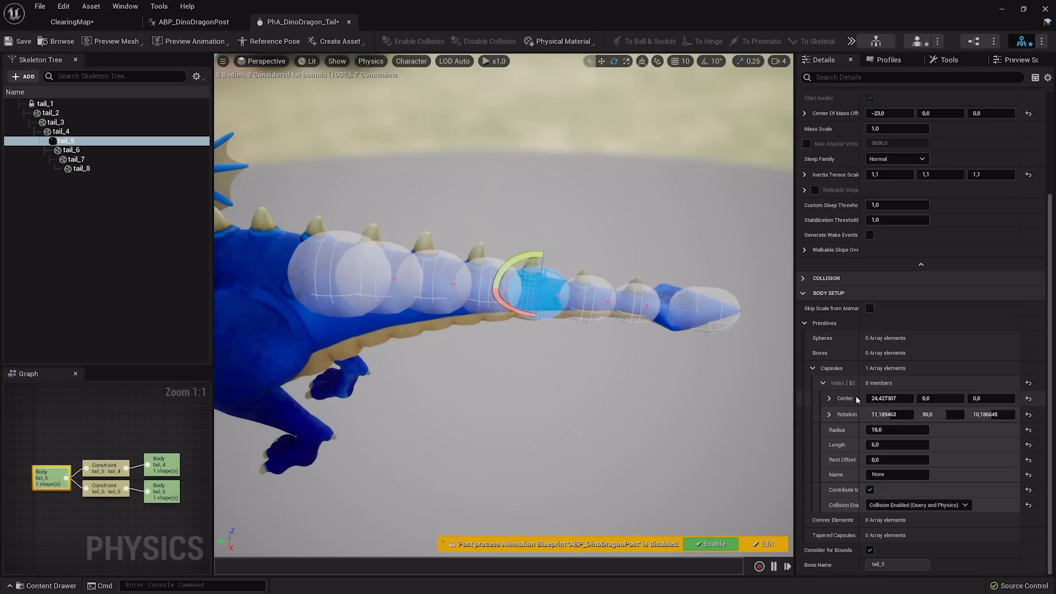
scroll(855, 395, "up", 5)
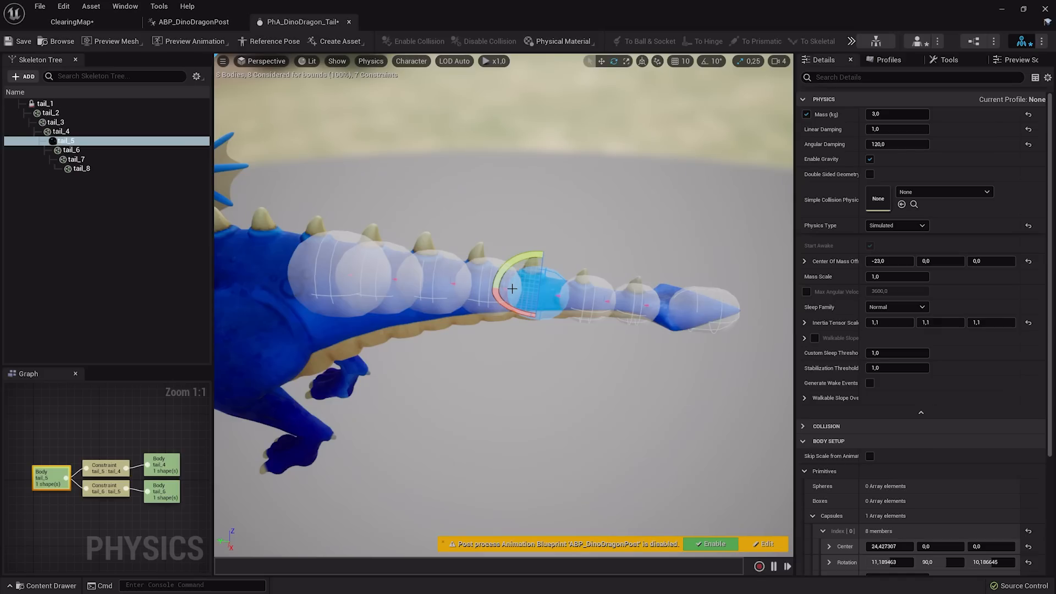
Step: Compare the physics settings of bodies tail_3 to tail_6 and inspect the angular motor of the tail_6 to tail_5 constraint
left_click(437, 275)
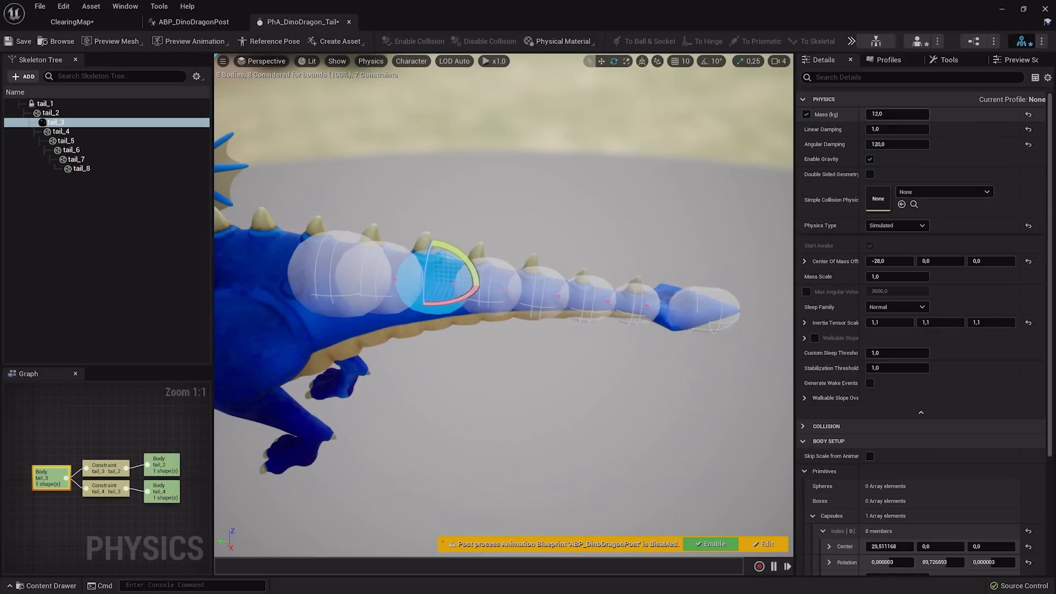
left_click(499, 271)
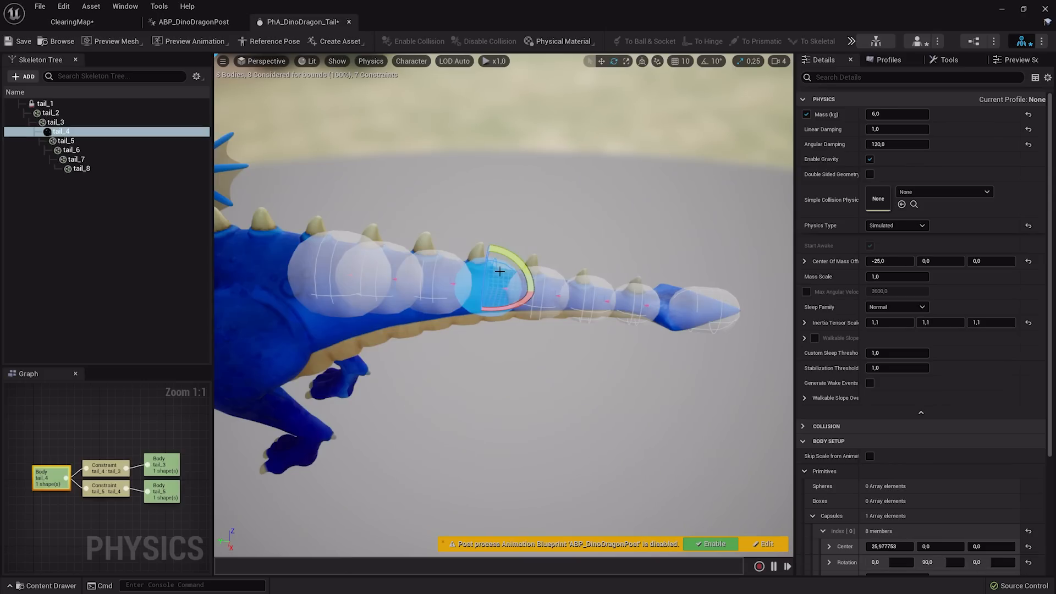
left_click(548, 282)
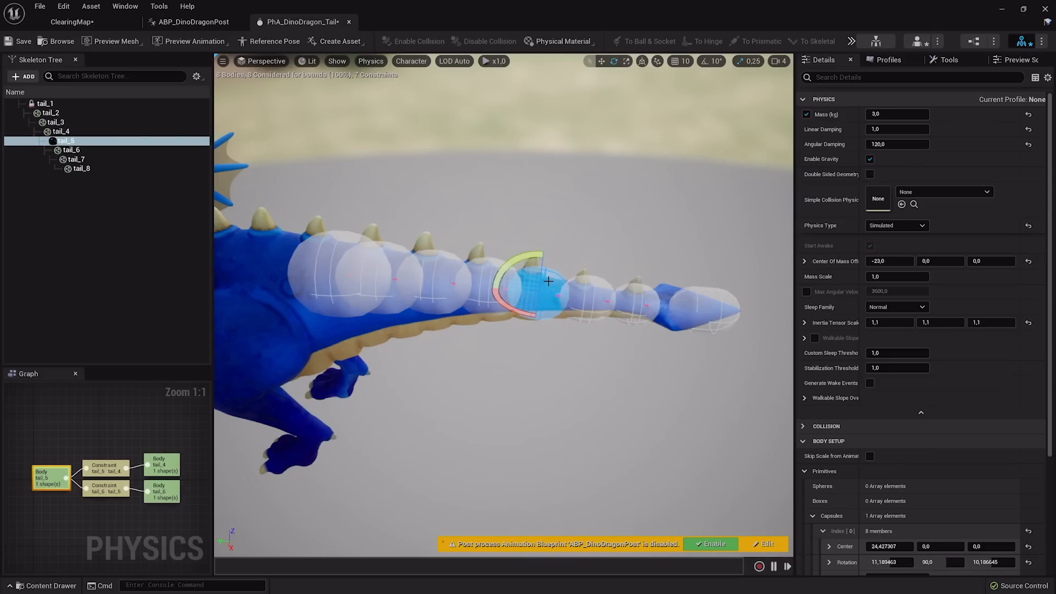
left_click(600, 286)
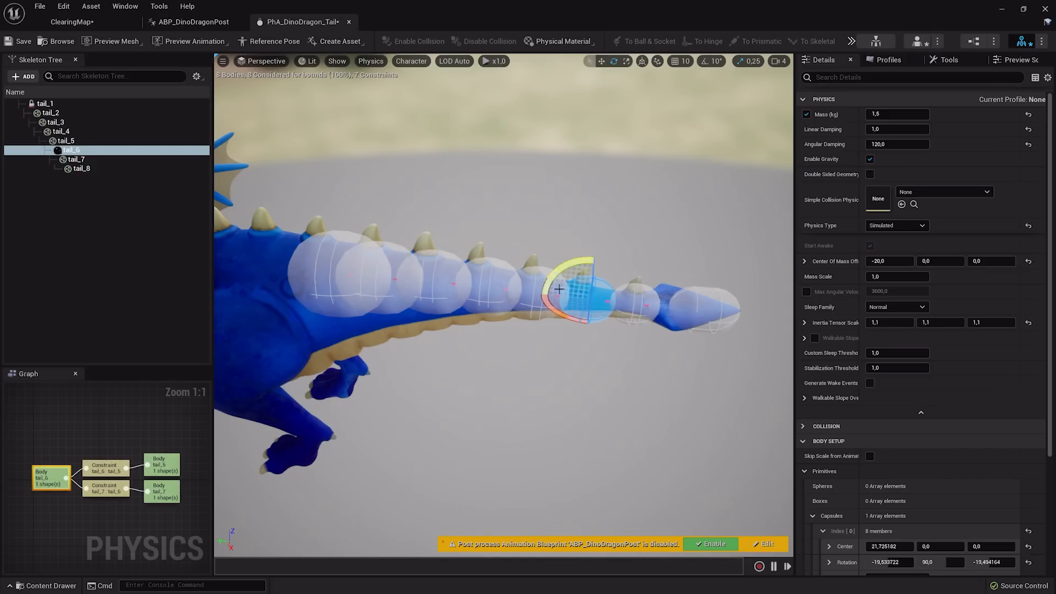
left_click(95, 466)
scroll(959, 469, "down", 5)
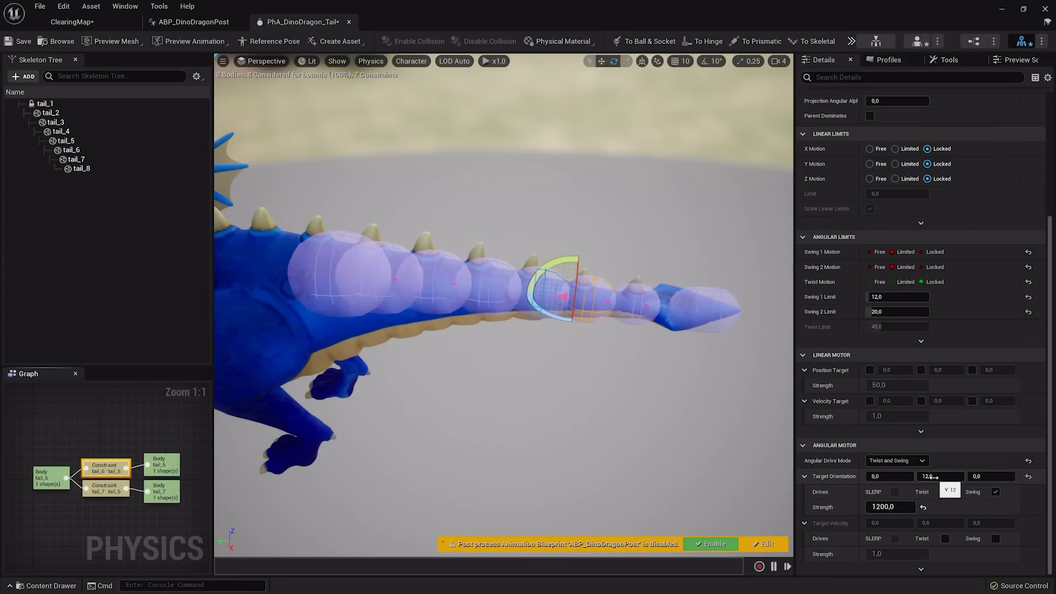
Step: Simulate the tail physics, pull on a tail body to test its response, and stop the simulation
left_click(851, 41)
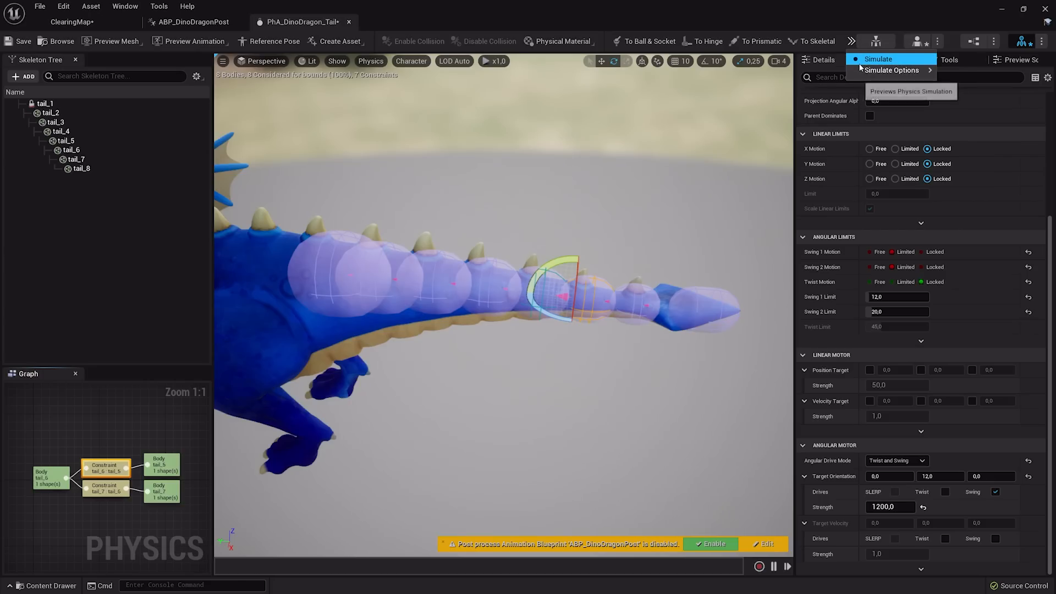
left_click(861, 61)
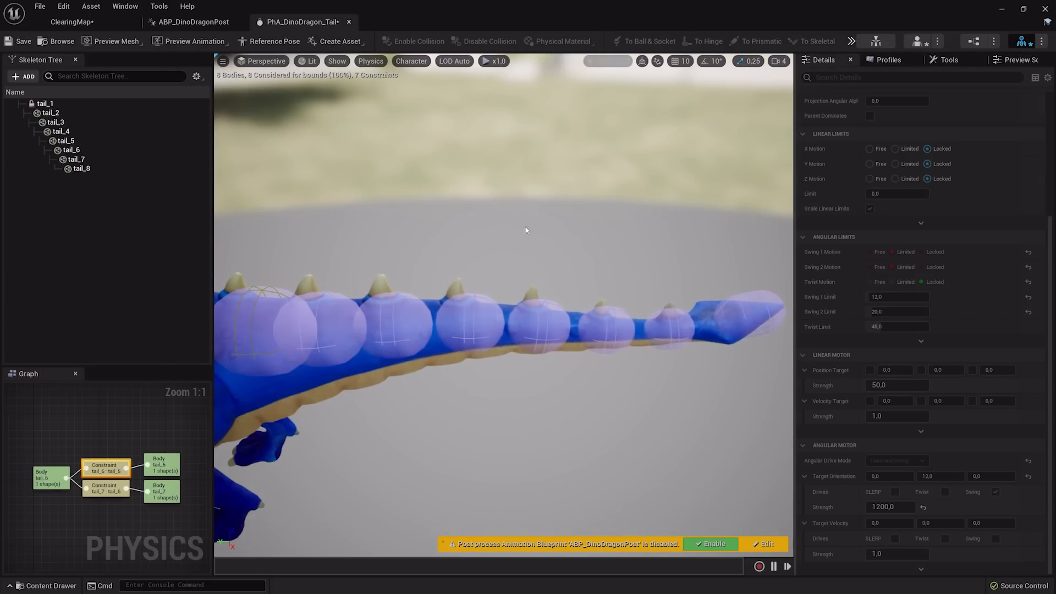
left_click_drag(490, 318, 547, 245, "ctrl")
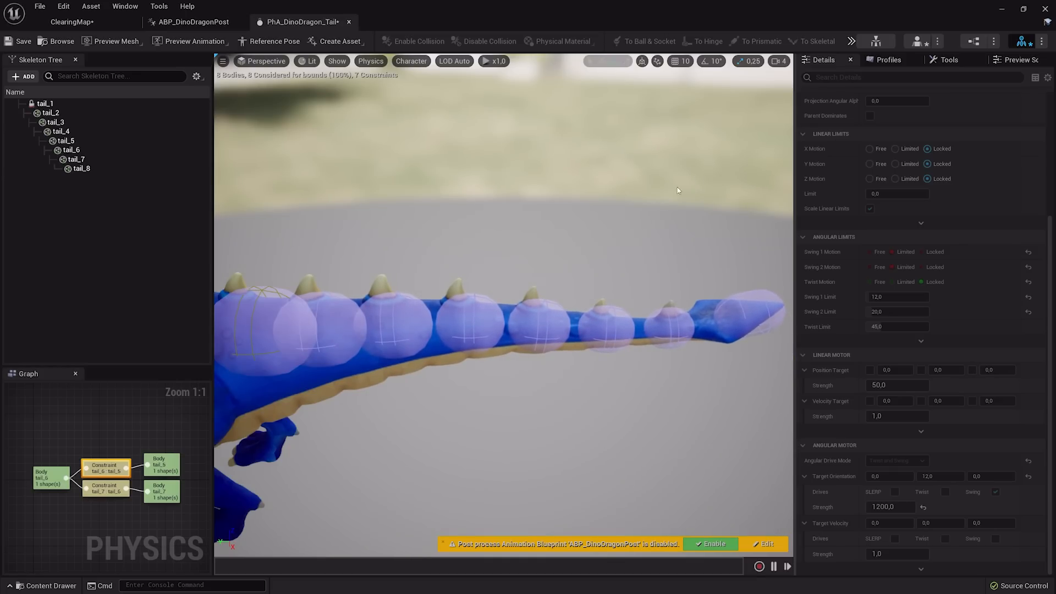
left_click(850, 41)
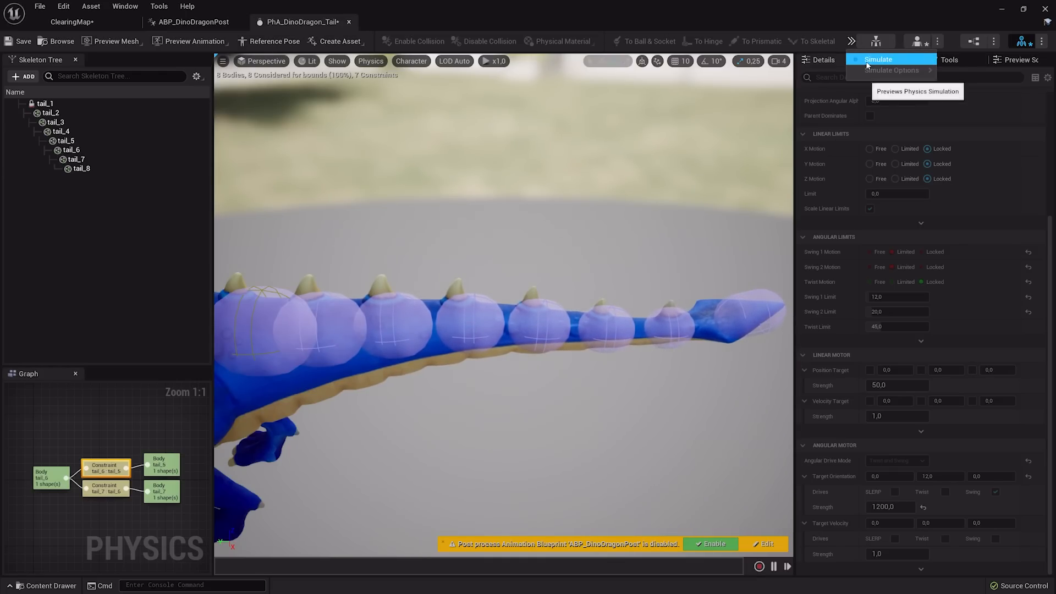
left_click(868, 60)
Step: Return to ABP_DinoDragonPost and inspect the TailPhysics RigidBody node's component linear scale settings with widened details
left_click(194, 22)
scroll(550, 209, "up", 3)
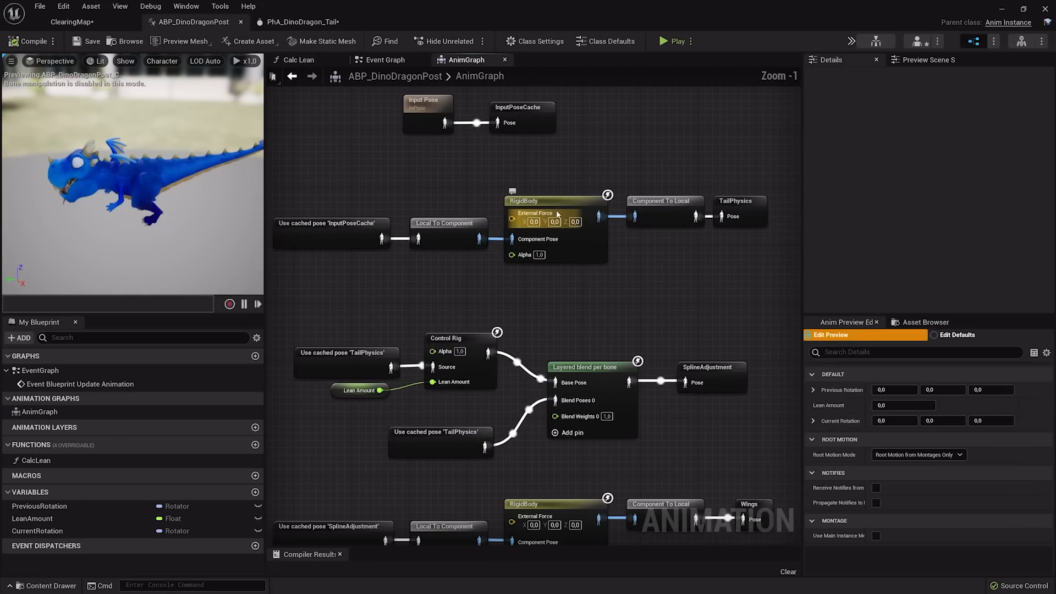
scroll(557, 214, "up", 1)
left_click(500, 208)
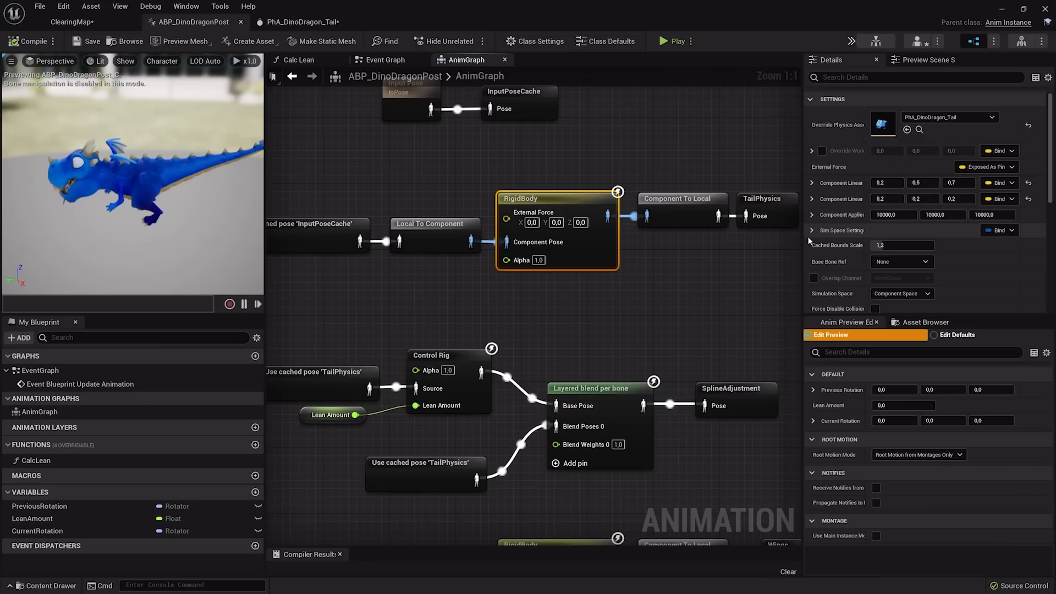
left_click_drag(803, 240, 668, 236)
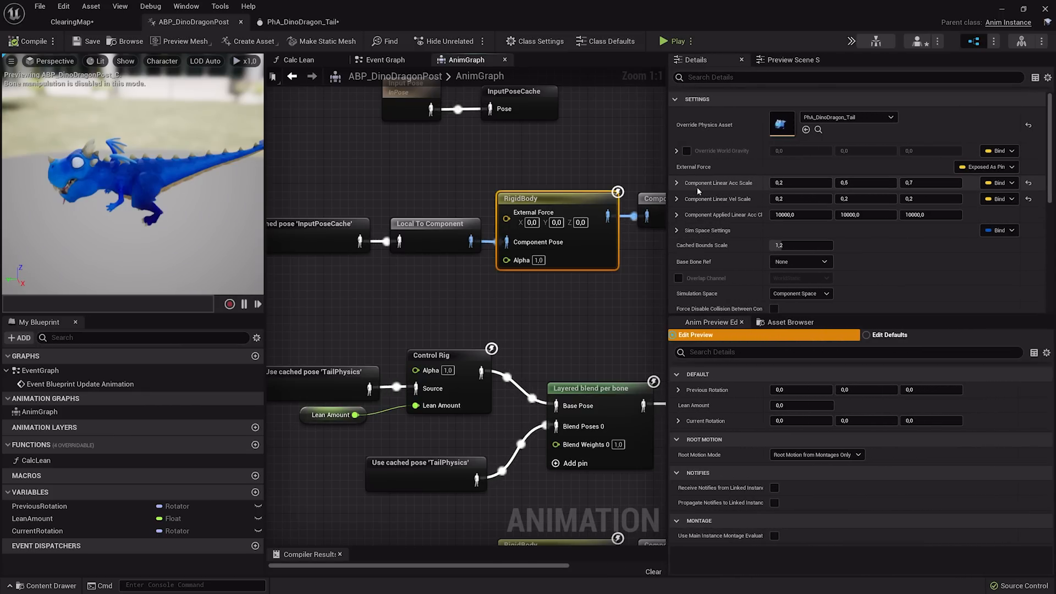
mouse_move(740, 188)
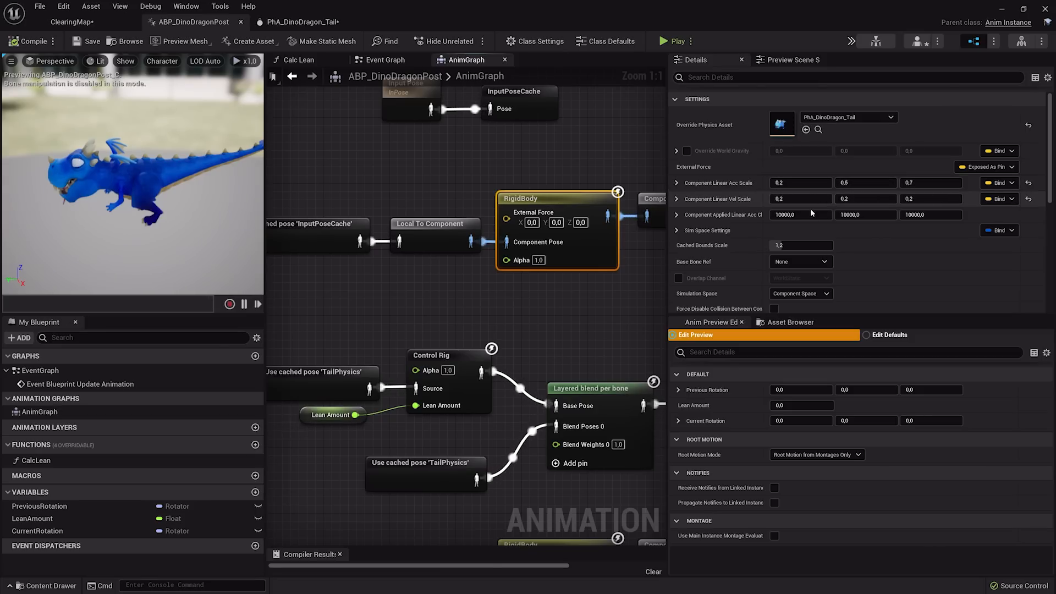
Step: Connect the cached TailPhysics pose to the Output Pose in the AnimGraph, placing the two nodes beside each other
left_click_drag(668, 253, 799, 256)
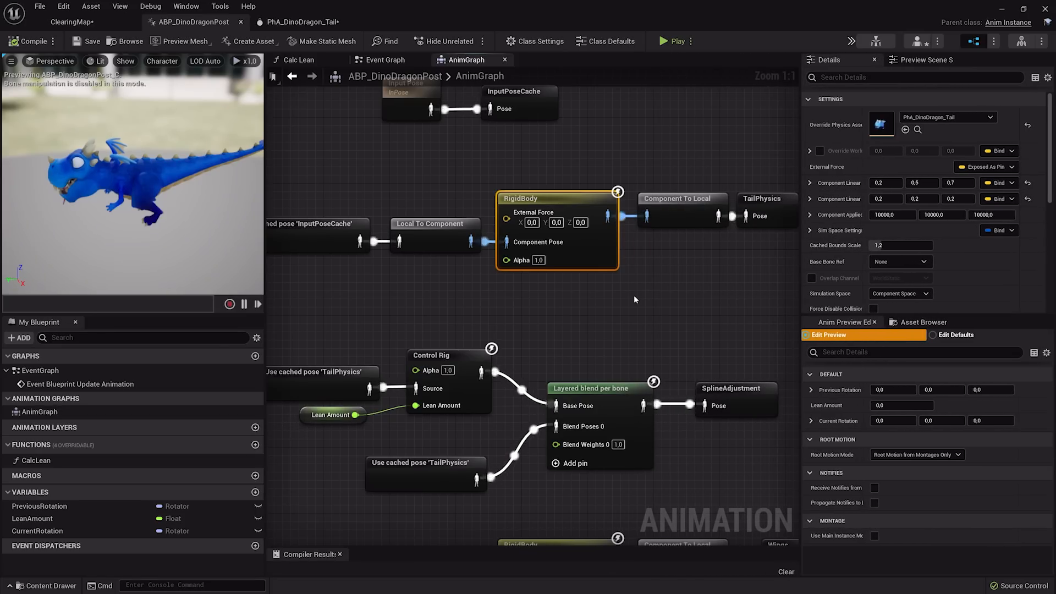
scroll(625, 259, "down", 3)
right_click_drag(634, 295, 631, 72)
right_click_drag(614, 377, 632, 186)
scroll(578, 334, "up", 3)
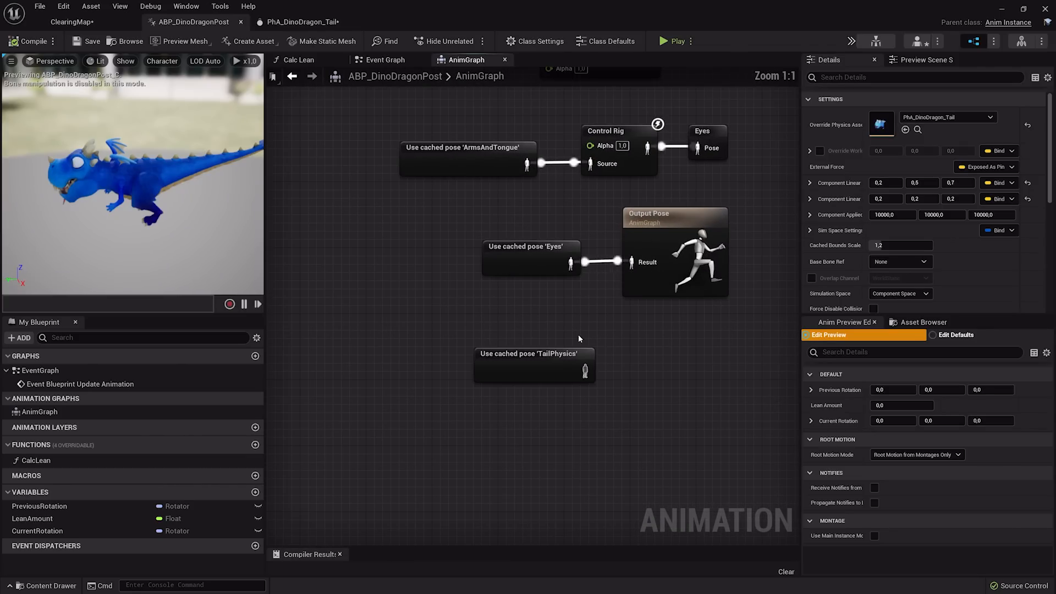
left_click(539, 362)
left_click_drag(539, 362, 639, 263)
left_click_drag(680, 214, 672, 264)
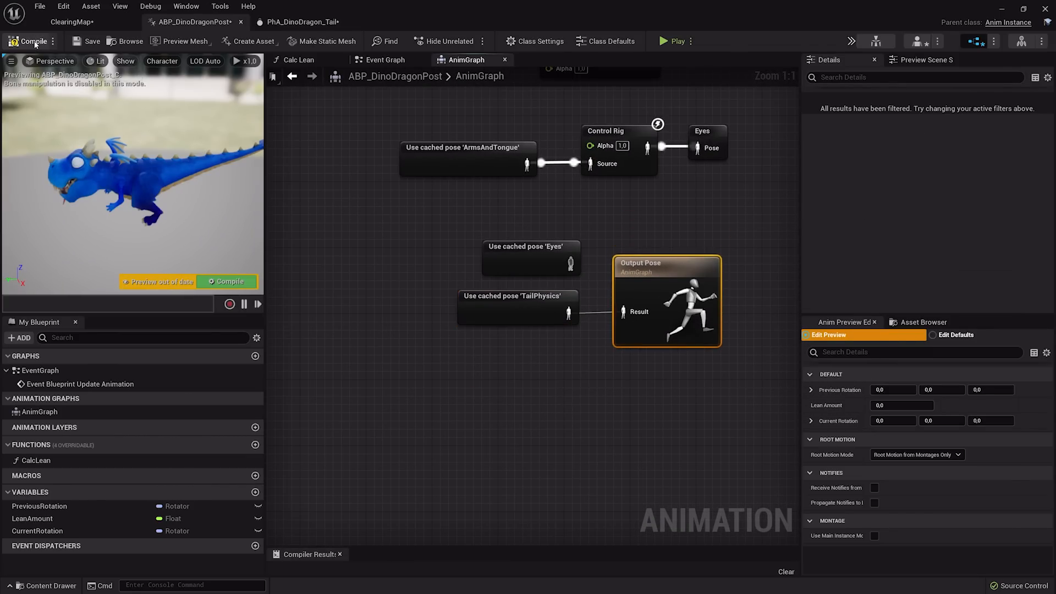
Step: Play ClearingMap to test the dragon's tail movement in the level, and stop the session
left_click(84, 23)
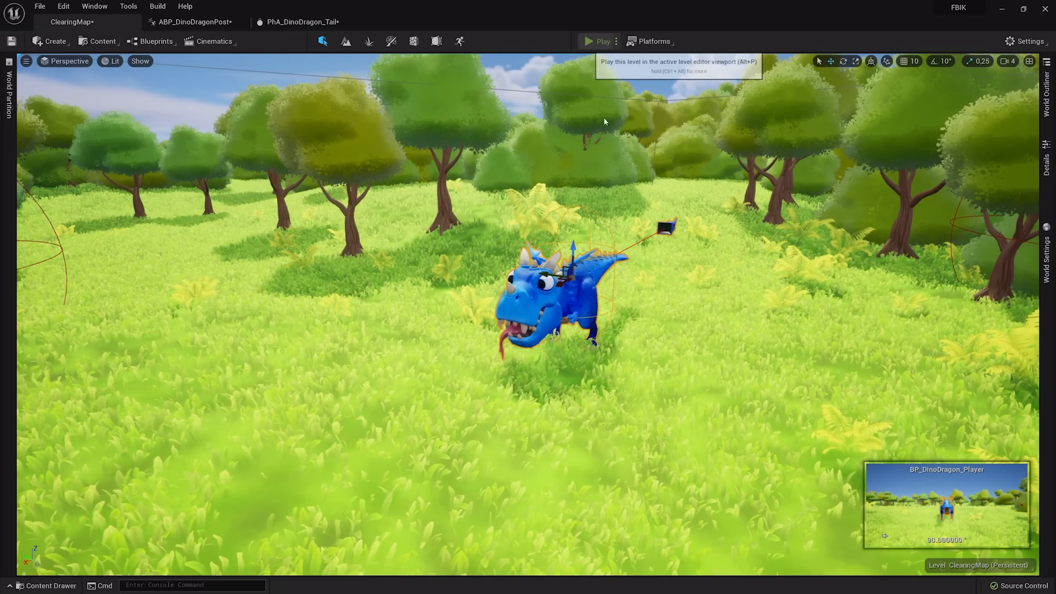
left_click(586, 42)
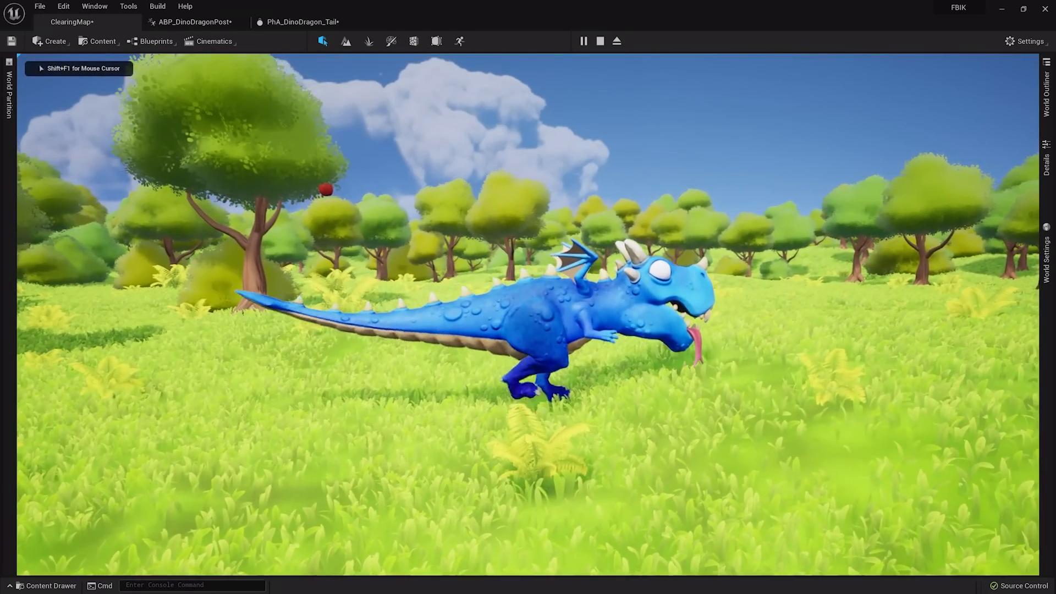
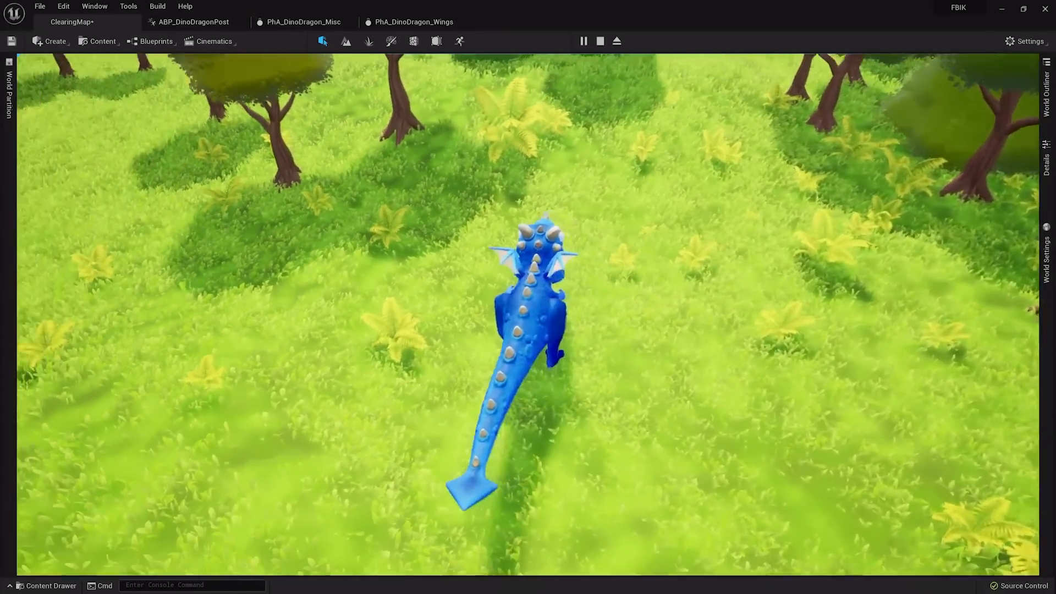
key("Escape")
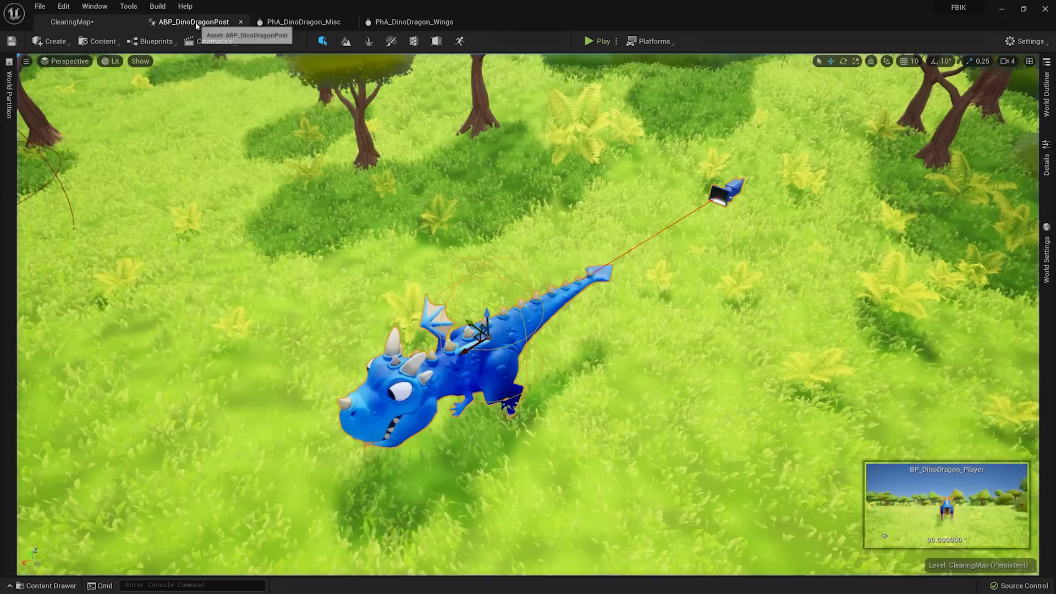
Step: Return to ABP_DinoDragonPost and inspect the Control Rig node that takes the cached TailPhysics pose and Lean Amount
left_click(195, 22)
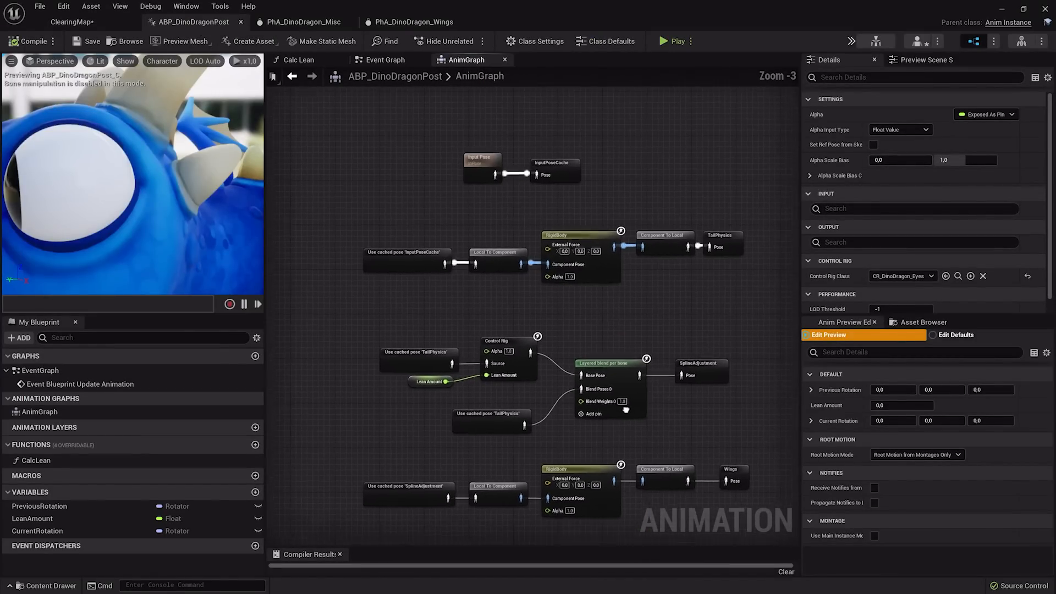
scroll(583, 304, "up", 2)
left_click(566, 227)
right_click_drag(571, 348, 604, 259)
scroll(375, 298, "up", 1)
left_click(378, 296)
left_click(519, 275)
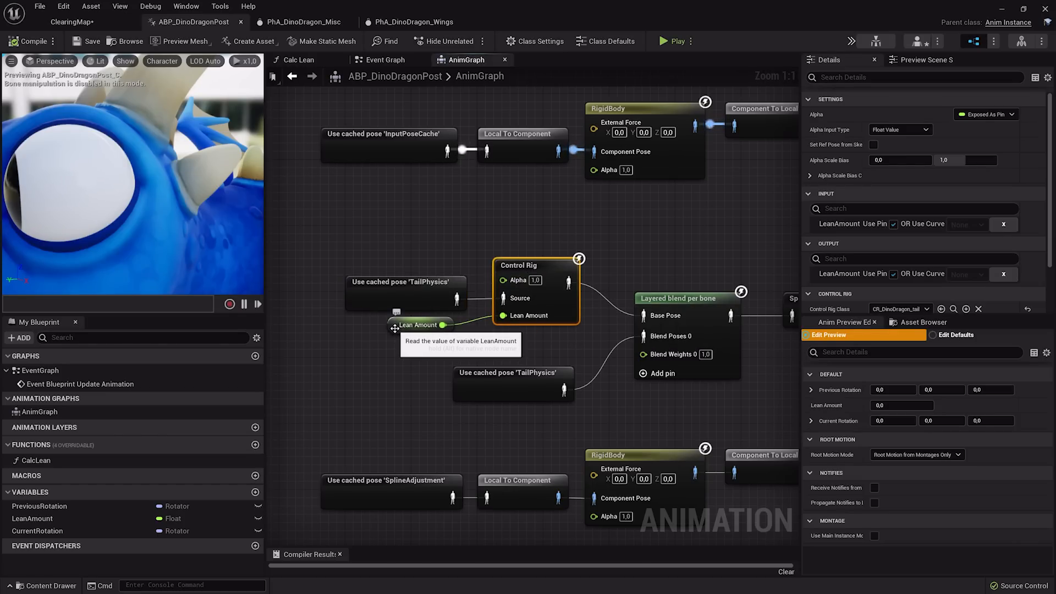
Step: Examine the Calc Lean function's actor rotation, rotator delta and FInterp To nodes
left_click(299, 59)
right_click_drag(469, 175, 695, 169)
scroll(465, 346, "up", 1)
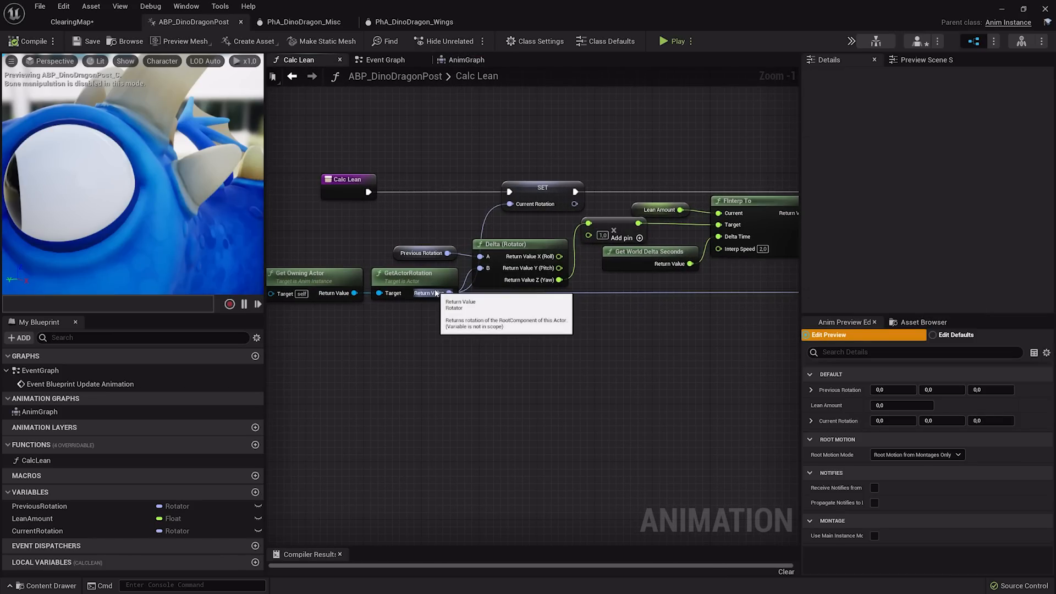
right_click_drag(664, 314, 451, 307)
Step: Open the CR_DinoDragon_tail control rig from the Lean Amount Control Rig node in the AnimGraph
left_click(462, 61)
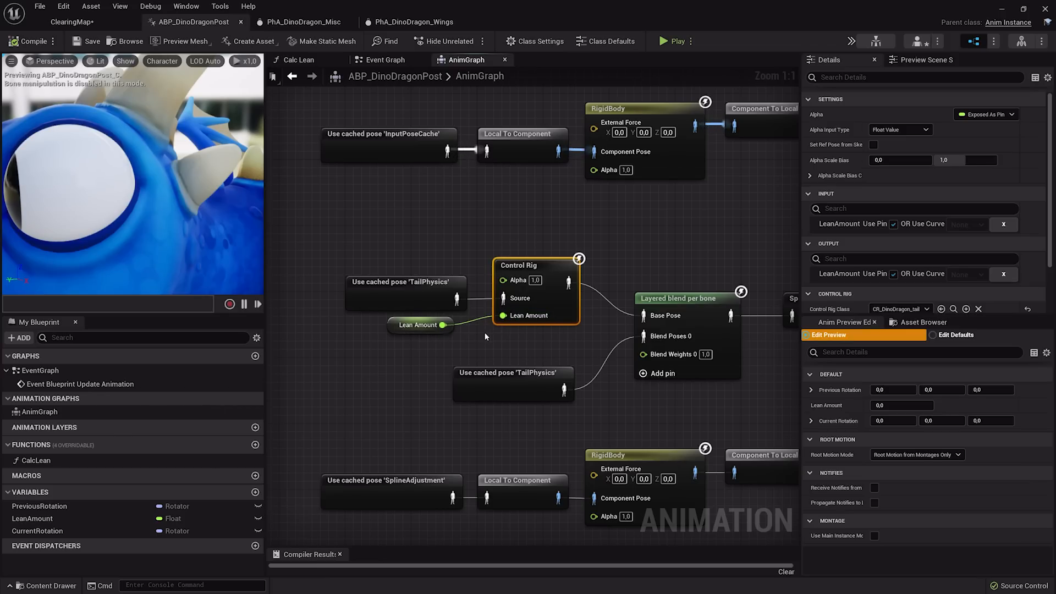
right_click_drag(542, 338, 476, 323)
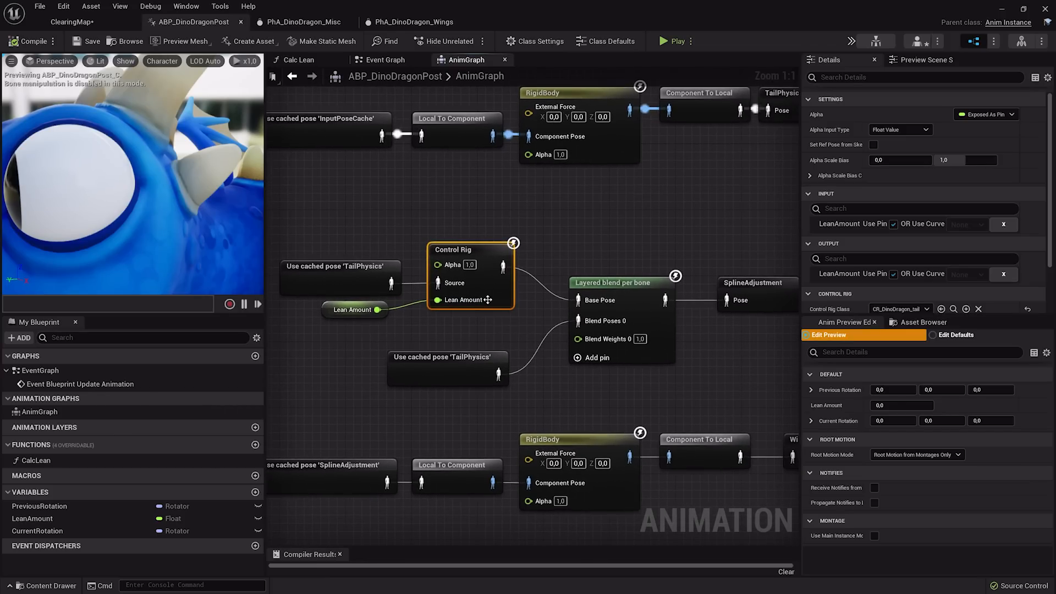
double_click(481, 252)
scroll(509, 196, "down", 3)
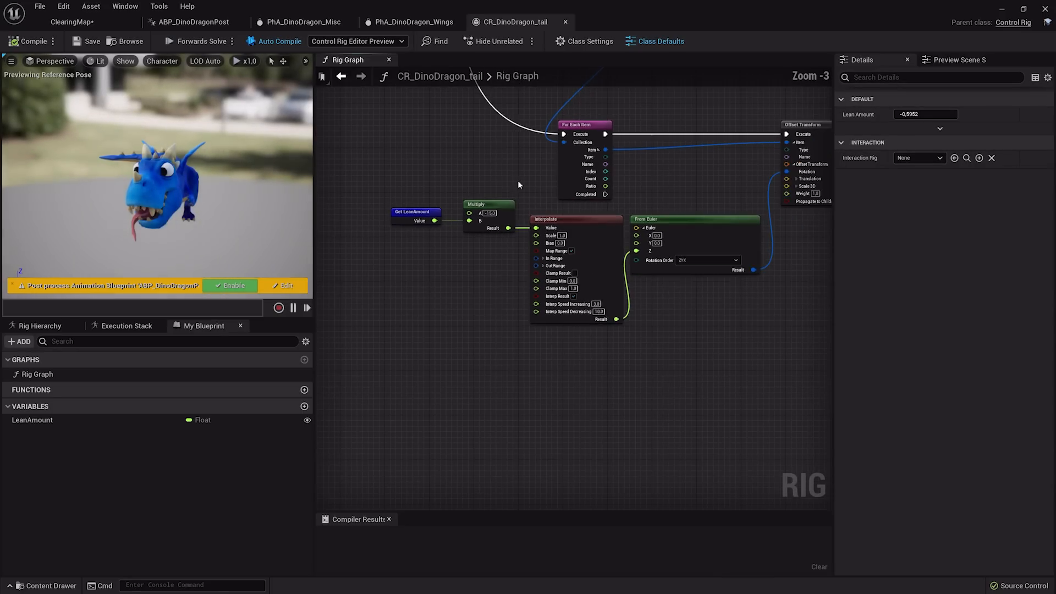
Step: Set the LeanAmount variable's default value to -0,448 to preview the dragon's lean
right_click_drag(517, 180, 528, 498)
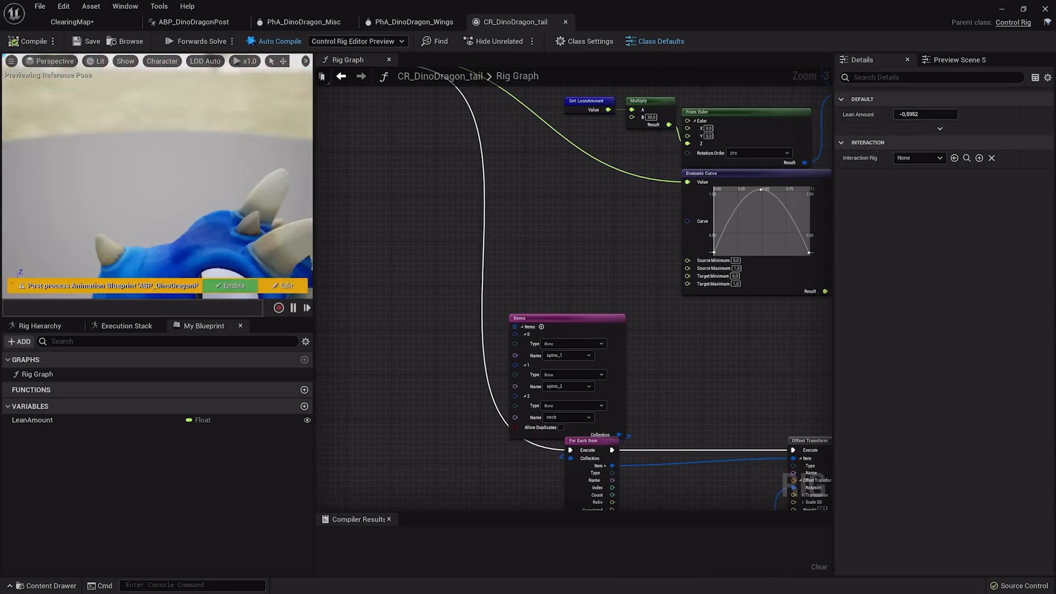
left_click(111, 420)
mouse_move(912, 370)
left_mouse_down()
mouse_move(984, 370)
mouse_move(919, 370)
left_mouse_up()
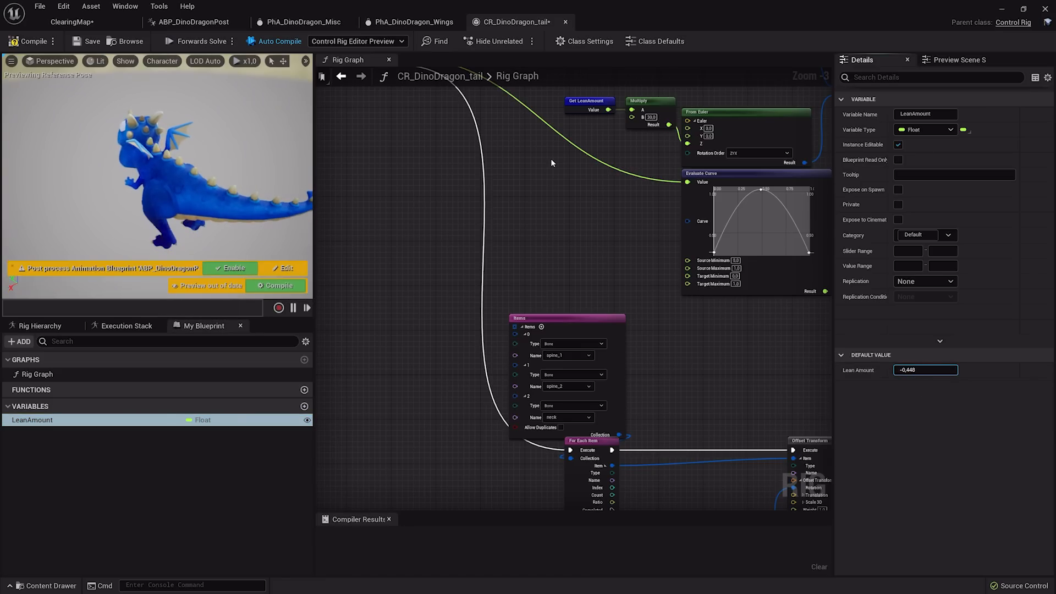
Step: Examine the LeanAmount clamp, the Children collection starting at tail_1, and the tail bones in the rig hierarchy
right_click_drag(550, 158, 828, 410)
scroll(556, 310, "up", 2)
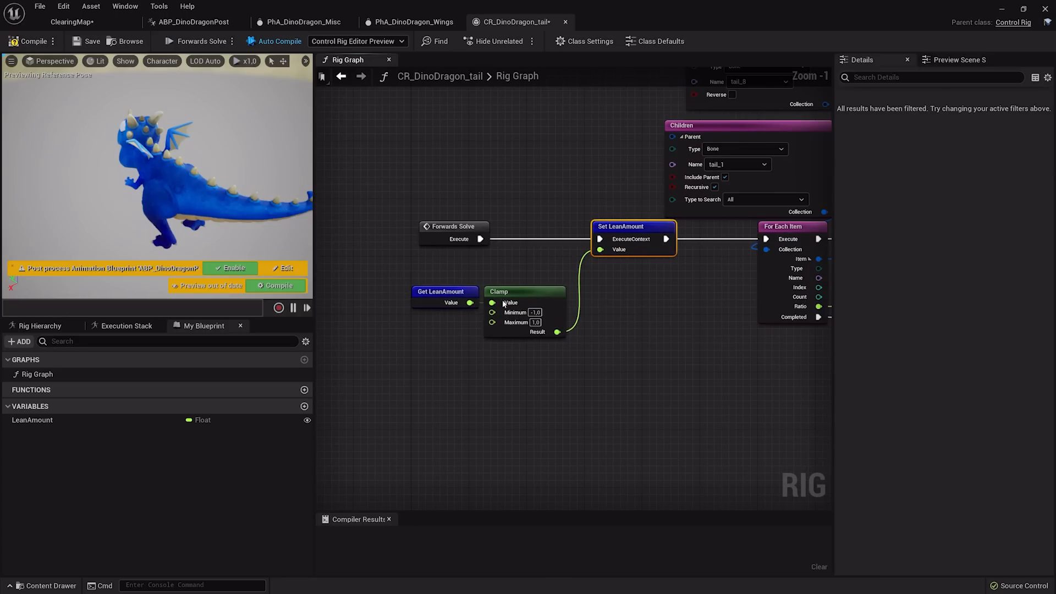
right_click_drag(657, 301, 409, 362)
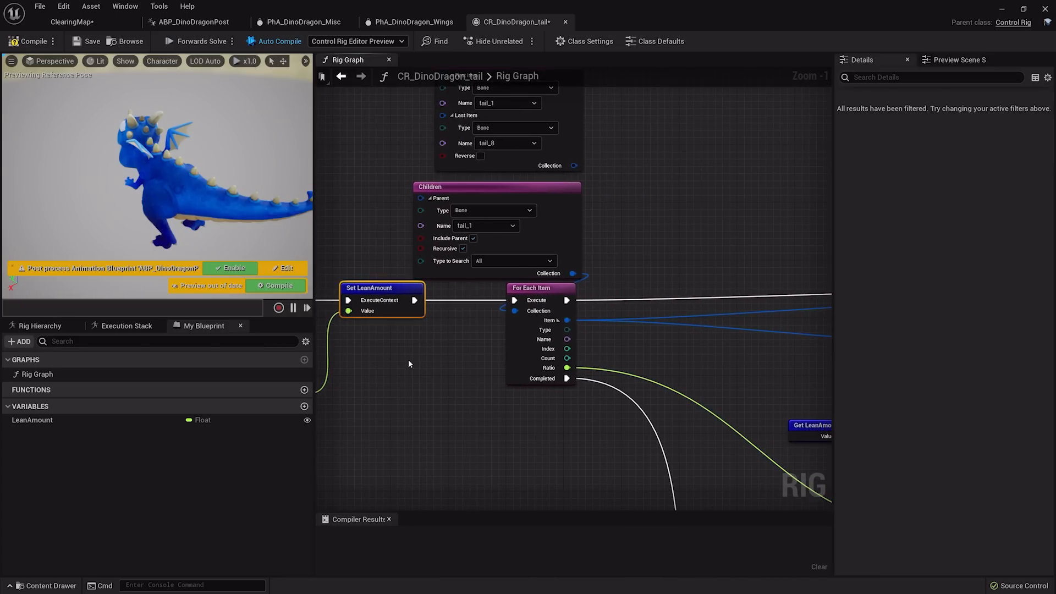
left_click(43, 326)
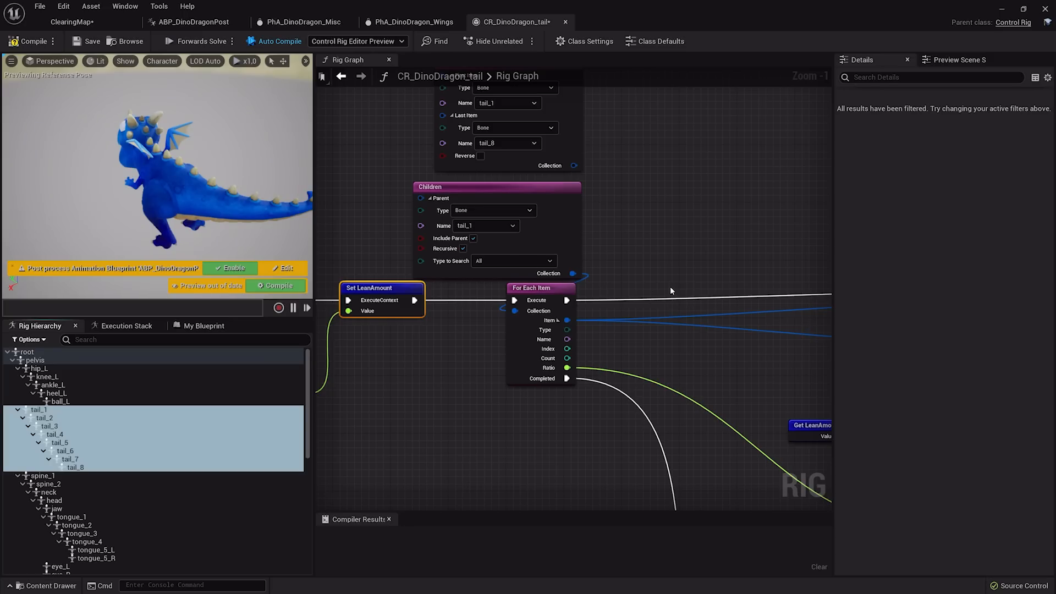
Step: Trace how the tail loop multiplies LeanAmount, converts it with From Euler and combines it with each bone's rotation
right_click_drag(729, 273, 461, 157)
right_click_drag(623, 197, 441, 160)
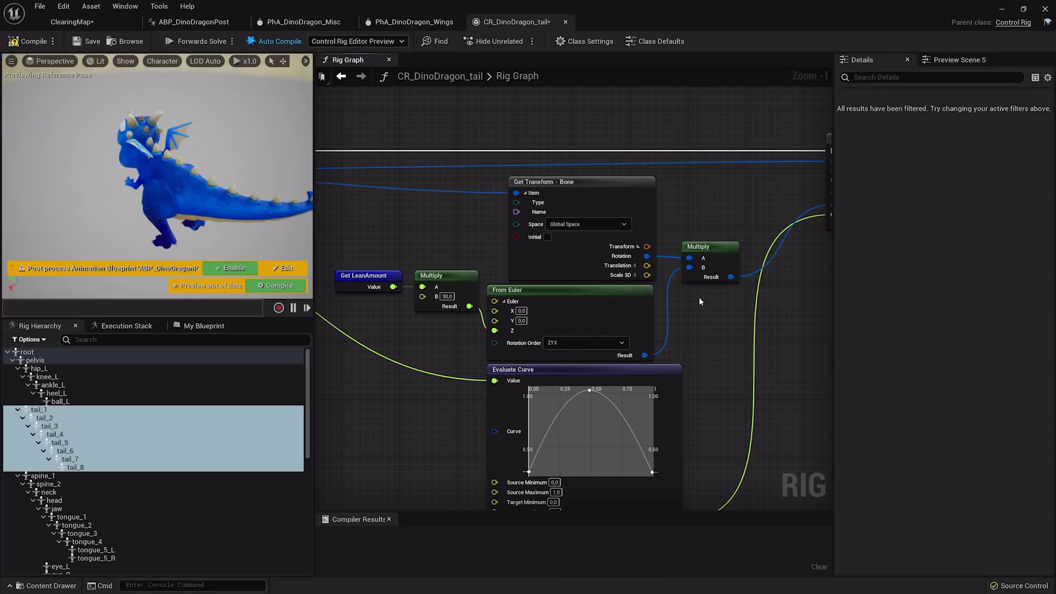
right_click_drag(704, 321, 795, 270)
scroll(528, 262, "up", 1)
scroll(492, 237, "down", 1)
mouse_move(431, 221)
left_mouse_down()
mouse_move(459, 254)
mouse_move(433, 220)
left_mouse_up()
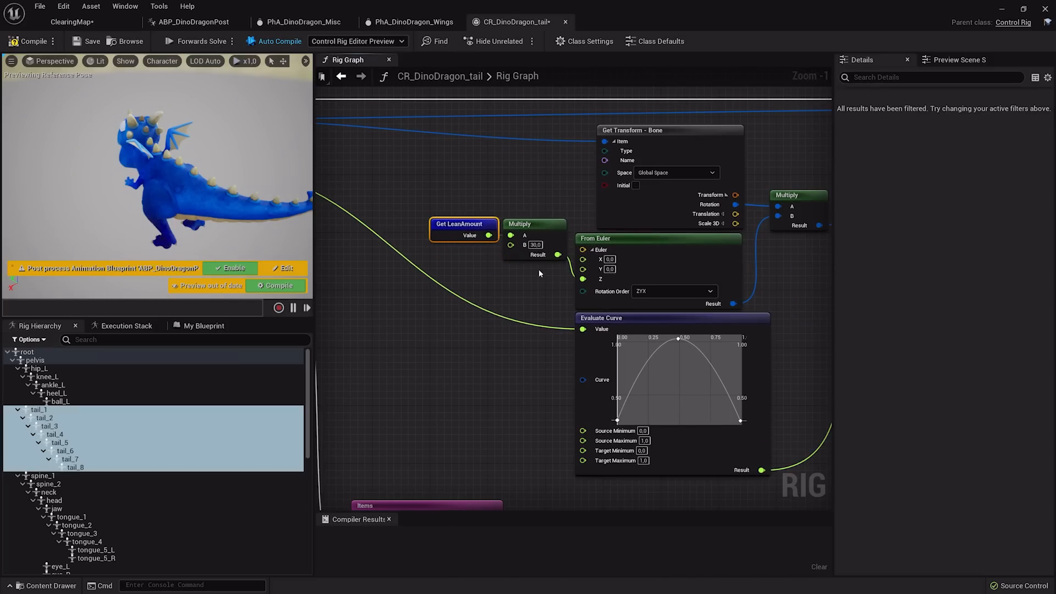
right_click_drag(786, 283, 570, 304)
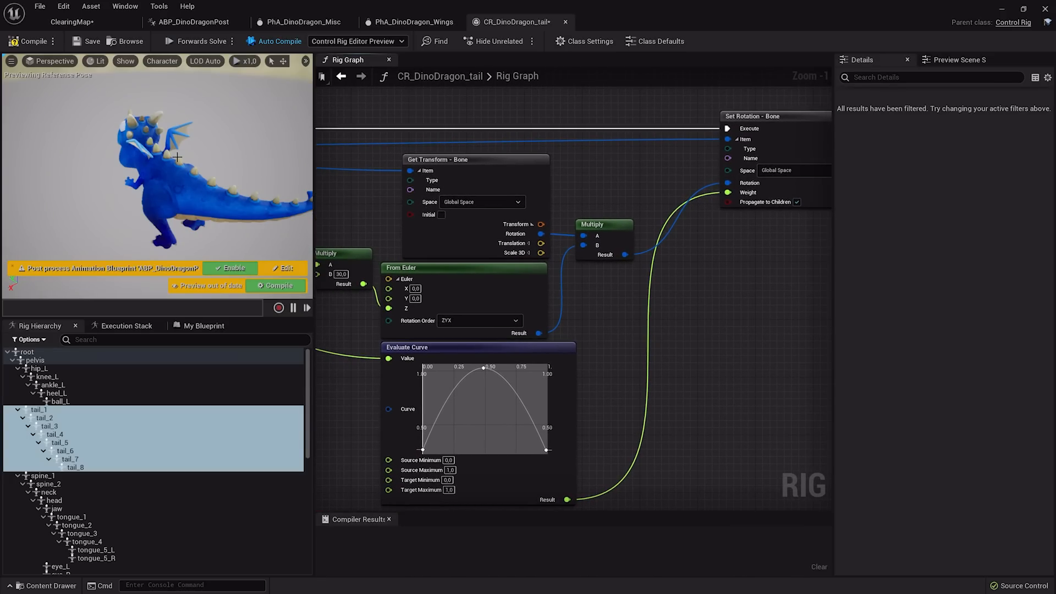
Step: Follow the For Each Item ratio through the Evaluate Curve node into the Set Rotation weight
right_click_drag(481, 261, 813, 437)
scroll(426, 274, "up", 1)
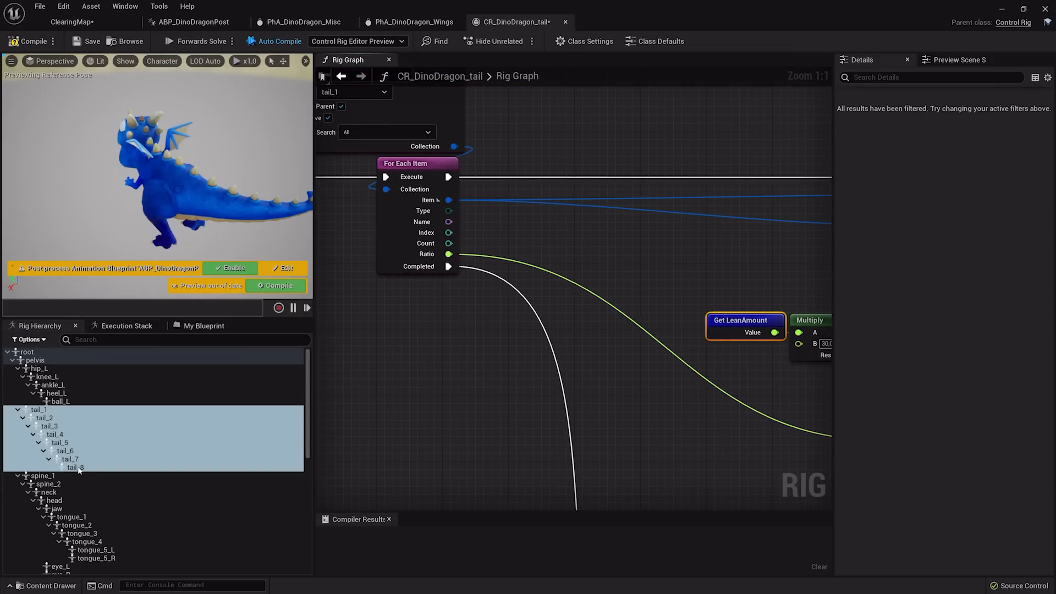
right_click_drag(749, 409, 496, 287)
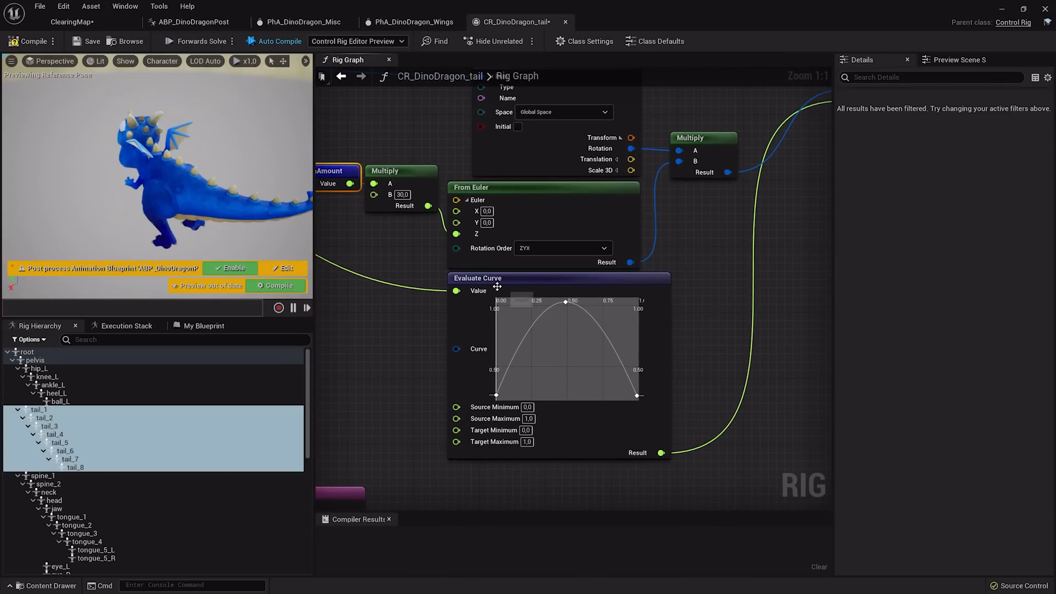
right_click_drag(756, 232, 672, 214)
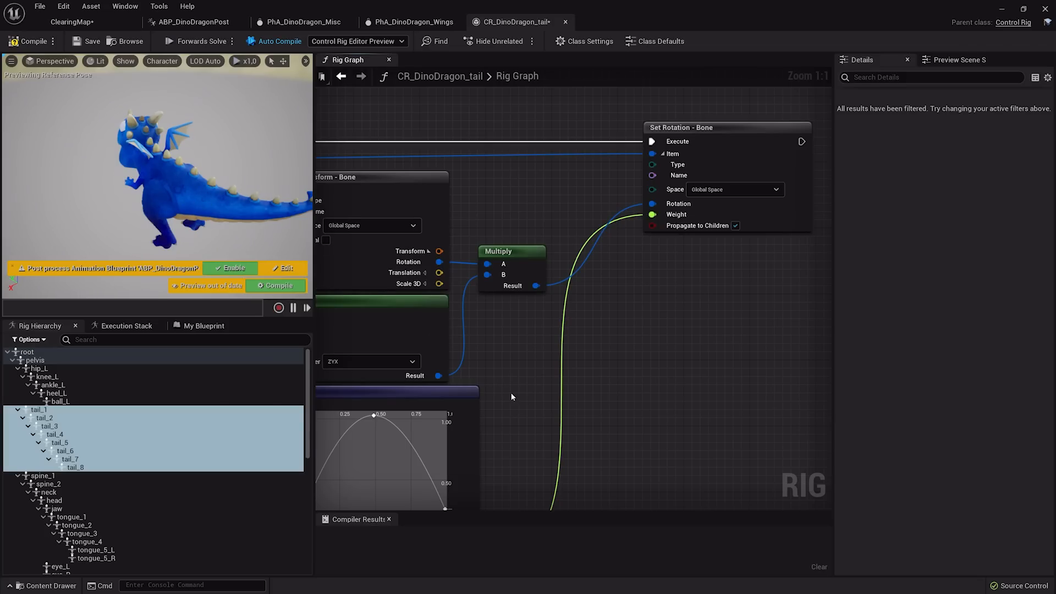
Step: Examine the spine_1, spine_2 and neck loop and the Interpolate node that smooths its lean rotation
right_click_drag(592, 404, 722, 216)
scroll(721, 220, "down", 3)
right_click_drag(635, 345, 823, 126)
scroll(672, 213, "up", 2)
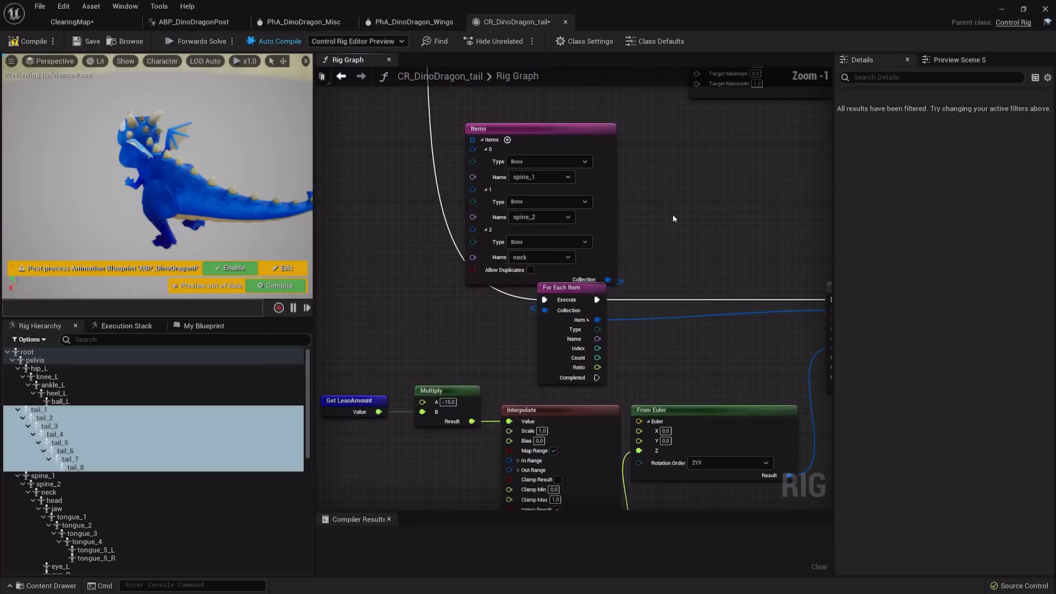
scroll(673, 218, "up", 1)
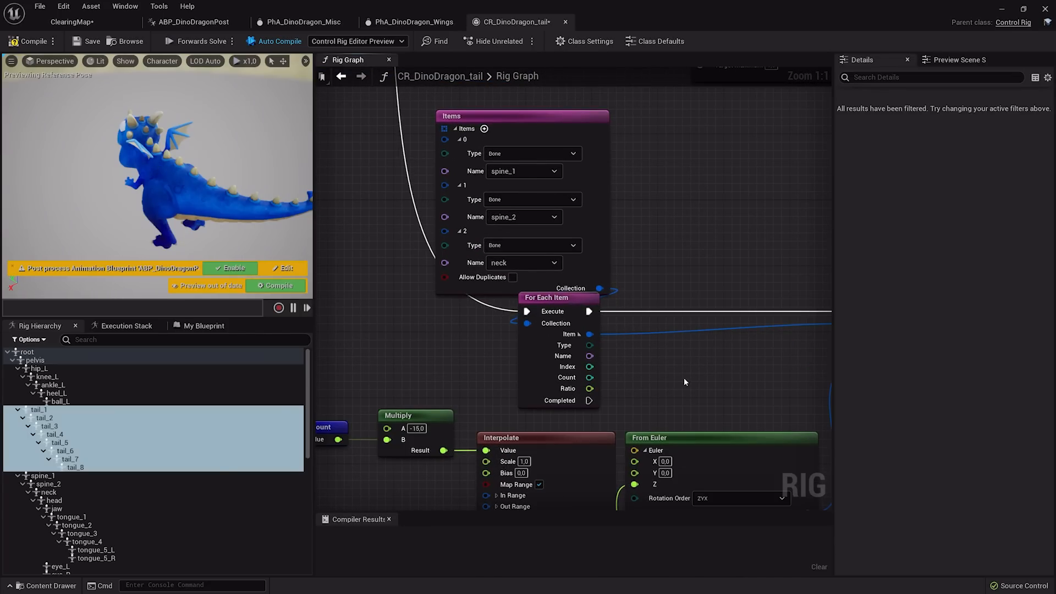
right_click_drag(684, 381, 709, 197)
left_click(622, 243)
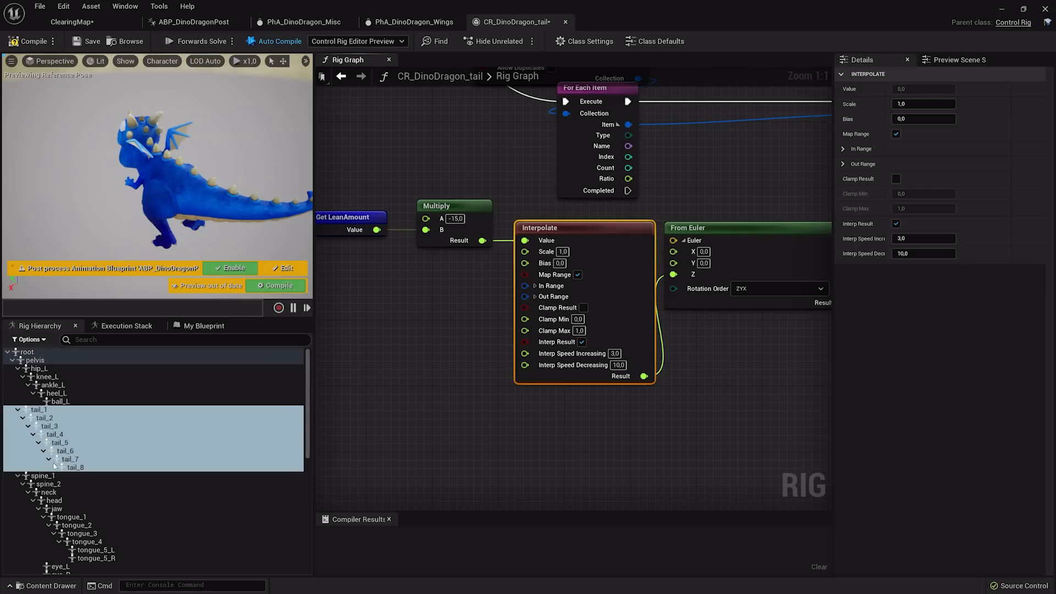
Step: Set the LeanAmount variable's default value to 0,352767 to preview the opposite lean
left_click(203, 326)
left_click(147, 421)
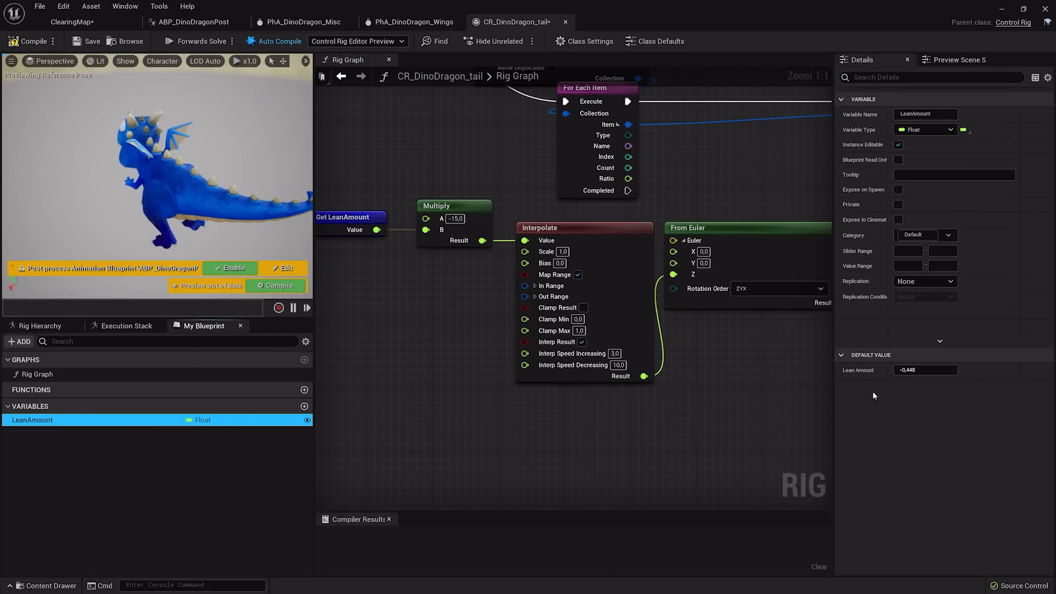
mouse_move(913, 370)
left_mouse_down()
mouse_move(954, 371)
mouse_move(909, 371)
left_mouse_up()
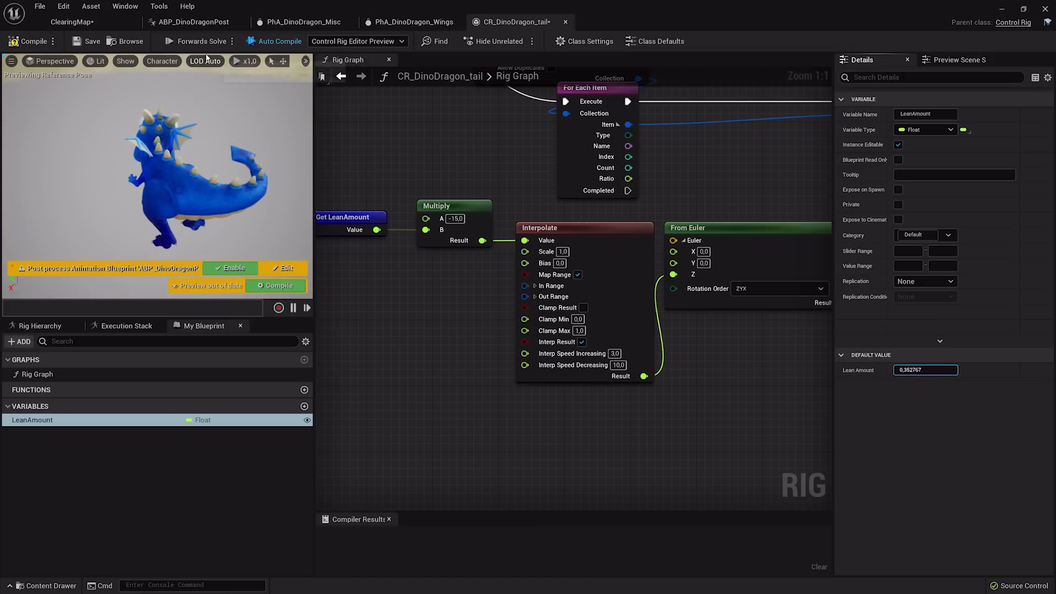
Step: Return to ABP_DinoDragonPost and connect the cached SplineAdjustment pose to the Output Pose
left_click(72, 22)
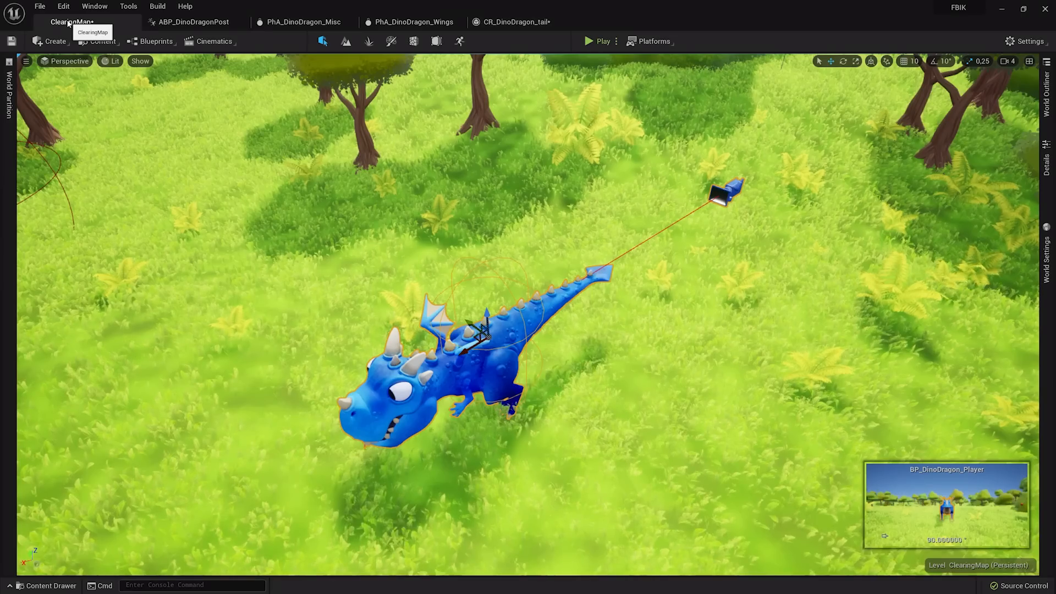
left_click(225, 27)
right_click_drag(528, 411, 535, 200)
left_click_drag(479, 393, 549, 411)
left_click(549, 410)
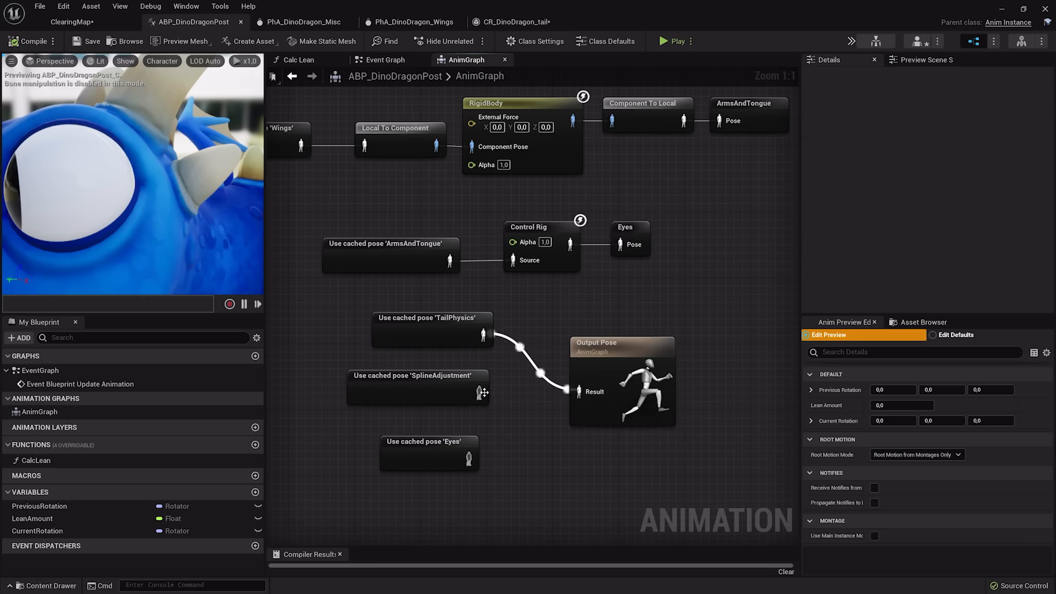
left_click_drag(479, 392, 578, 392)
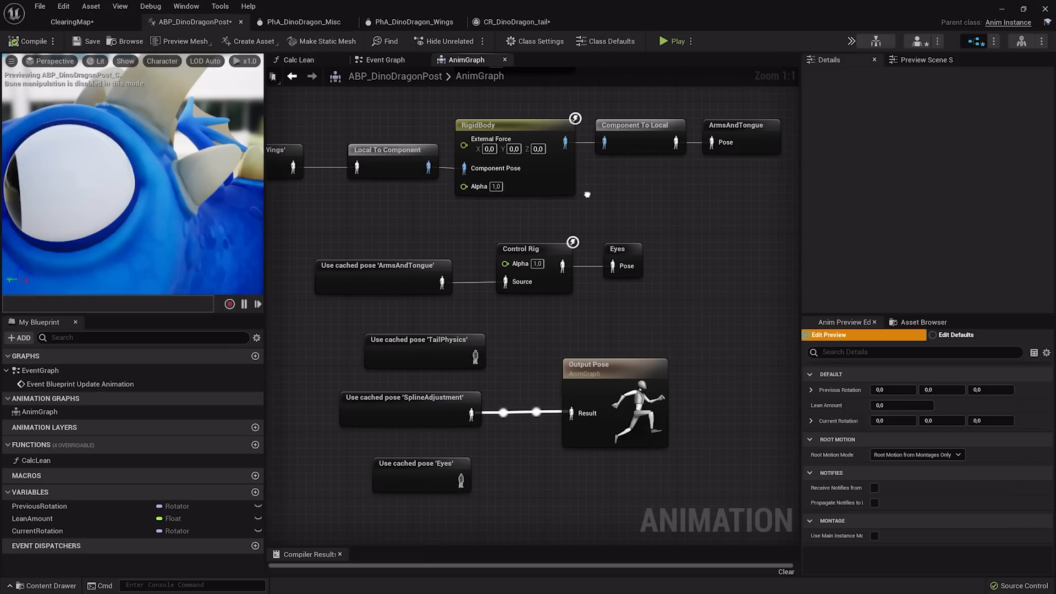
Step: Connect the cached Eyes pose to the Output Pose and locate the wings RigidBody node's physics asset among the project content
left_click_drag(460, 480, 571, 413)
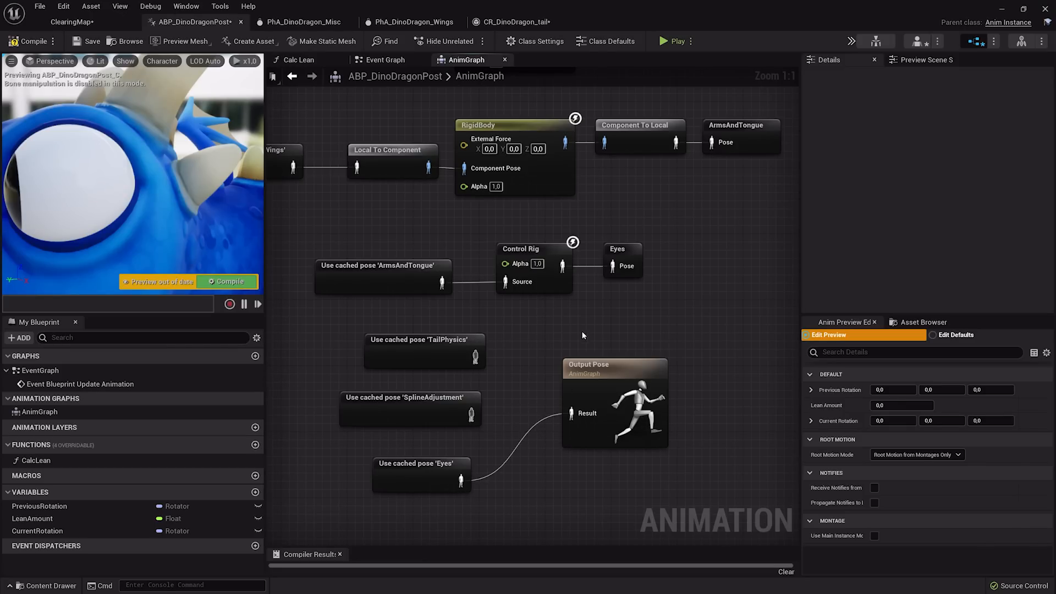
right_click_drag(615, 263, 653, 278)
left_click(549, 211)
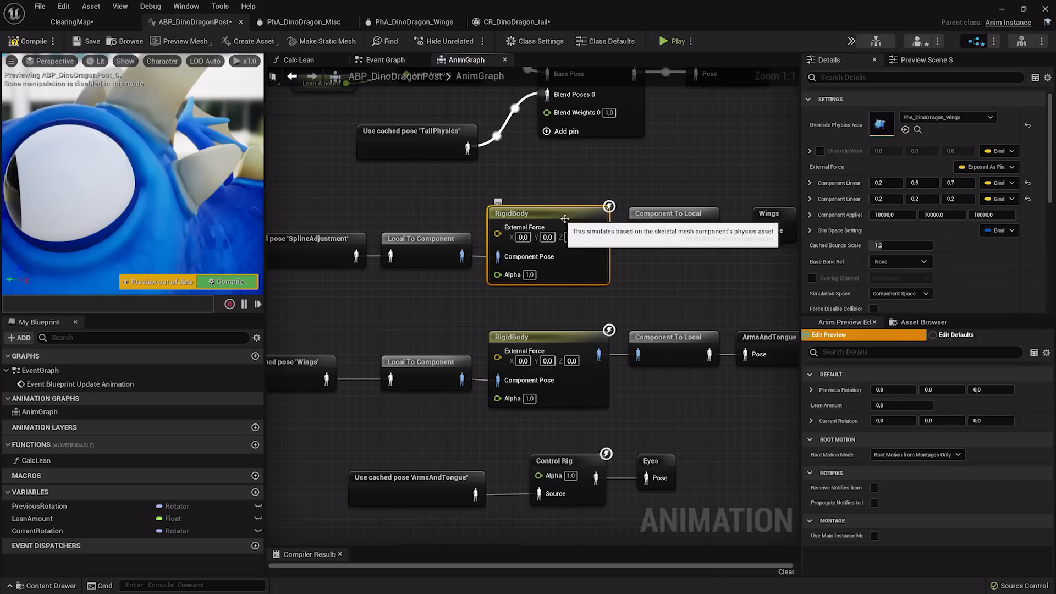
left_click(917, 130)
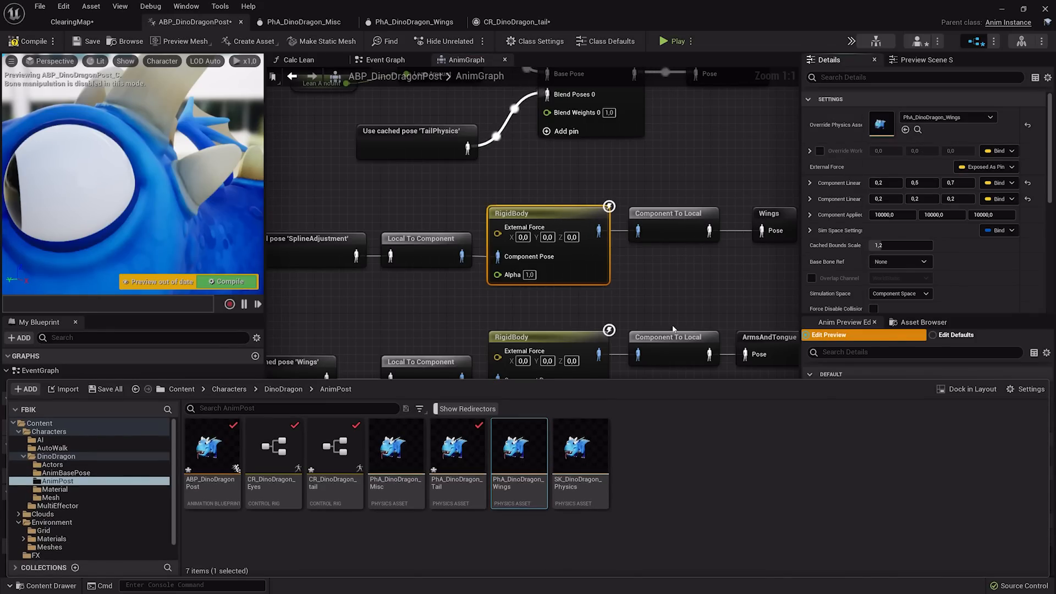
Step: Open the PhA_DinoDragon_Wings physics asset and run, then stop, its simulation to preview the wing bodies
double_click(511, 476)
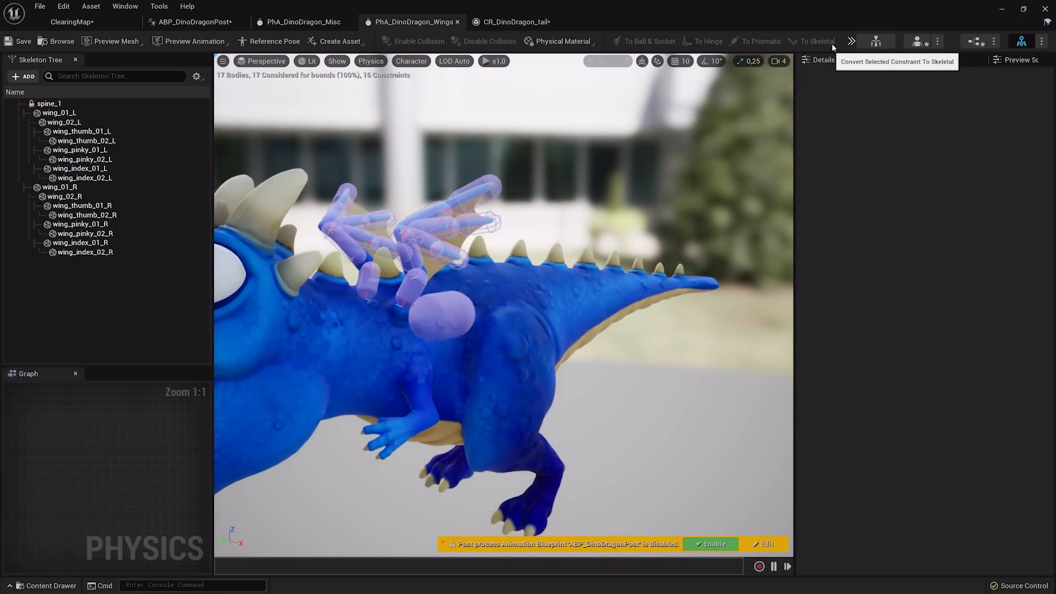
left_click(876, 41)
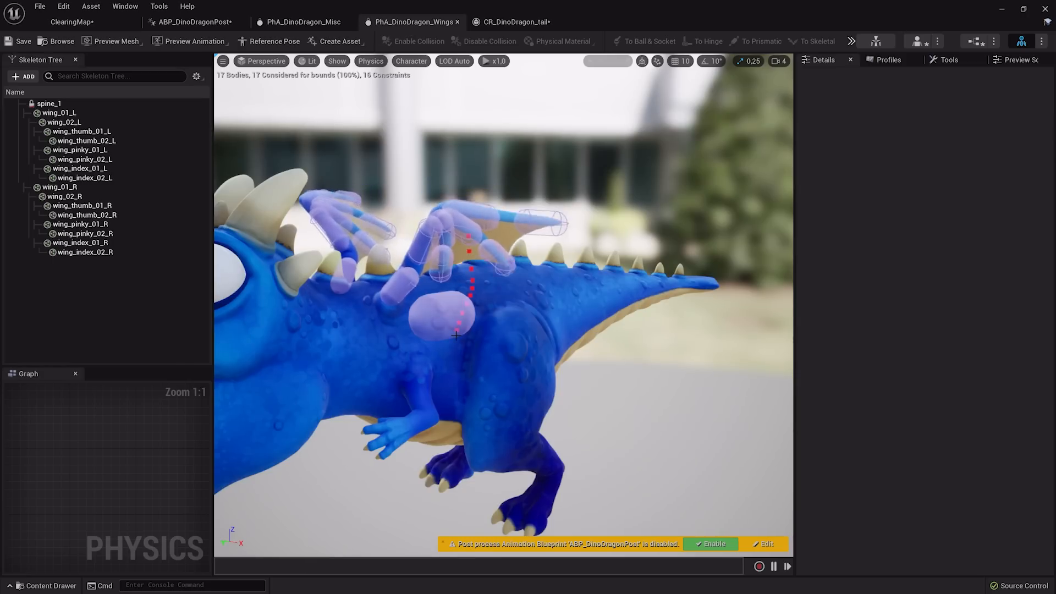
left_click(876, 44)
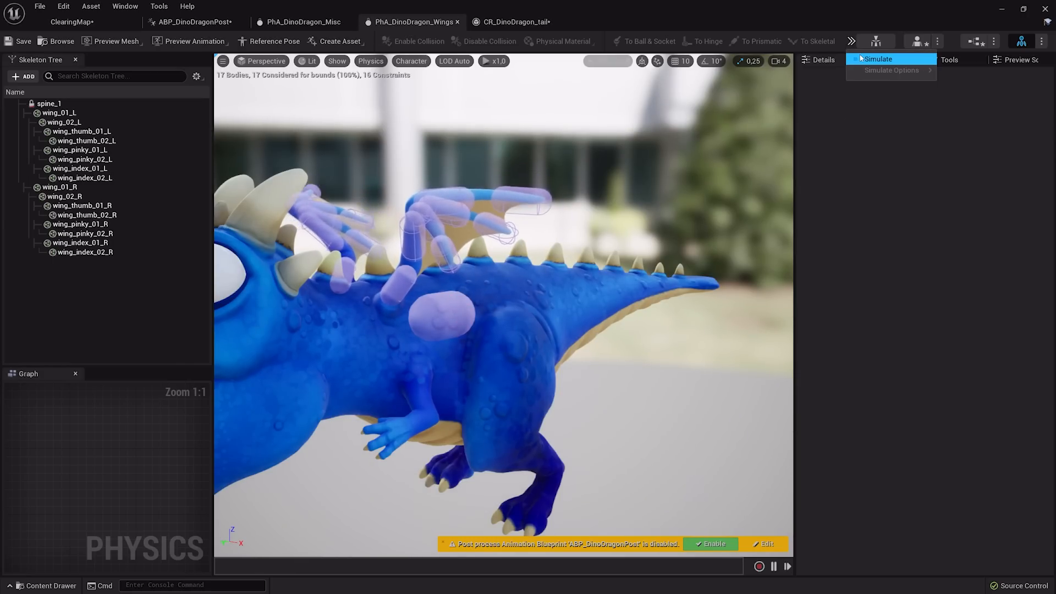
left_click(862, 59)
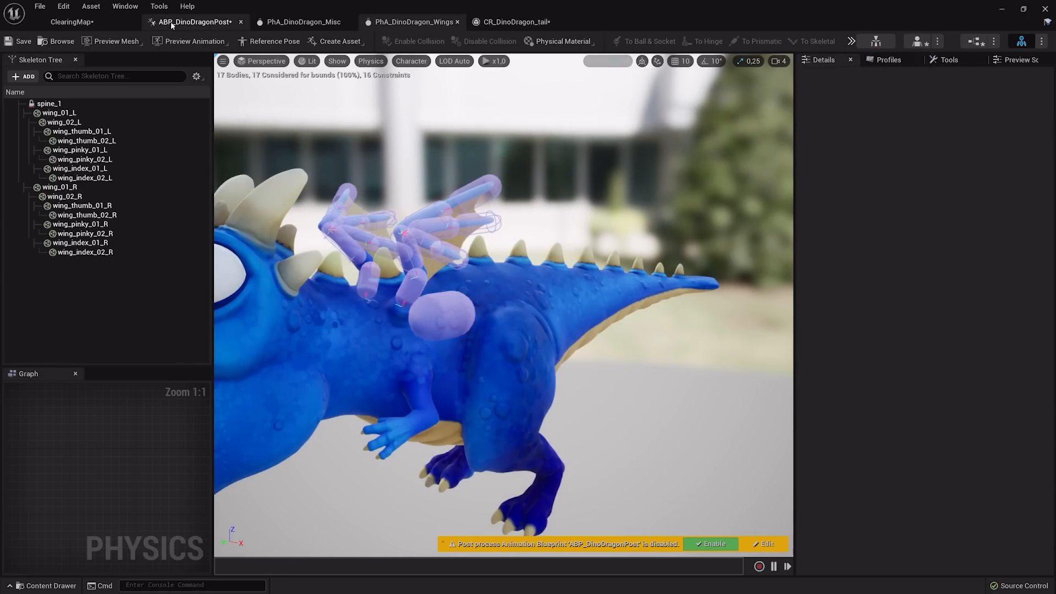
Step: Return to ABP_DinoDragonPost and open PhA_DinoDragon_Misc, the physics asset overriding the ArmsAndTongue RigidBody node
left_click(83, 24)
left_click(173, 21)
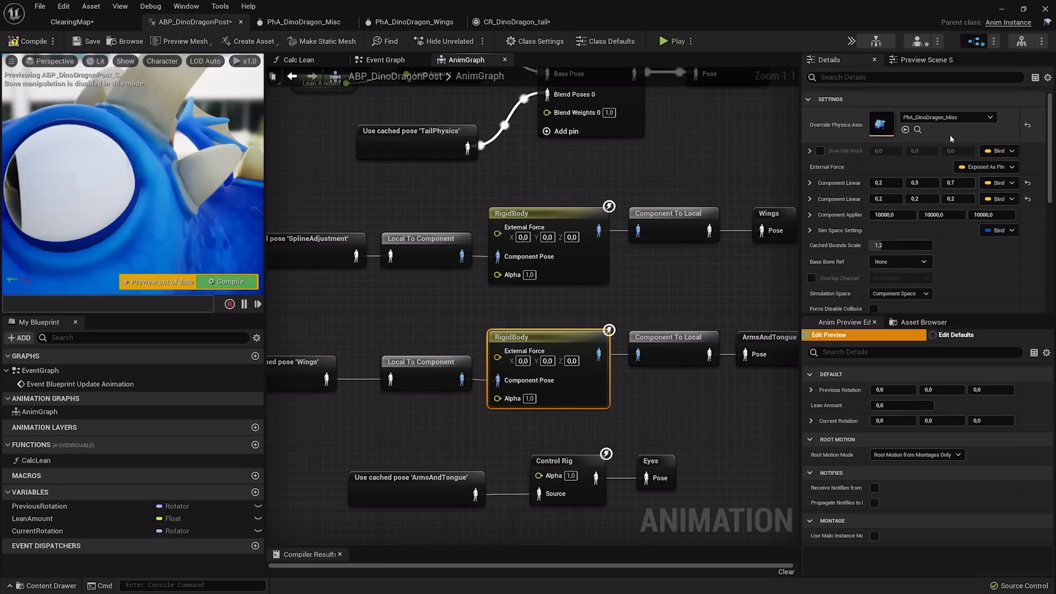
left_click(917, 130)
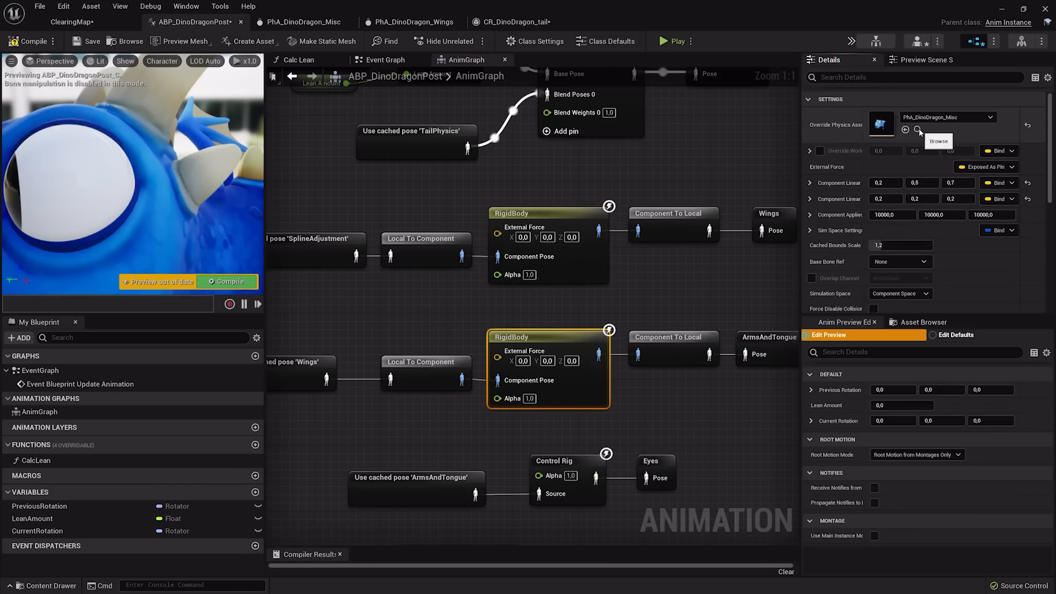
double_click(404, 476)
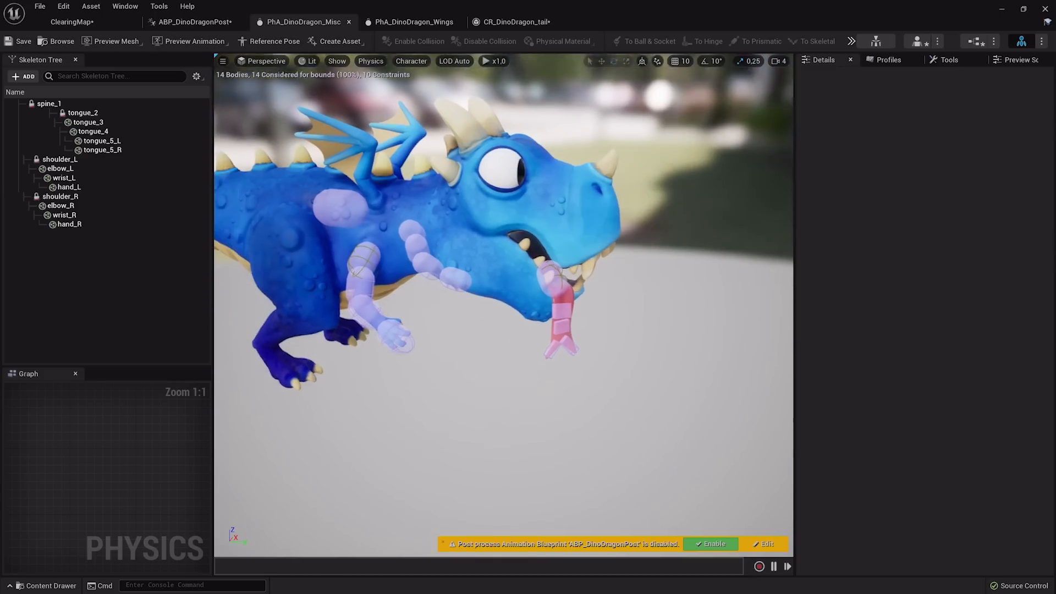
Step: Simulate PhA_DinoDragon_Misc and pull on a hand body to preview the arm and tongue physics
left_click(938, 41)
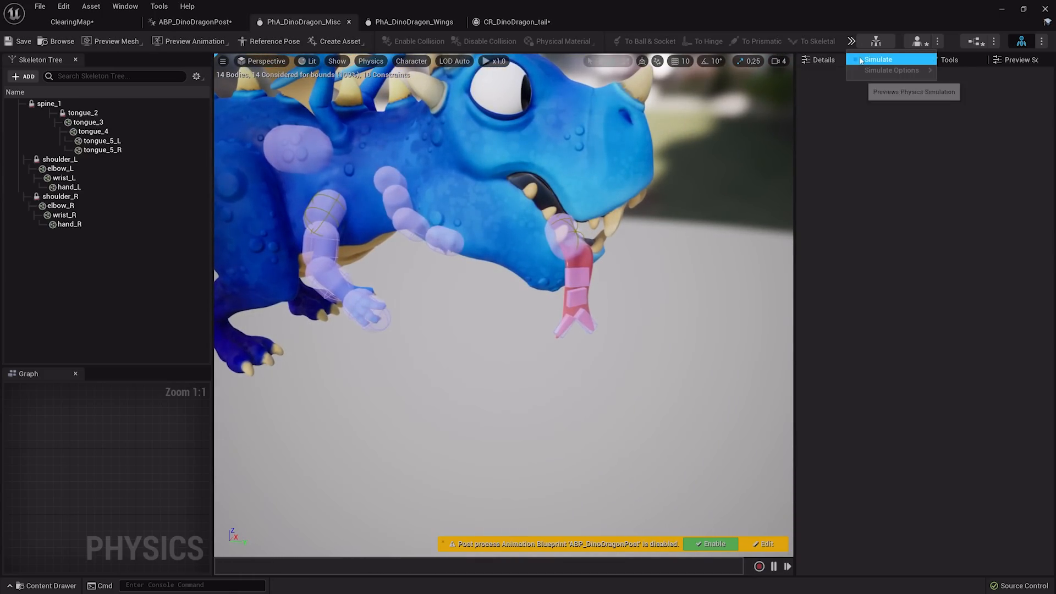
left_click(875, 60)
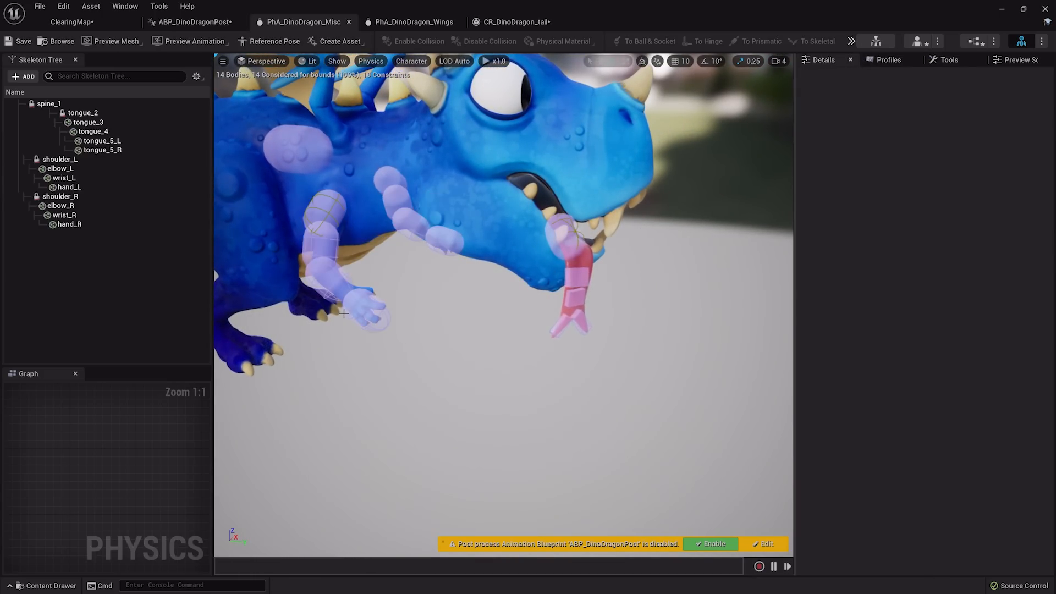
right_click_drag(367, 313, 212, 398, "ctrl")
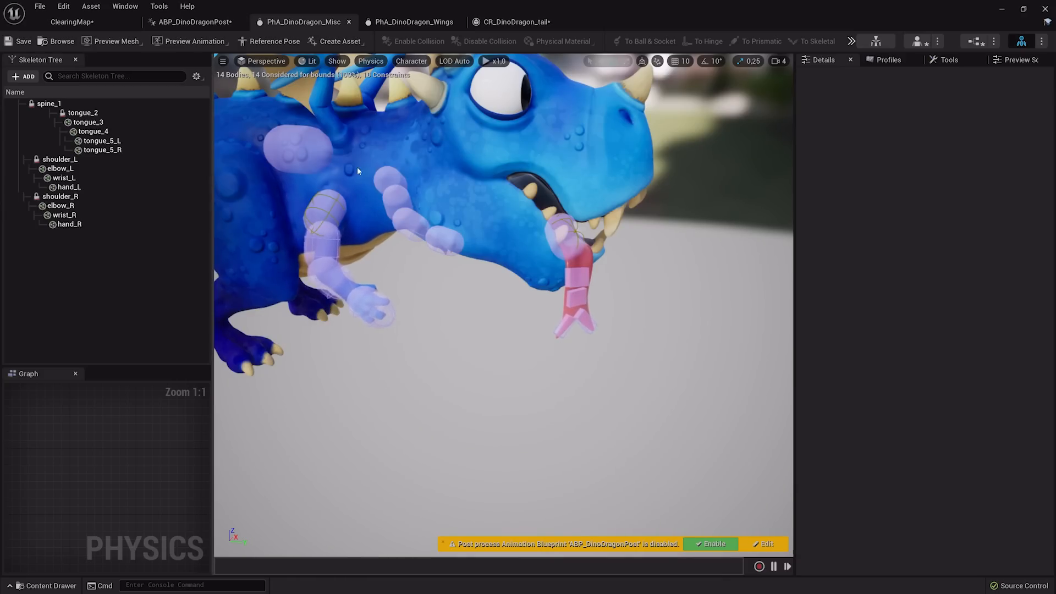
right_click_drag(357, 172, 281, 145)
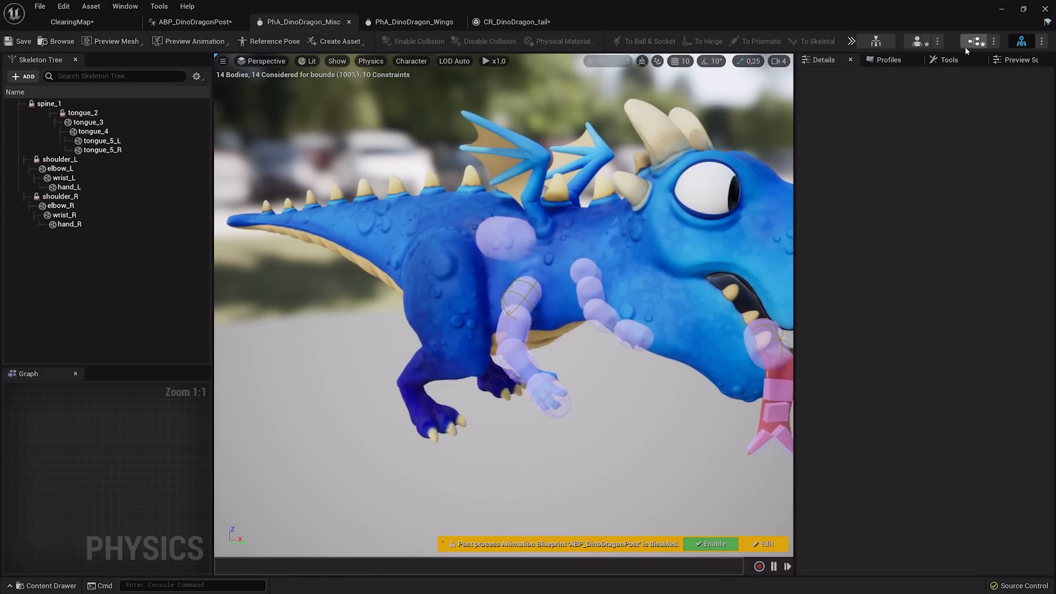
Step: Return to ABP_DinoDragonPost, review the chain from the wings RigidBody to the Eyes Control Rig, and compile the blueprint
left_click(219, 24)
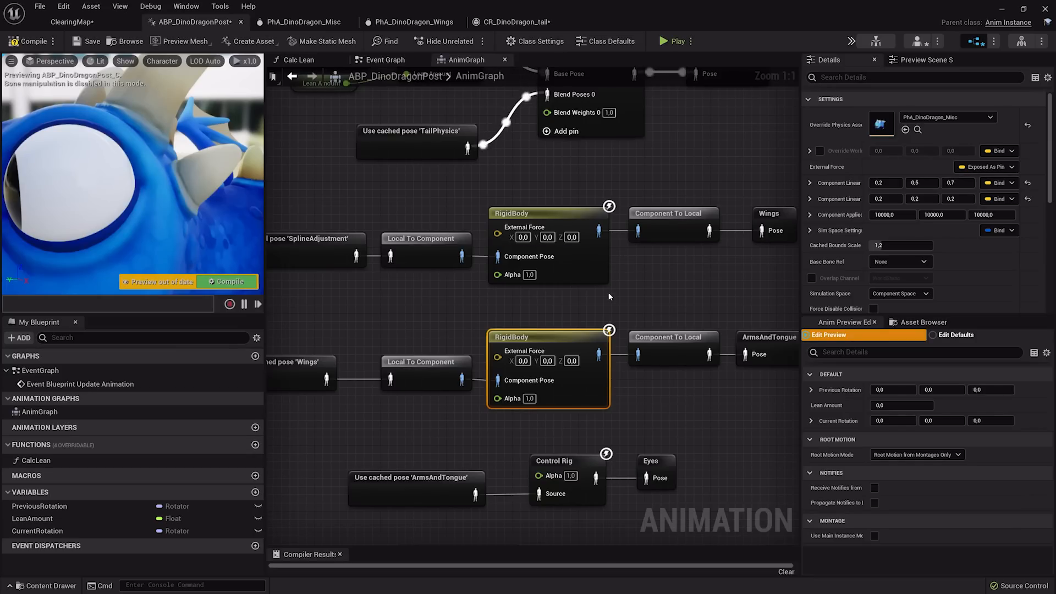
scroll(601, 266, "down", 1)
mouse_move(609, 297)
right_mouse_down()
mouse_move(600, 266)
mouse_move(605, 284)
right_mouse_up()
right_click_drag(536, 181, 533, 231)
left_click(545, 275)
right_click_drag(550, 354, 564, 297)
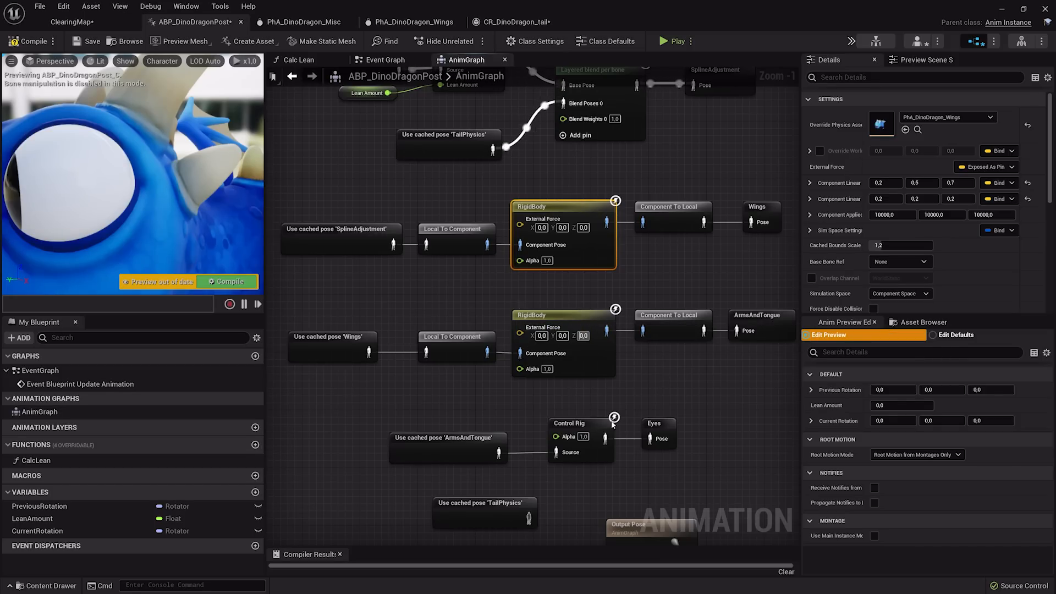
right_click_drag(614, 417, 549, 318)
scroll(550, 318, "up", 1)
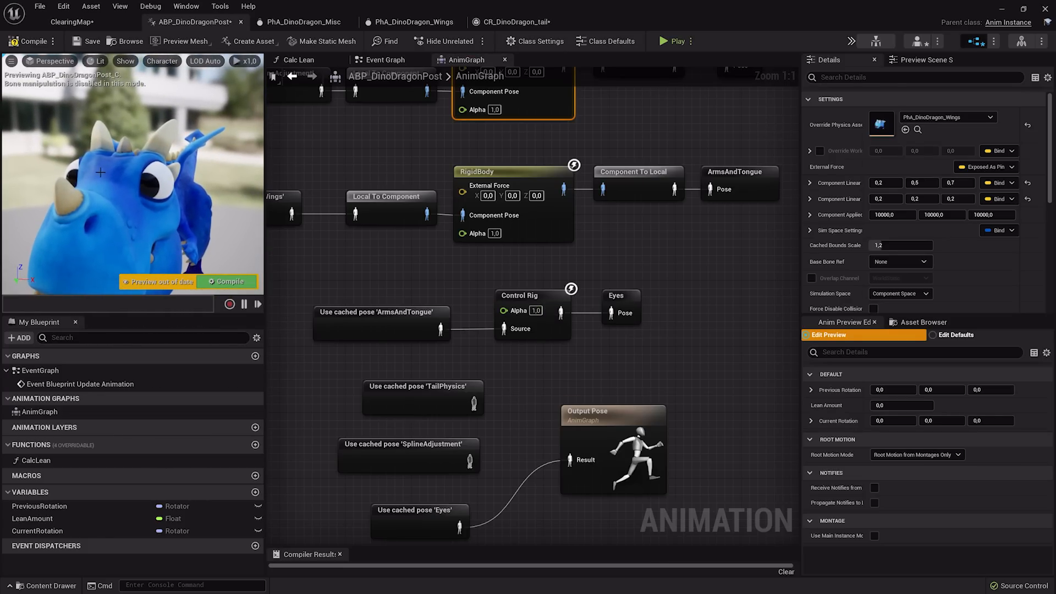
left_click(227, 281)
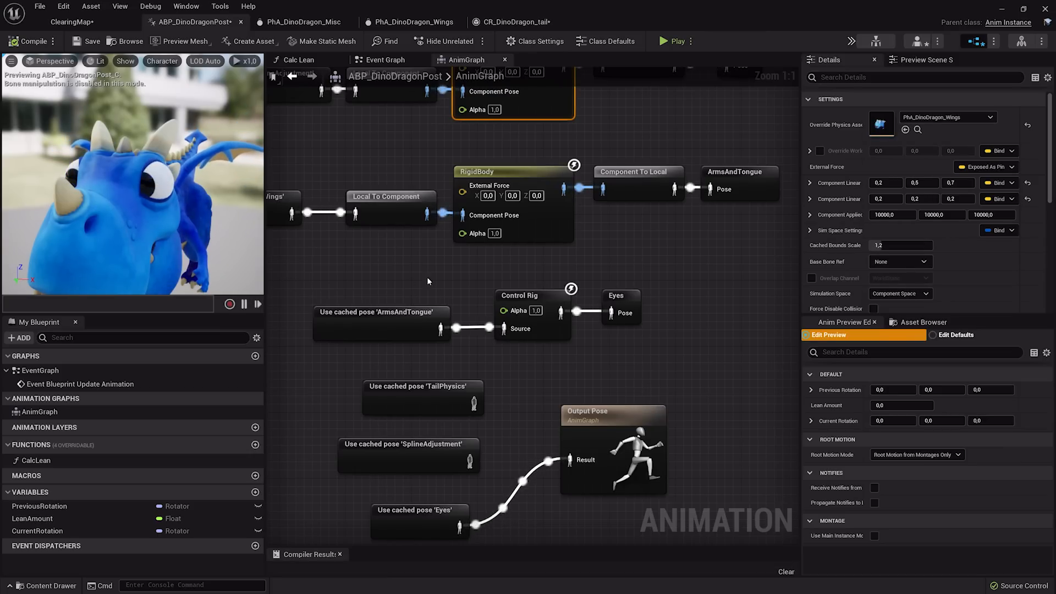
Step: Open CR_DinoDragon_Eyes from the Control Rig node feeding the Eyes pose and frame the preview on the dragon's eye
left_click(539, 295)
double_click(539, 296)
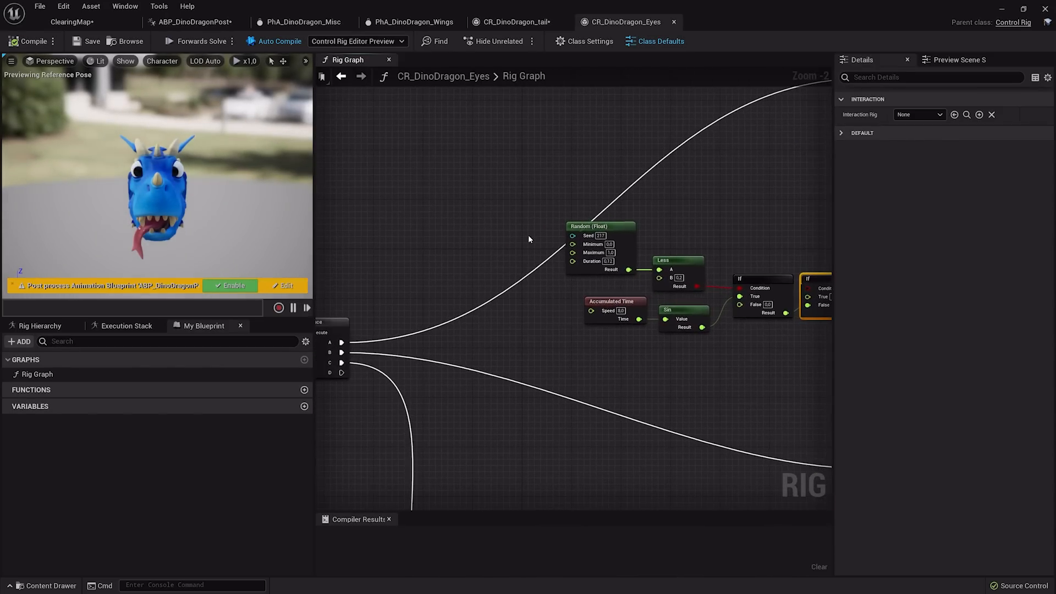
right_click_drag(157, 176, 165, 176)
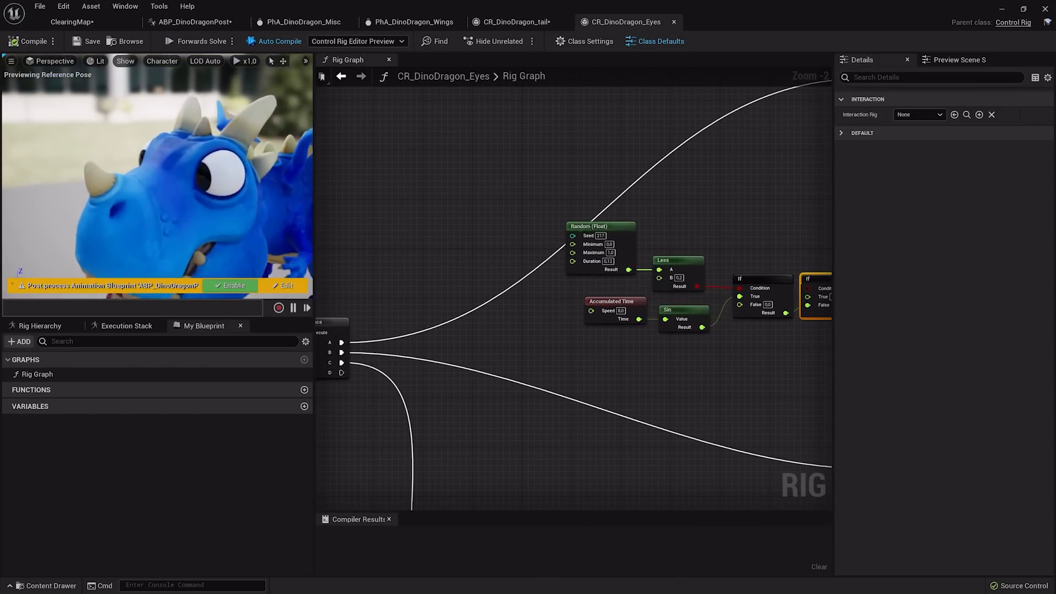
right_click_drag(165, 176, 171, 176)
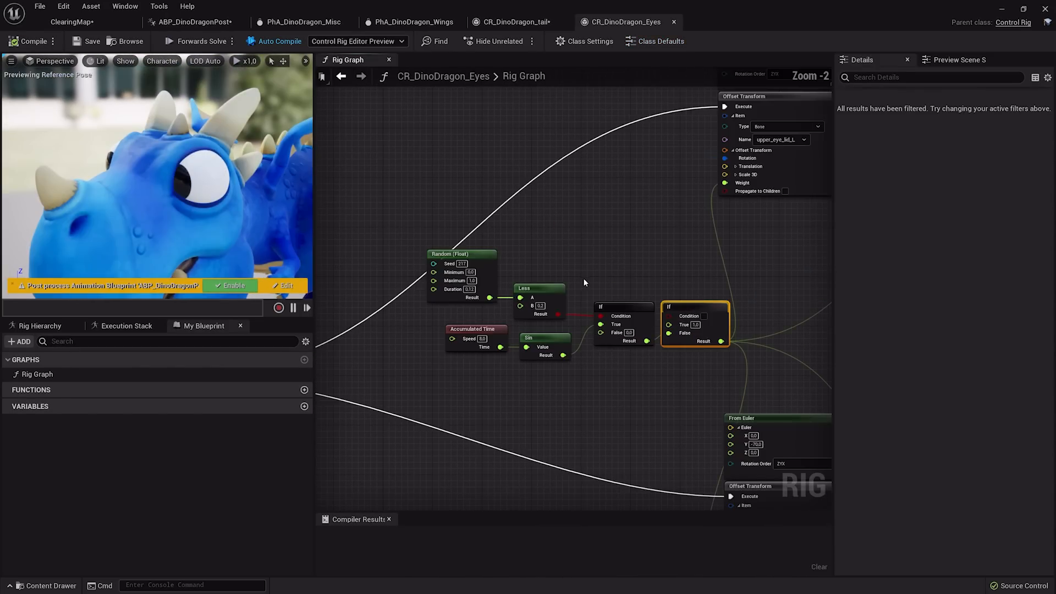
Step: Examine the blink logic: the Random, Less, Accumulated Time, Sin and If nodes driving the weight of the upper eyelid Offset Transform
right_click_drag(583, 278, 557, 233)
scroll(525, 231, "up", 2)
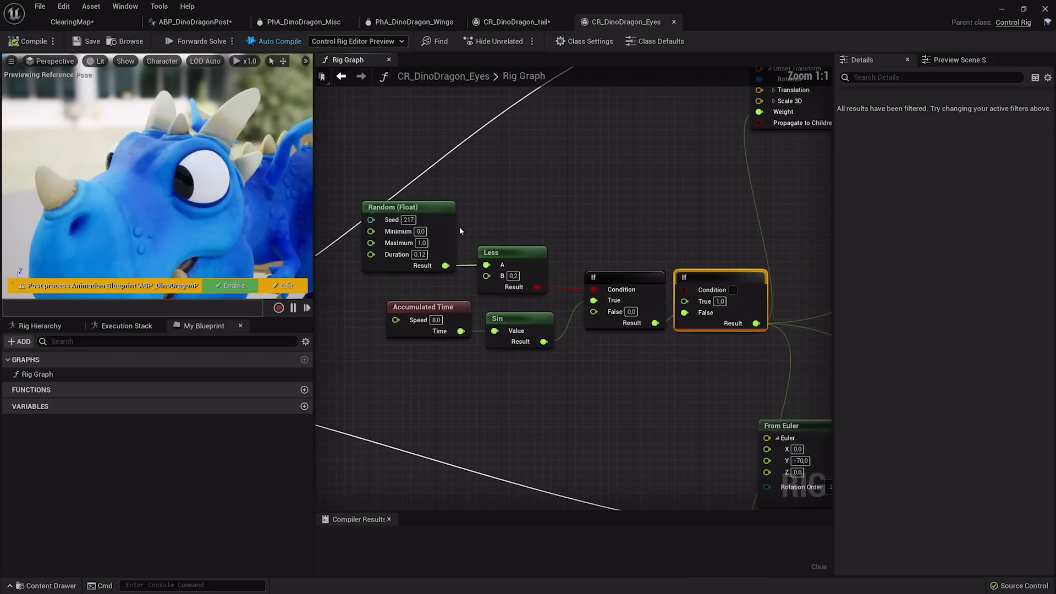
left_click(432, 212)
left_click(442, 304)
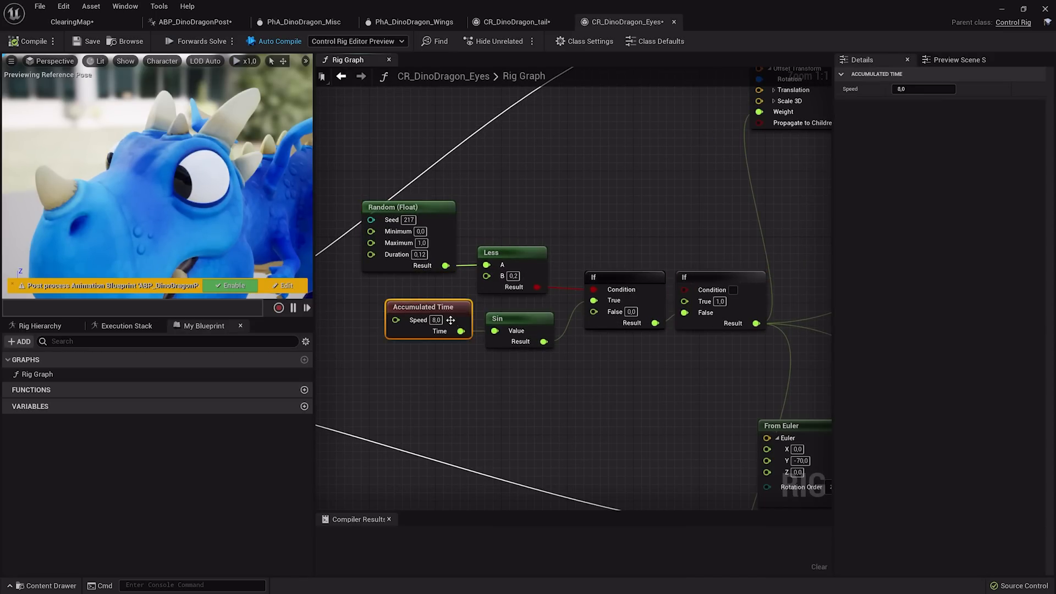
scroll(665, 220, "down", 2)
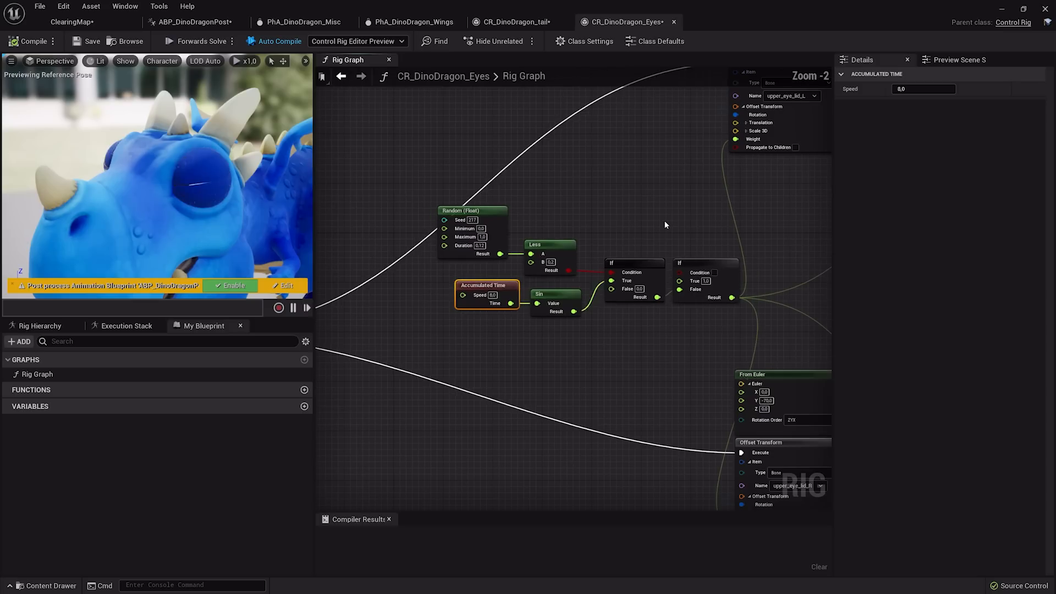
right_click_drag(665, 220, 433, 314)
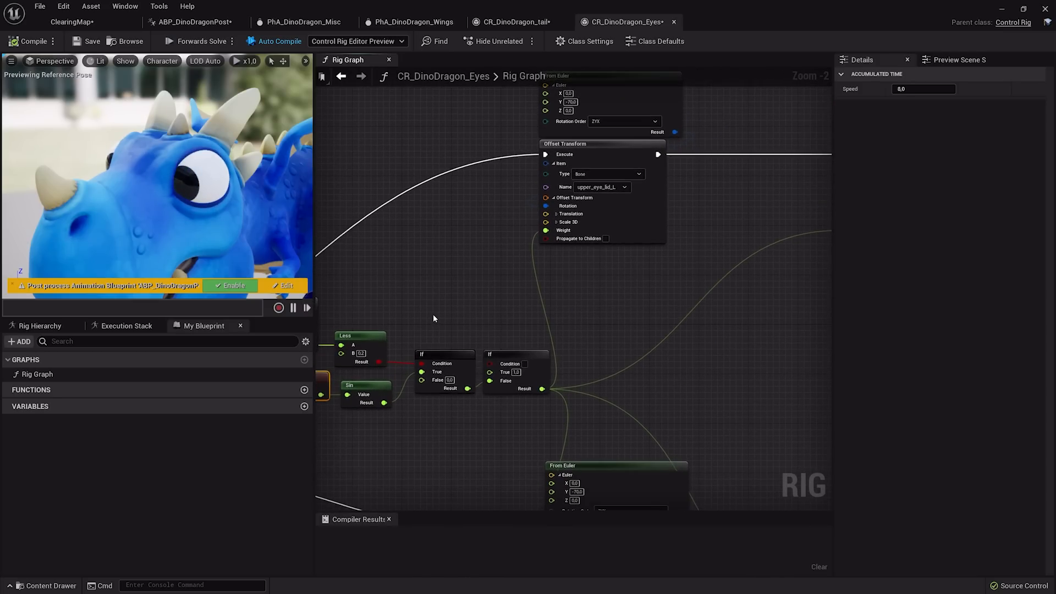
Step: Examine the random eye movement section, from the Random nodes through From Euler and Accumulate Lerp to eye_L and eye_R
scroll(432, 314, "down", 3)
right_click_drag(469, 356, 550, 173)
scroll(513, 284, "up", 2)
right_click_drag(432, 345, 748, 176)
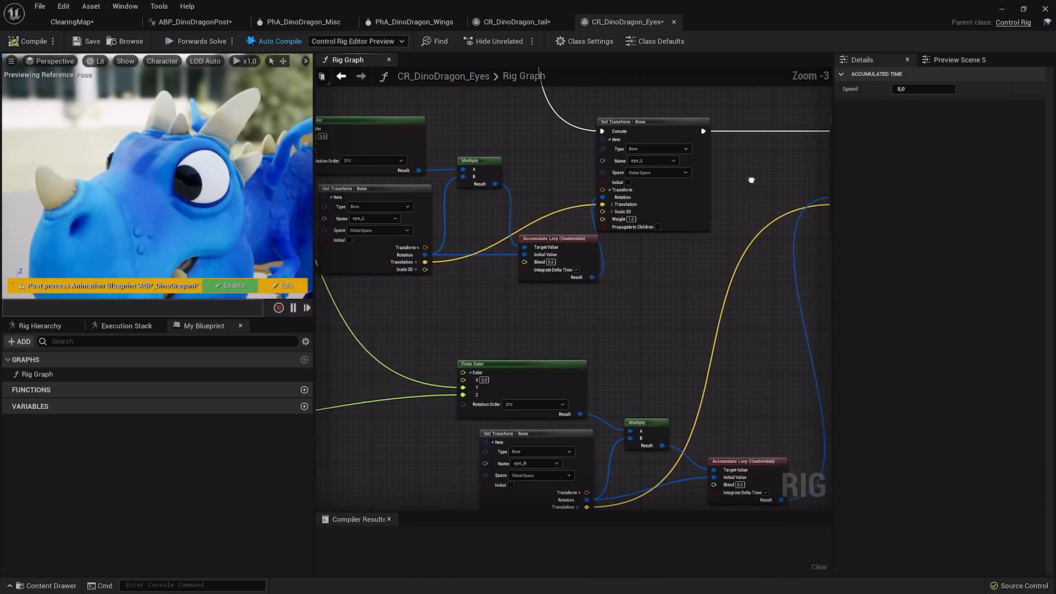
right_click_drag(691, 224, 760, 233)
scroll(760, 233, "down", 2)
right_click_drag(679, 255, 670, 289)
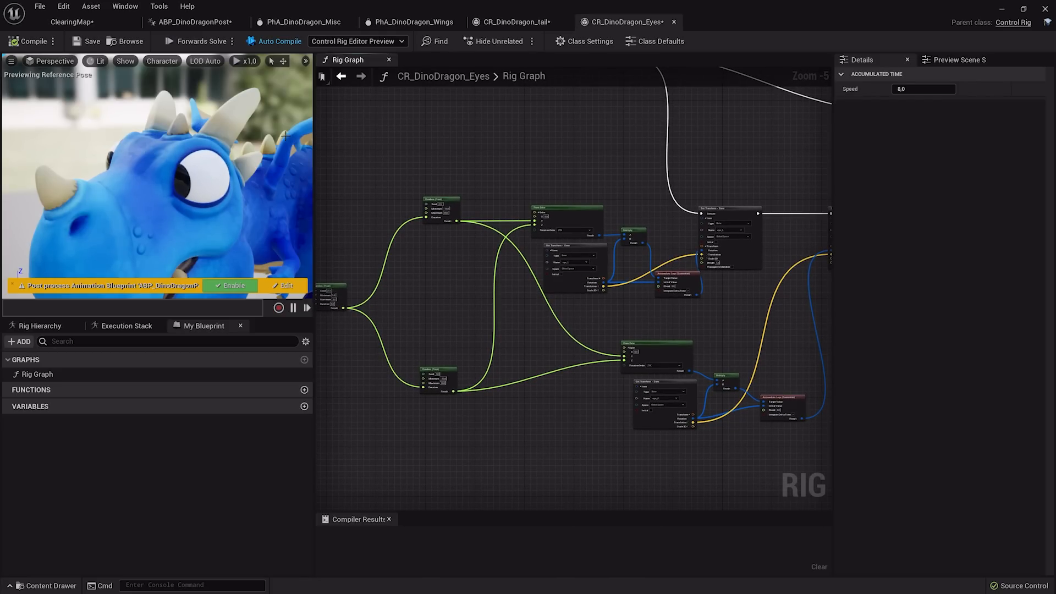
Step: Play ClearingMap and run the dragon in changing directions to preview the tail, wing, arm, tongue and eye motion
left_click(88, 22)
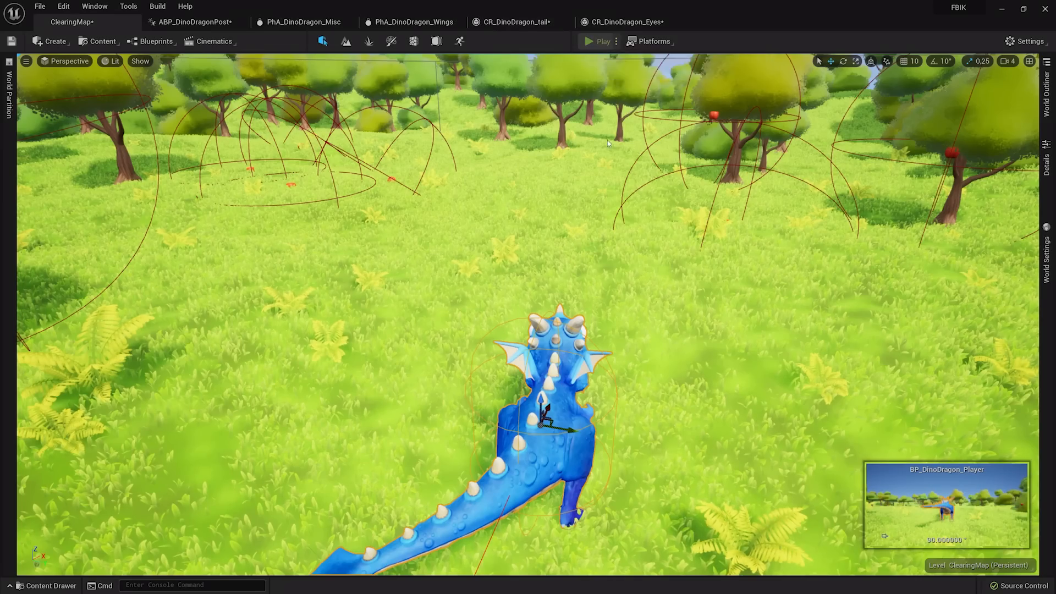
left_click(607, 140)
key("d")
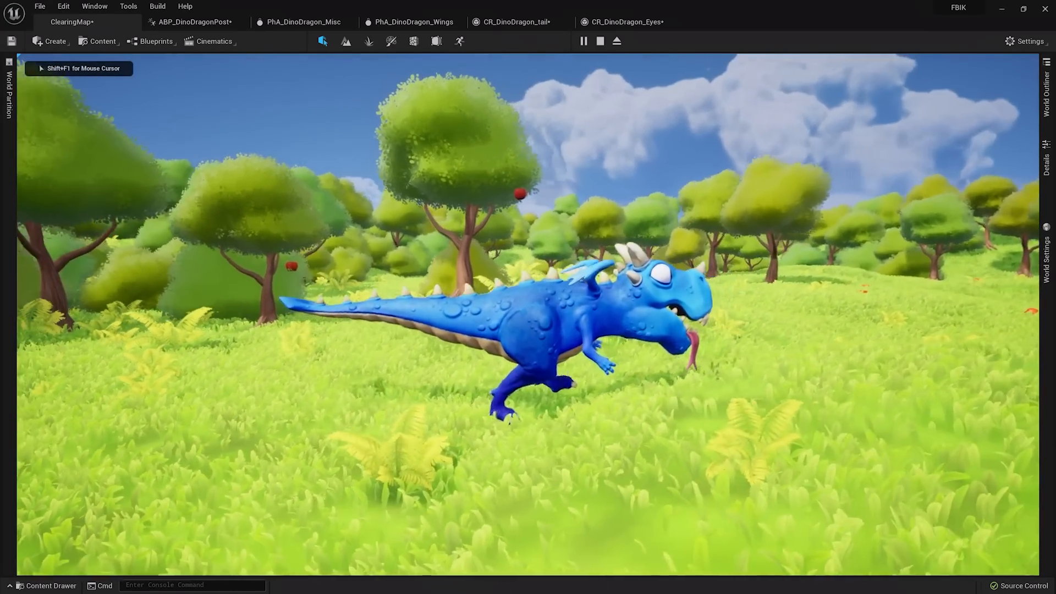
key("s")
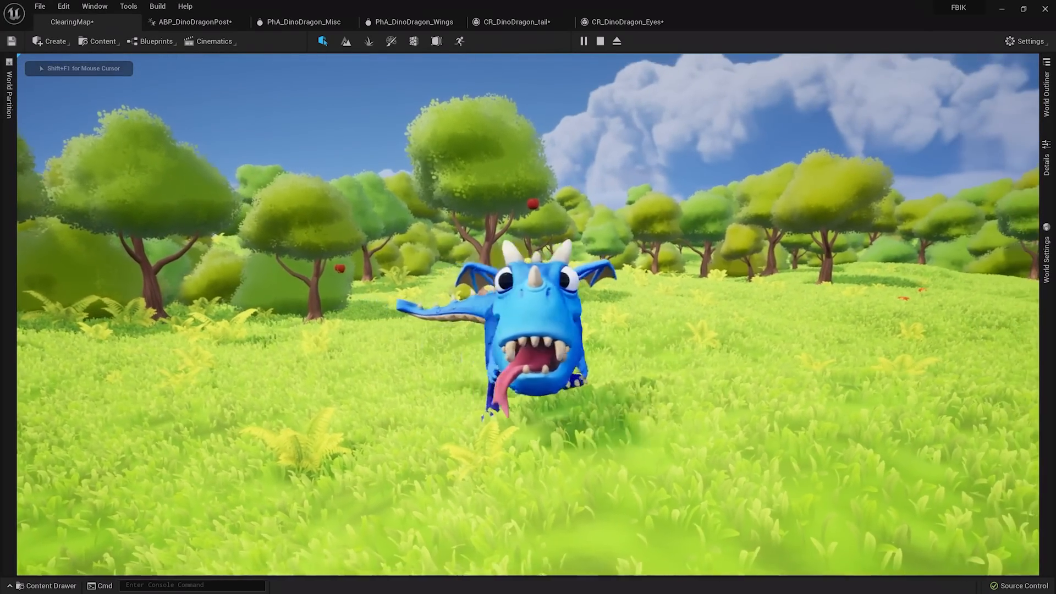
key("d")
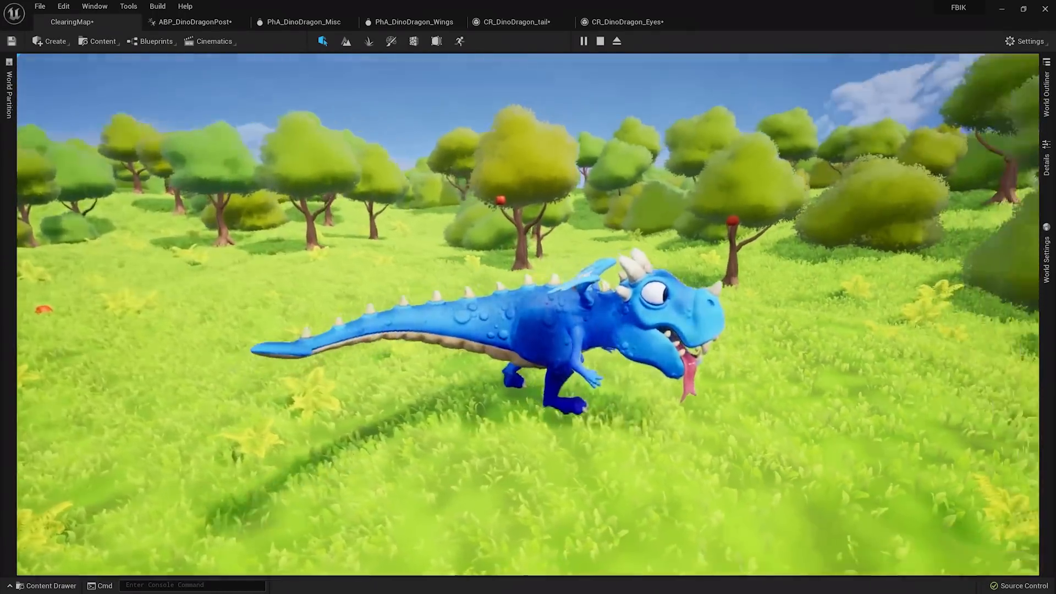
key("a")
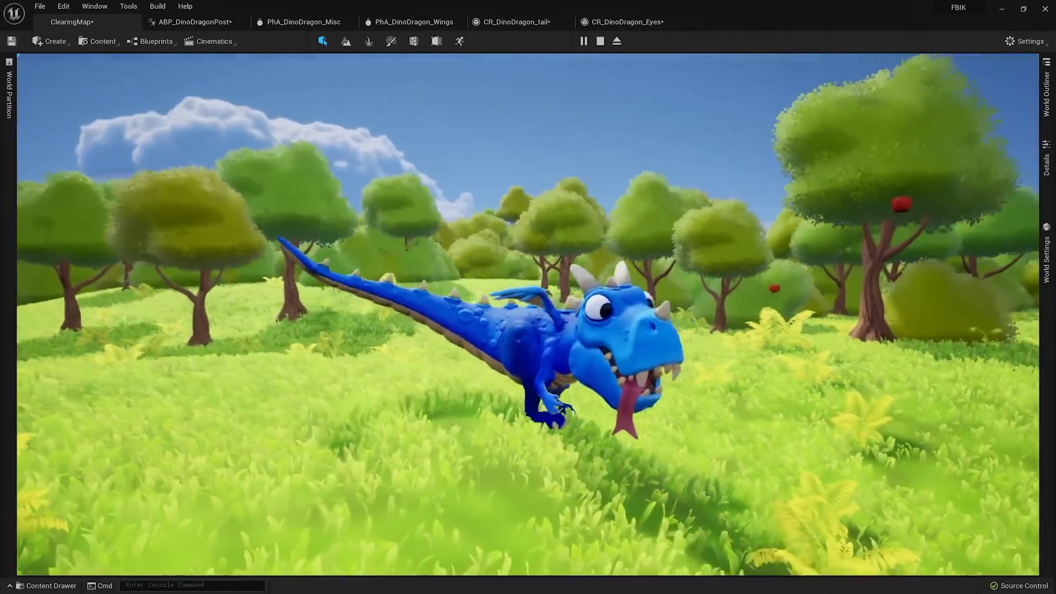
key("d")
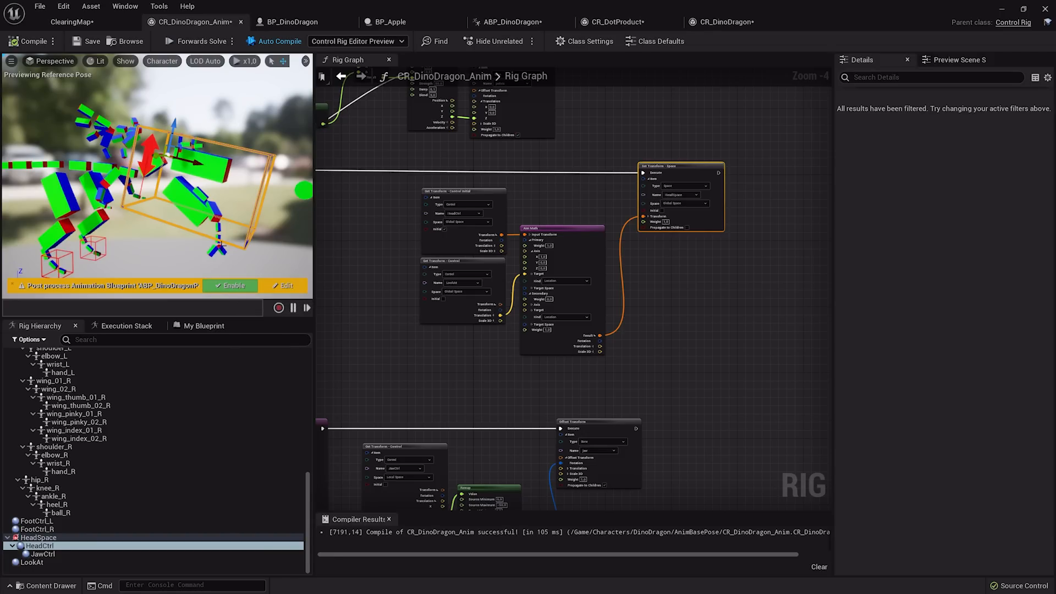
Step: Enable the post process animation blueprint in the CR_DinoDragon_Anim preview and lower JawCtrl to a Z location of about -17
left_click(231, 288)
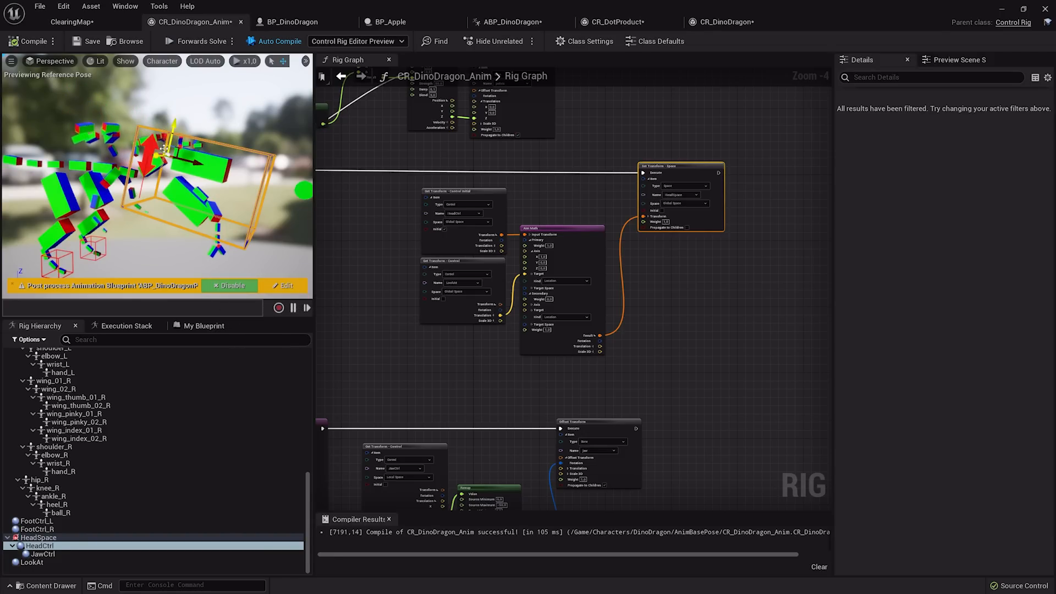
left_click(146, 155)
mouse_move(147, 155)
right_mouse_down()
mouse_move(118, 151)
mouse_move(153, 158)
right_mouse_up()
left_click_drag(134, 124, 153, 148)
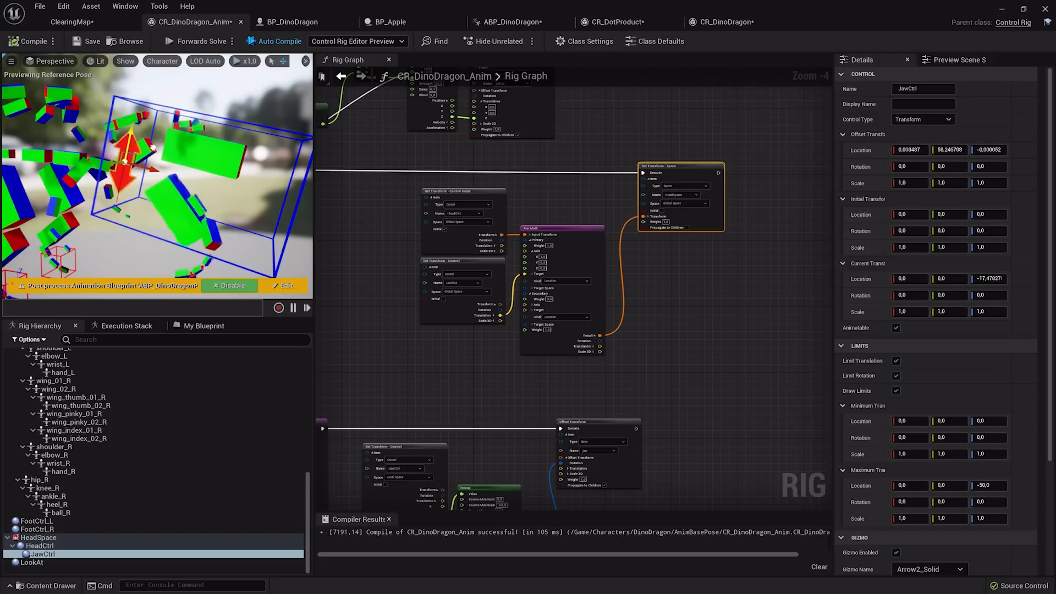
key("s")
right_click_drag(137, 147, 143, 160)
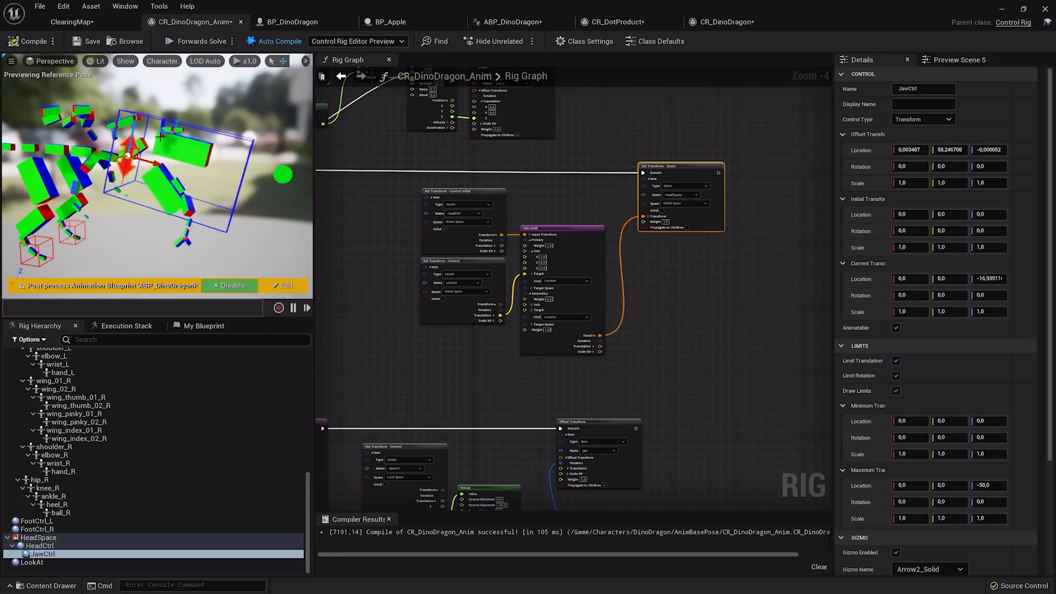
Step: Move HeadCtrl up and down to preview the body's reaction, leaving it at about X -6, Z 64
left_click(214, 132)
left_click_drag(161, 133, 200, 130)
right_click_drag(189, 130, 188, 126)
key("s")
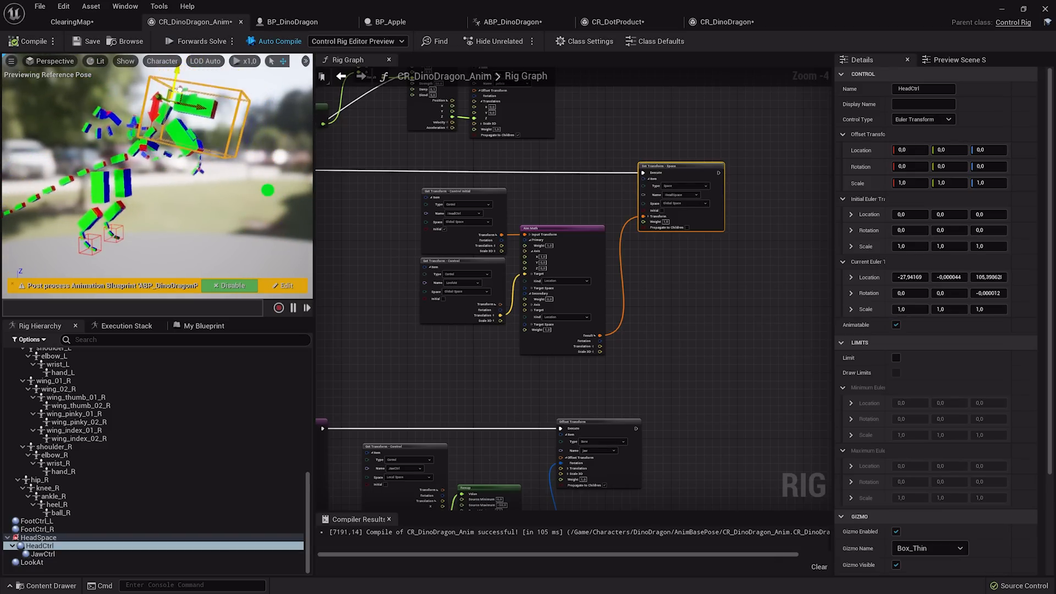
left_click_drag(159, 149, 178, 186)
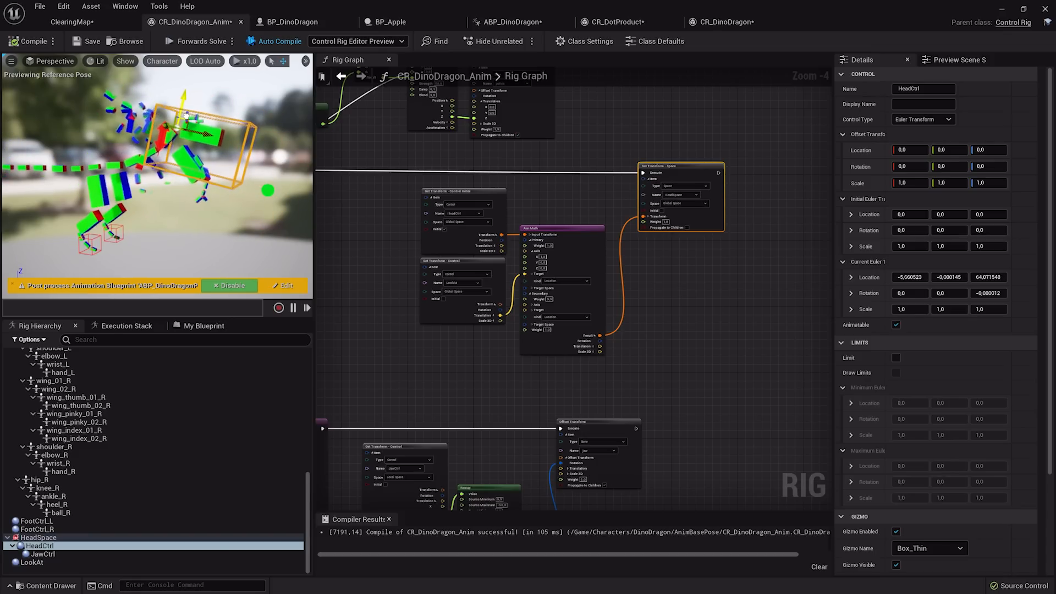
Step: Compile CR_DinoDragon_Anim to reset its preview controls, and disable the post process animation blueprint in the preview
right_click_drag(157, 170, 156, 159)
key("w")
left_click(31, 42)
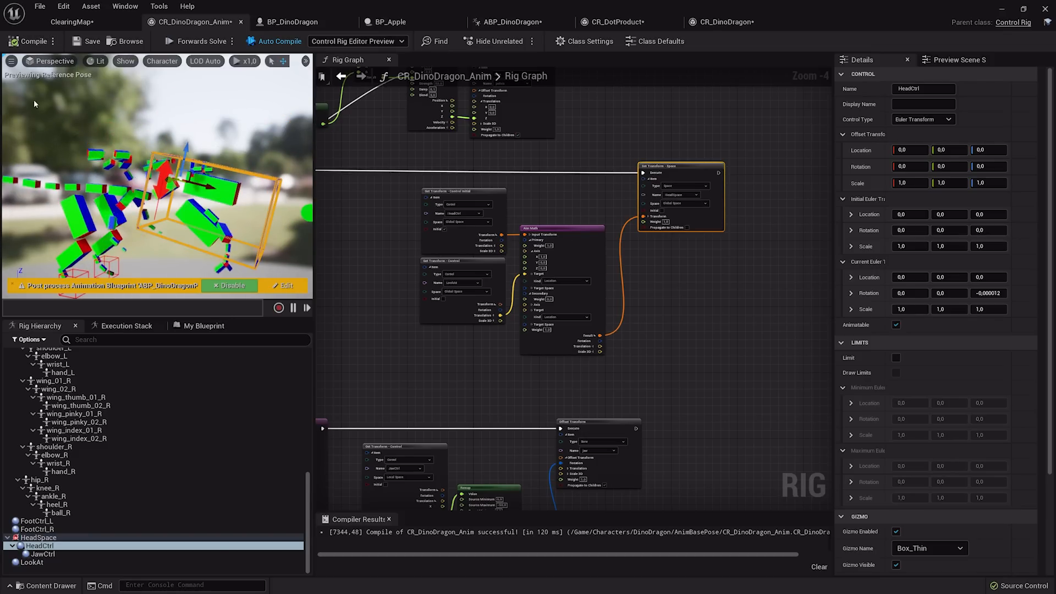
left_click(231, 285)
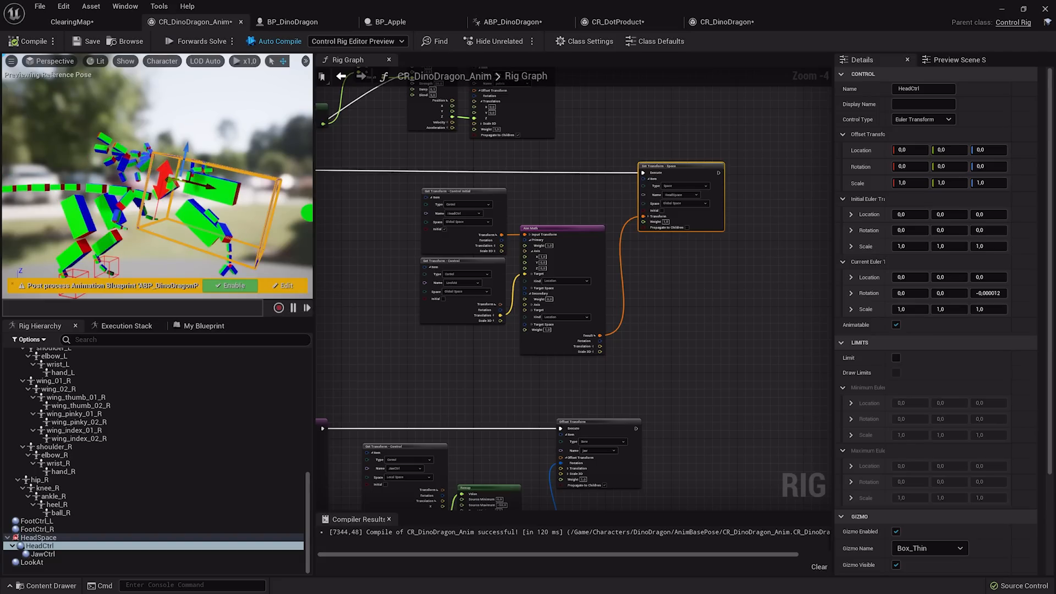
Step: Move the LookAt control along X to about -16 to preview the head turning towards it
left_click(229, 193)
key("d")
mouse_move(254, 164)
right_mouse_down()
mouse_move(231, 163)
mouse_move(254, 165)
right_mouse_up()
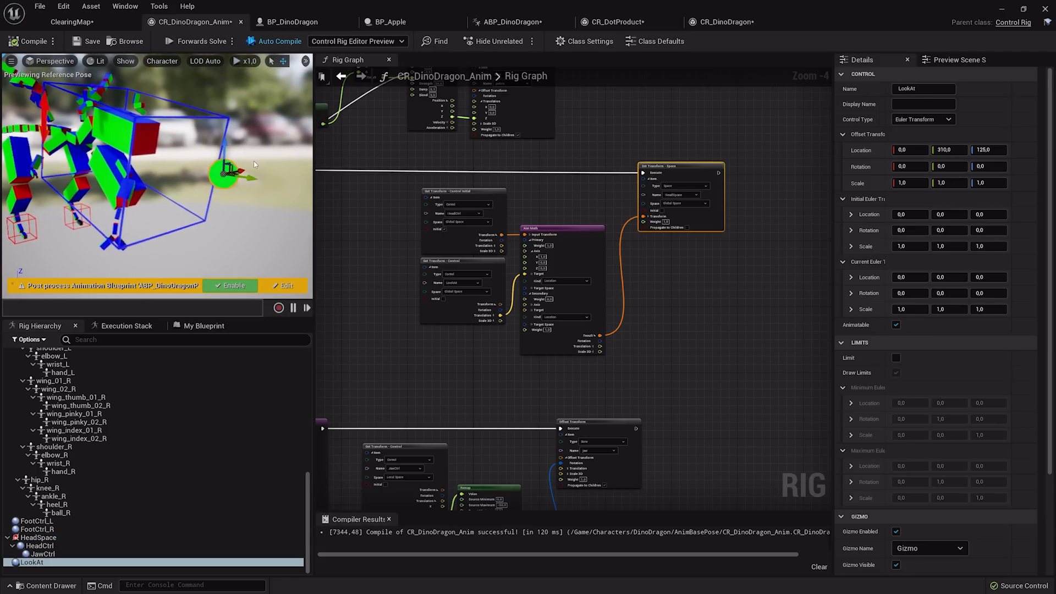
mouse_move(236, 170)
left_mouse_down()
mouse_move(278, 160)
mouse_move(89, 190)
mouse_move(223, 172)
left_mouse_up()
Step: Examine how the Aim Math node uses the initial HeadCtrl transform and the LookAt location to drive the HeadSpace transform
scroll(540, 222, "up", 3)
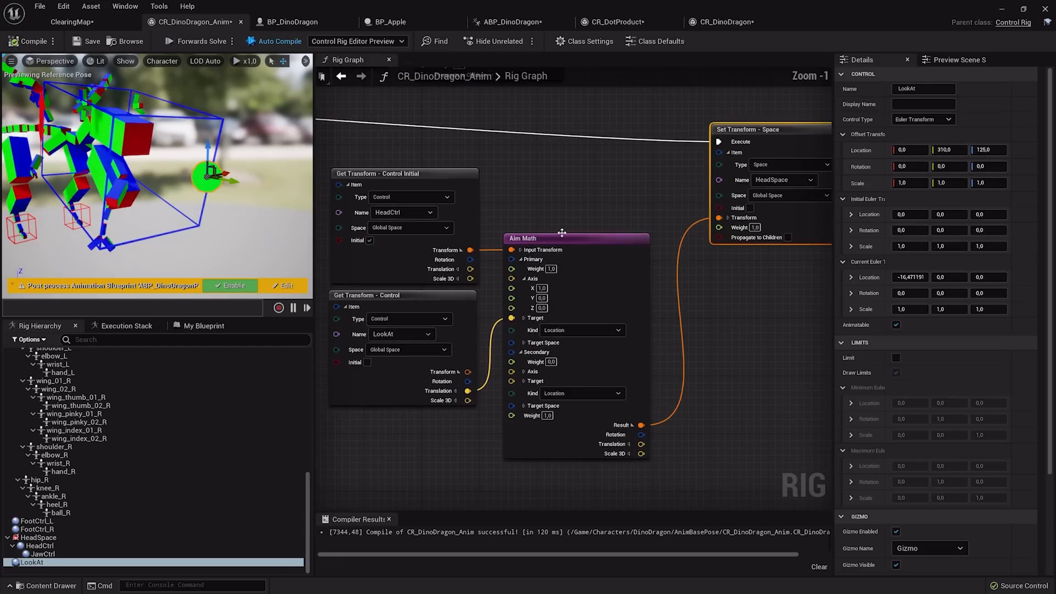
right_click_drag(562, 231, 576, 156)
left_click(557, 177)
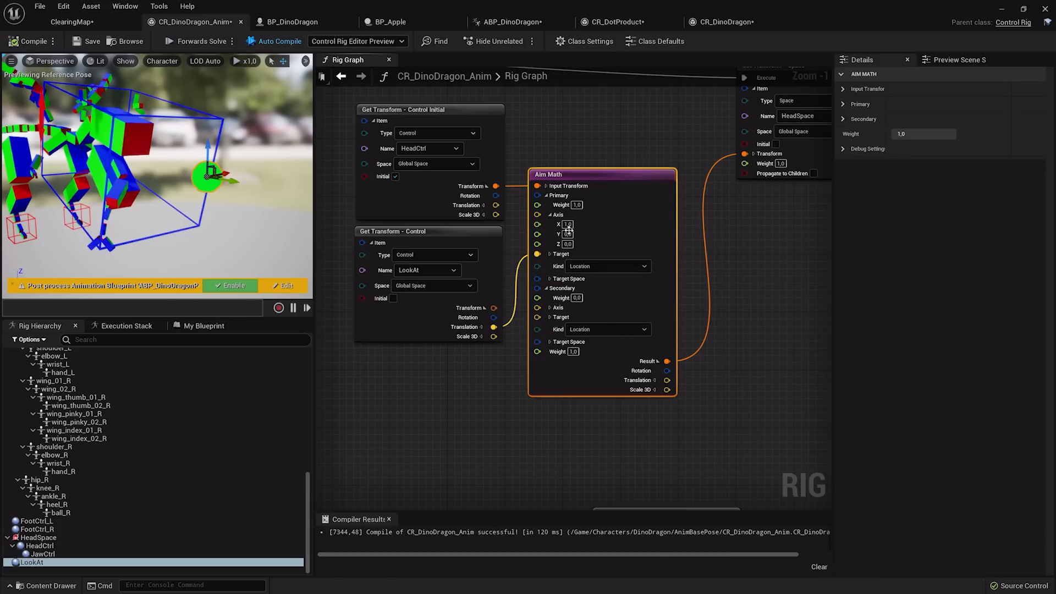
right_click_drag(618, 204, 591, 177)
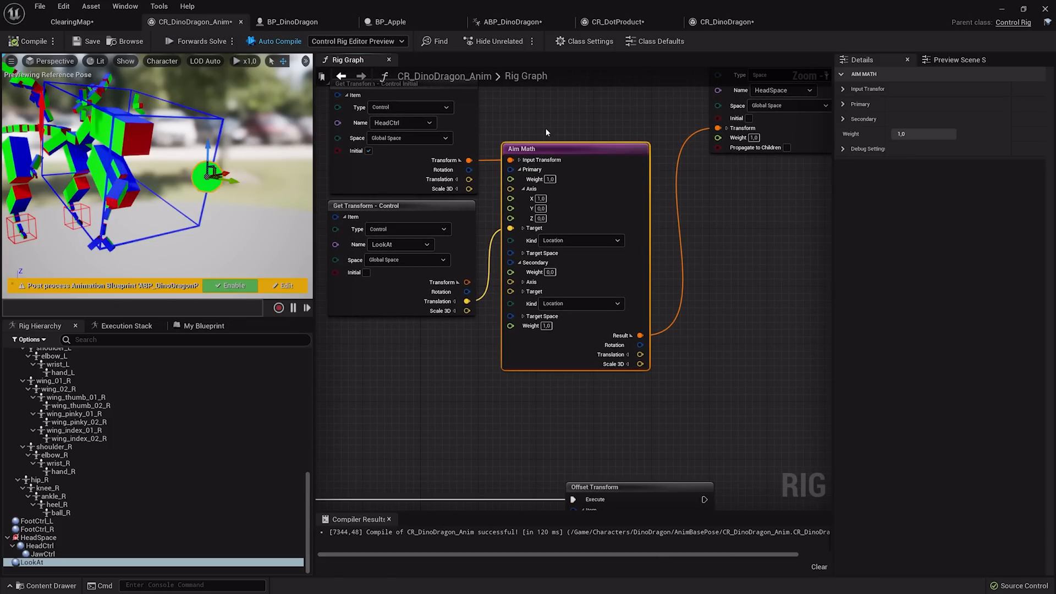
scroll(546, 132, "up", 1)
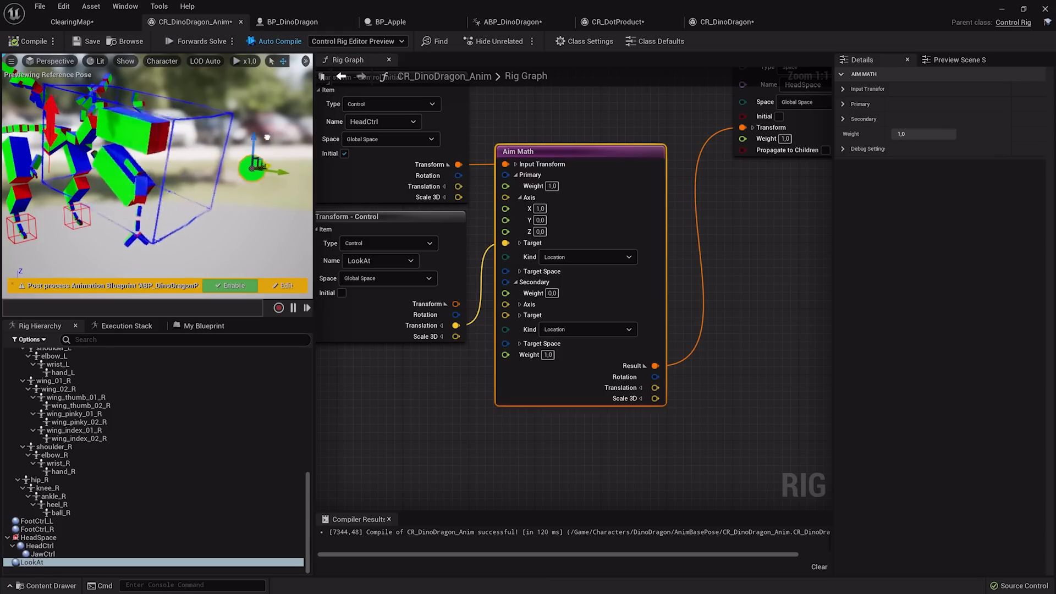
right_click_drag(783, 55, 573, 157)
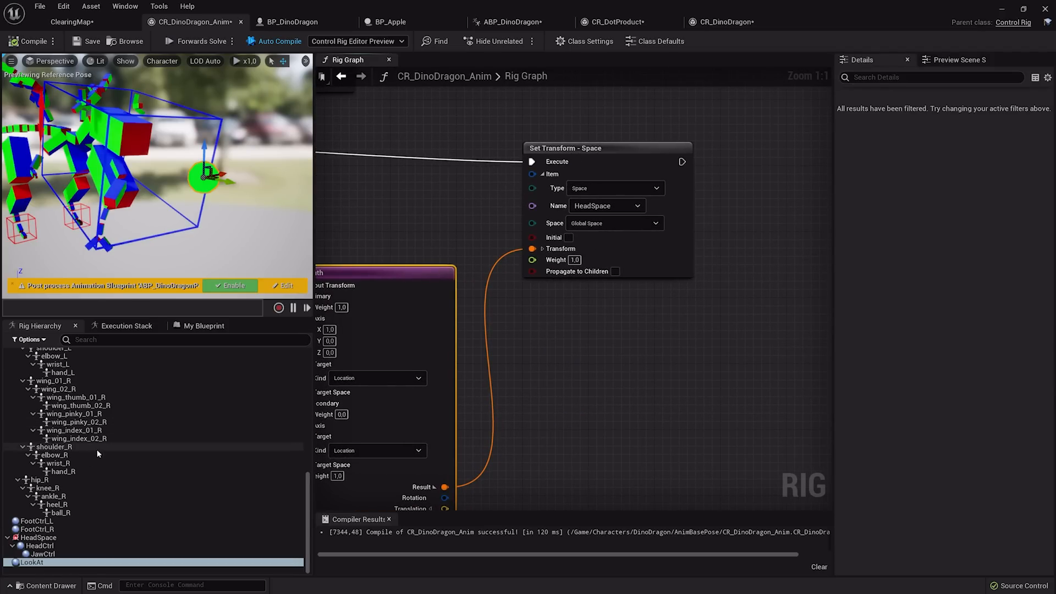
Step: Raise the LookAt control to about X -20, Z 129, and shift HeadCtrl upward and forward towards it
left_click(40, 546)
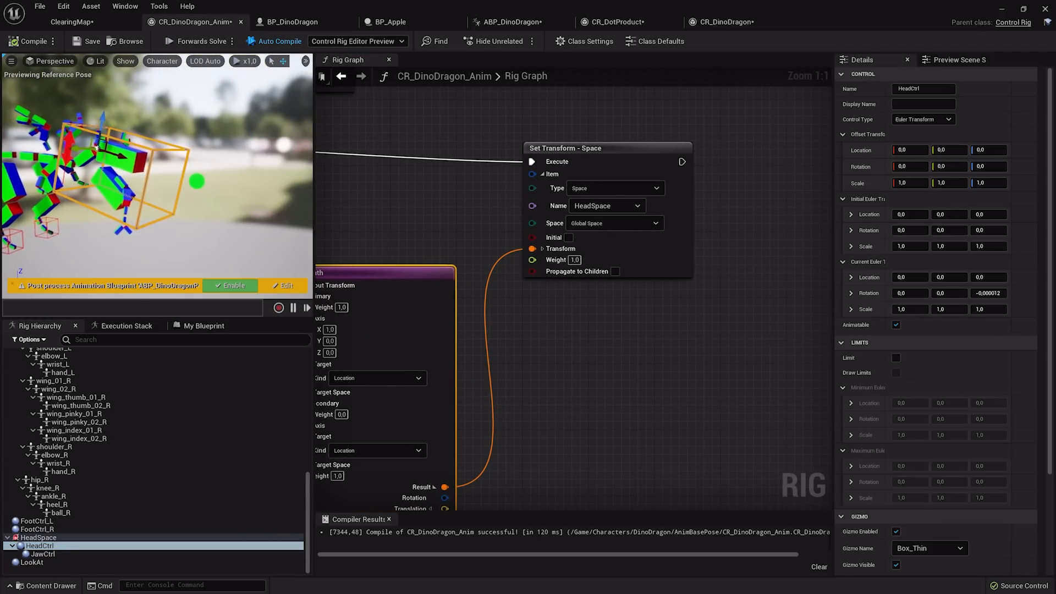
left_click(192, 180)
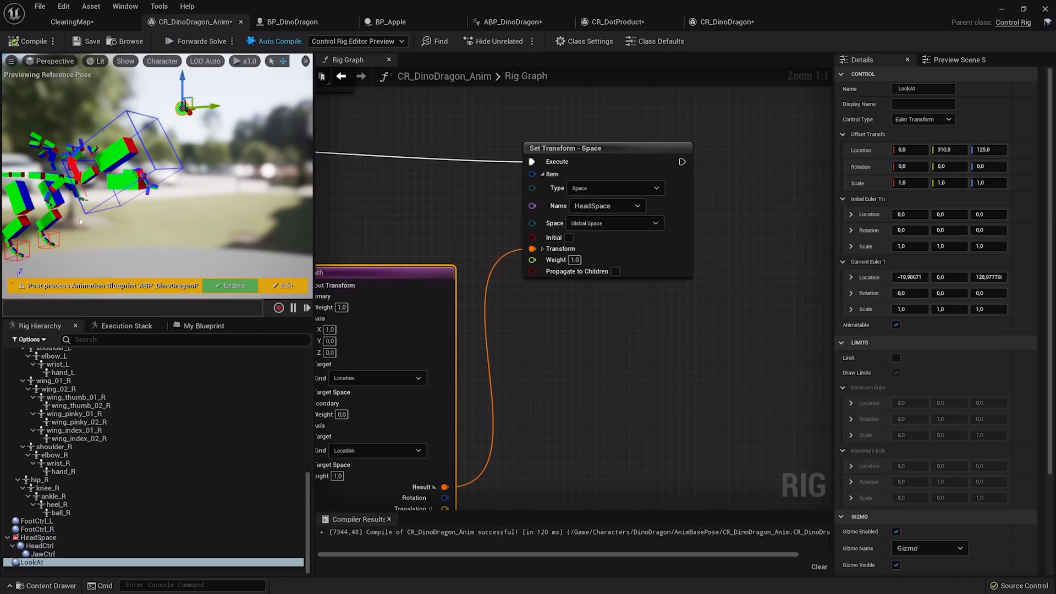
left_click(39, 546)
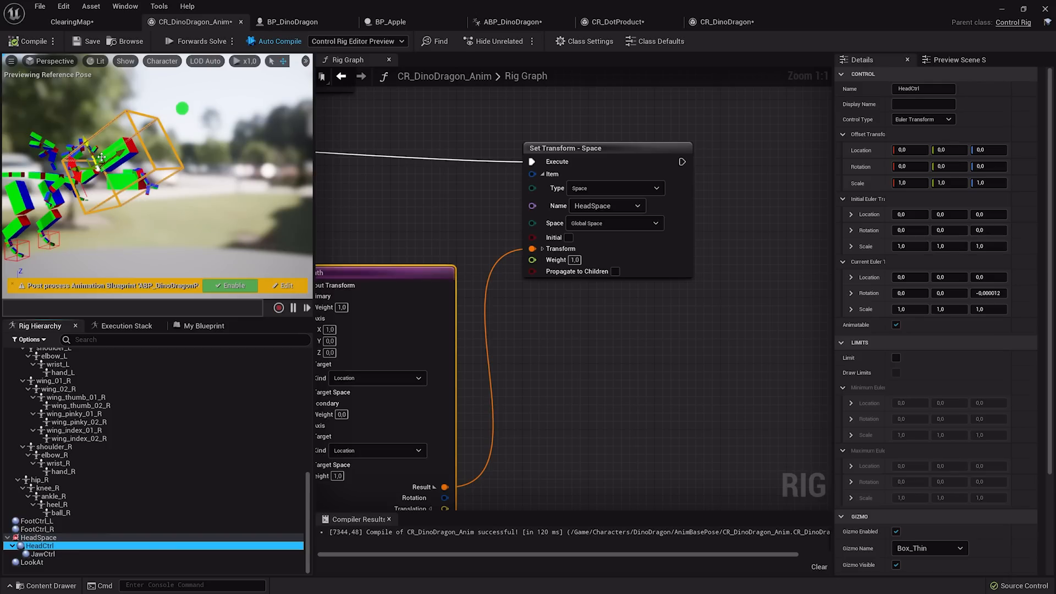
left_click_drag(101, 157, 116, 130)
Step: Examine the Full Body IK node with its ball_L, ball_R and head effectors, and the Sequence node that executes it
scroll(524, 300, "down", 4)
right_click_drag(495, 336, 725, 142)
scroll(479, 277, "up", 2)
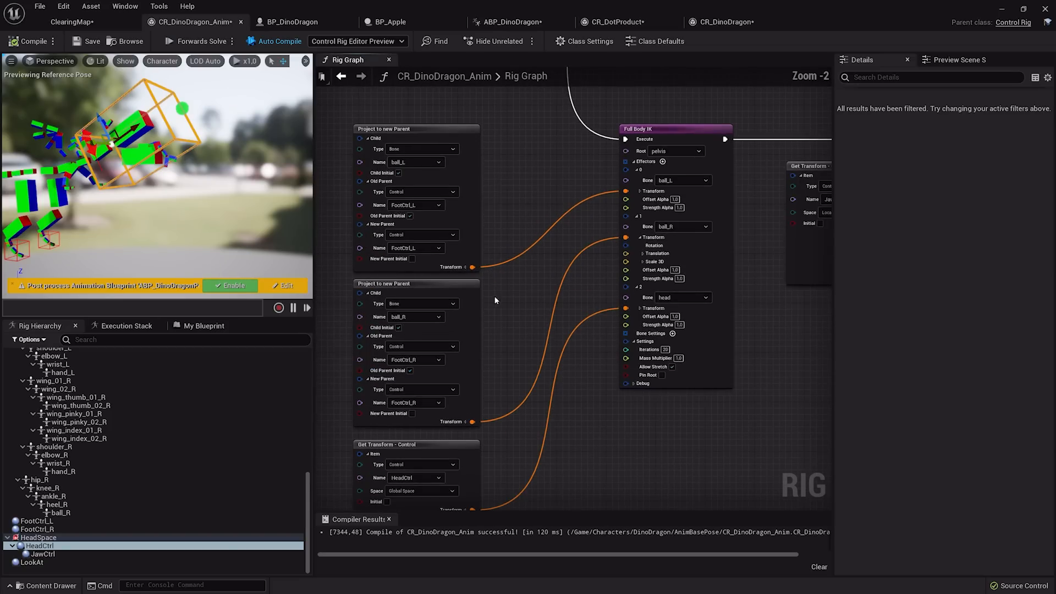
right_click_drag(472, 463, 360, 200)
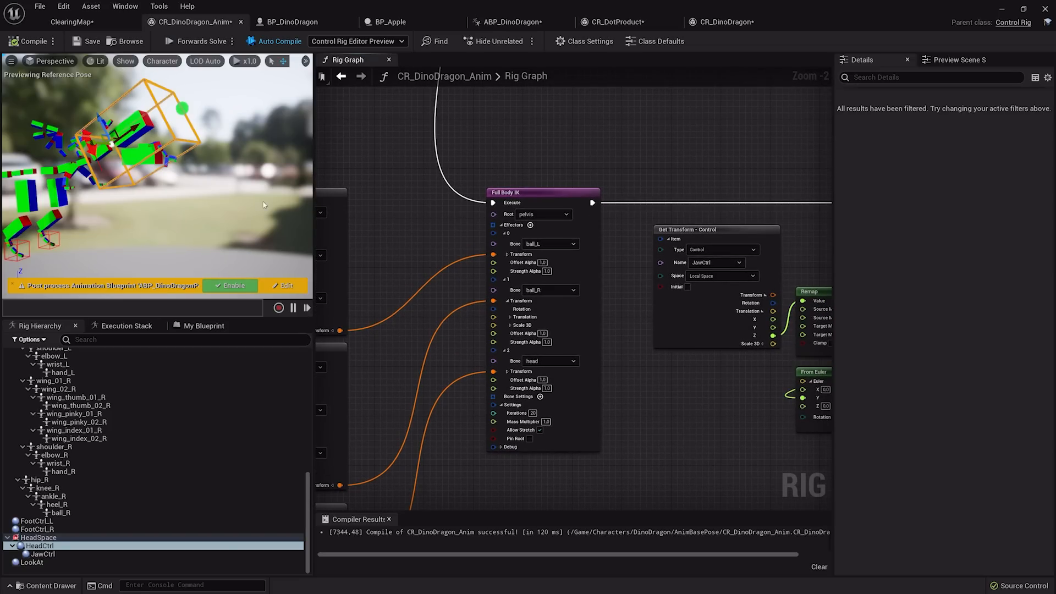
right_click_drag(605, 165, 448, 286)
scroll(449, 286, "down", 2)
right_click_drag(350, 231, 558, 336)
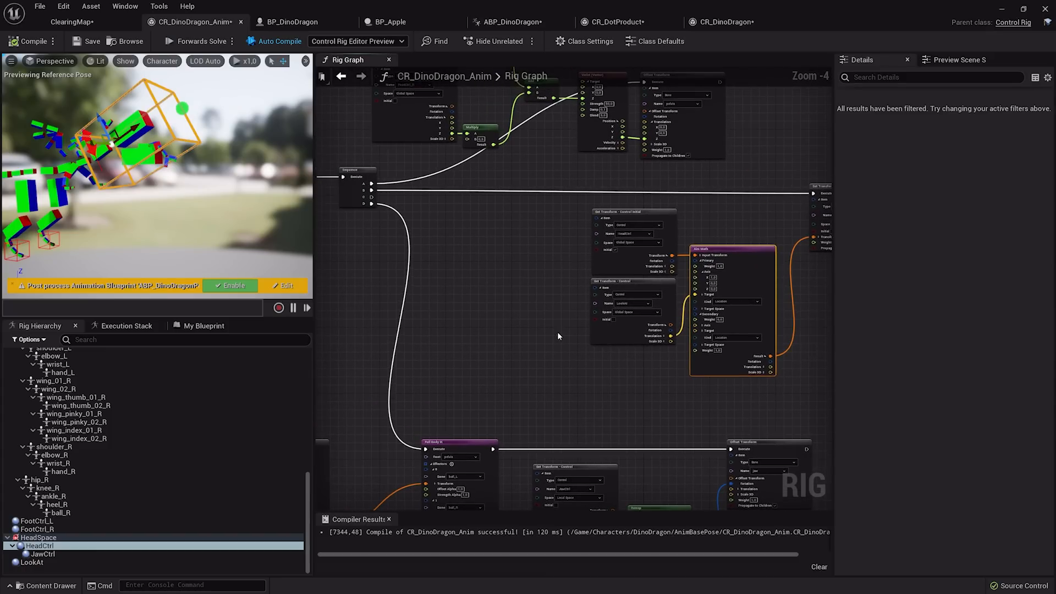
right_click_drag(172, 161, 156, 157)
Step: Switch to CR_DinoDragon and examine how LookAtLocation, IsLookingAt and LookAtWeight drive HeadCtrl's rotation and translation in the Rig Graph
left_click(727, 22)
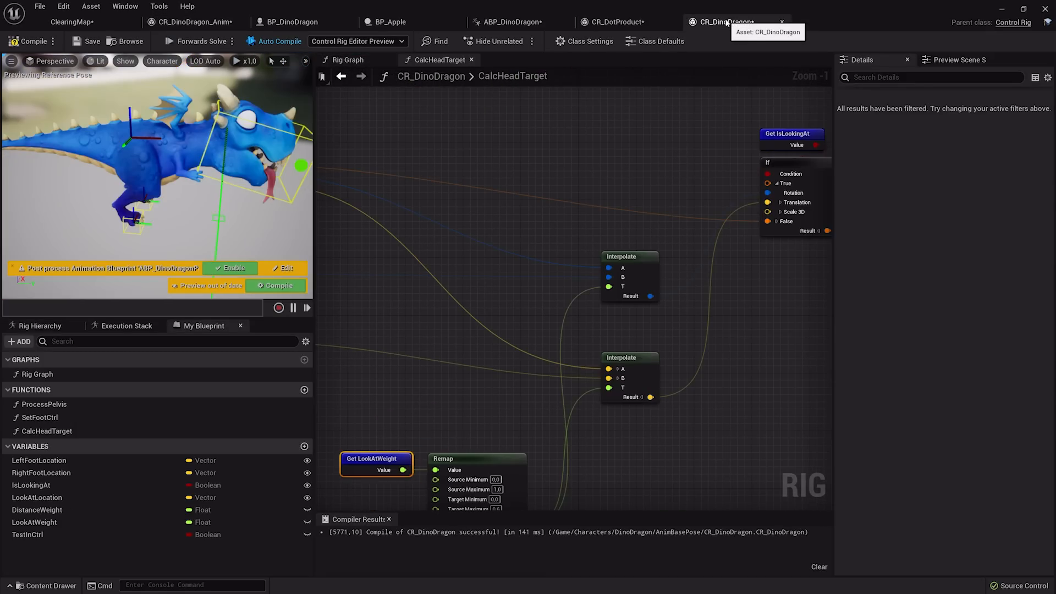
scroll(553, 207, "down", 2)
scroll(552, 204, "up", 5)
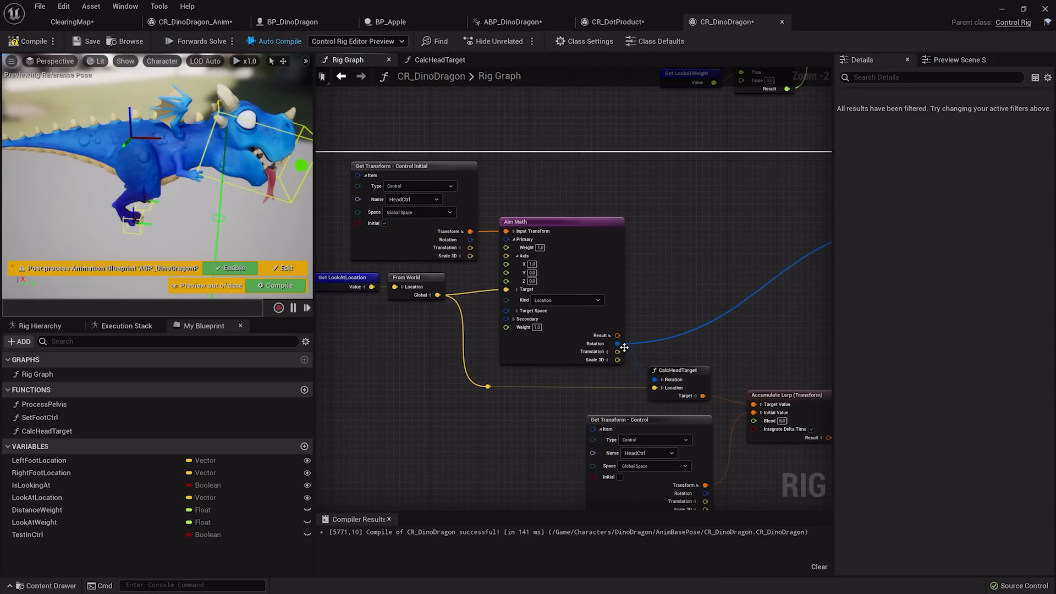
right_click_drag(655, 262, 400, 335)
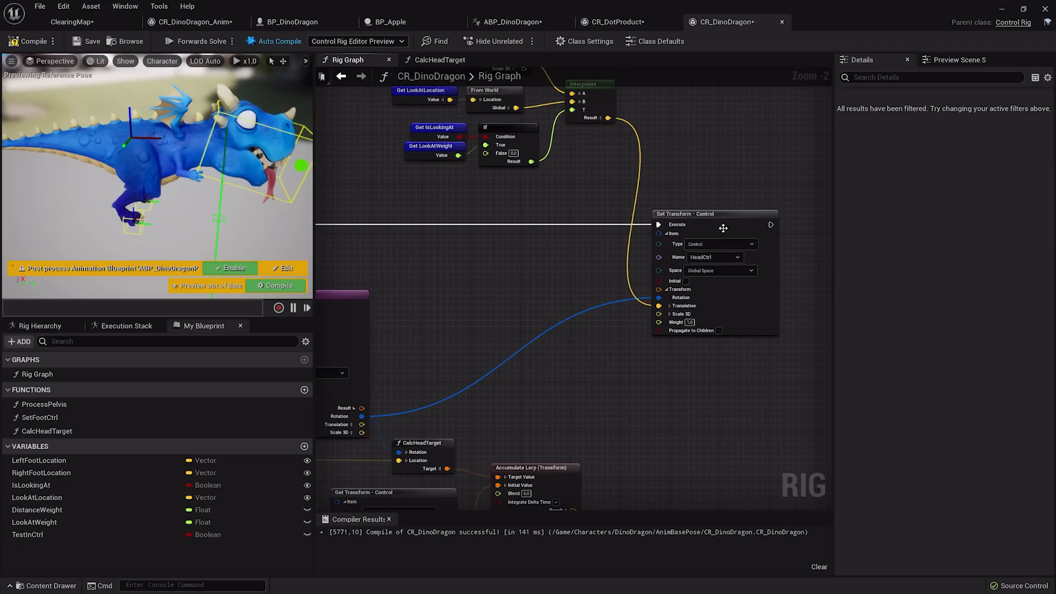
right_click_drag(617, 203, 607, 353)
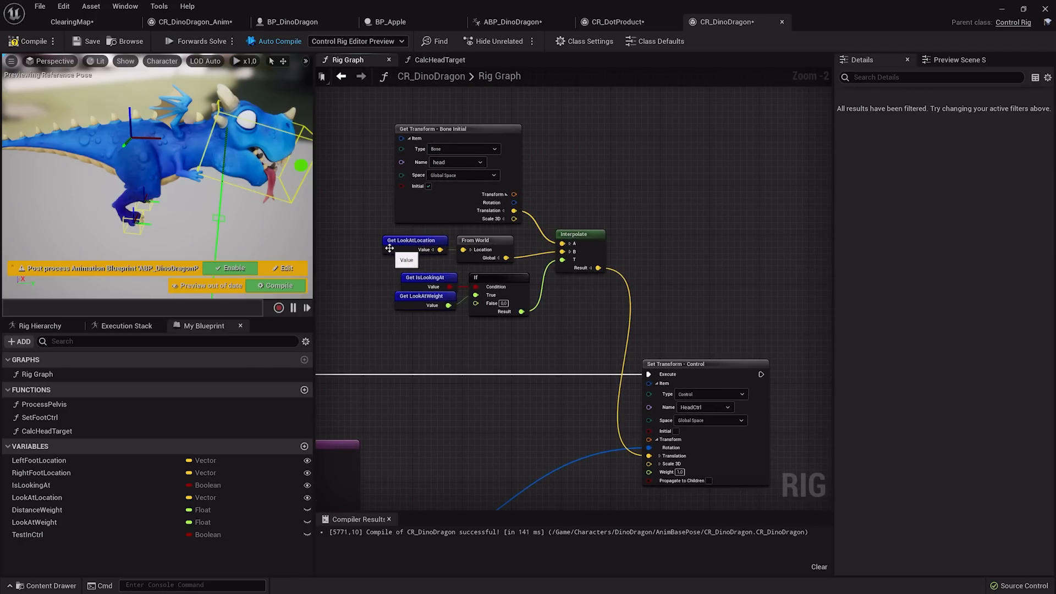
left_click(470, 242)
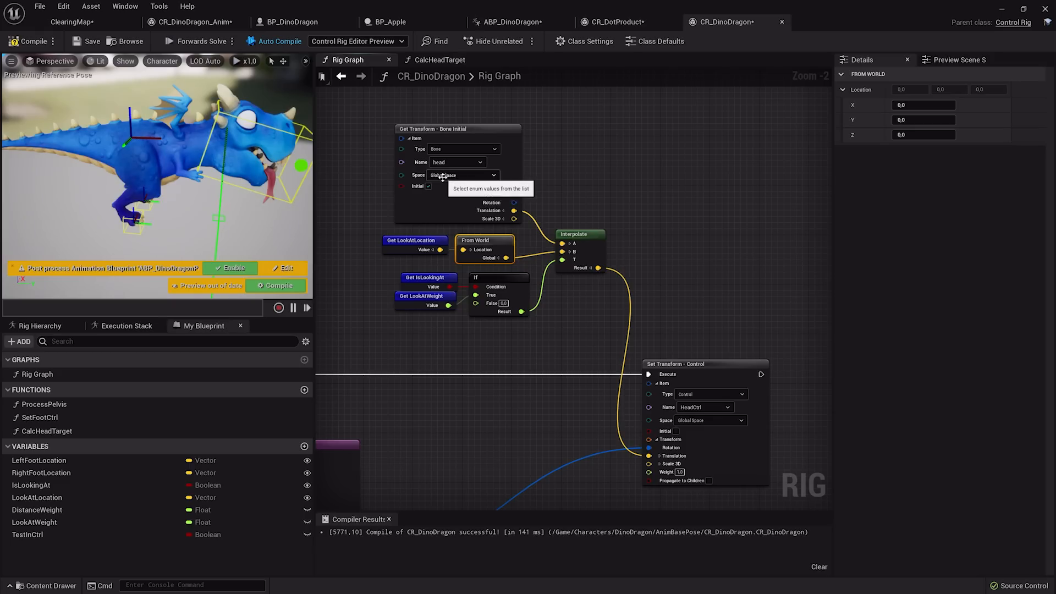
left_click(413, 243)
Step: In BP_Apple, examine the DetectionSphere and its begin and end overlap events that call On Apple Detected and On Apple Out Of View
left_click(379, 25)
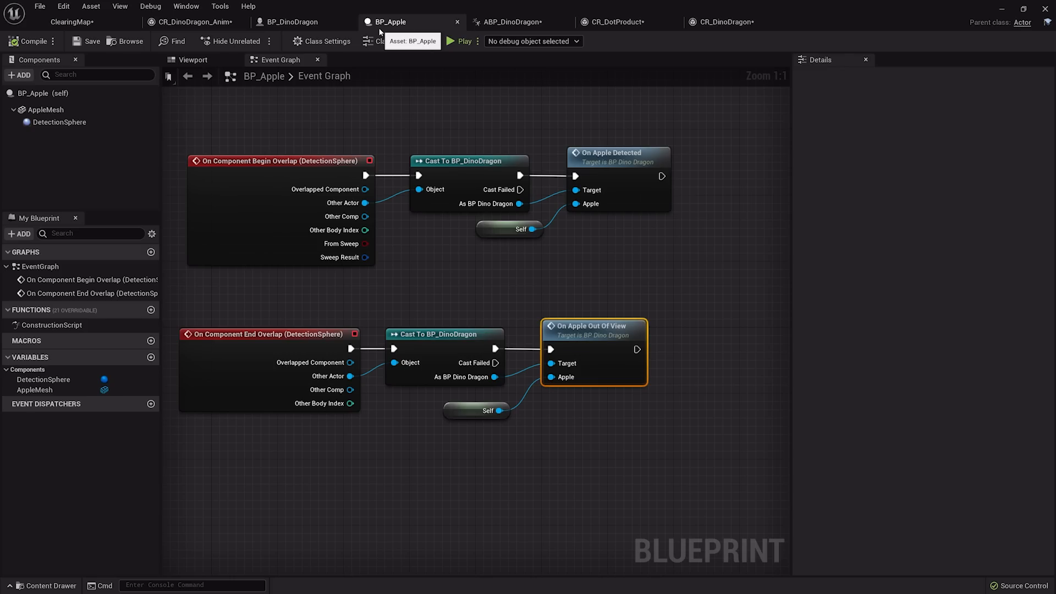
left_click(209, 60)
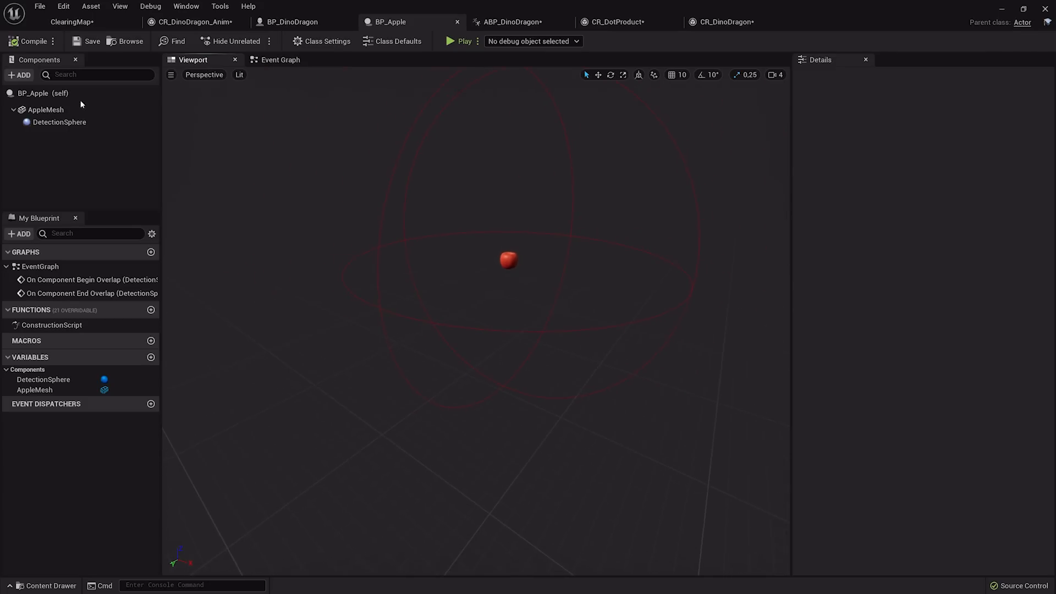
left_click(83, 123)
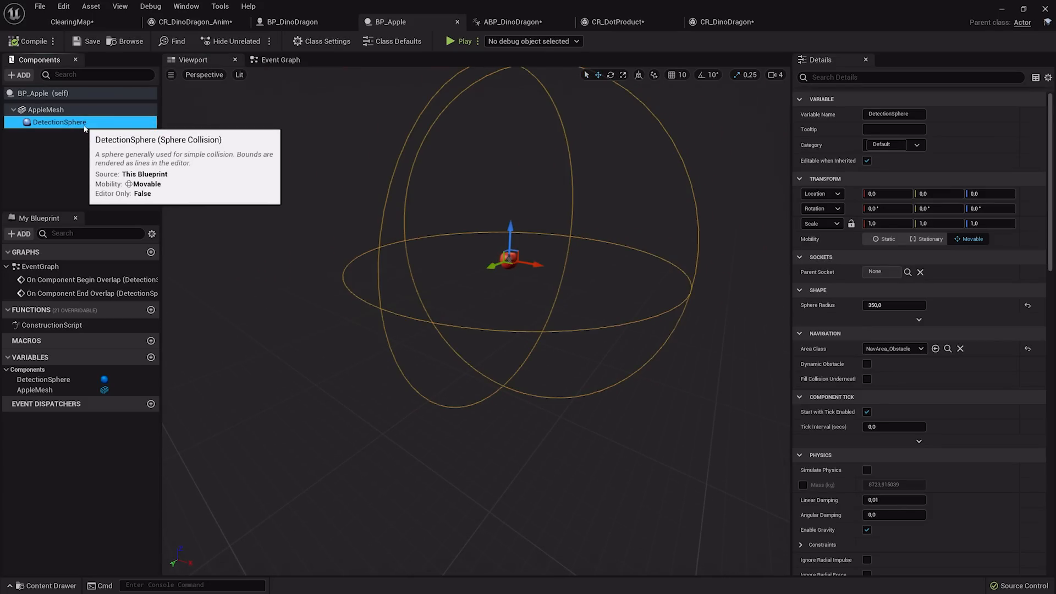
left_click(280, 60)
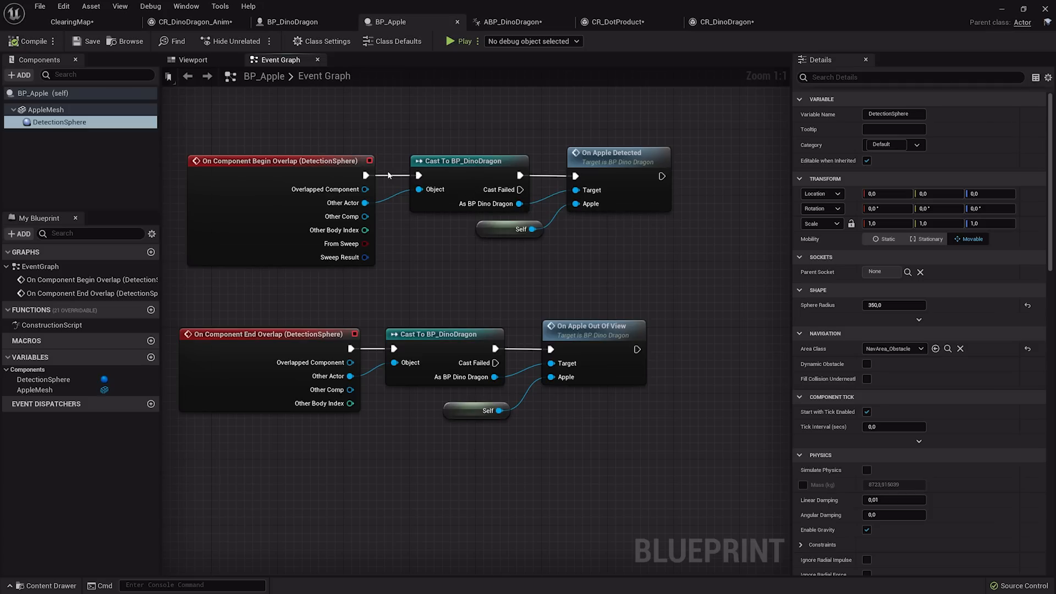
left_click(602, 165)
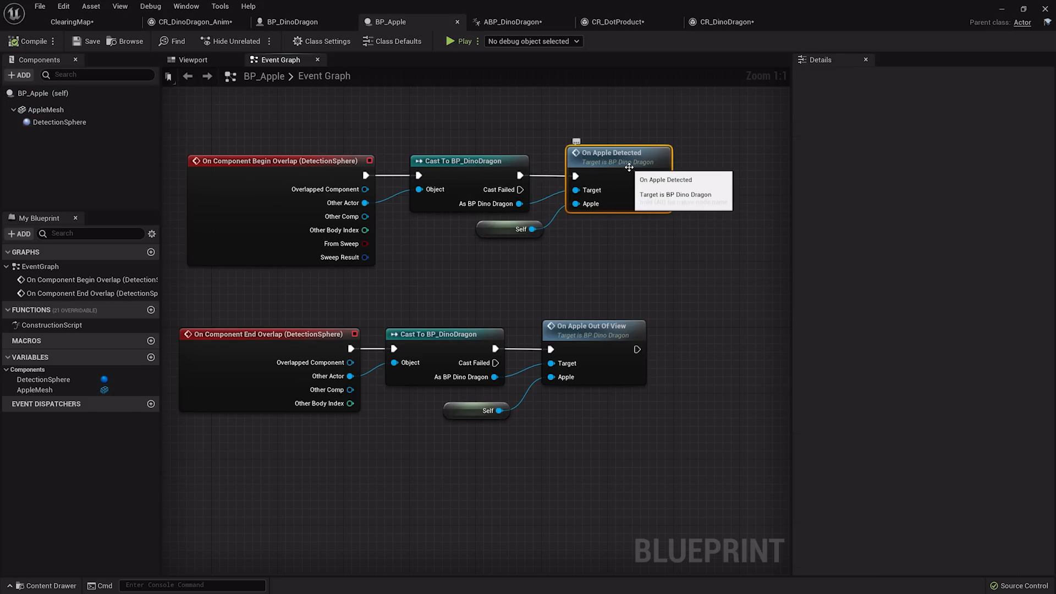
right_click_drag(609, 165, 593, 165)
Step: Examine how OnAppleDetected sets Look at Location and Is Looking in BP_DinoDragon, and the Control Rig node's look-at inputs in ABP_DinoDragon
left_click(285, 26)
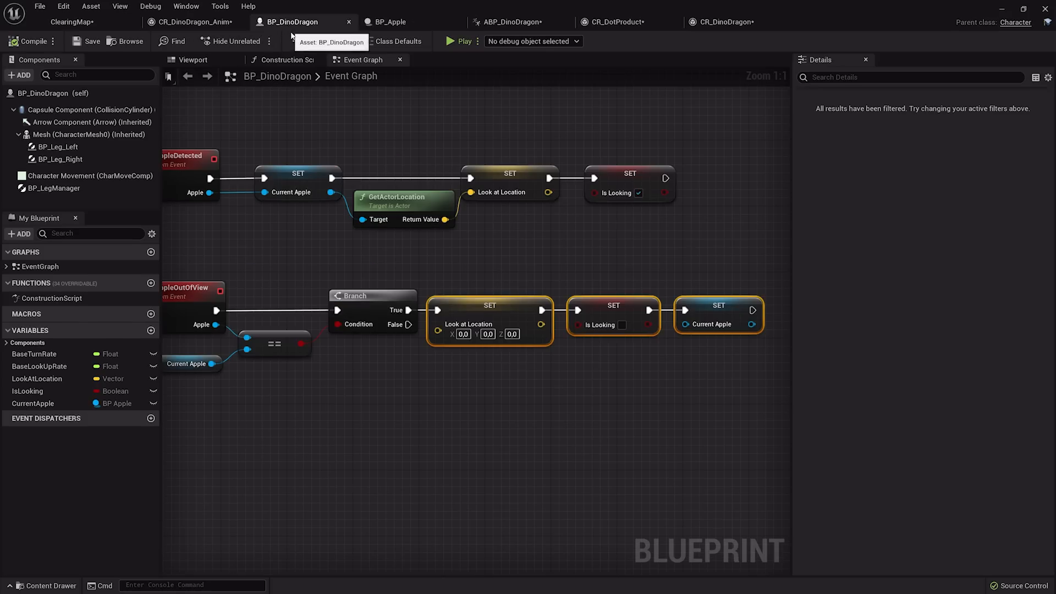
left_click_drag(403, 143, 556, 231)
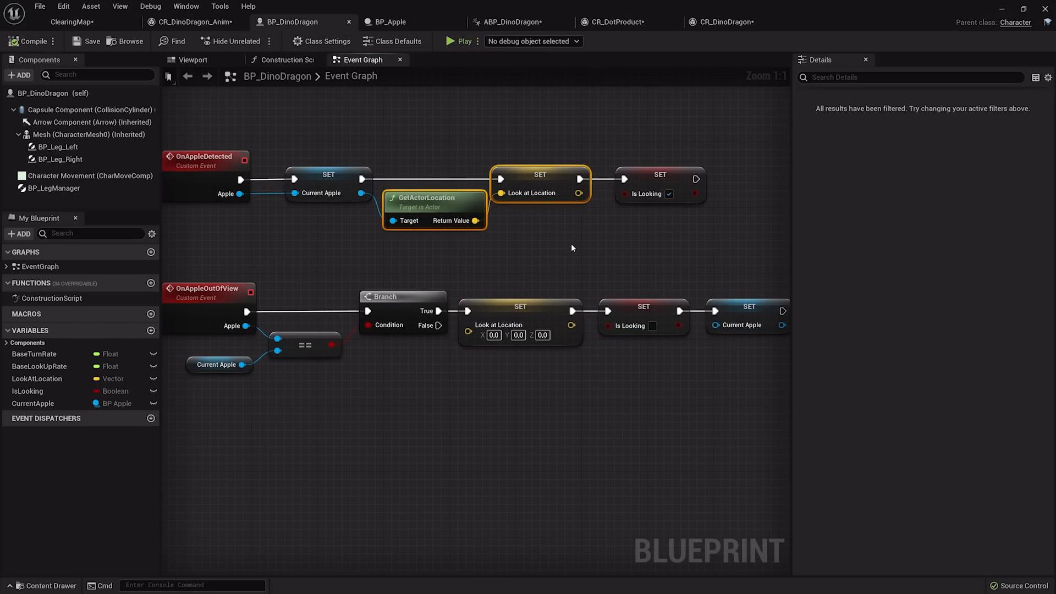
right_click_drag(574, 243, 511, 243)
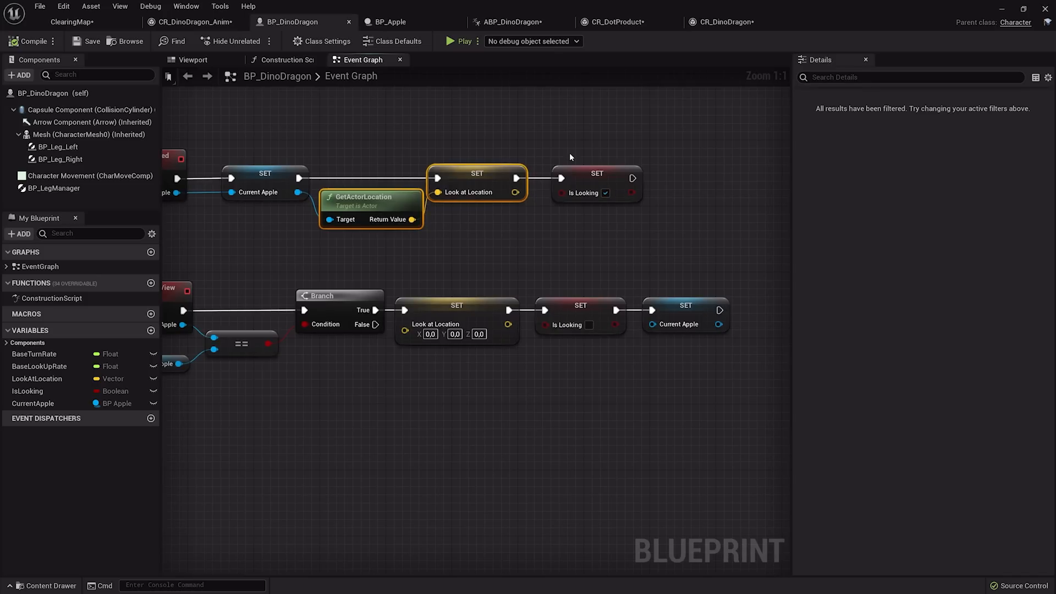
left_click(575, 173)
left_click(513, 23)
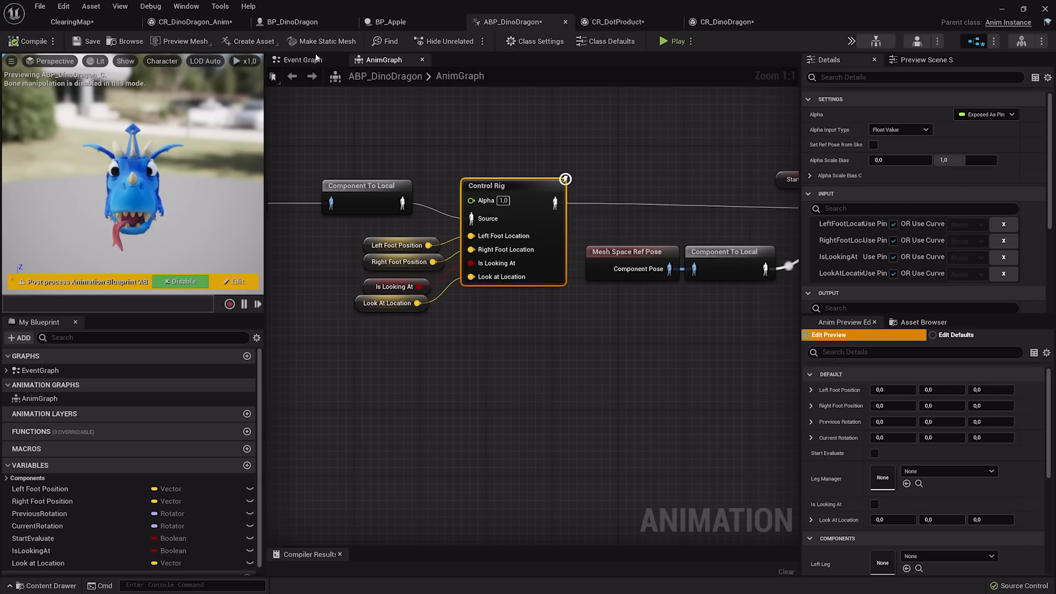
Step: Play the ClearingMap level and steer the dragon past the apples to check its head look-at, then stop the session
left_click(71, 22)
left_click(601, 41)
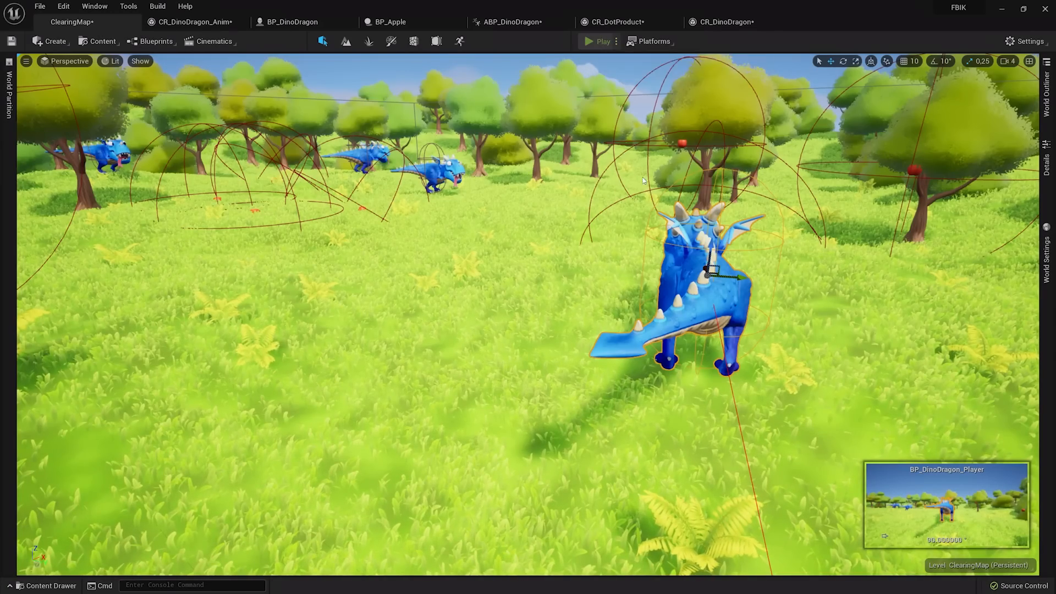
key("d")
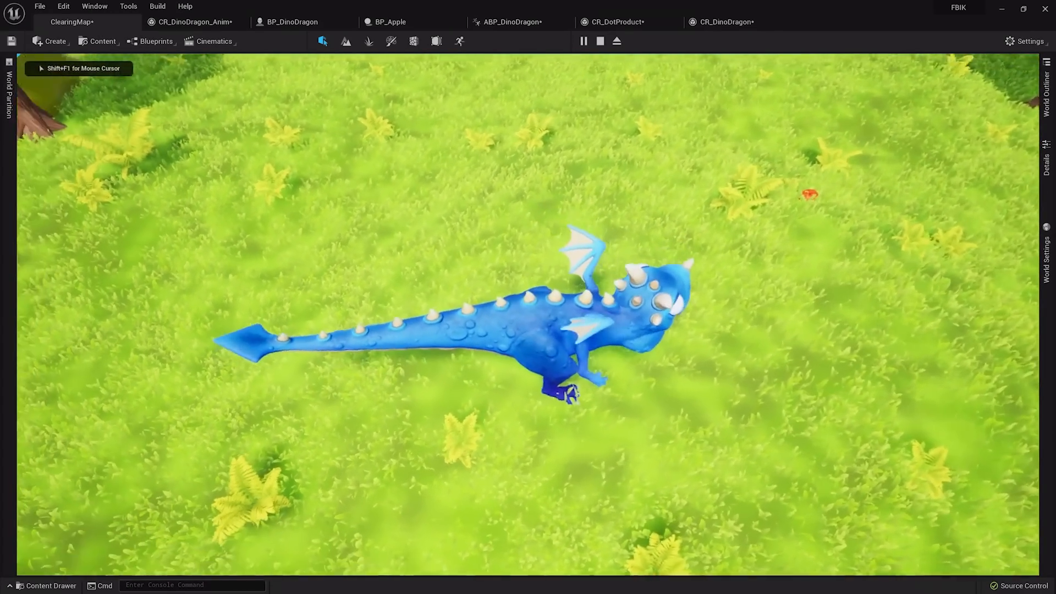
key("d")
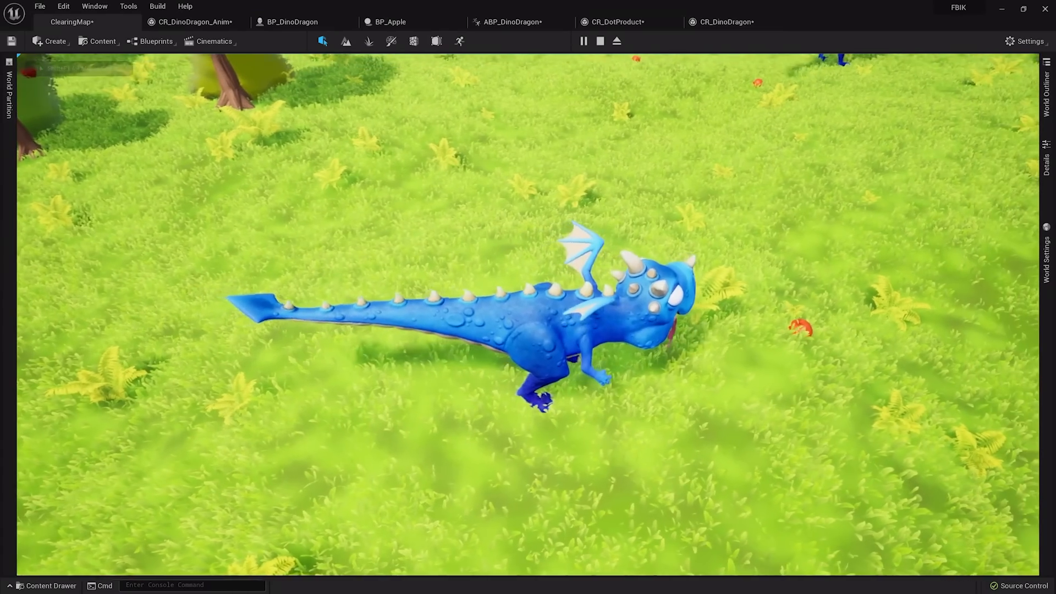
key("d")
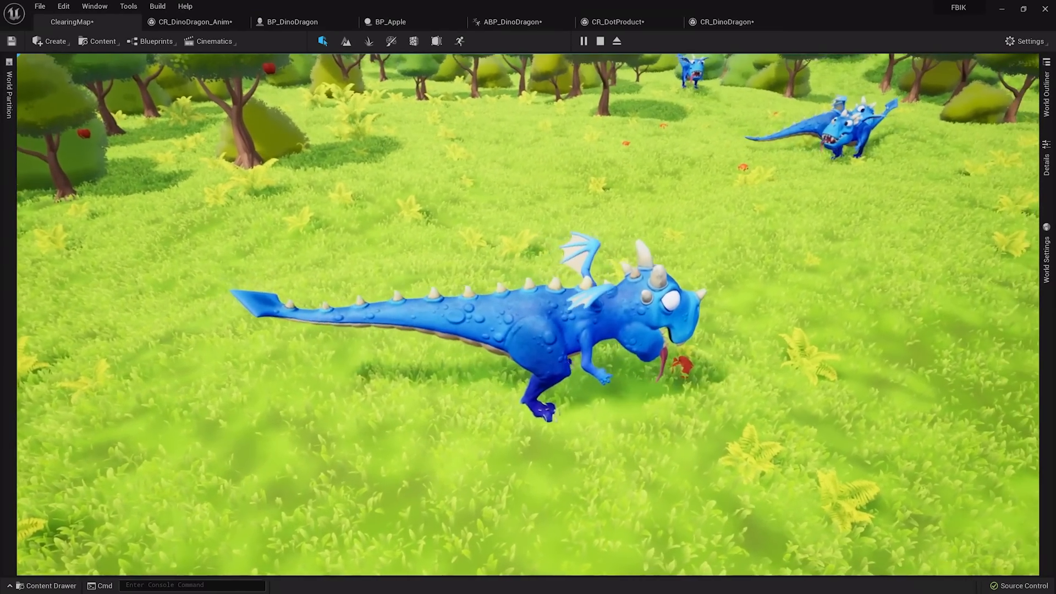
key("d")
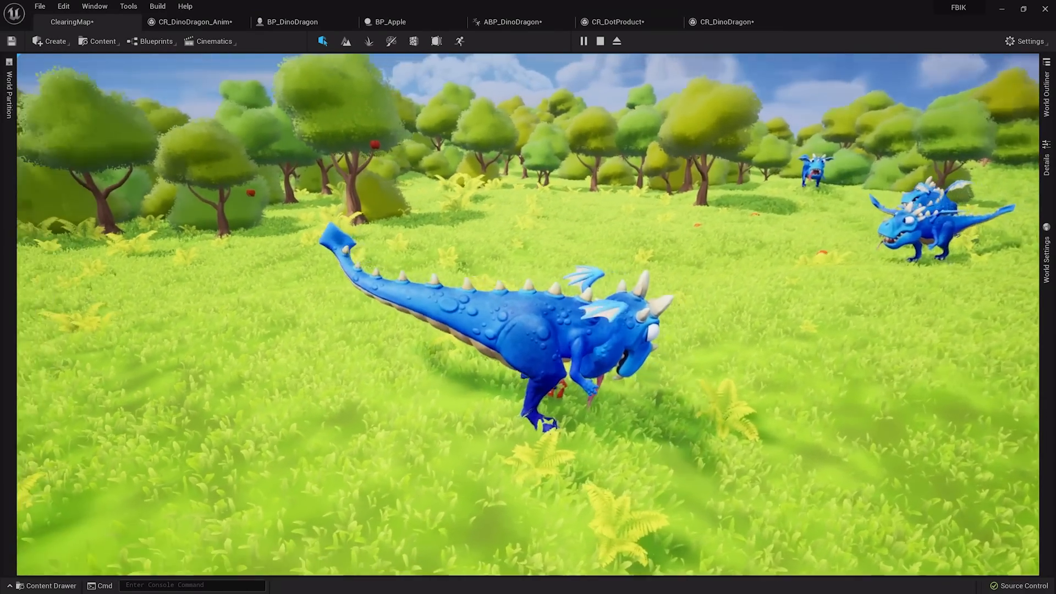
key("d")
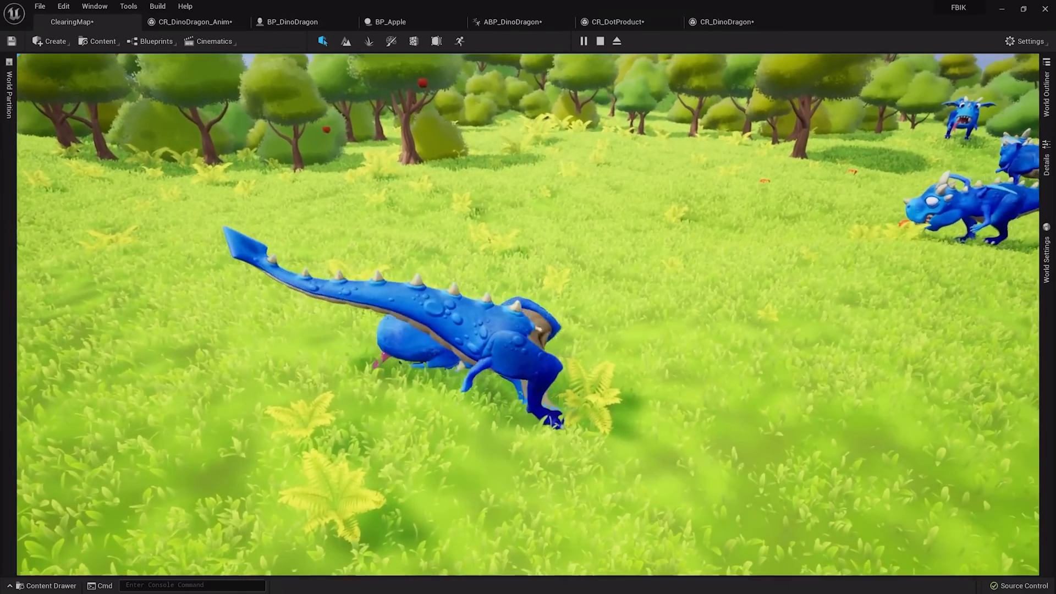
key("a")
key("w")
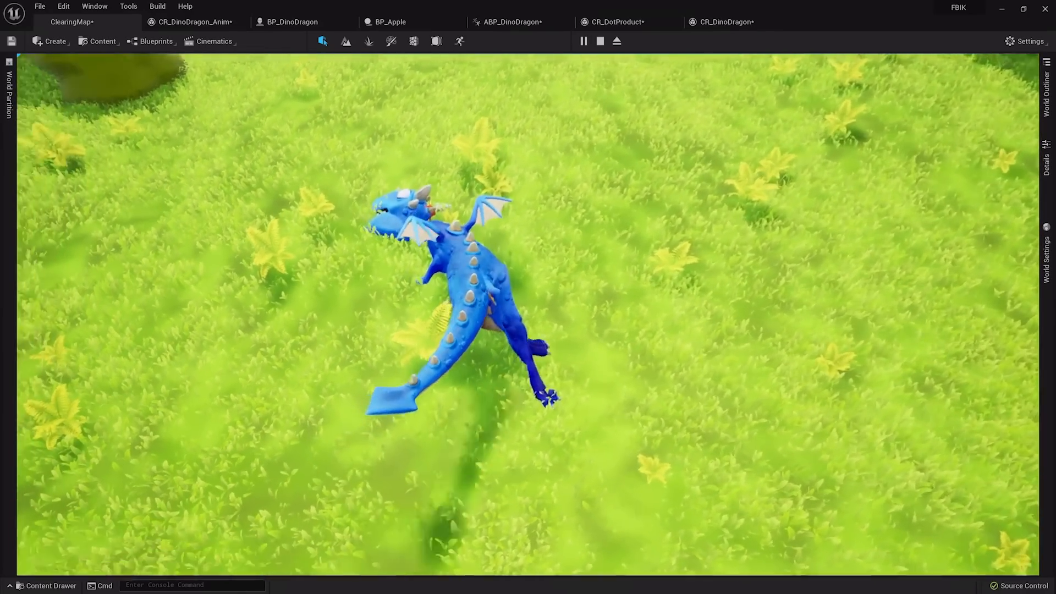
key("s")
key("d")
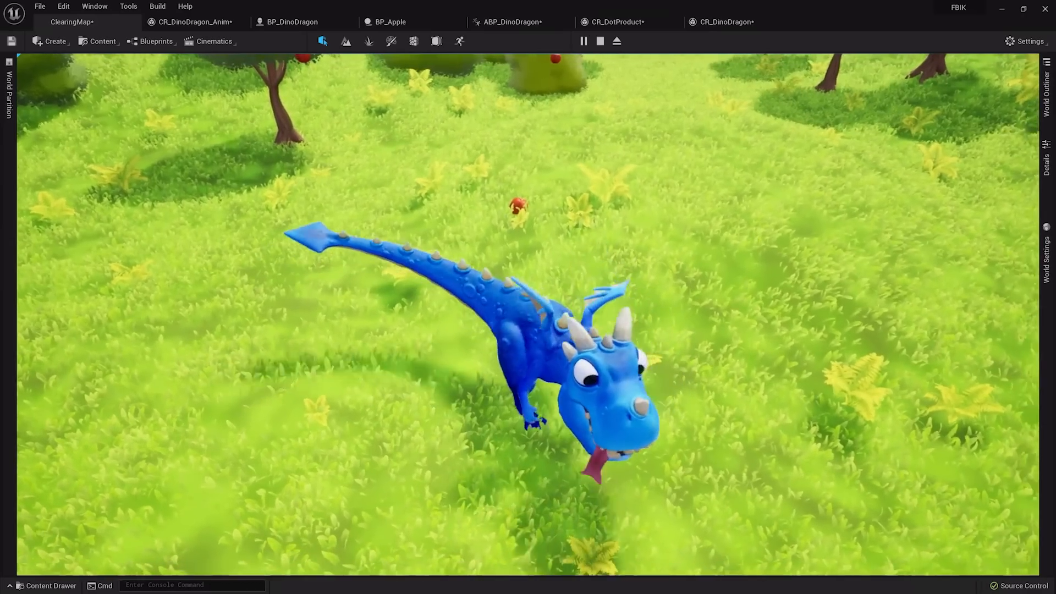
key("d")
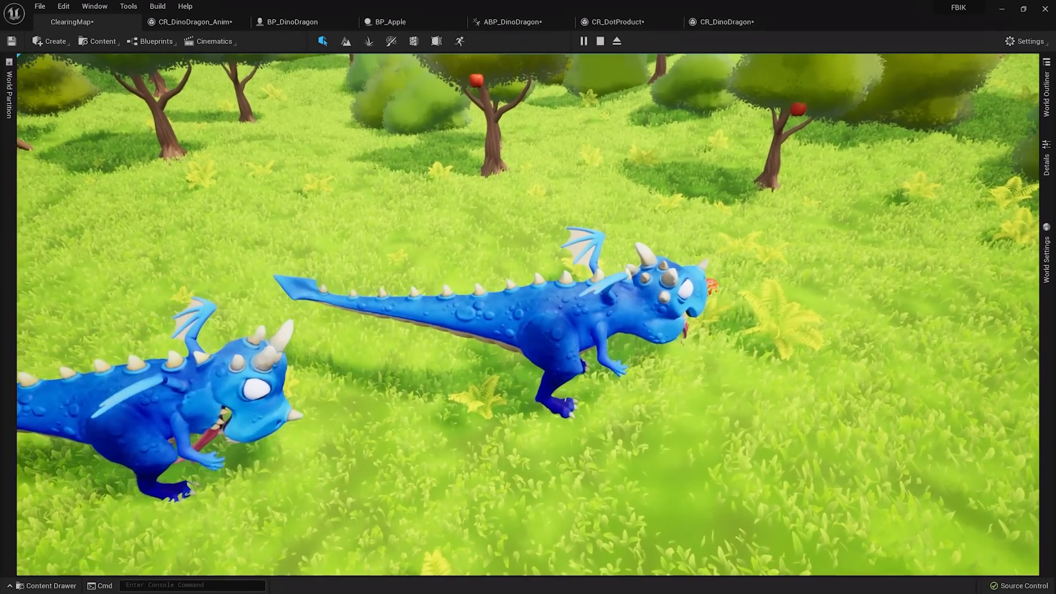
key("Escape")
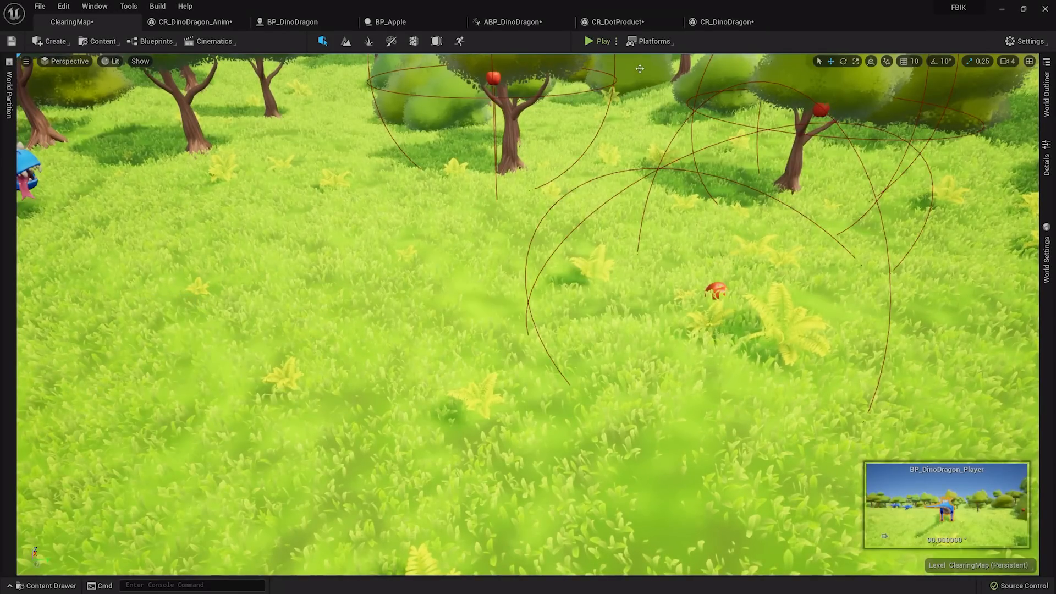
Step: In CR_DotProduct, move the LookAtLocation control nearer and farther, and examine the Distance Between and Remap nodes that feed Set DistanceWeight
left_click(616, 22)
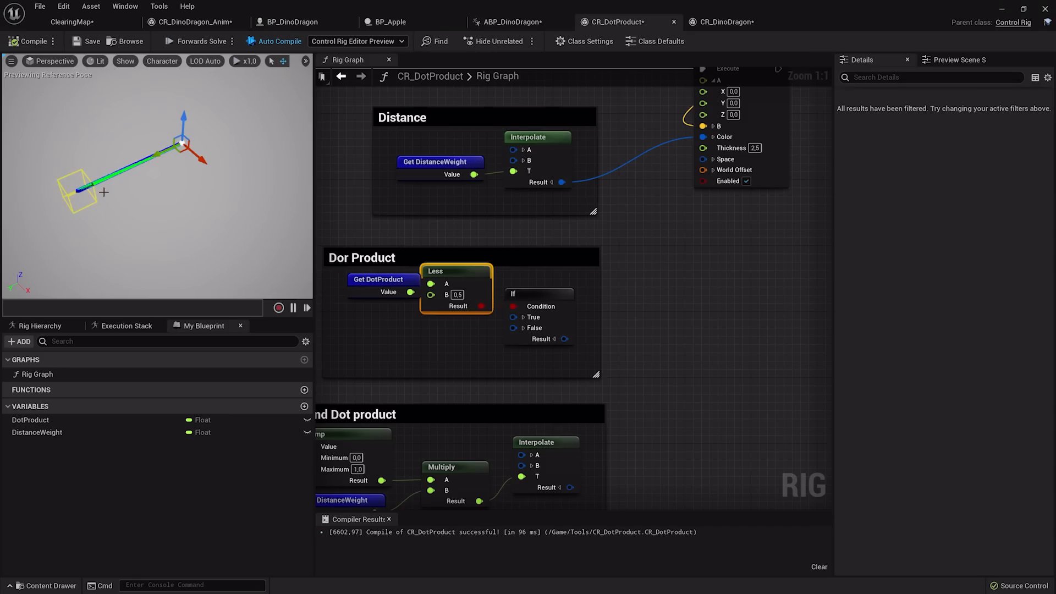
left_click(66, 193)
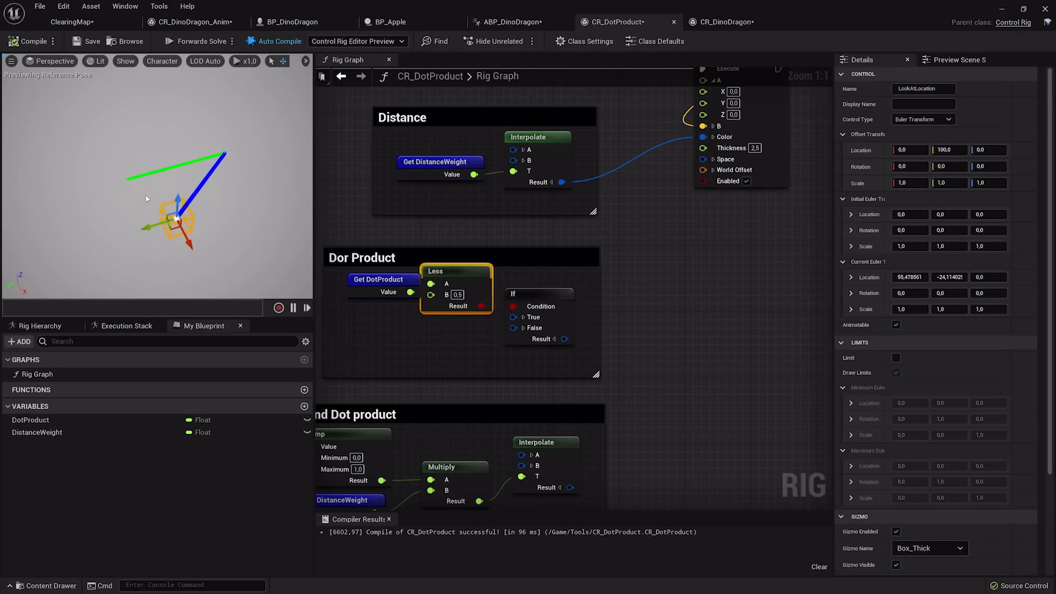
left_click_drag(176, 225, 182, 201)
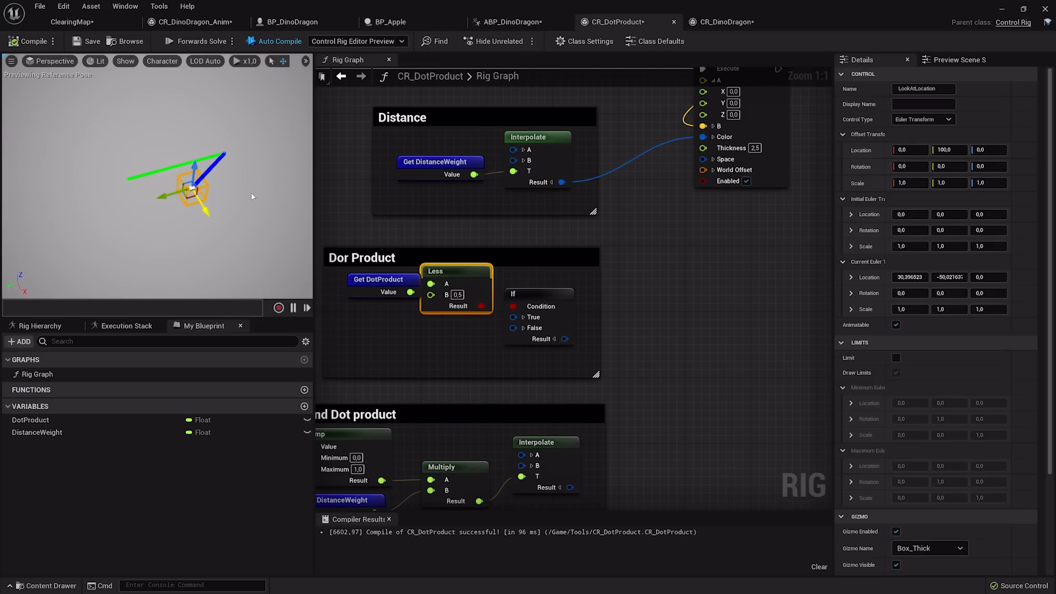
scroll(337, 132, "down", 3)
right_click_drag(337, 131, 809, 337)
scroll(553, 269, "up", 1)
right_click_drag(394, 227, 576, 354)
scroll(568, 273, "up", 2)
left_click_drag(191, 189, 200, 236)
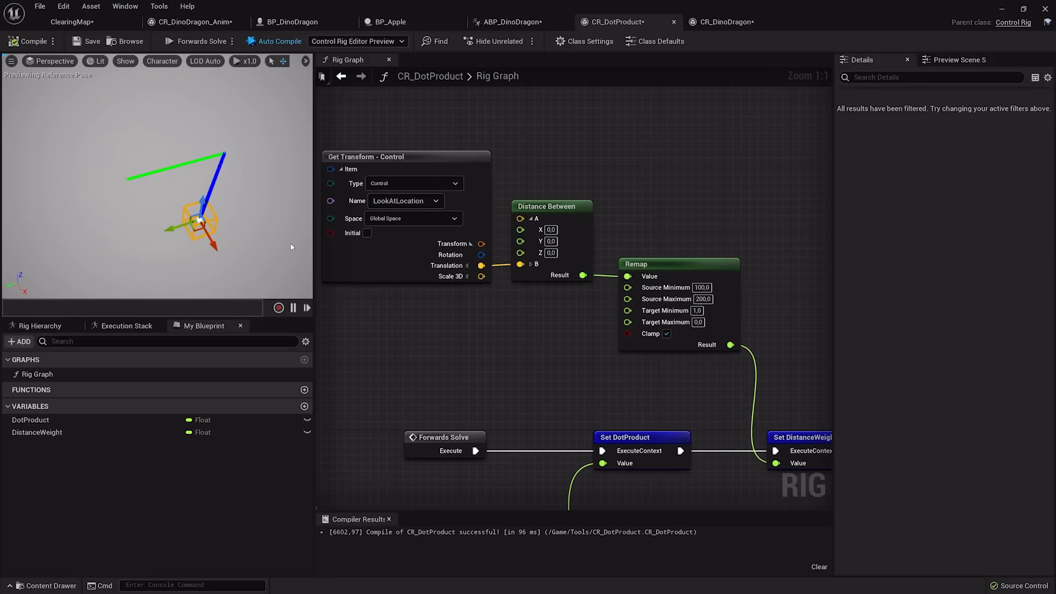
right_click_drag(555, 324, 435, 274)
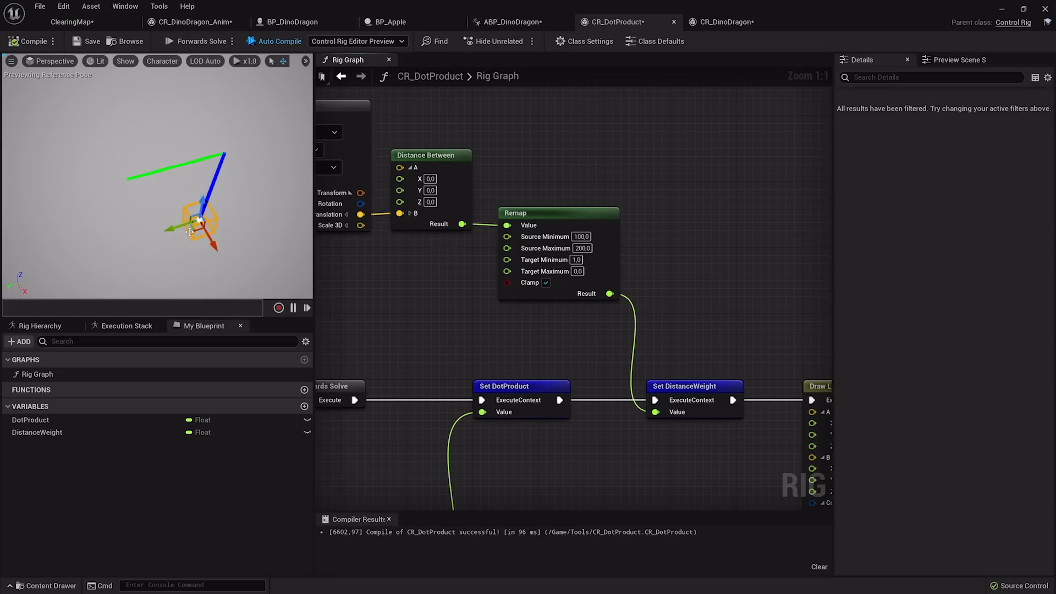
left_click_drag(190, 232, 98, 288)
left_click_drag(161, 137, 229, 196)
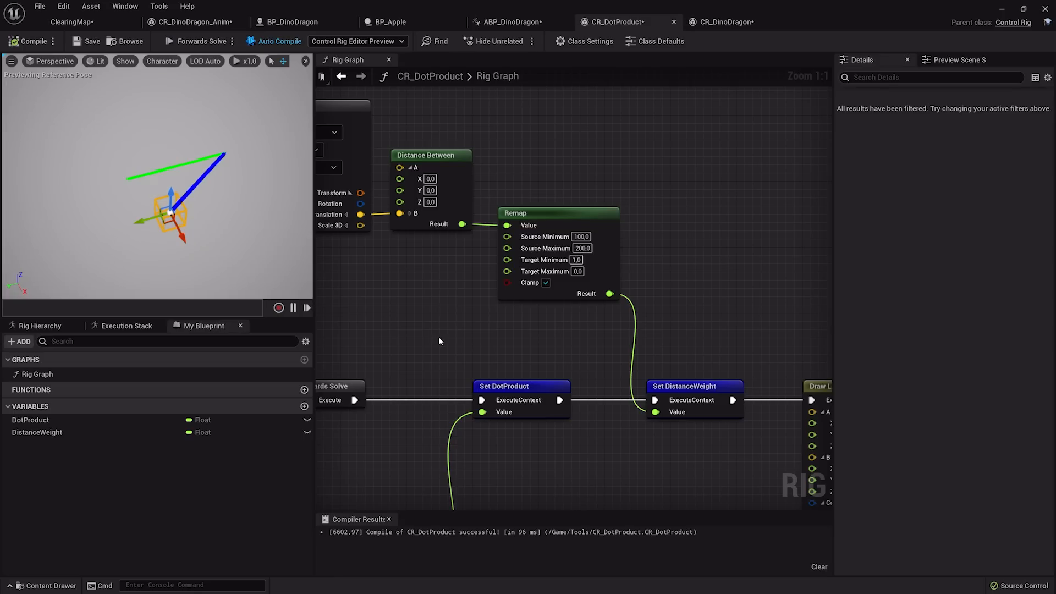
Step: Examine the Unit and Dot nodes that feed Set DotProduct and reposition the LookAtLocation control relative to the green reference line
right_click_drag(439, 341, 668, 68)
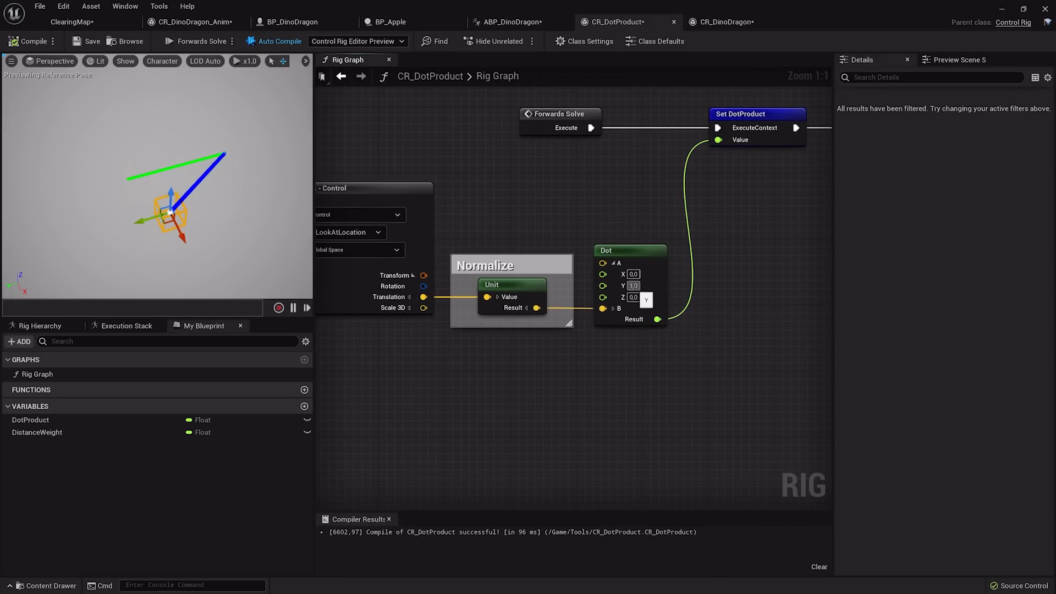
right_click_drag(169, 168, 155, 168)
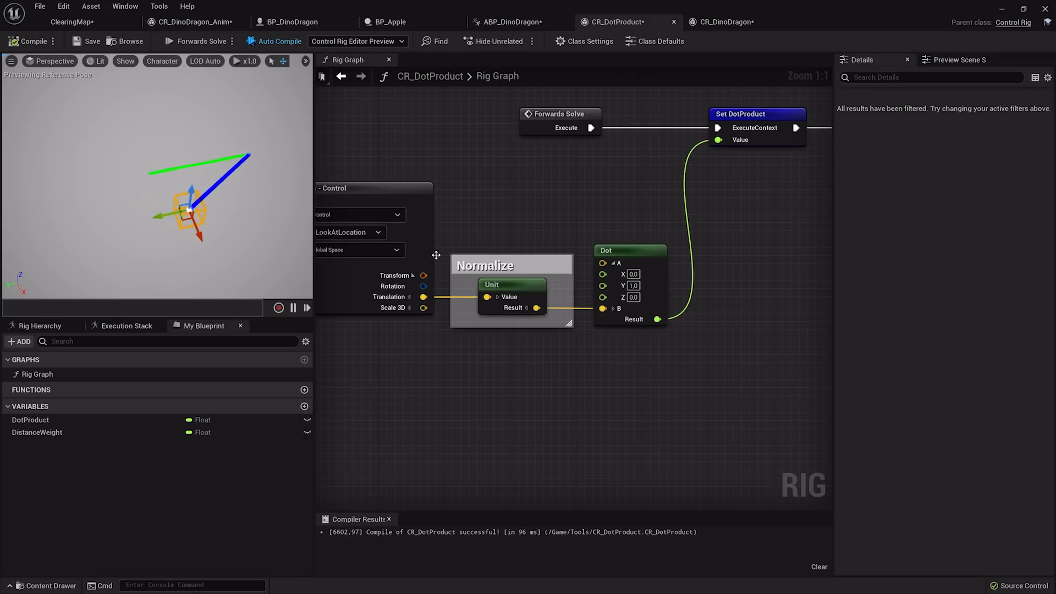
left_click_drag(188, 222, 169, 248)
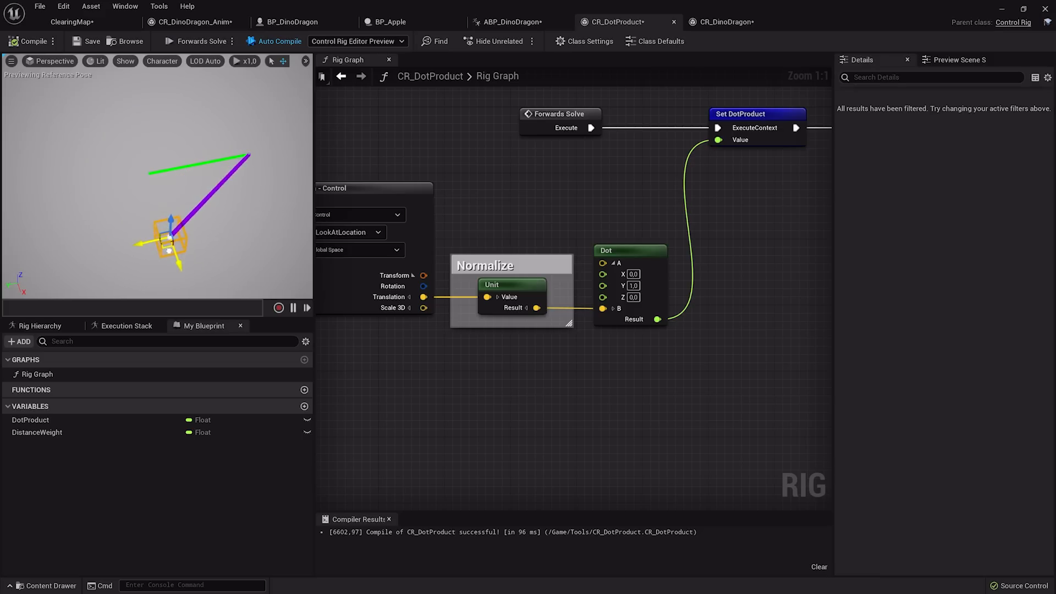
left_click_drag(168, 248, 177, 239)
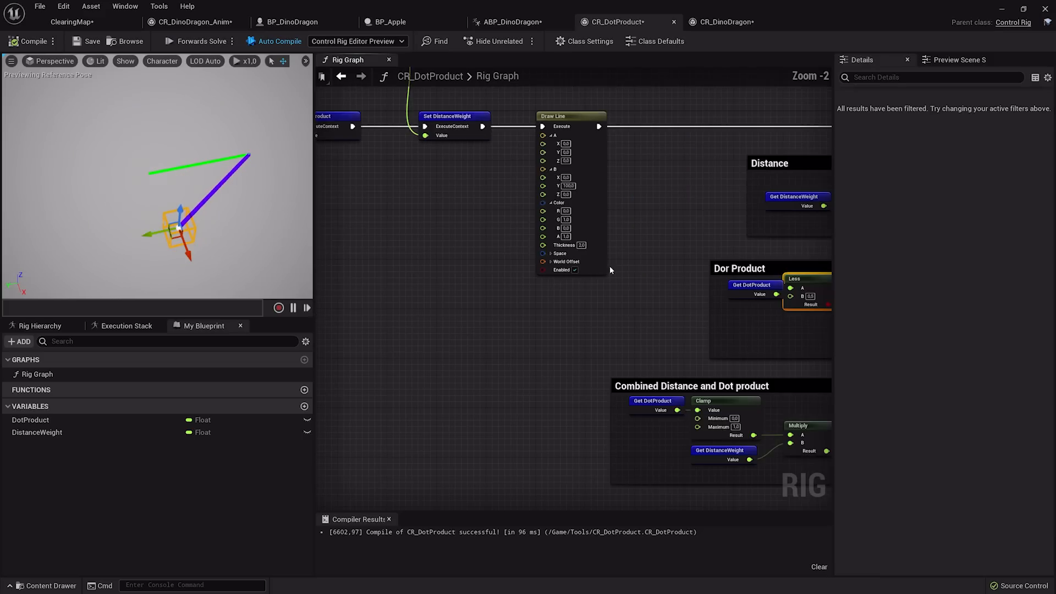
Step: Drive the Draw Line color from the dot product If node, set the Less threshold B to 0, and test it by moving LookAtLocation
right_click_drag(610, 265, 555, 266)
scroll(555, 267, "up", 2)
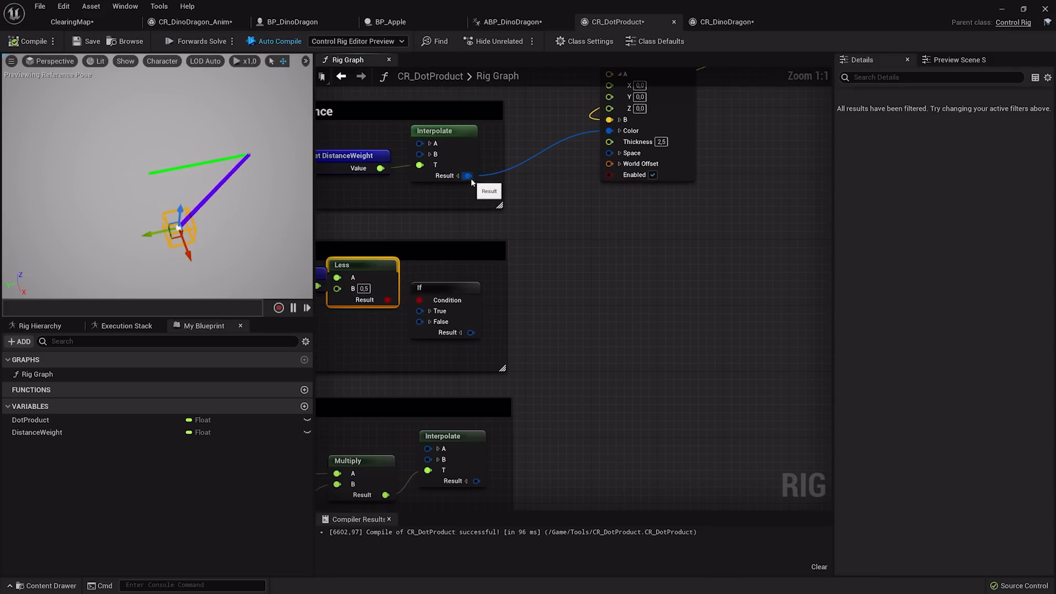
left_click_drag(470, 178, 472, 332, "ctrl")
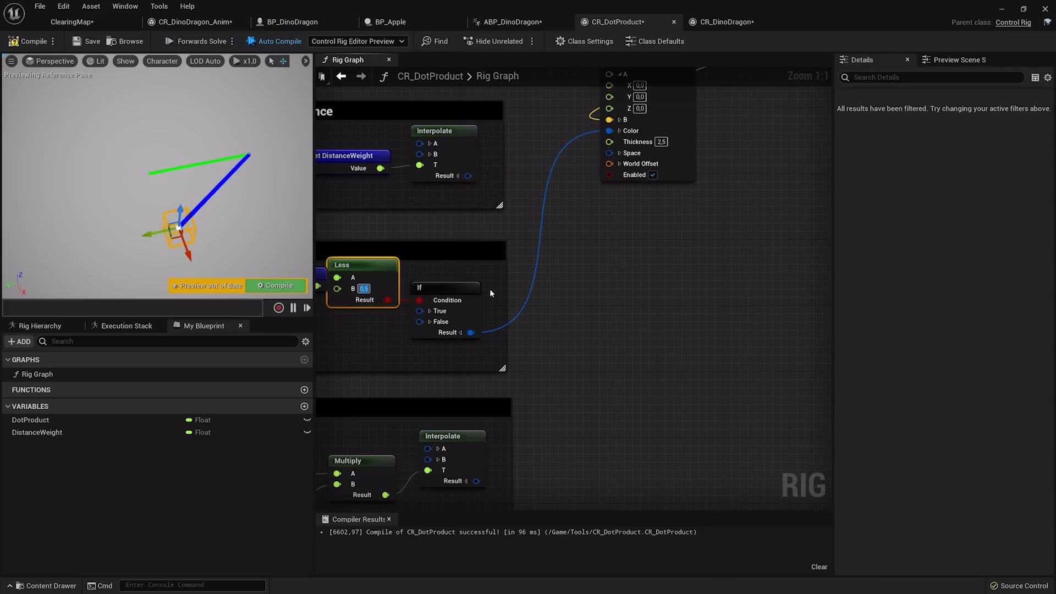
type("0")
key("Return")
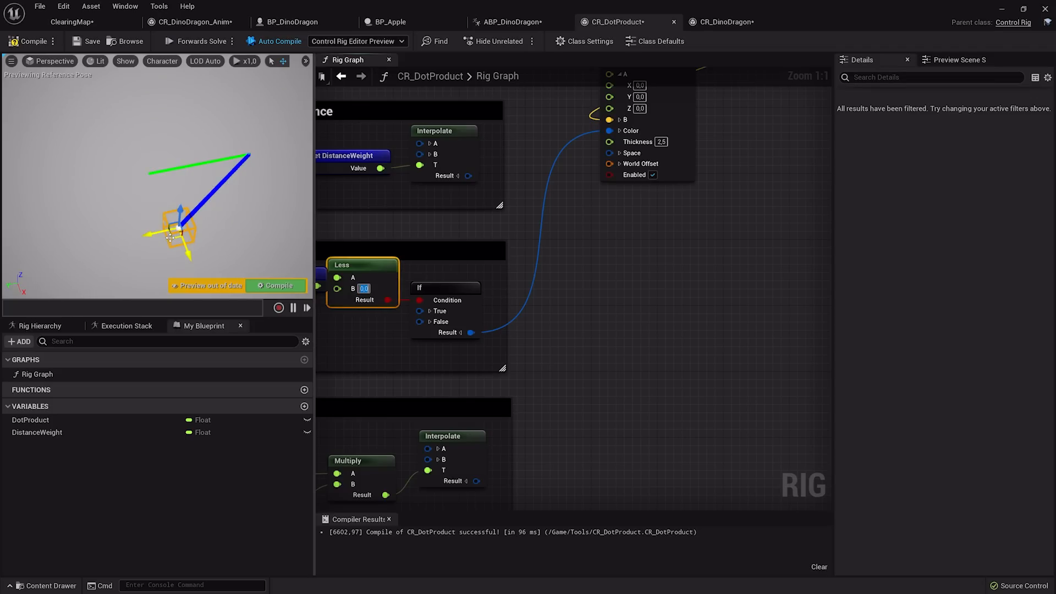
left_click_drag(170, 237, 229, 220)
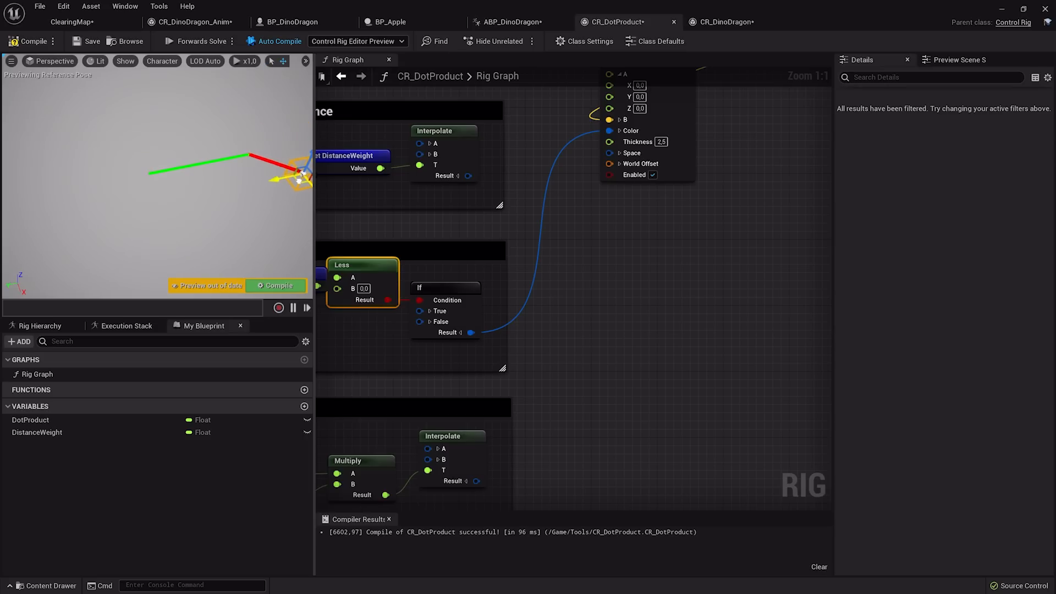
left_click_drag(283, 218, 200, 222)
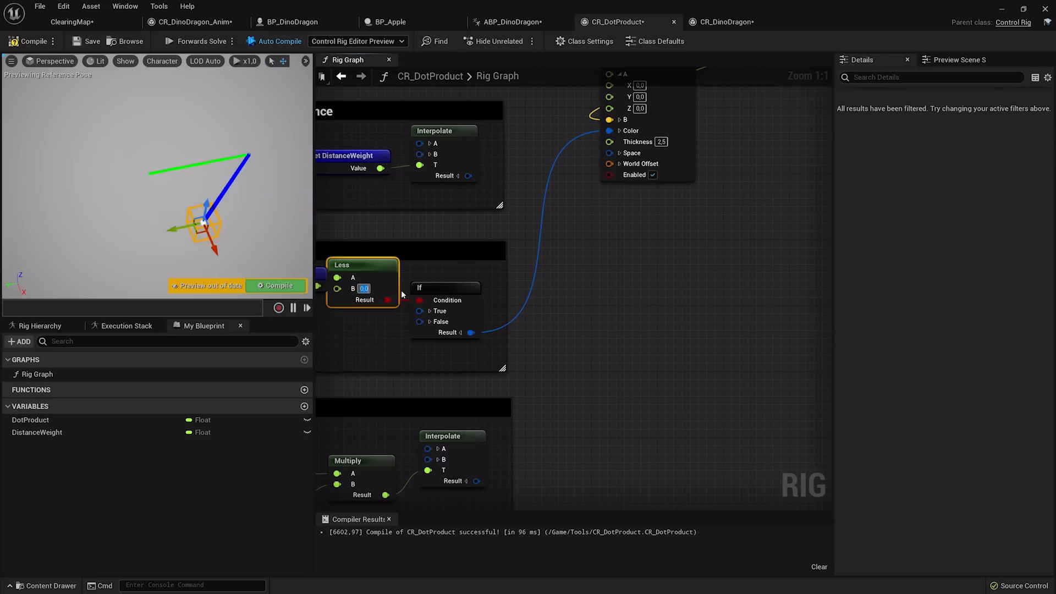
Step: Set the Less node's B threshold to 0,5 and test the narrower angle by moving the LookAtLocation control
left_click(363, 289)
type("0,5")
key("Return")
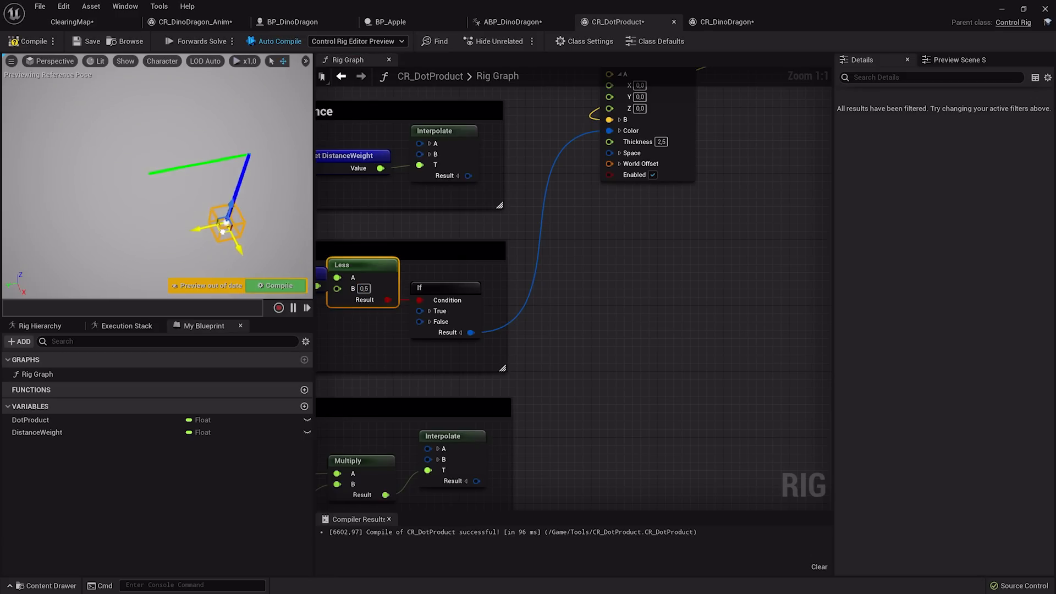
left_click_drag(246, 229, 114, 202)
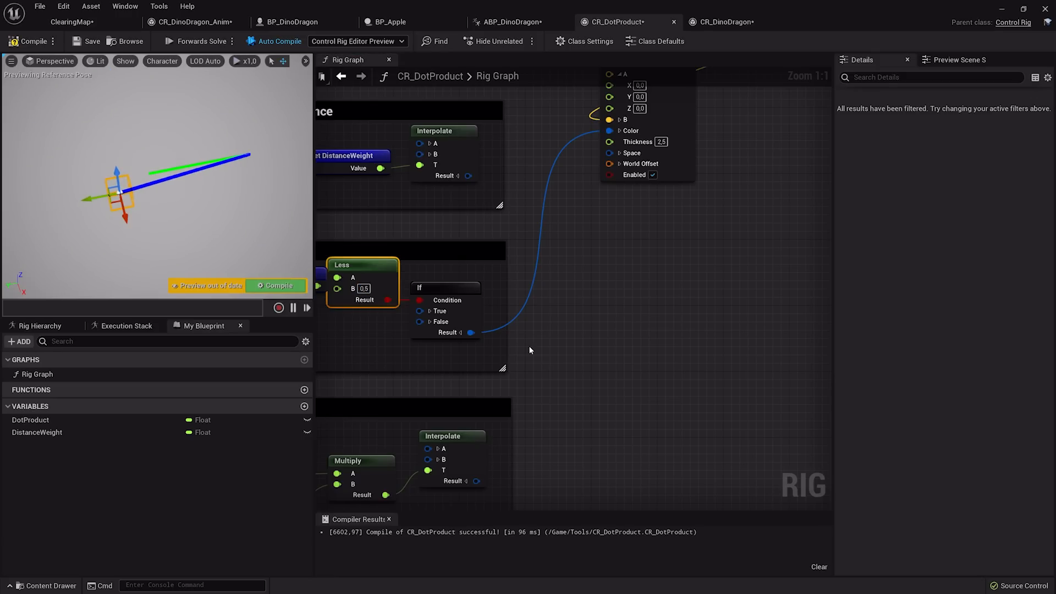
Step: Drive the Draw Line color from the Interpolate node in Combined Distance and Dot product, and test it by moving the LookAtLocation control around
right_click_drag(506, 347, 632, 225)
scroll(616, 219, "down", 1)
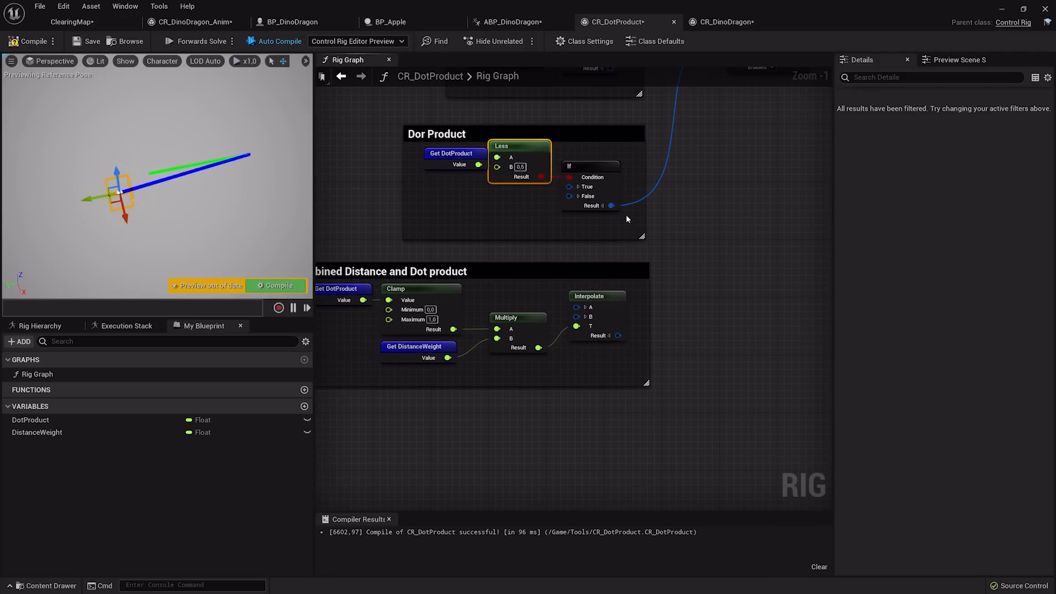
left_click_drag(610, 206, 619, 336)
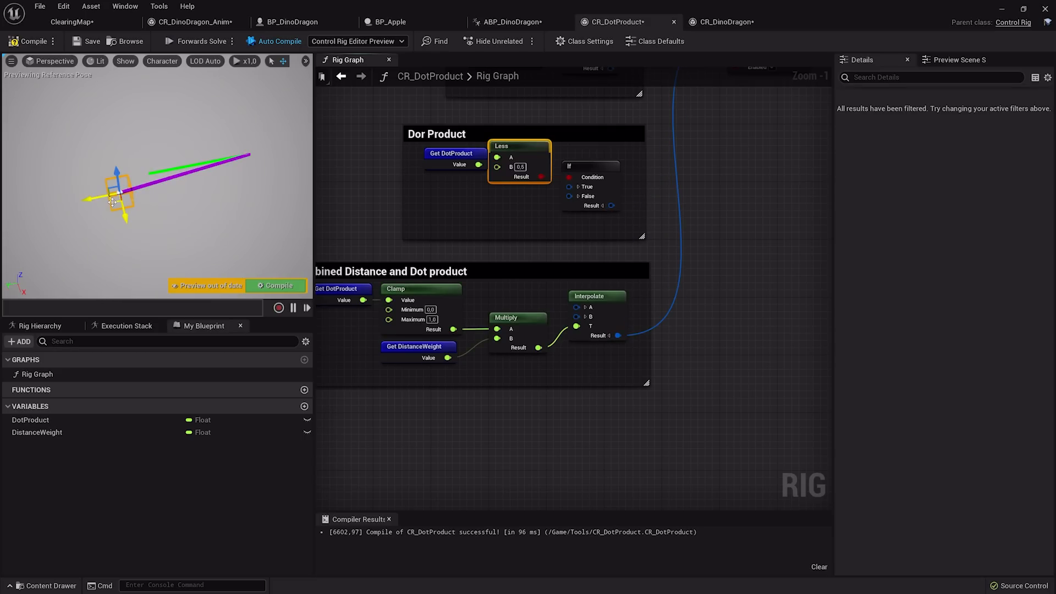
left_click_drag(112, 202, 306, 183)
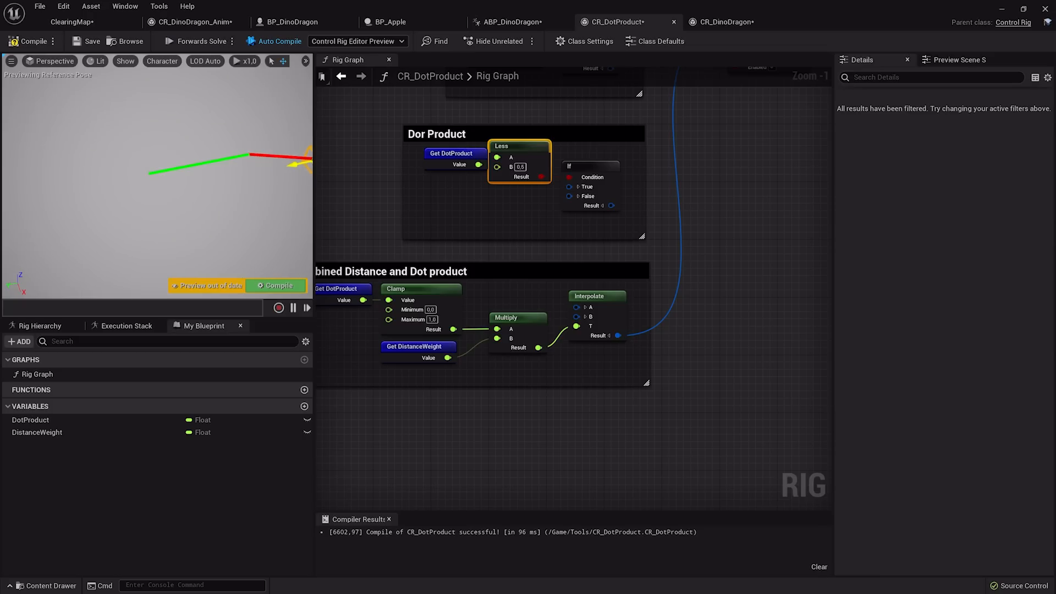
left_click_drag(252, 209, 84, 185)
left_click_drag(141, 168, 244, 181)
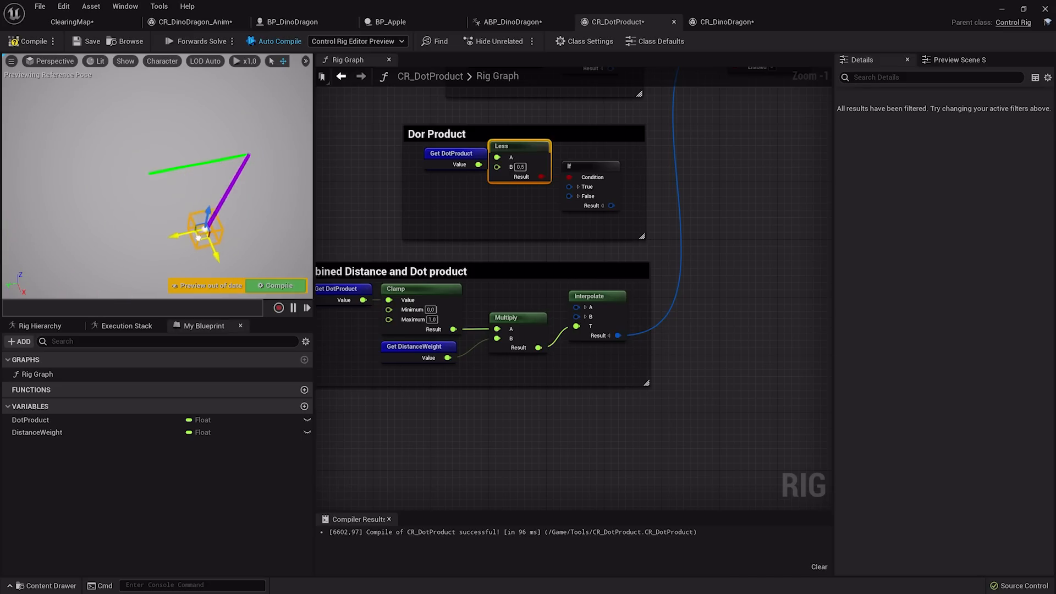
left_click_drag(199, 237, 81, 237)
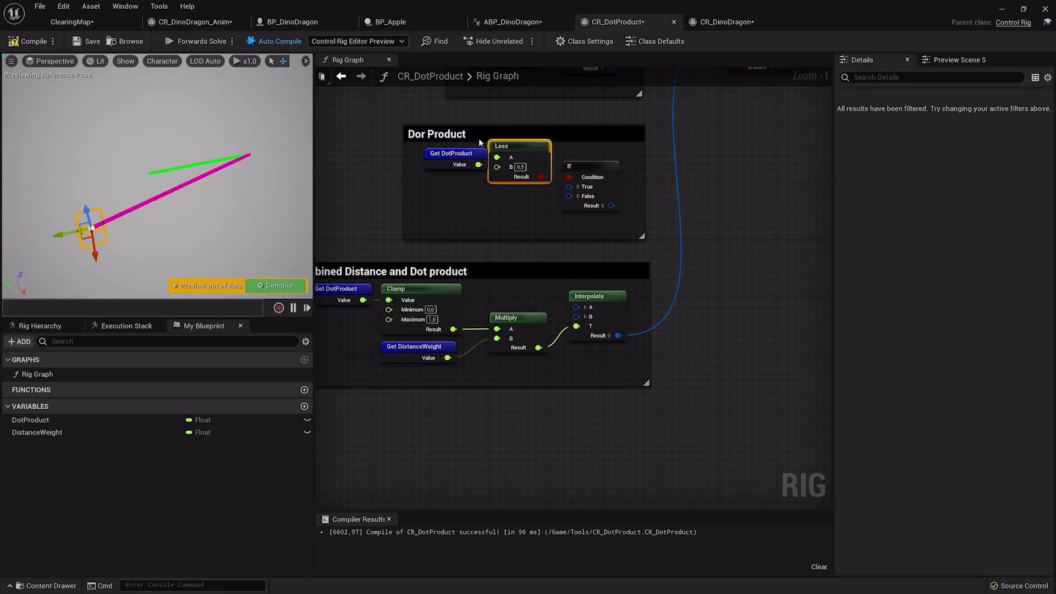
Step: In CR_DinoDragon's Rig Graph, connect the Result of the dot product If node to the Value of Set LookAtWeight
left_click(724, 22)
scroll(636, 314, "down", 5)
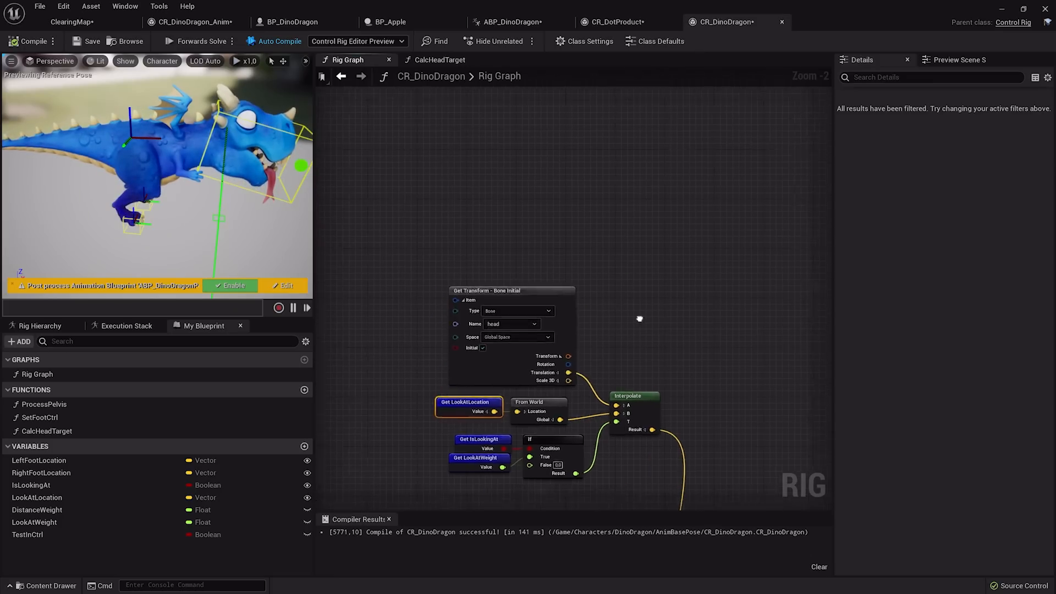
scroll(668, 318, "up", 4)
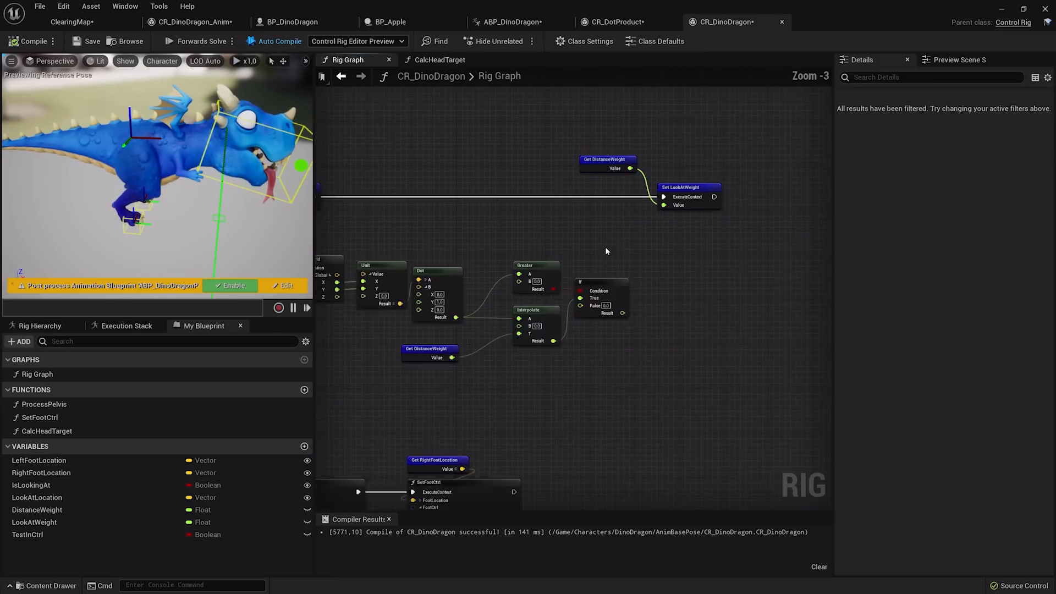
left_click_drag(623, 319, 652, 285)
left_click_drag(680, 204, 674, 200)
Step: Connect the Accumulate Lerp (Transform) result to the Transform input of HeadCtrl's Set Transform node, and review the lerp's CalcHeadTarget and HeadCtrl inputs
right_click_drag(702, 349, 583, 259)
scroll(583, 259, "down", 3)
right_click_drag(731, 388, 630, 321)
scroll(590, 213, "up", 3)
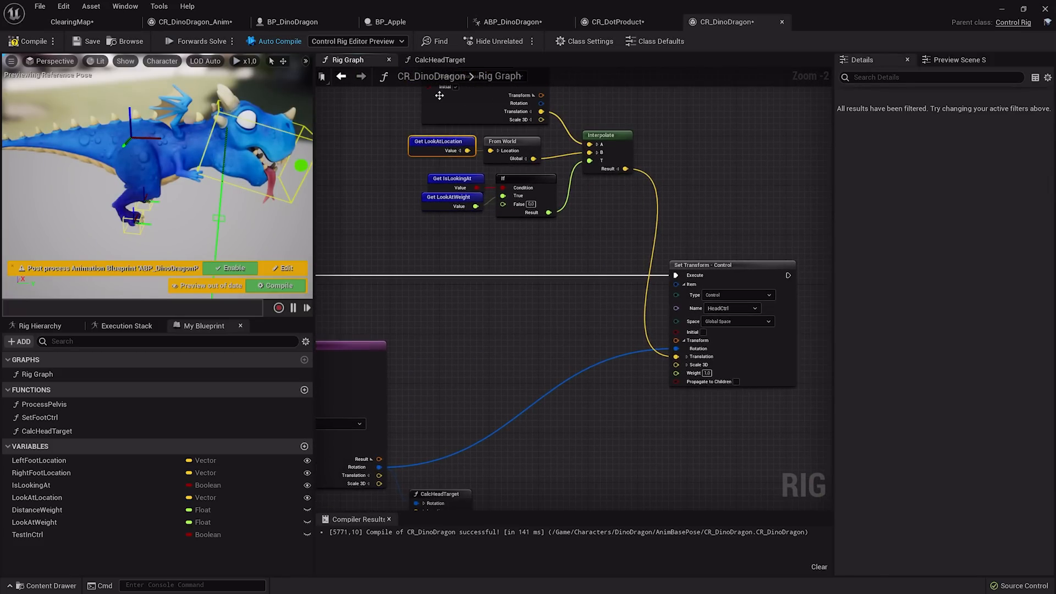
right_click_drag(605, 466, 595, 344)
left_click_drag(579, 441, 667, 218)
right_click_drag(510, 336, 540, 304)
scroll(541, 304, "up", 2)
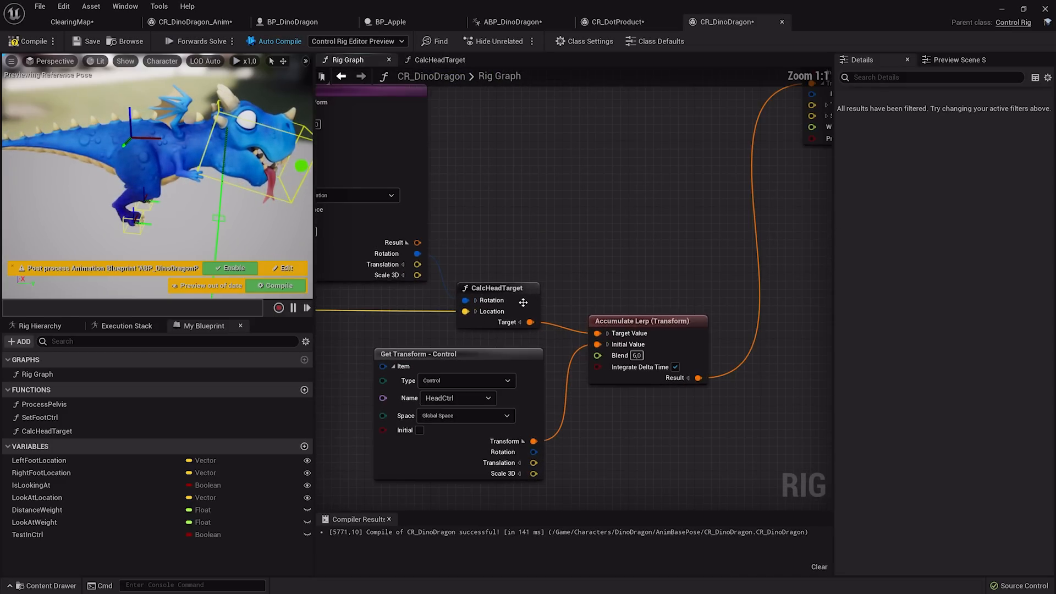
scroll(484, 297, "up", 2)
left_click(592, 281)
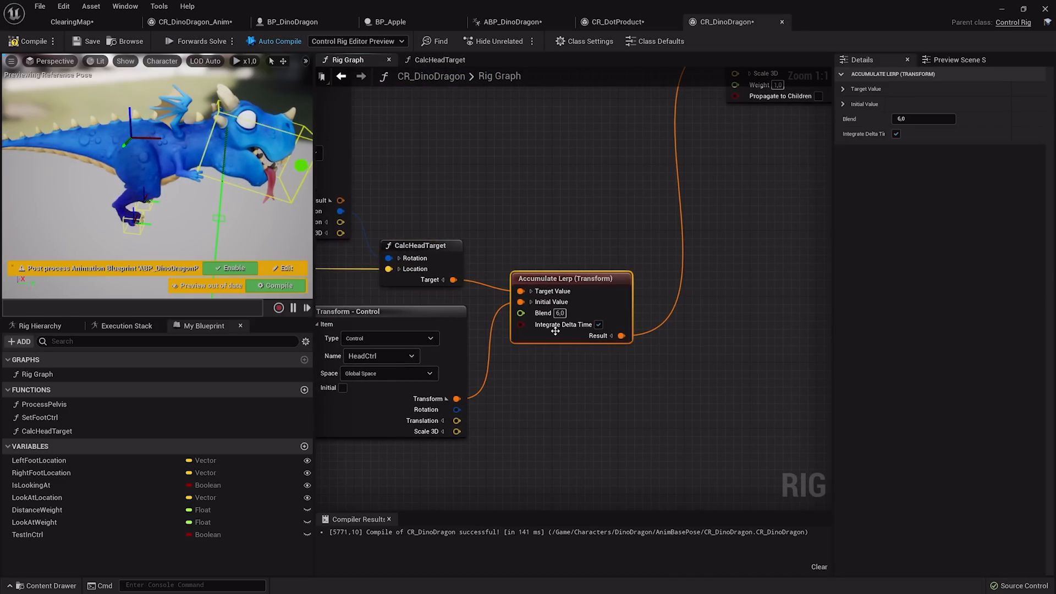
right_click_drag(589, 273, 642, 267)
left_click(496, 312)
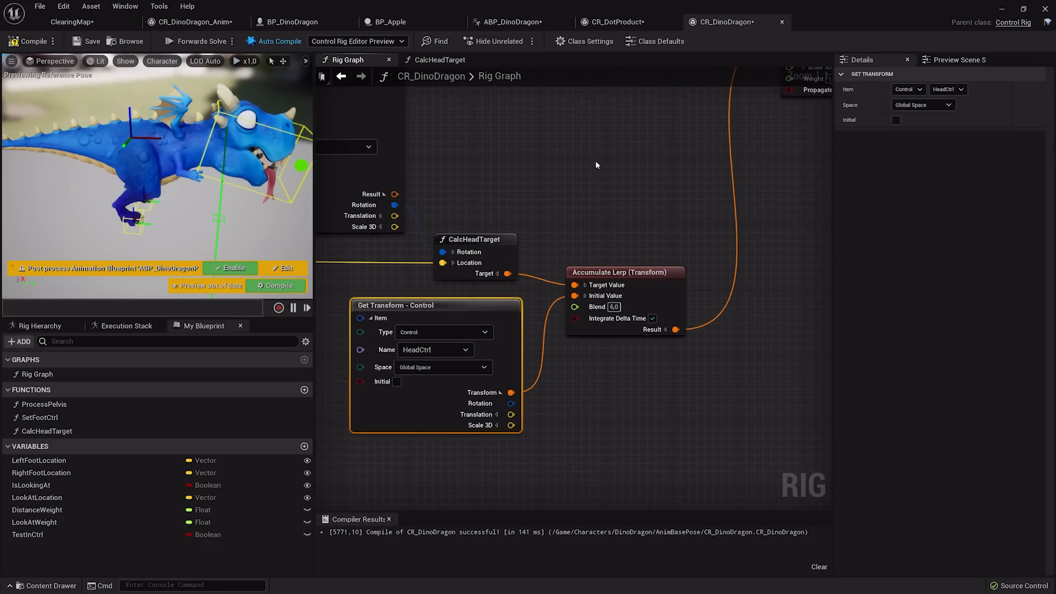
Step: Return to ClearingMap and play the level to test the dragon's weighted, smoothed head look-at
scroll(484, 286, "down", 4)
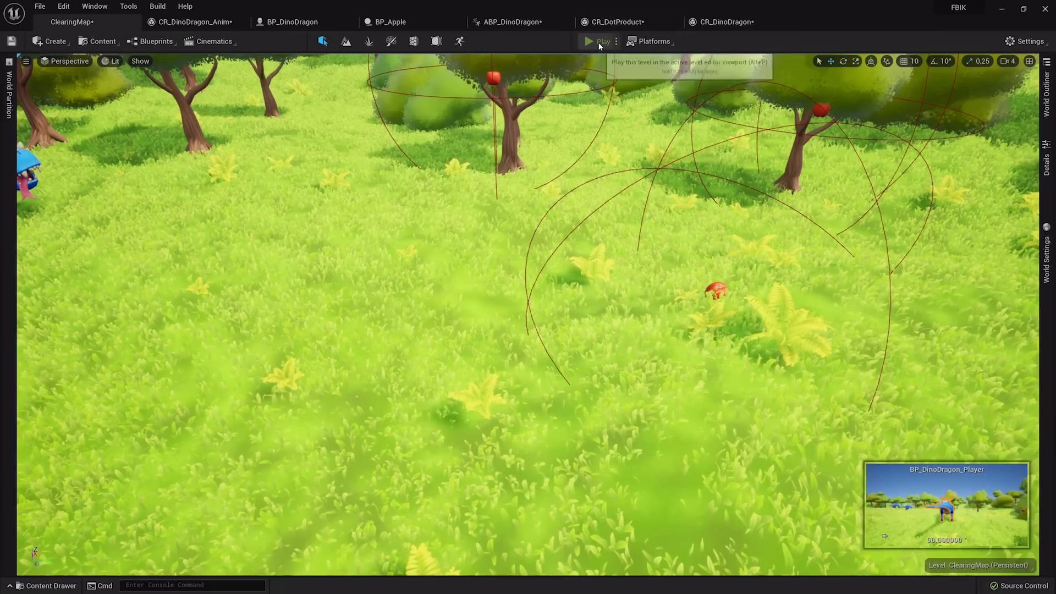
left_click(599, 43)
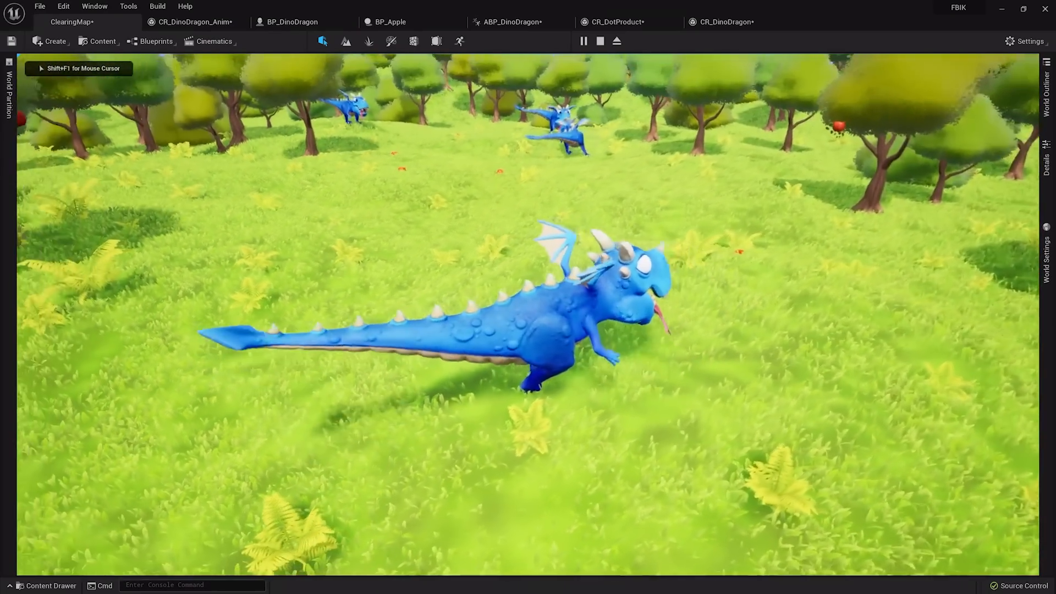